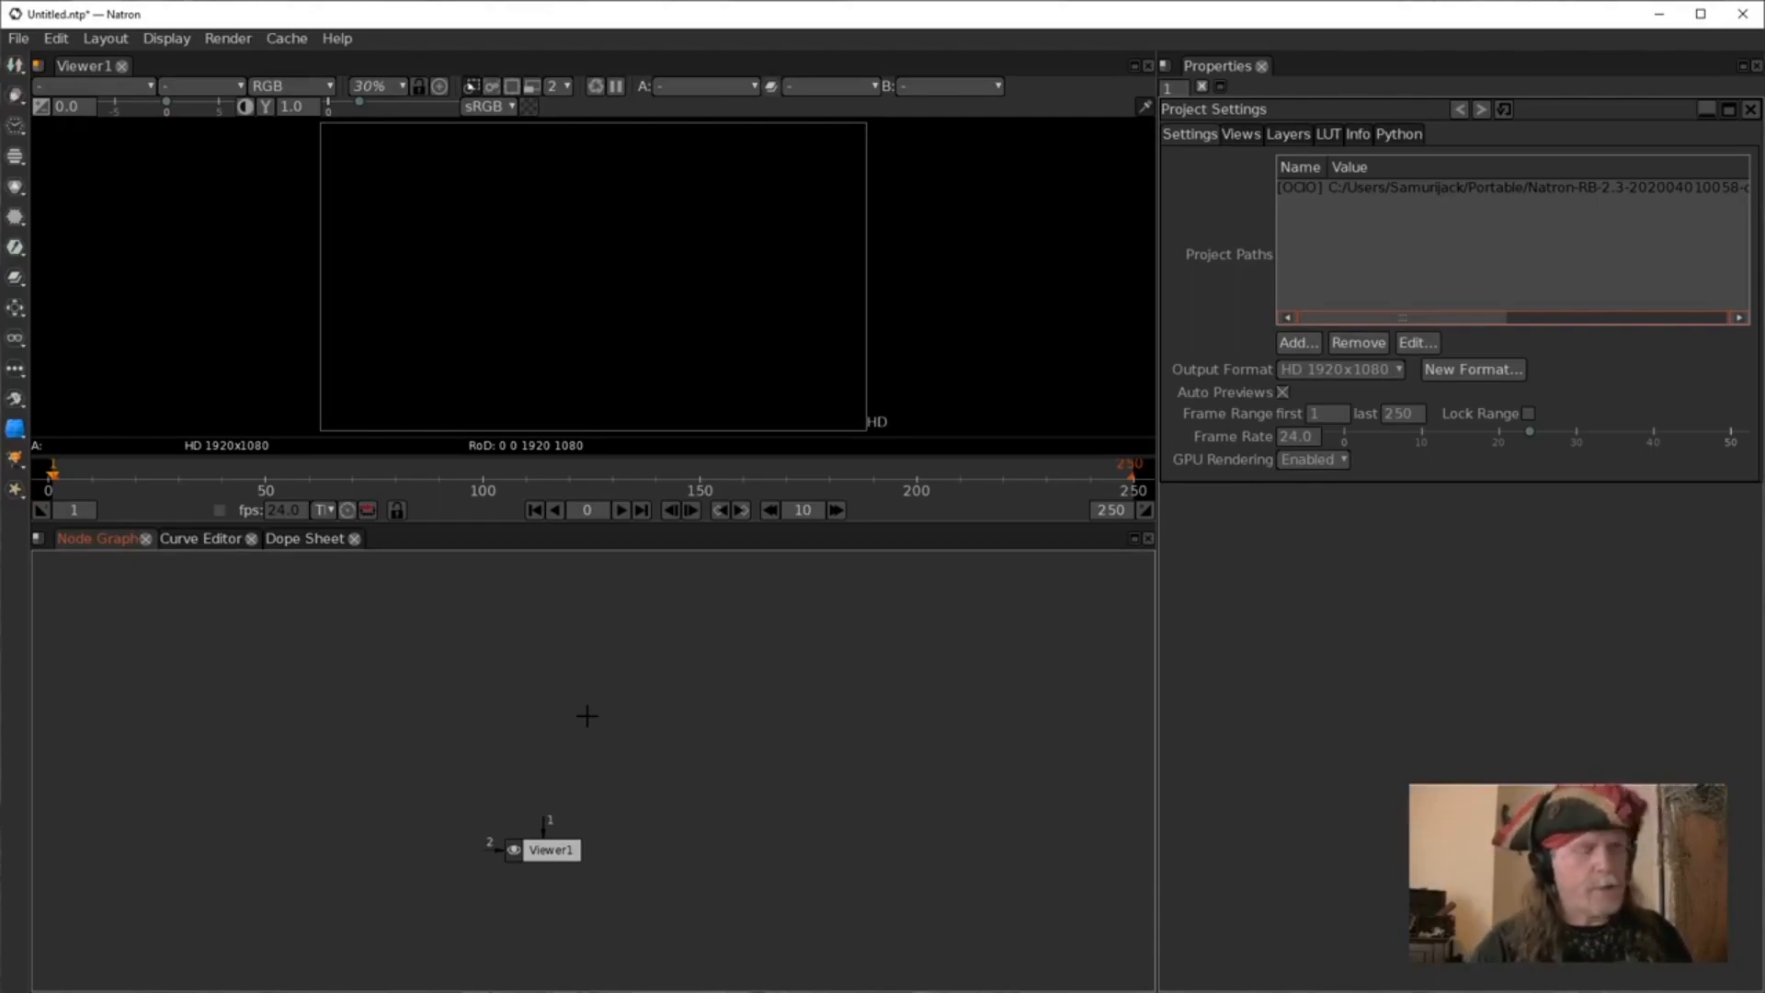
Add a Text node to the node graph and connect it to the viewer.
{"action": "key", "text": "Tab"}
{"action": "type", "text": "testext"}
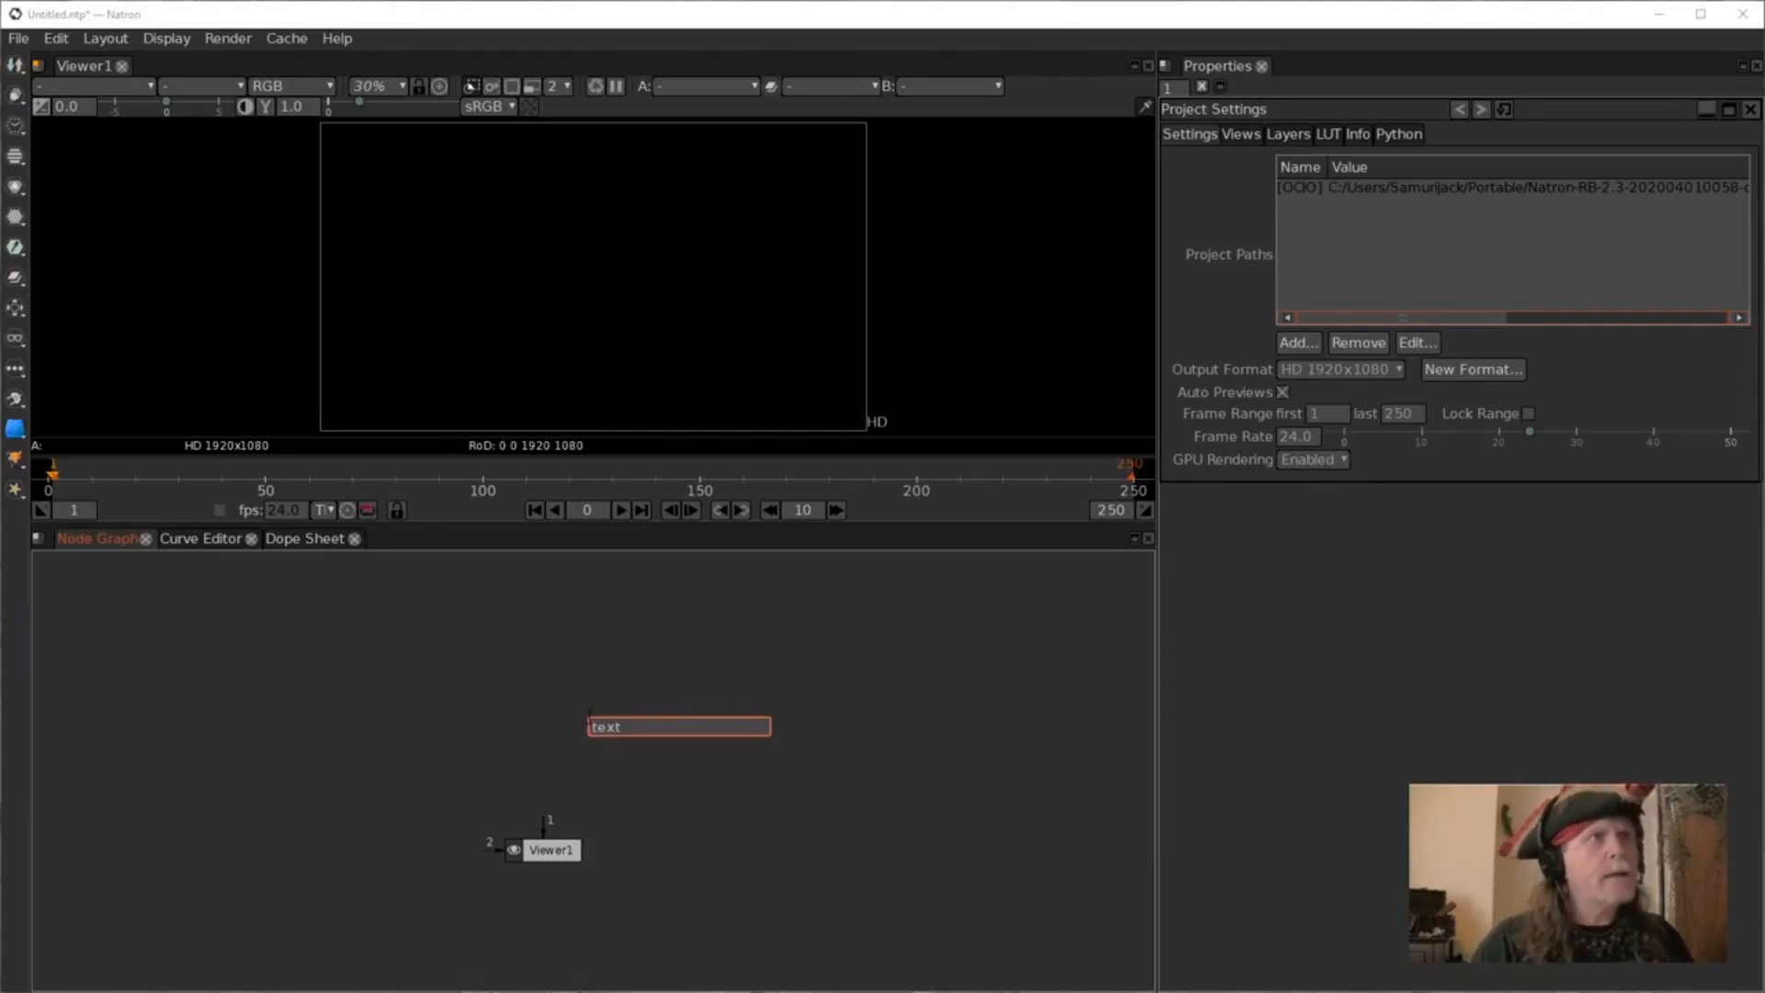
{"action": "key", "text": "Return"}
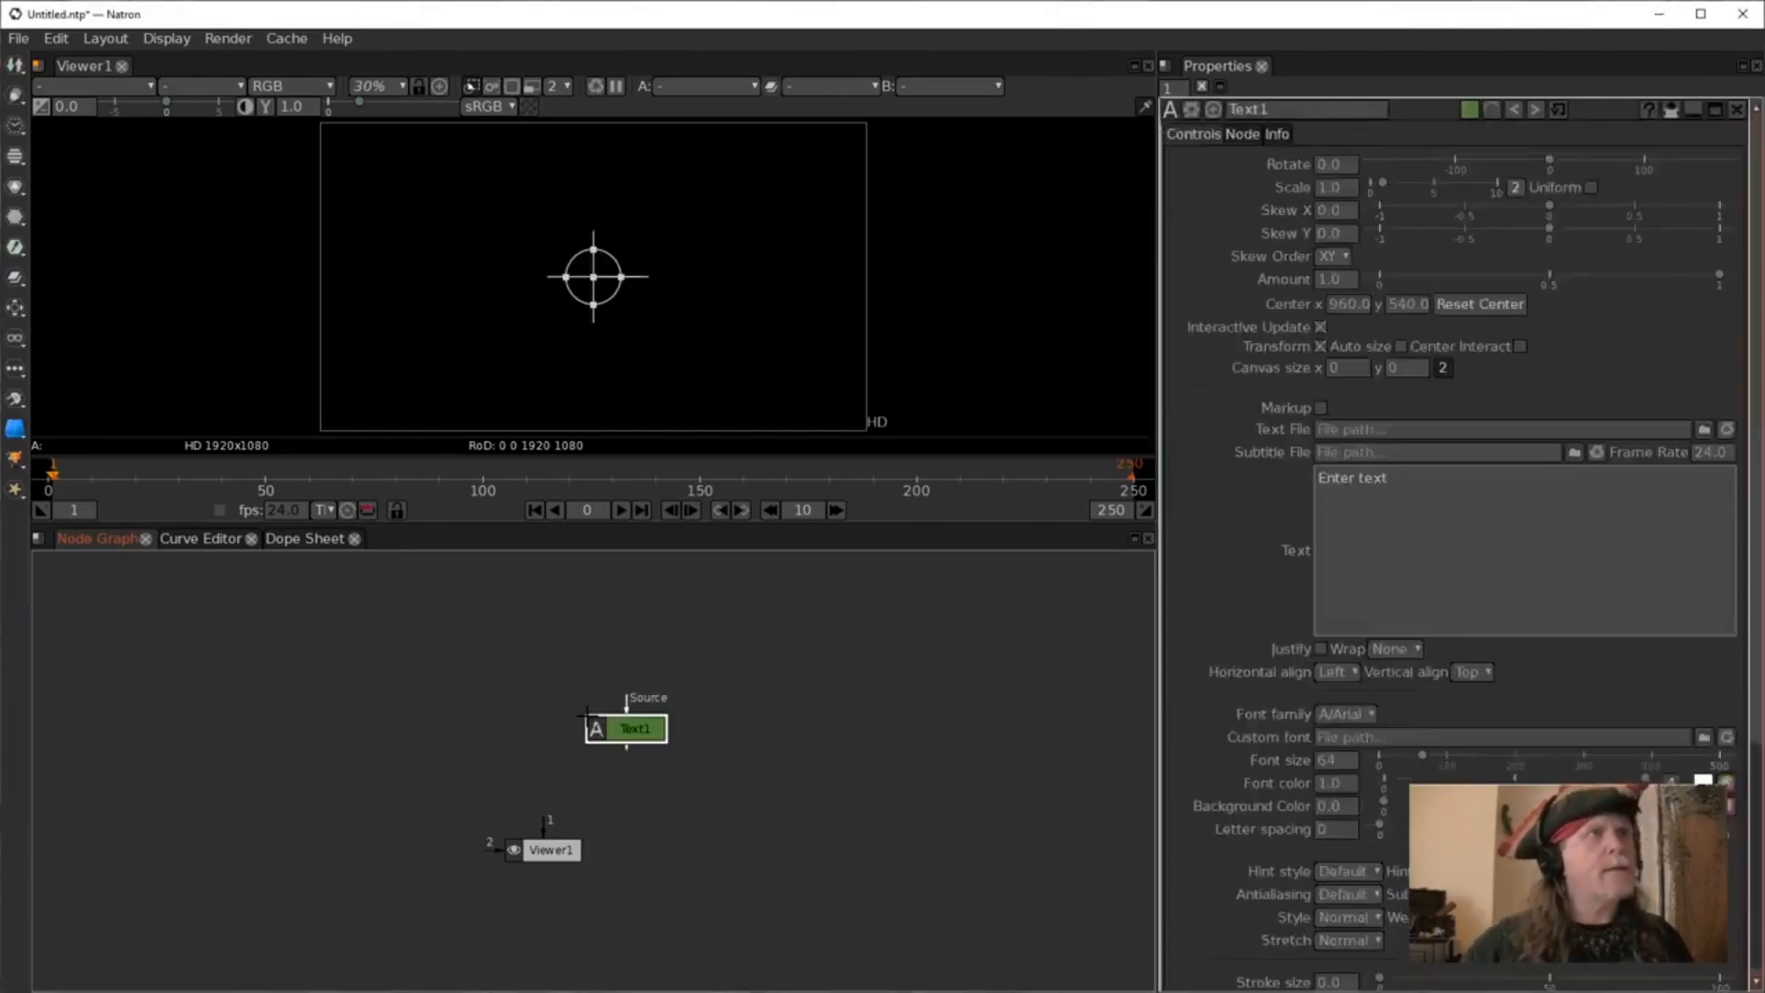
{"action": "left_click_drag", "start_coordinate": [630, 745], "coordinate": [565, 728]}
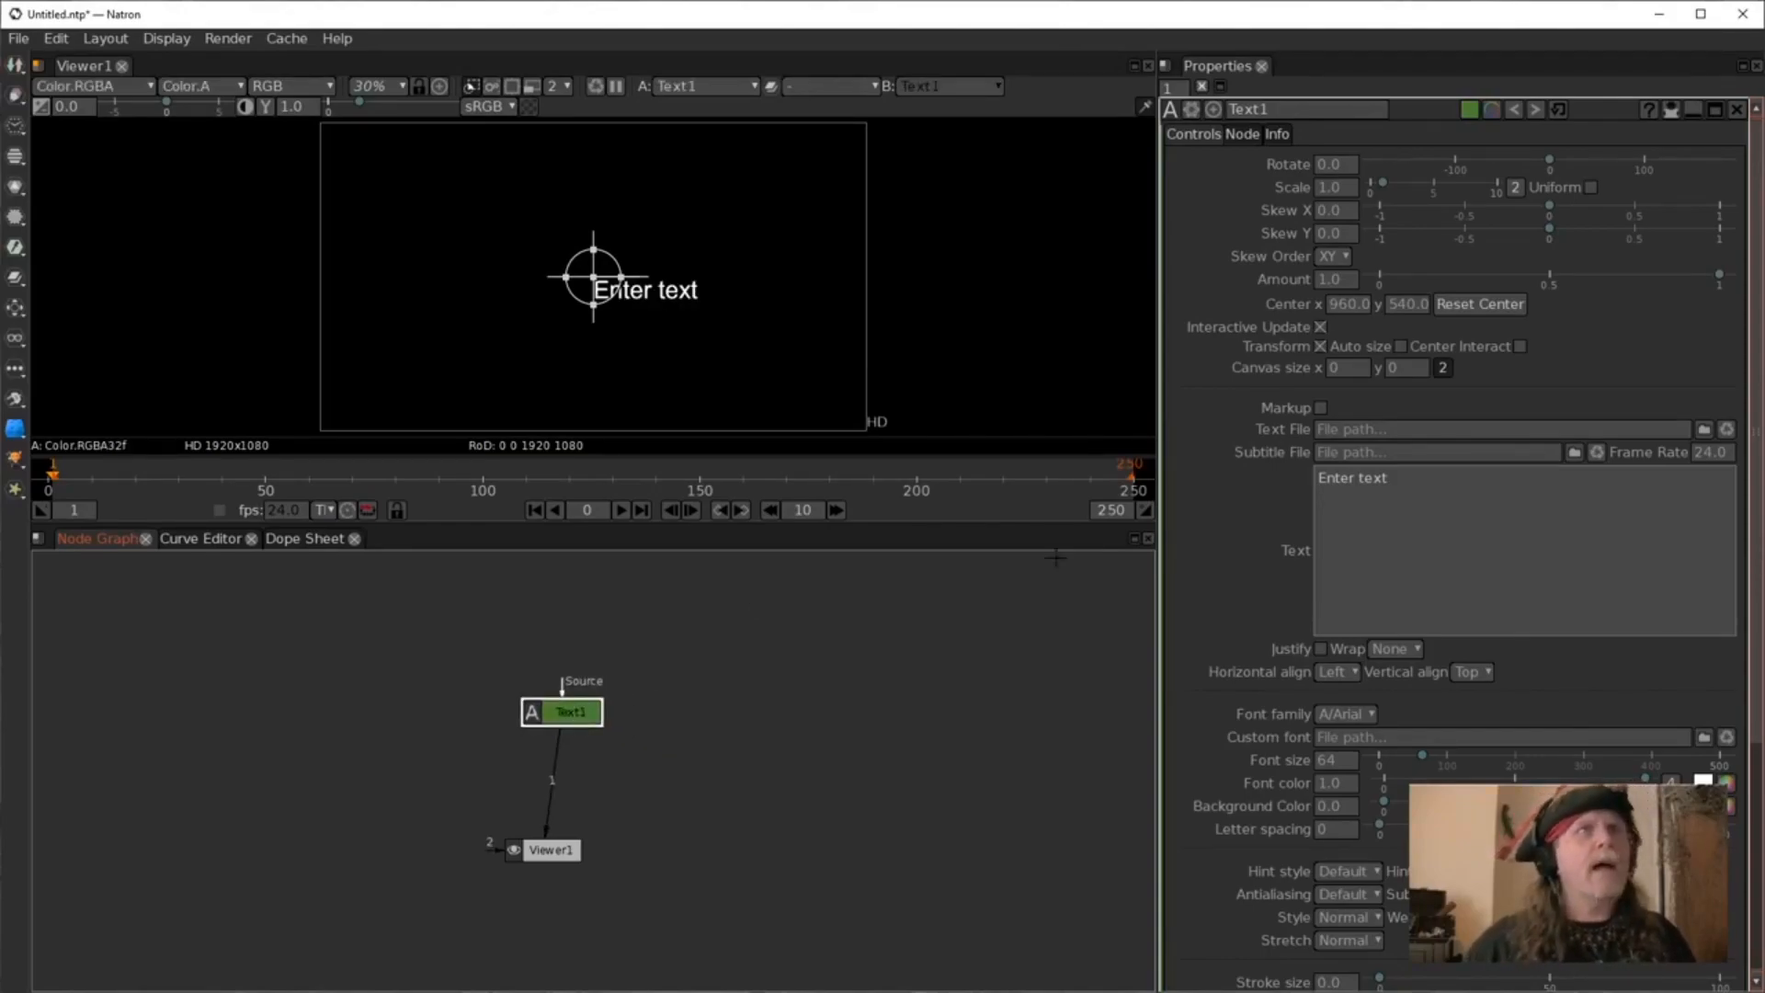
Enable Center Interact and replace the text content with "Hi!".
{"action": "left_click", "coordinate": [1520, 347]}
{"action": "left_click", "coordinate": [735, 787]}
{"action": "left_click", "coordinate": [1382, 611]}
{"action": "left_click_drag", "start_coordinate": [1436, 501], "coordinate": [1207, 464]}
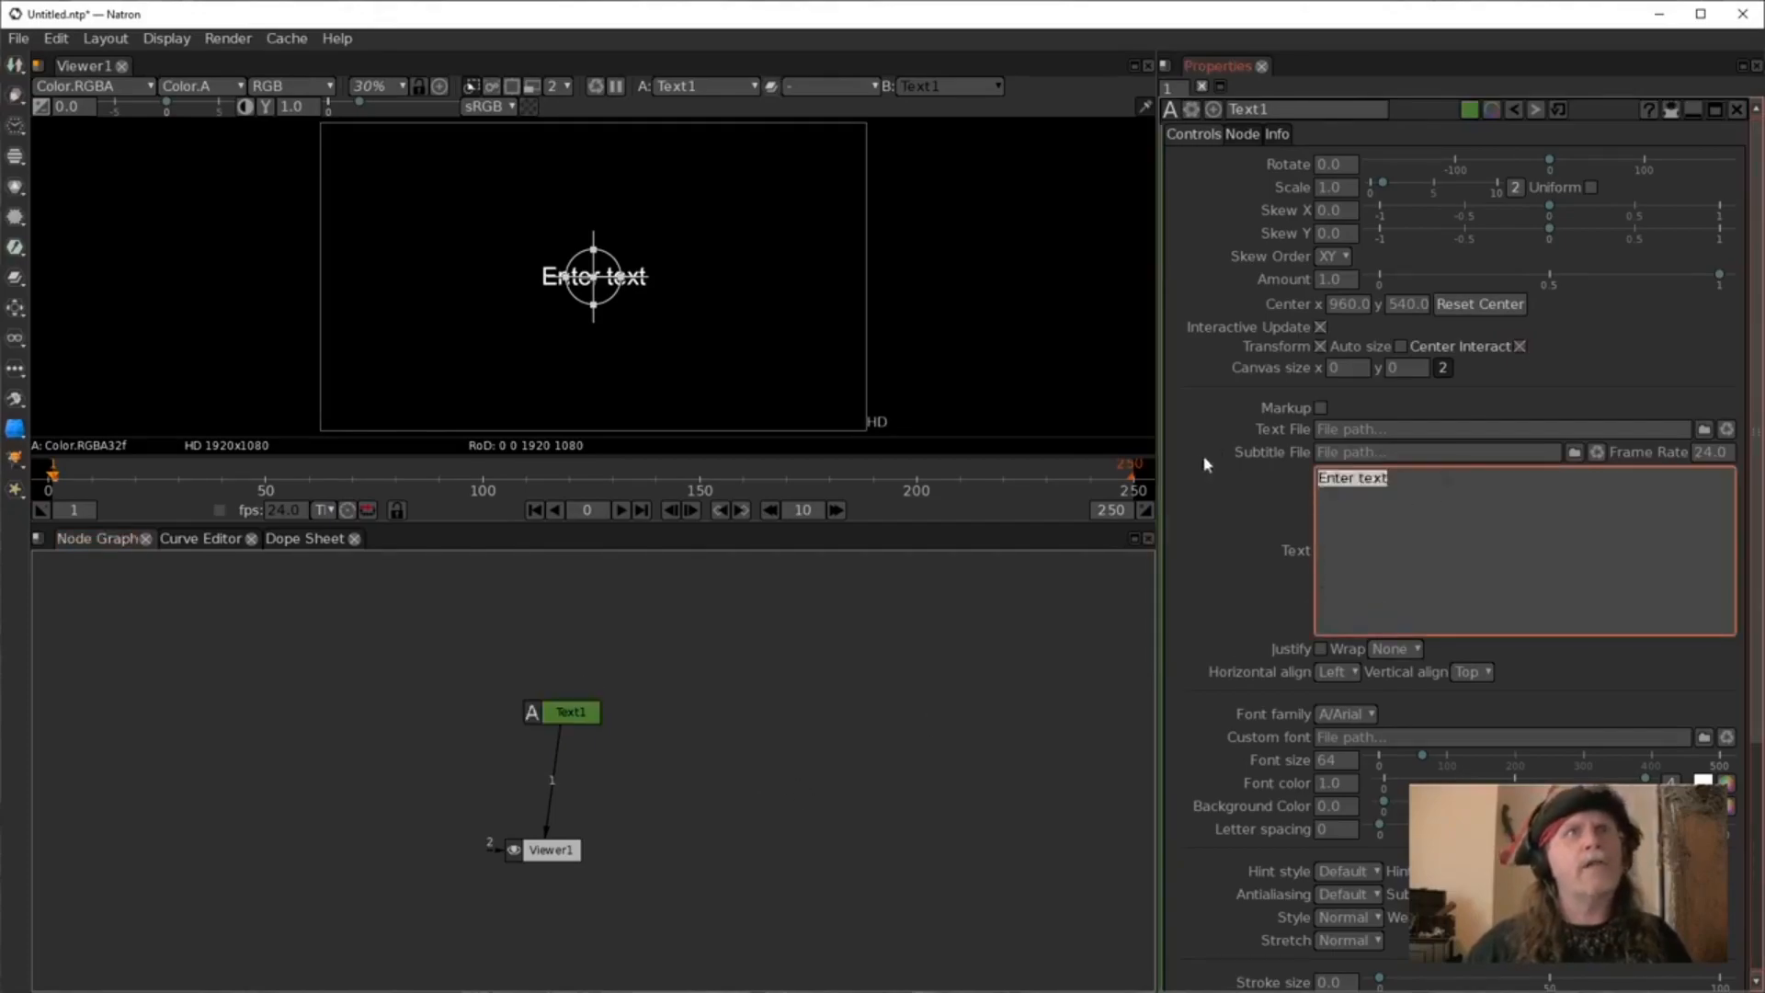
{"action": "type", "text": "Hi!"}
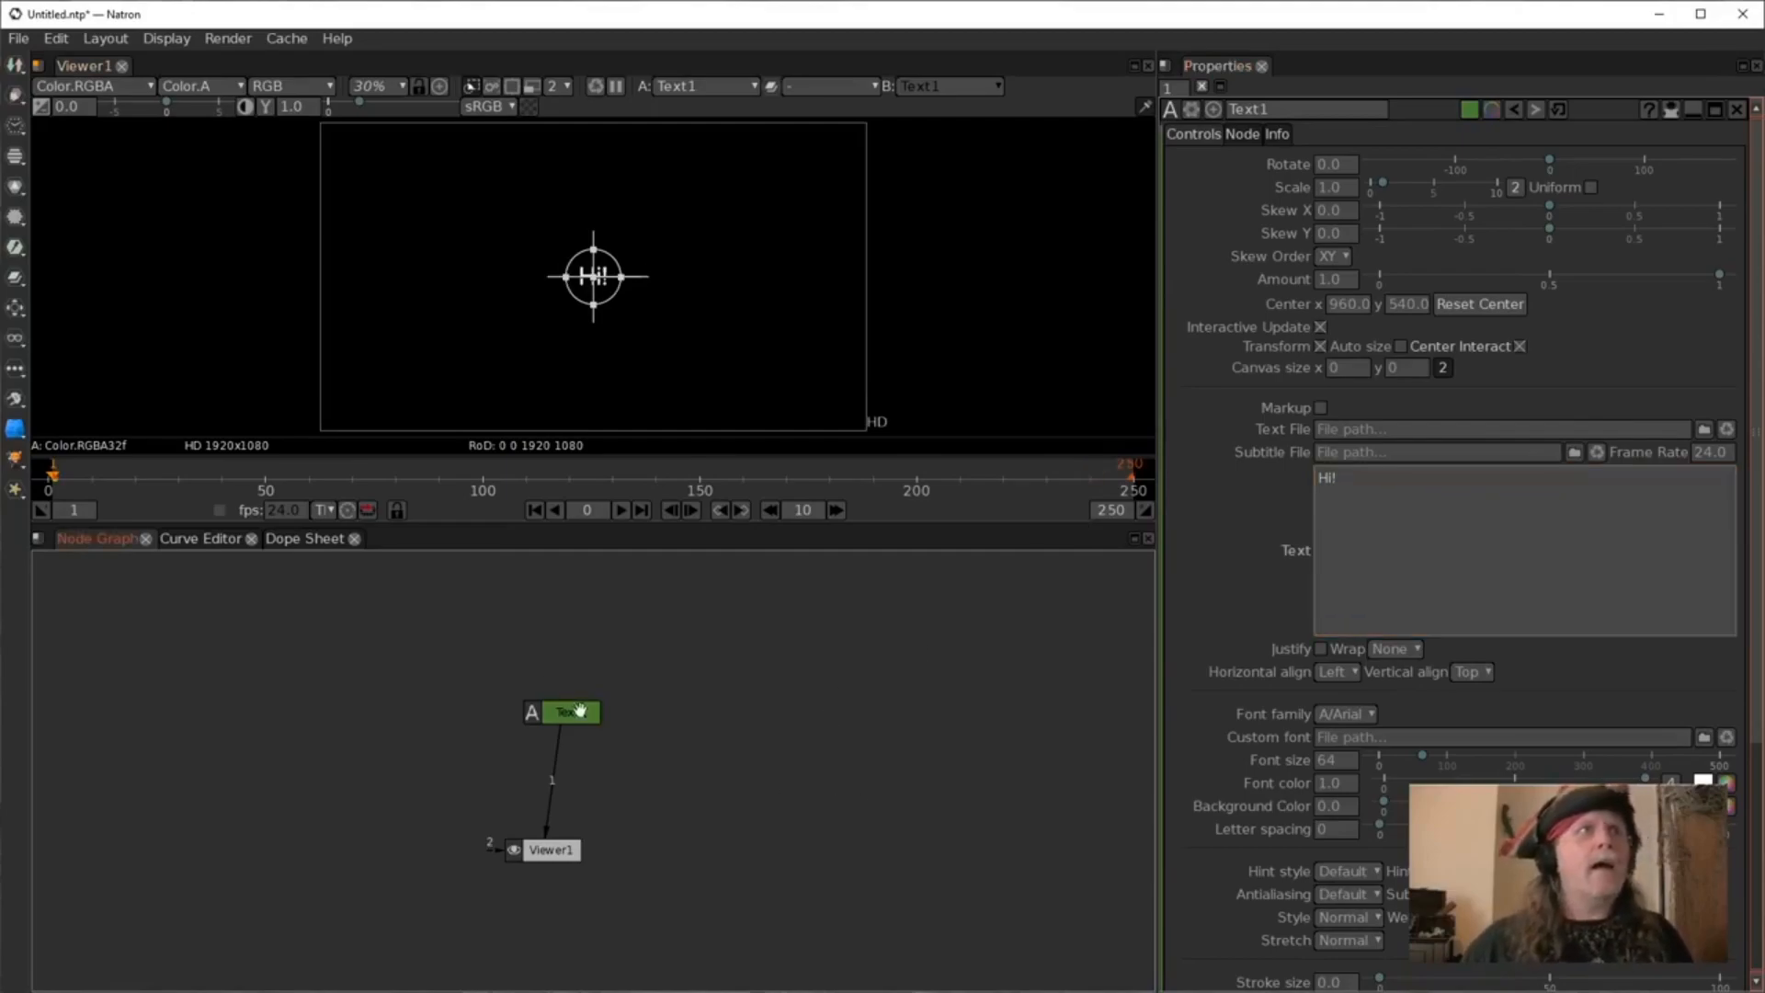
Hide the viewer overlays.
{"action": "left_click_drag", "start_coordinate": [577, 706], "coordinate": [550, 682]}
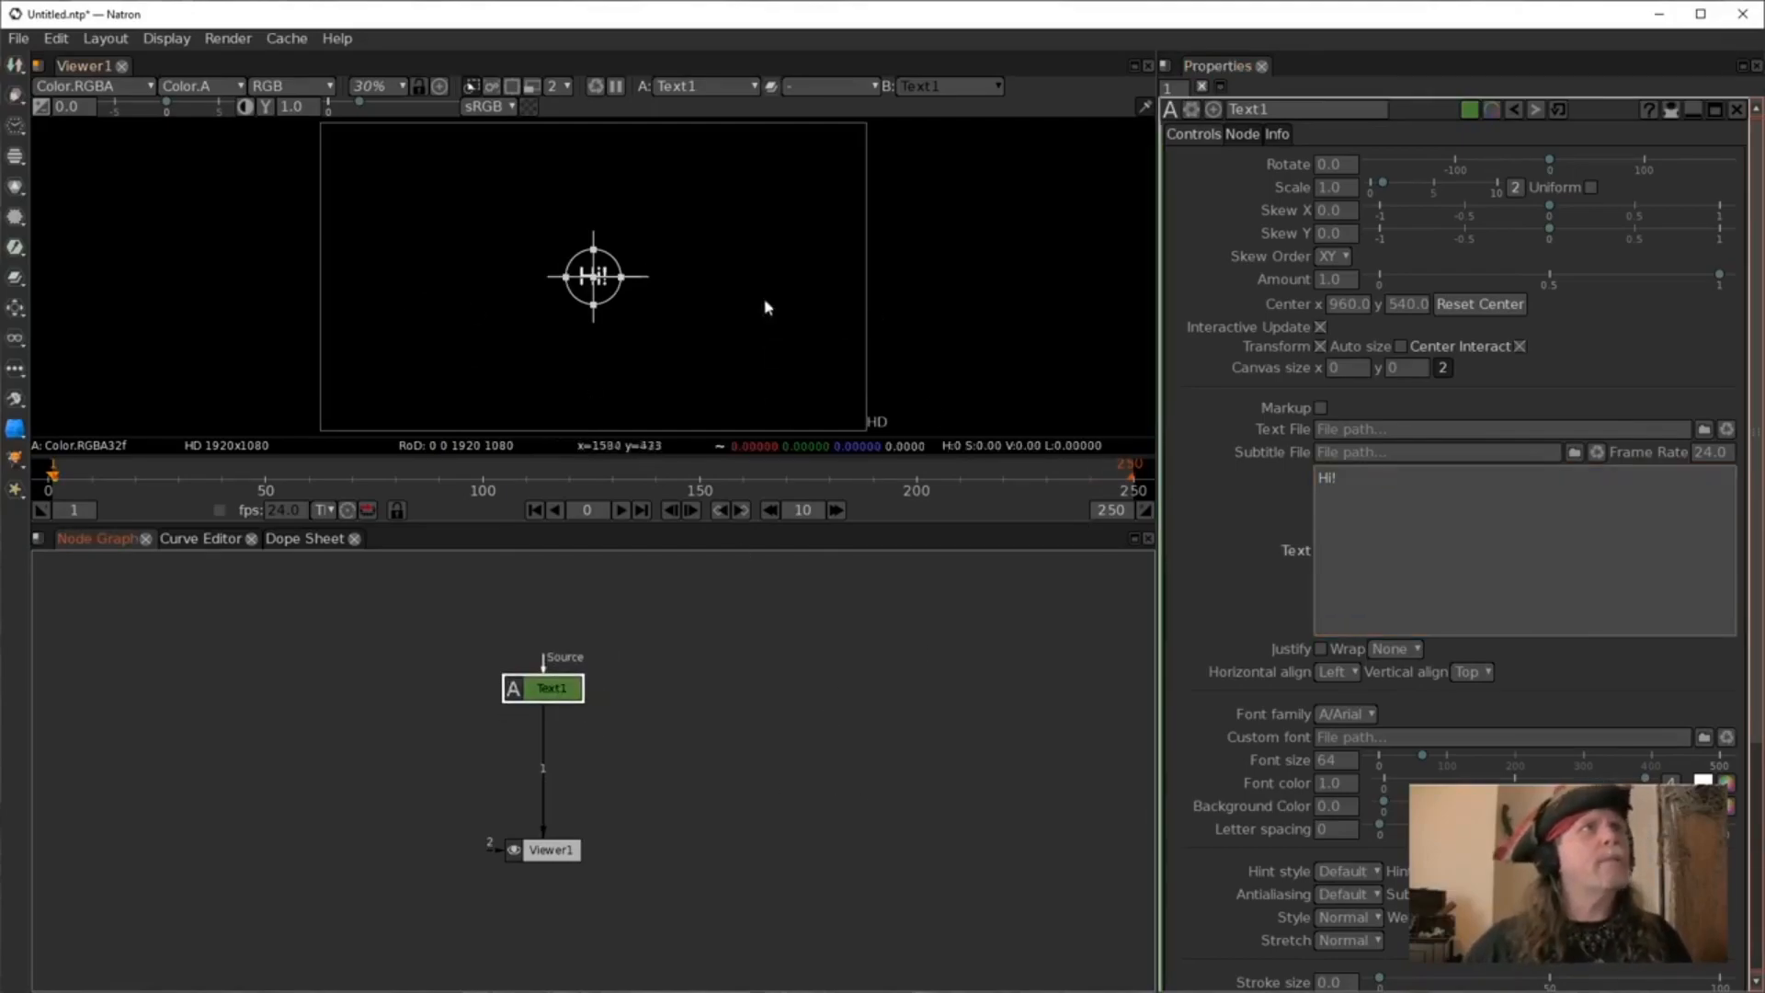
{"action": "right_click", "coordinate": [732, 286]}
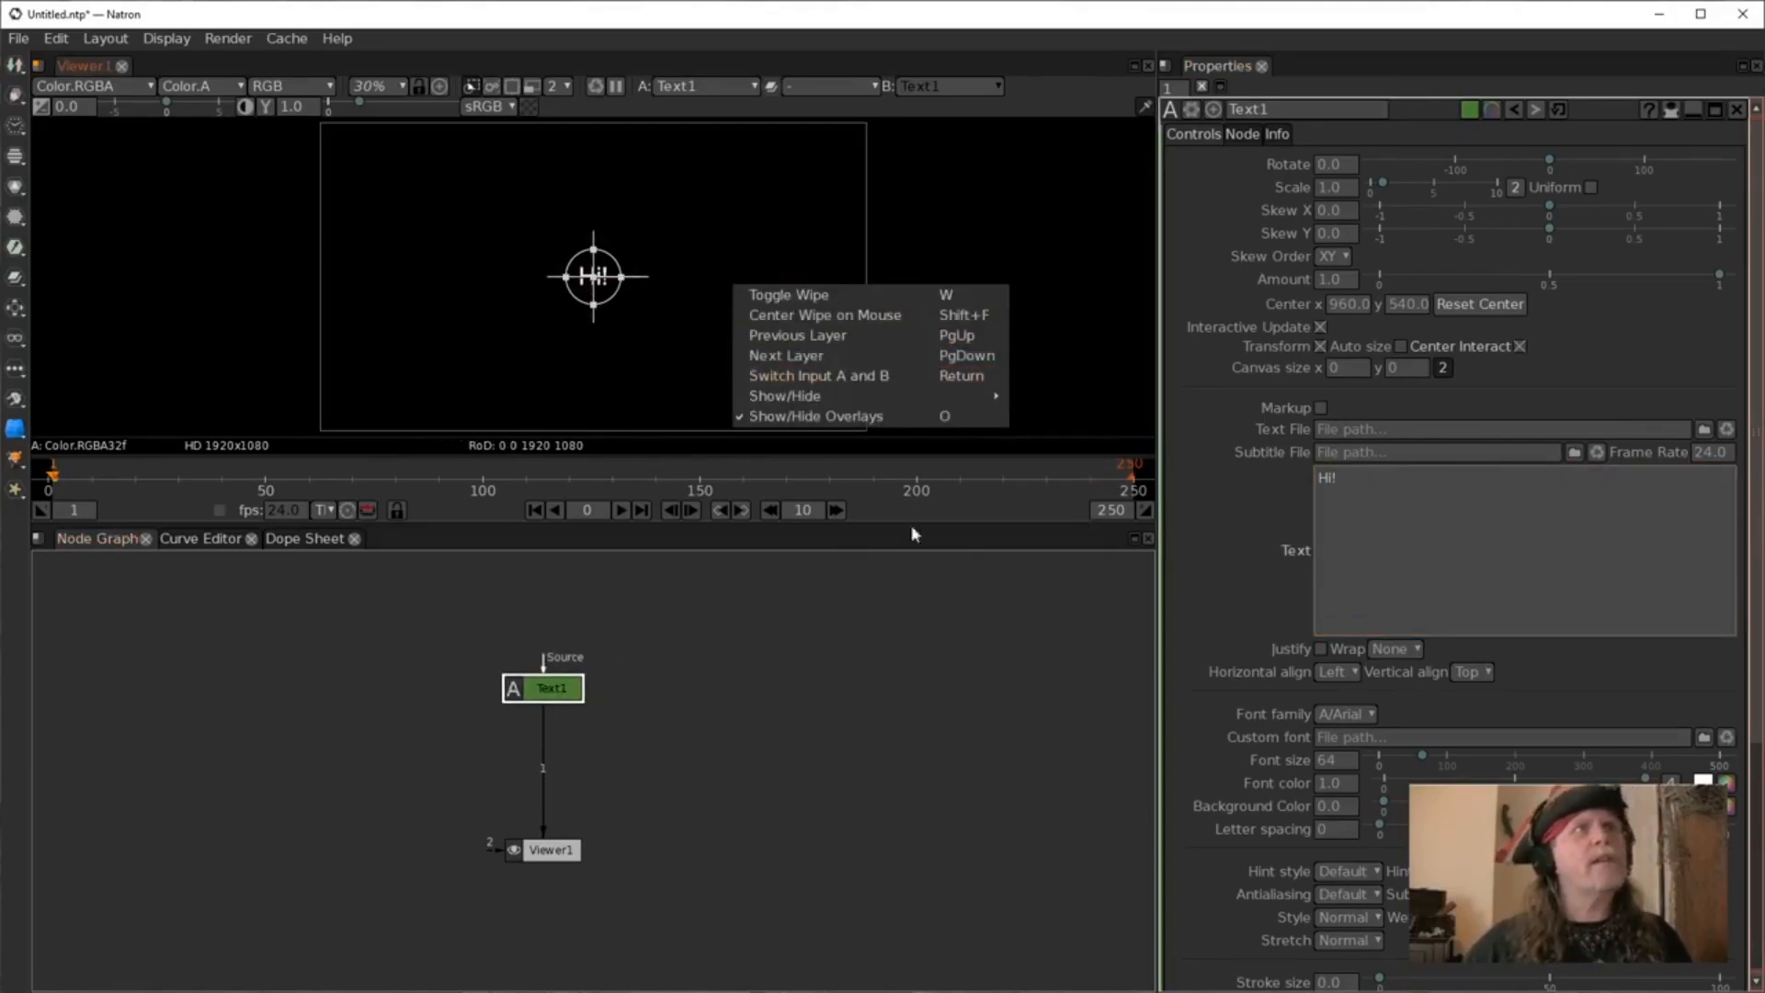
{"action": "left_click", "coordinate": [779, 417]}
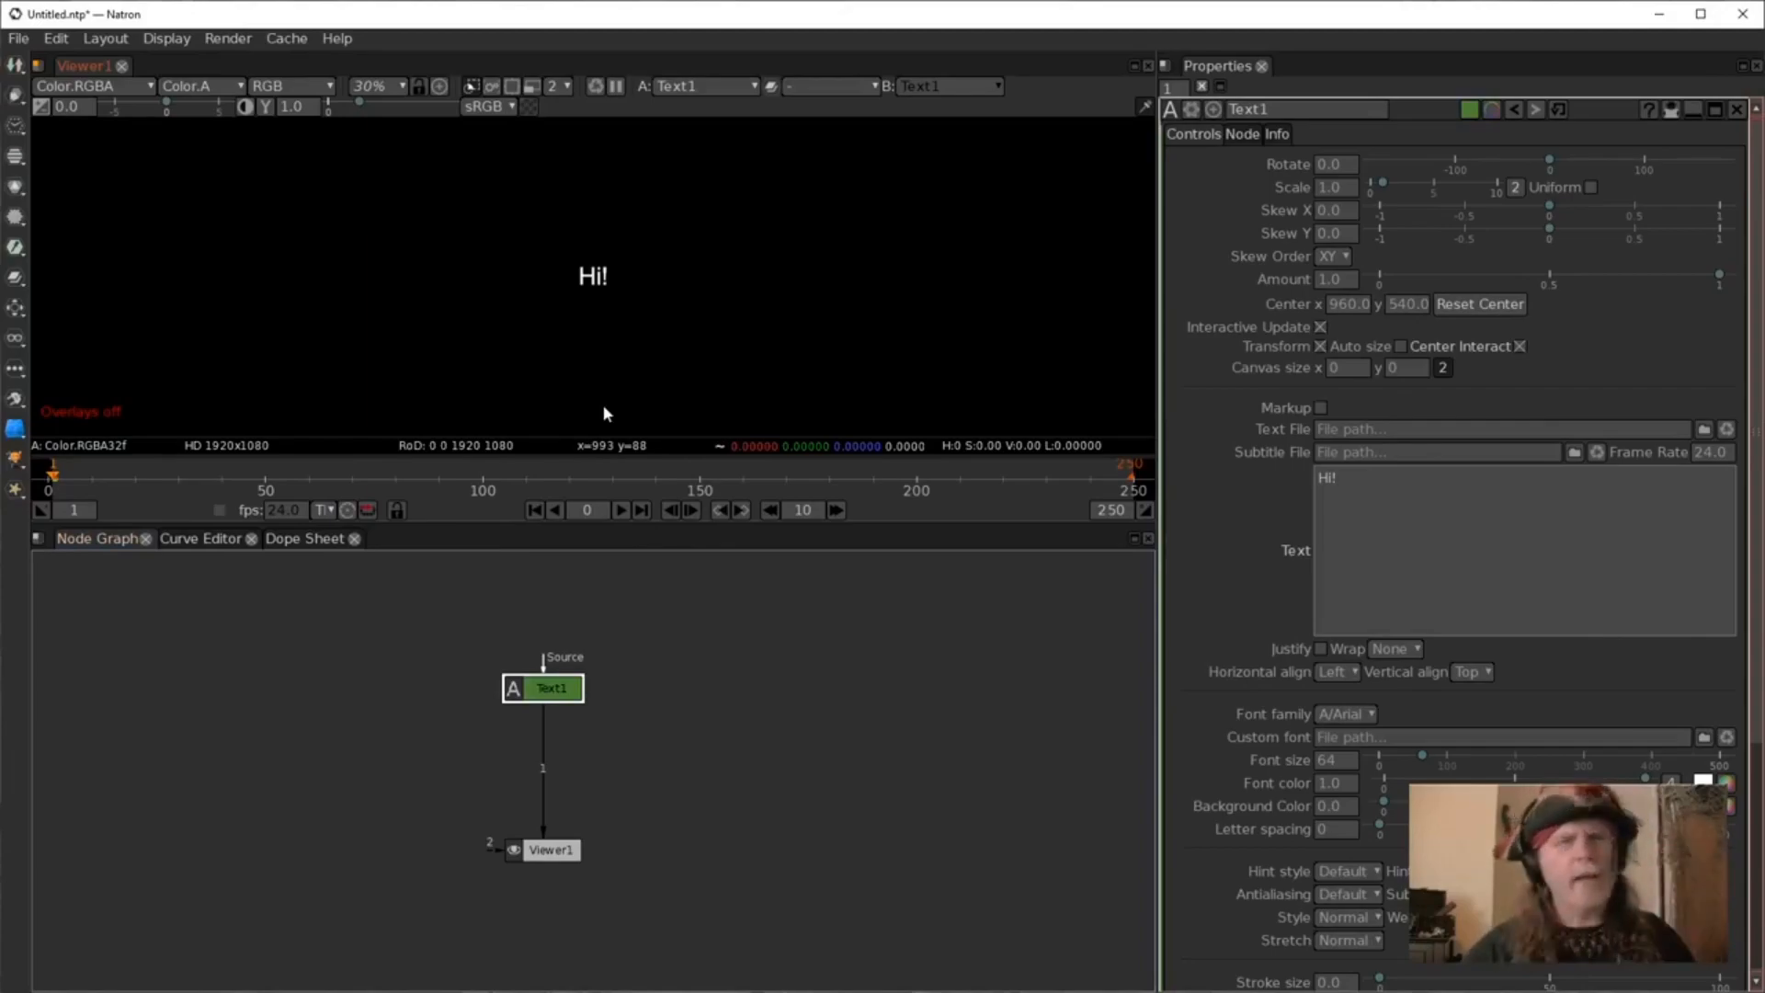
Set the Text node's font size to 200.
{"action": "left_click_drag", "start_coordinate": [512, 691], "coordinate": [513, 642]}
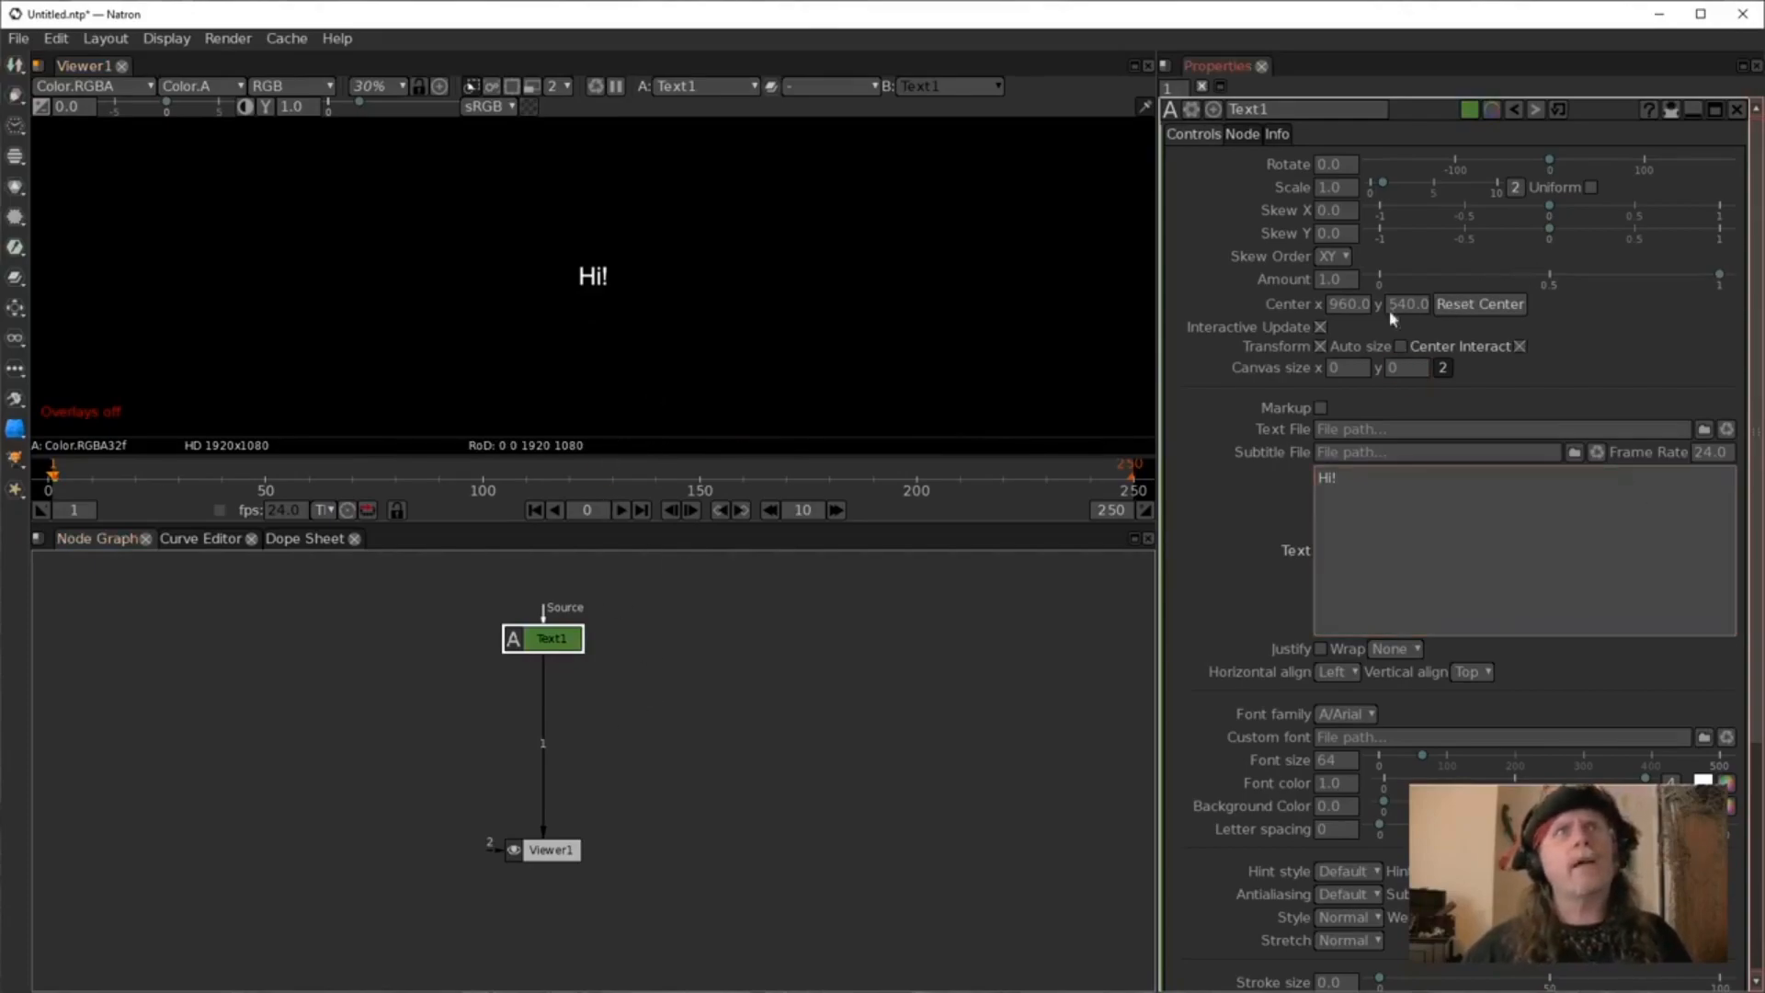
{"action": "left_click", "coordinate": [1347, 786]}
{"action": "left_click", "coordinate": [1340, 759]}
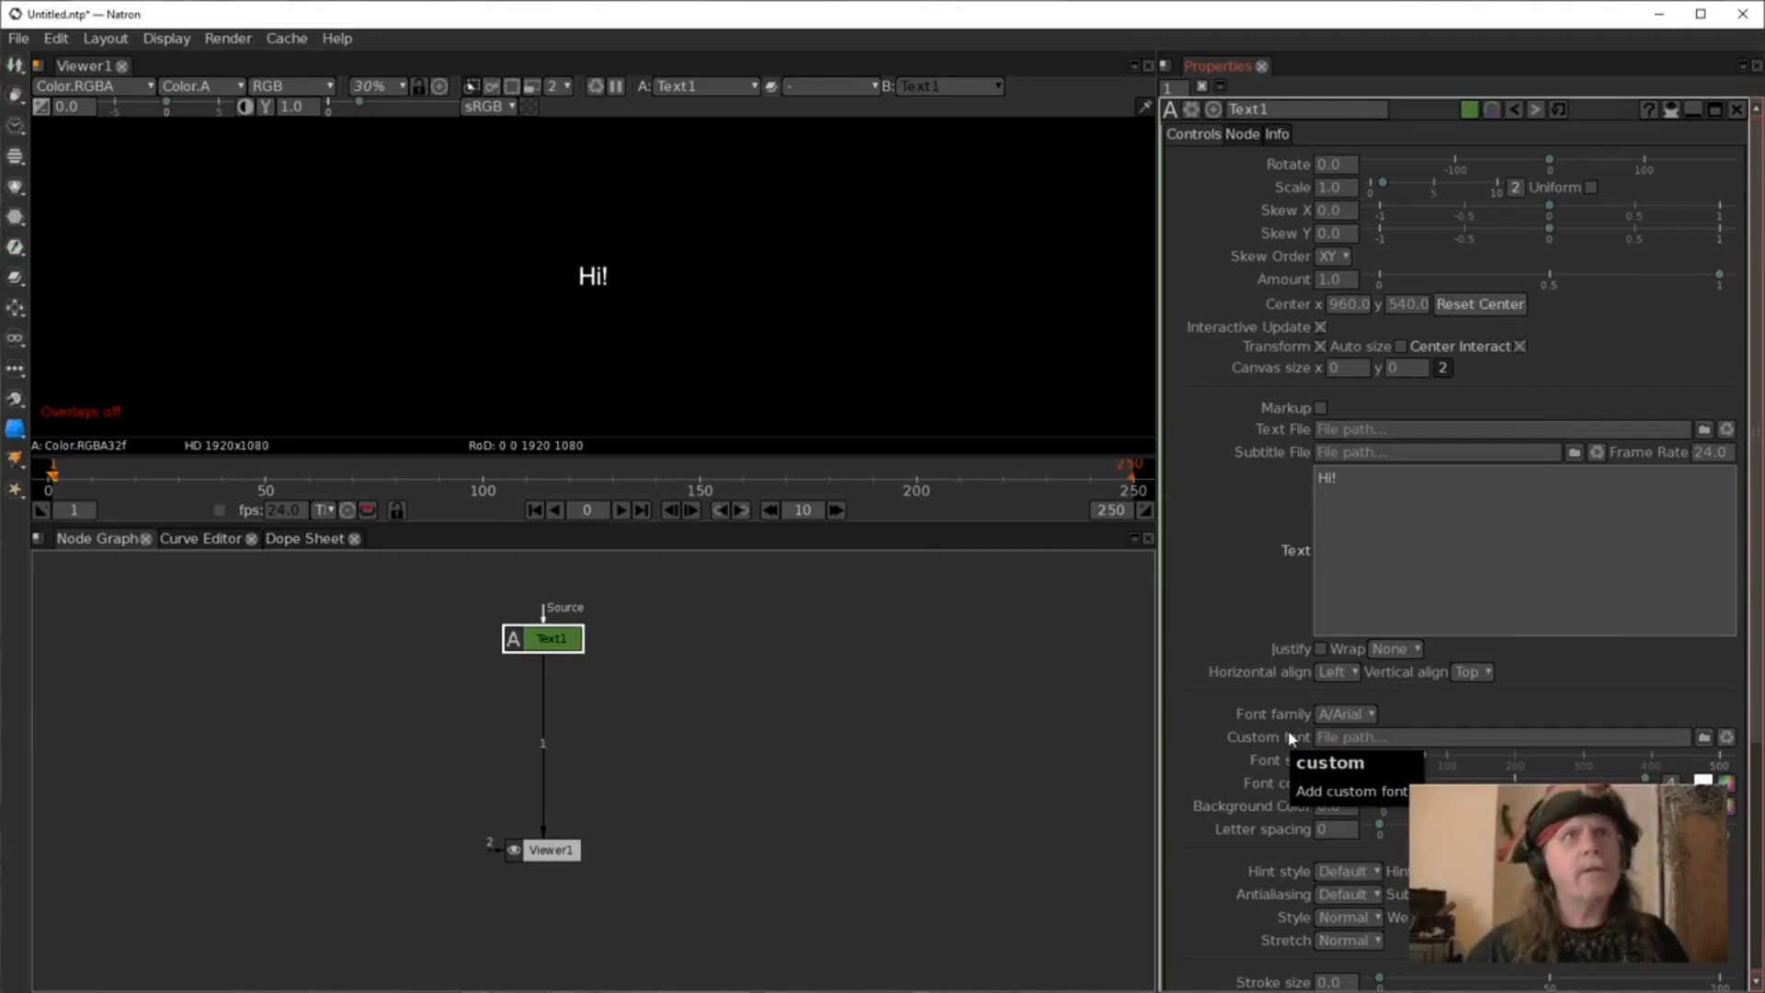
{"action": "type", "text": "200"}
{"action": "key", "text": "Return"}
{"action": "left_click", "coordinate": [801, 674]}
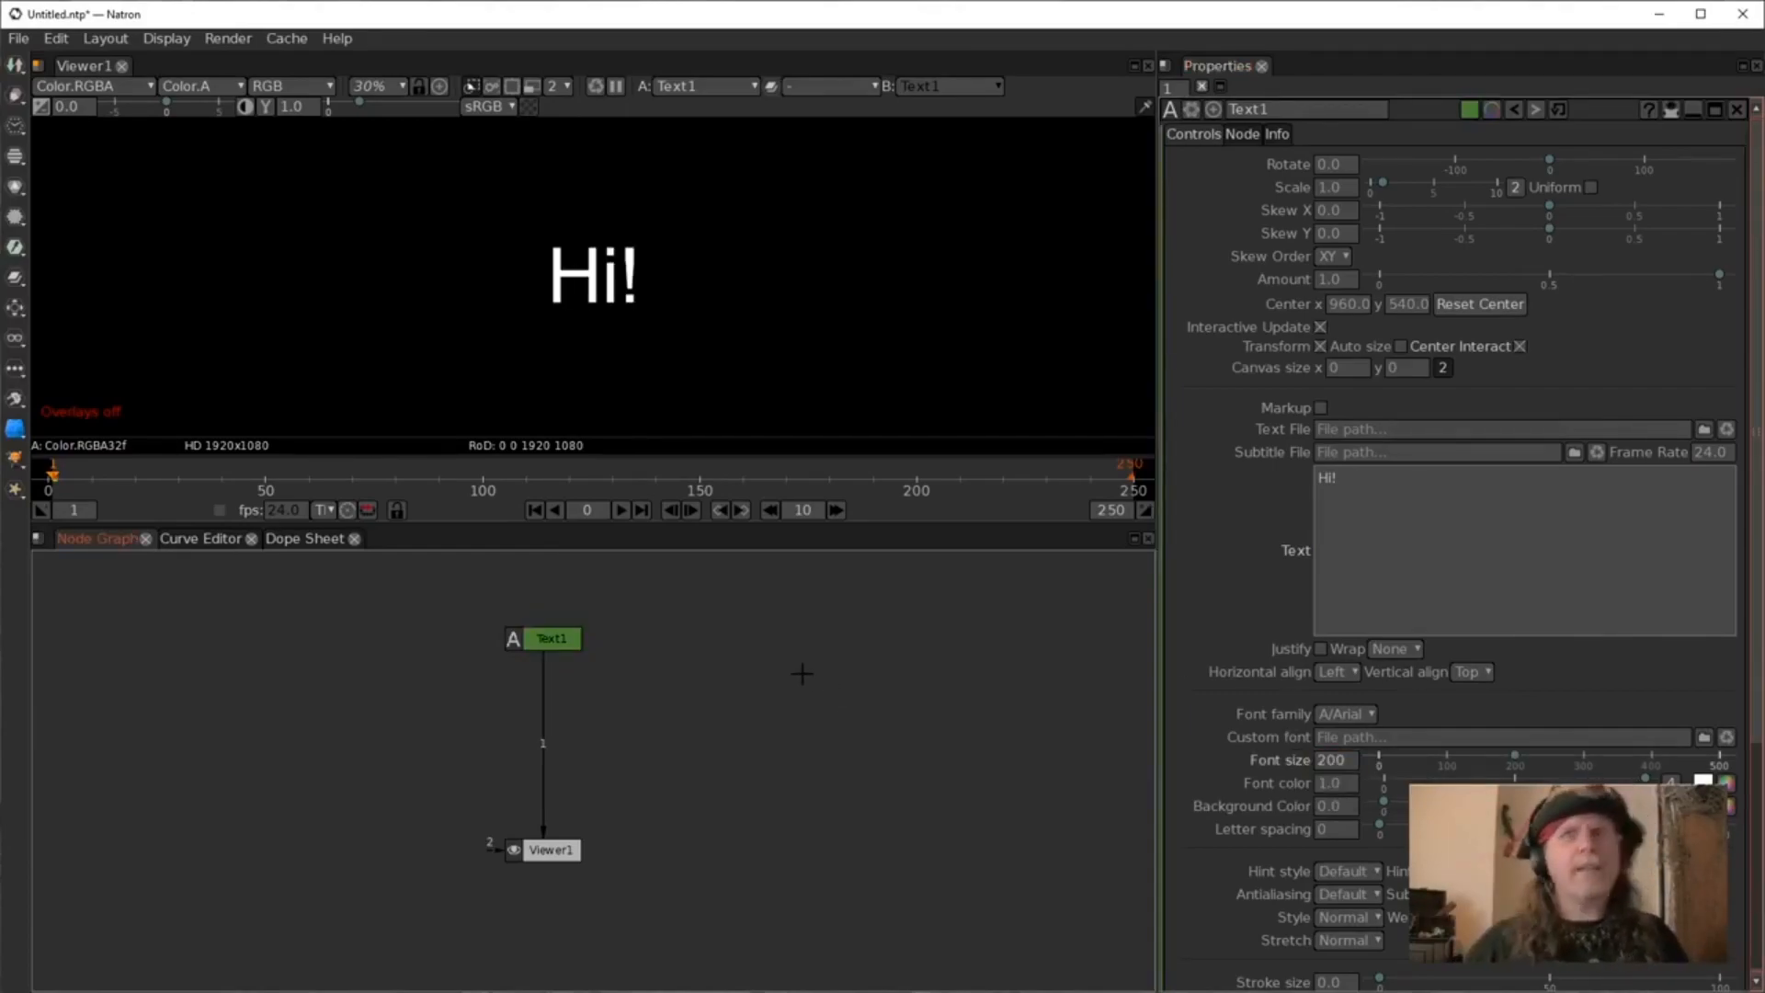
Add a Transform node below the Text node.
{"action": "left_click", "coordinate": [544, 643]}
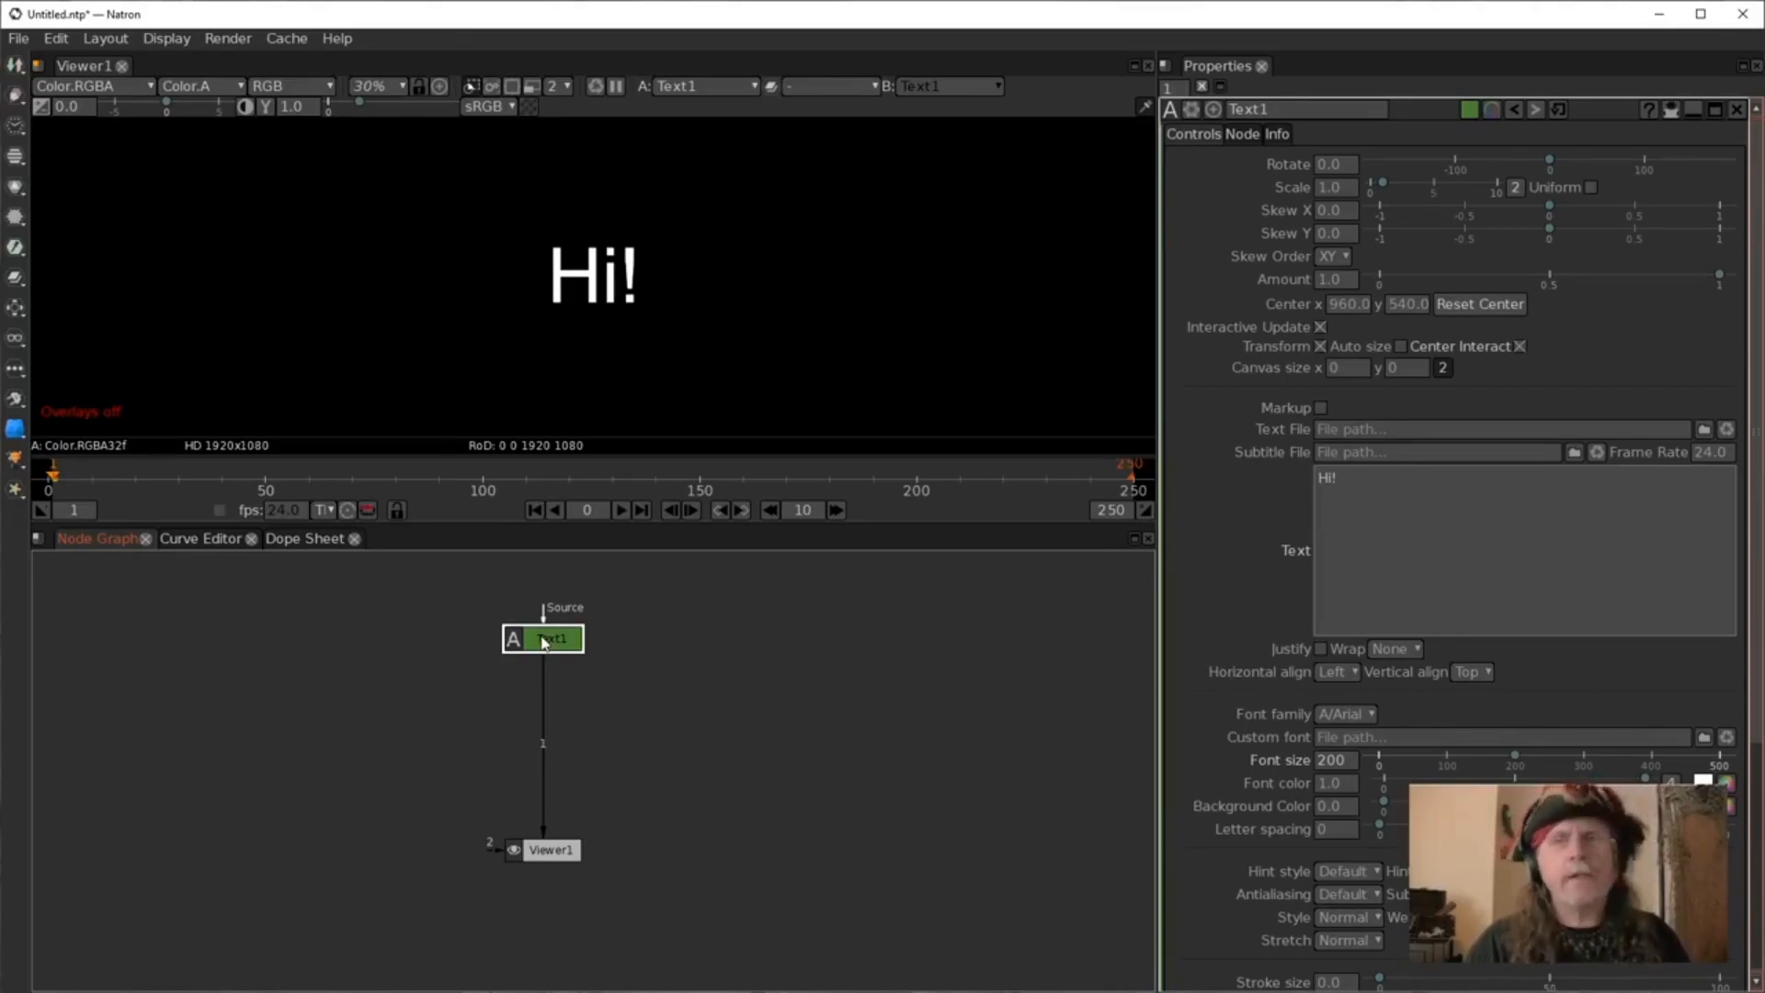
{"action": "key", "text": "t"}
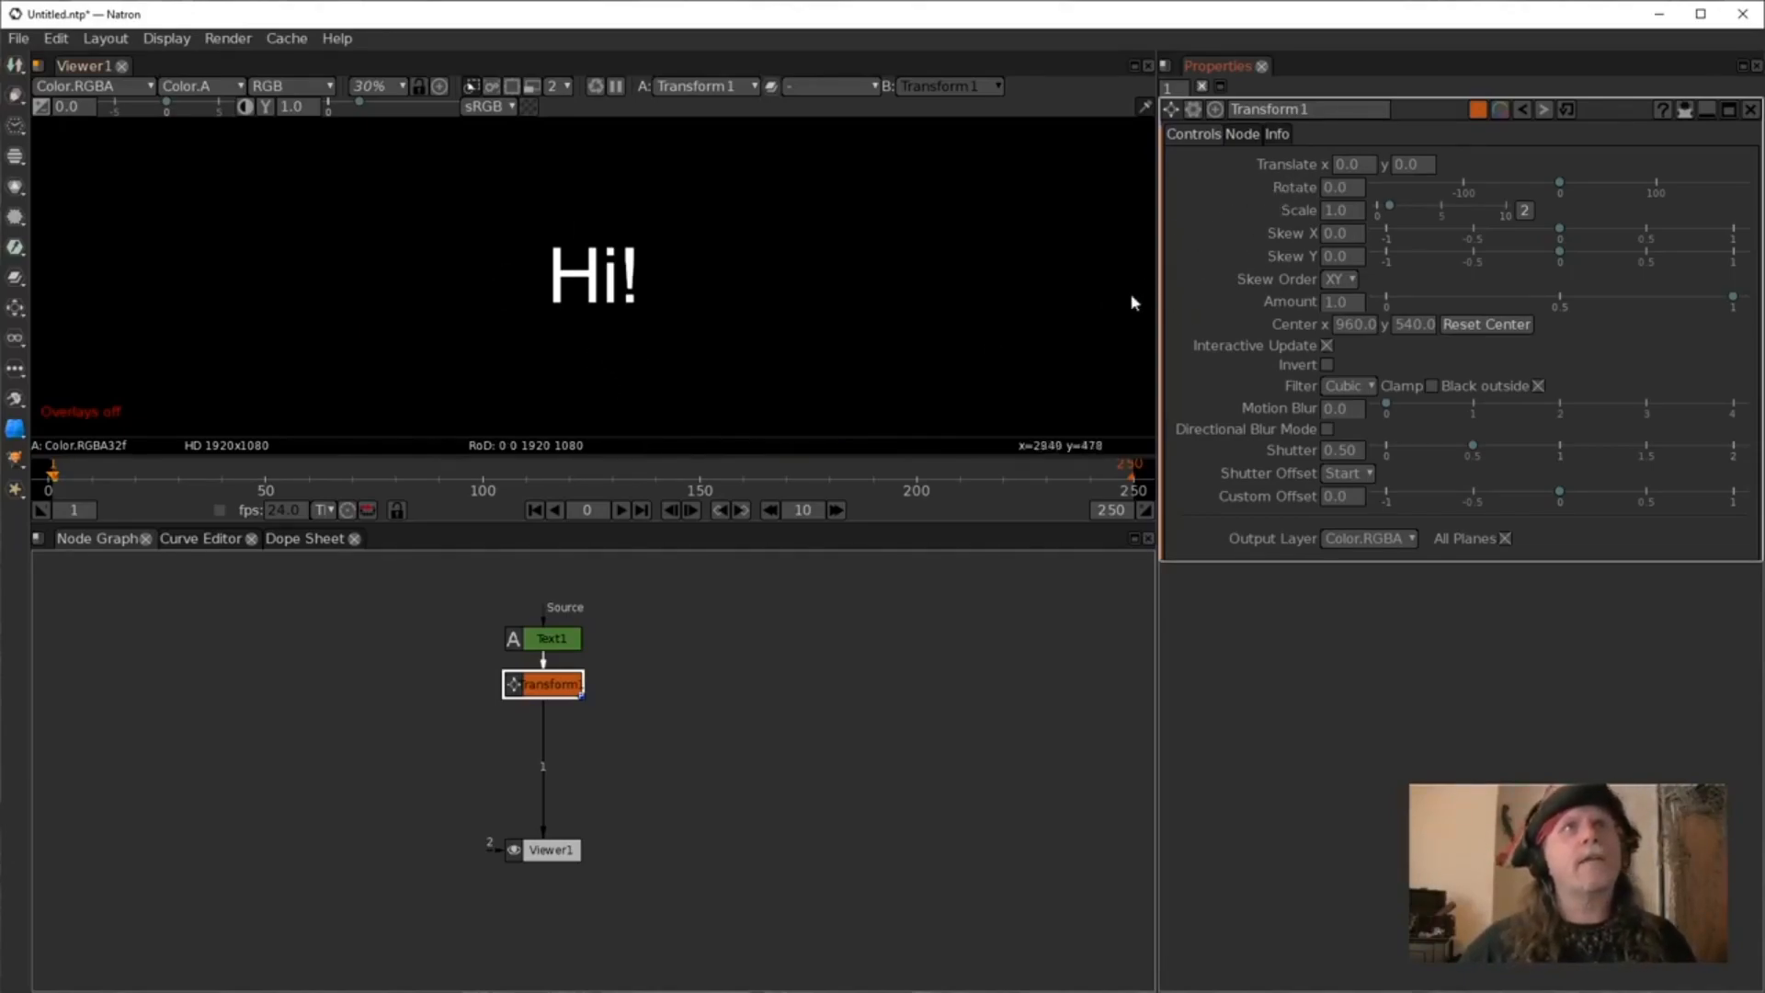
Scrub the Transform's translate X value and reset it to default.
{"action": "left_click", "coordinate": [1349, 167]}
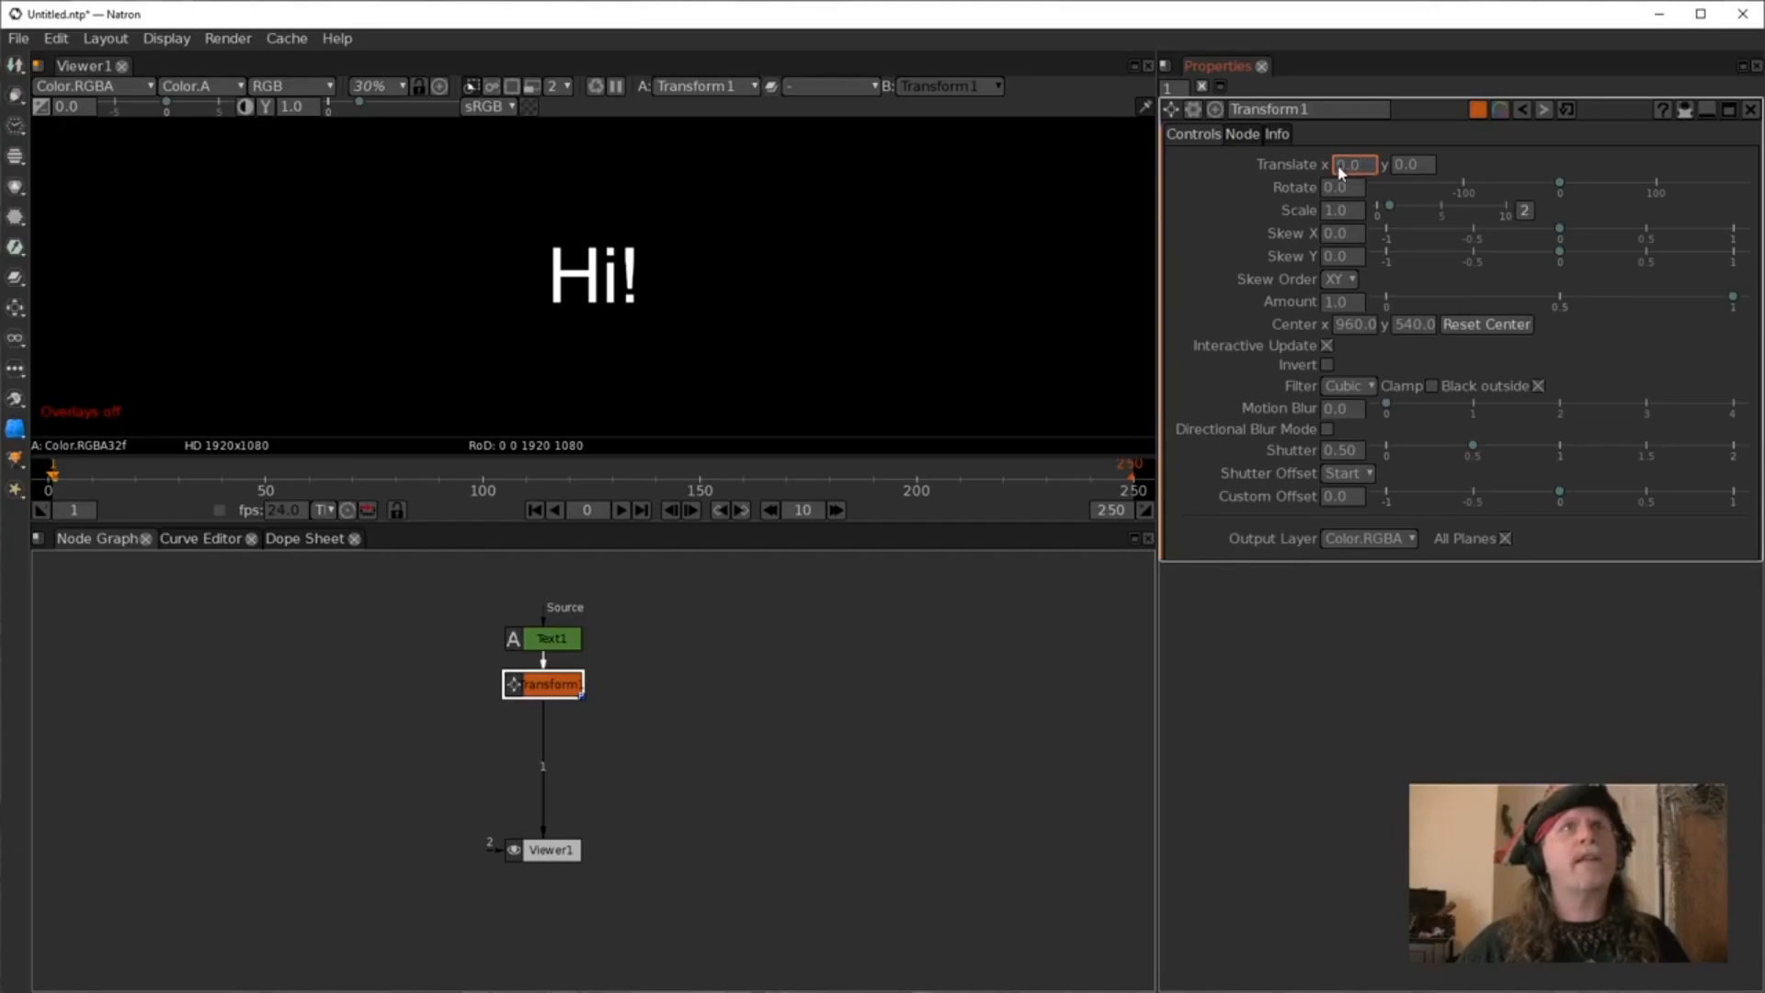
{"action": "scroll", "coordinate": [1340, 172], "scroll_direction": "up", "scroll_amount": 10}
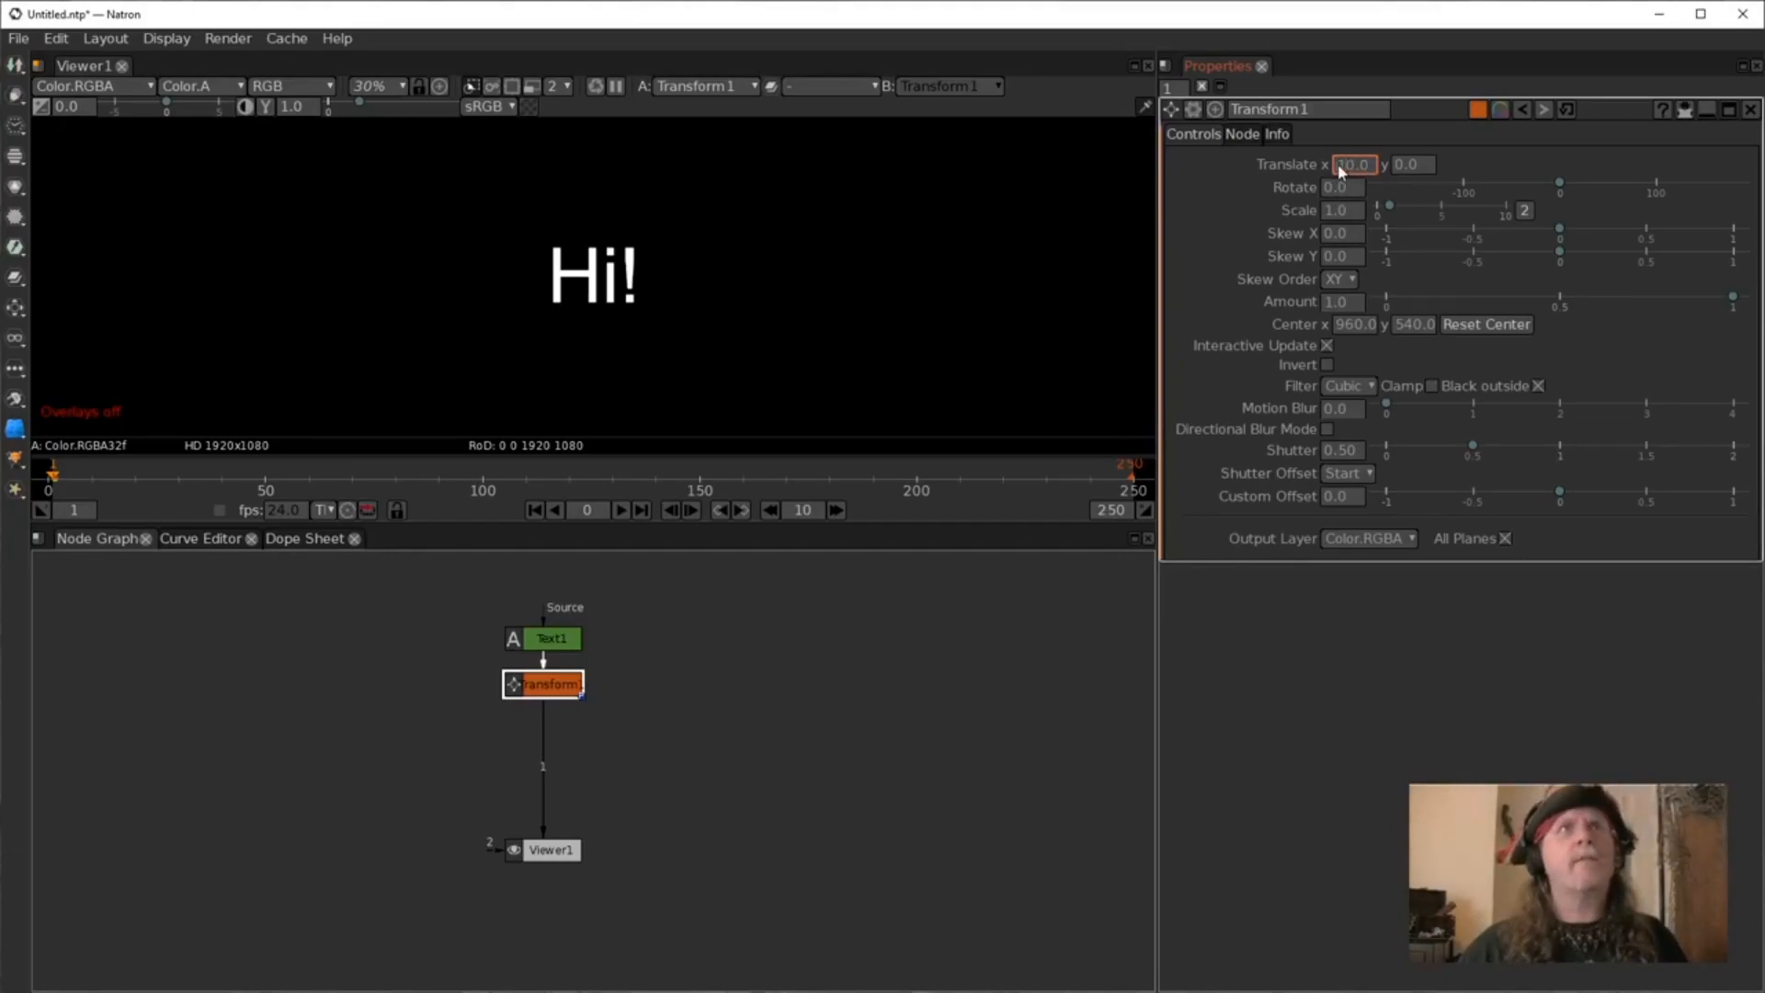
{"action": "scroll", "coordinate": [1340, 172], "scroll_direction": "down", "scroll_amount": 9}
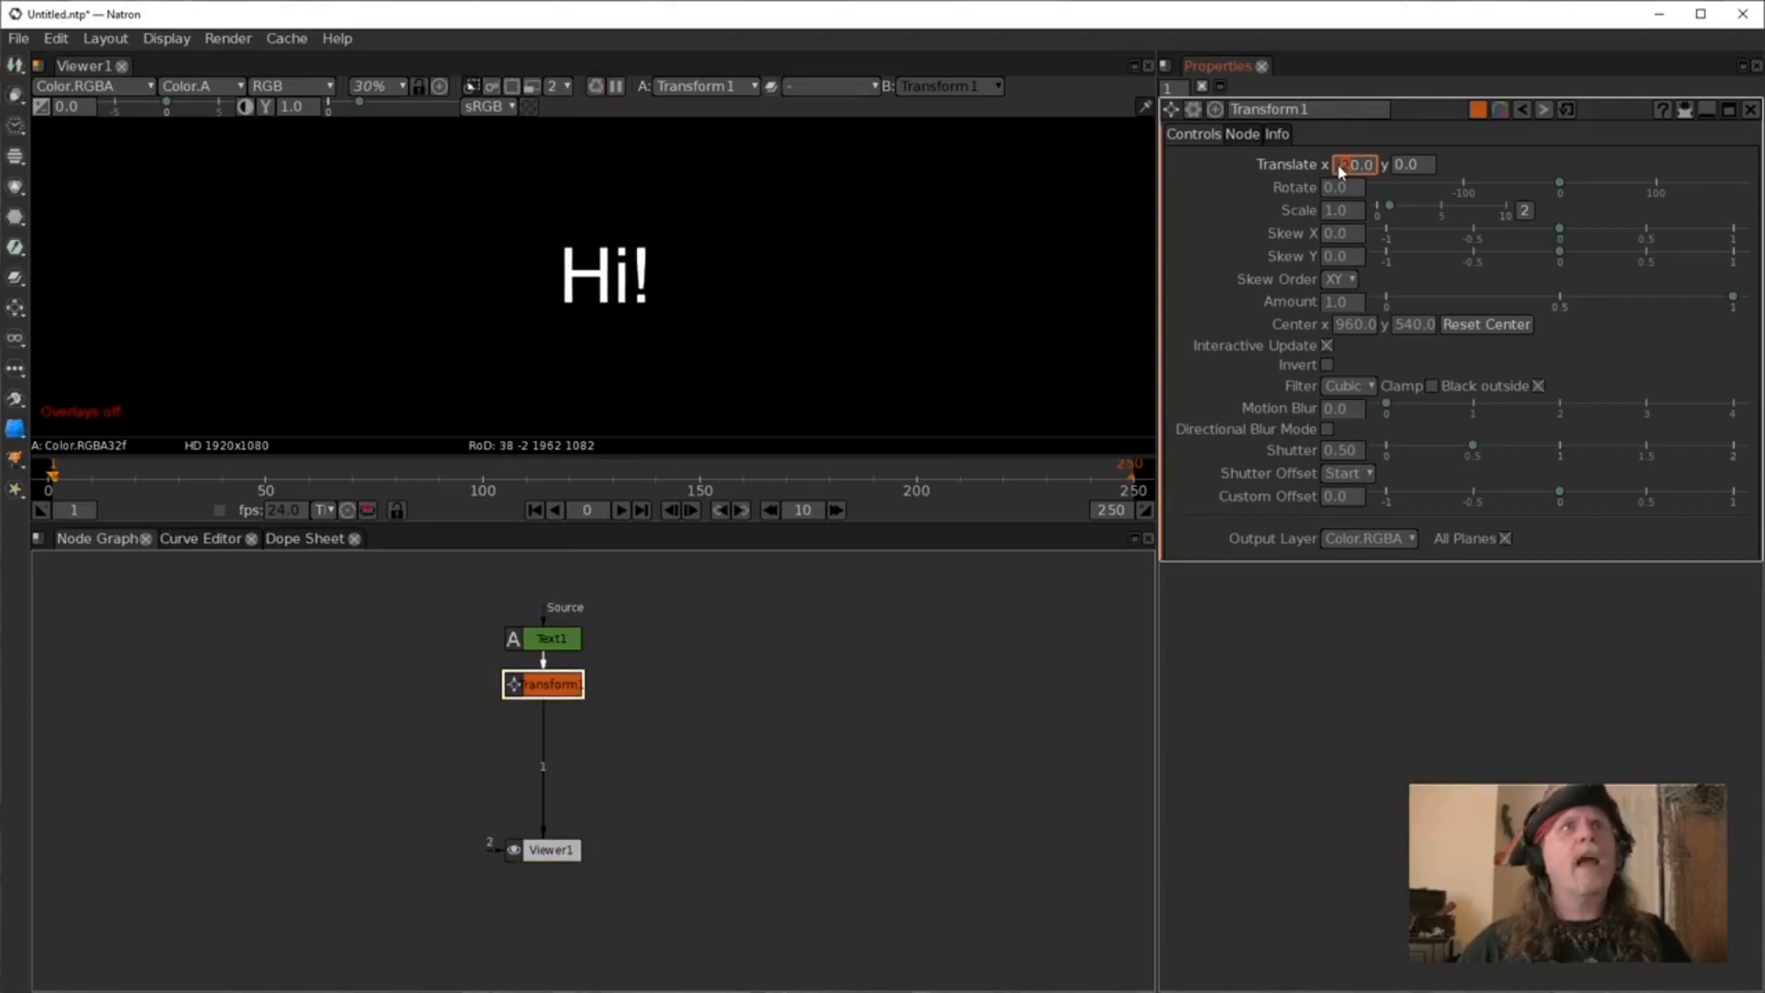
{"action": "scroll", "coordinate": [1340, 171], "scroll_direction": "up", "scroll_amount": 15}
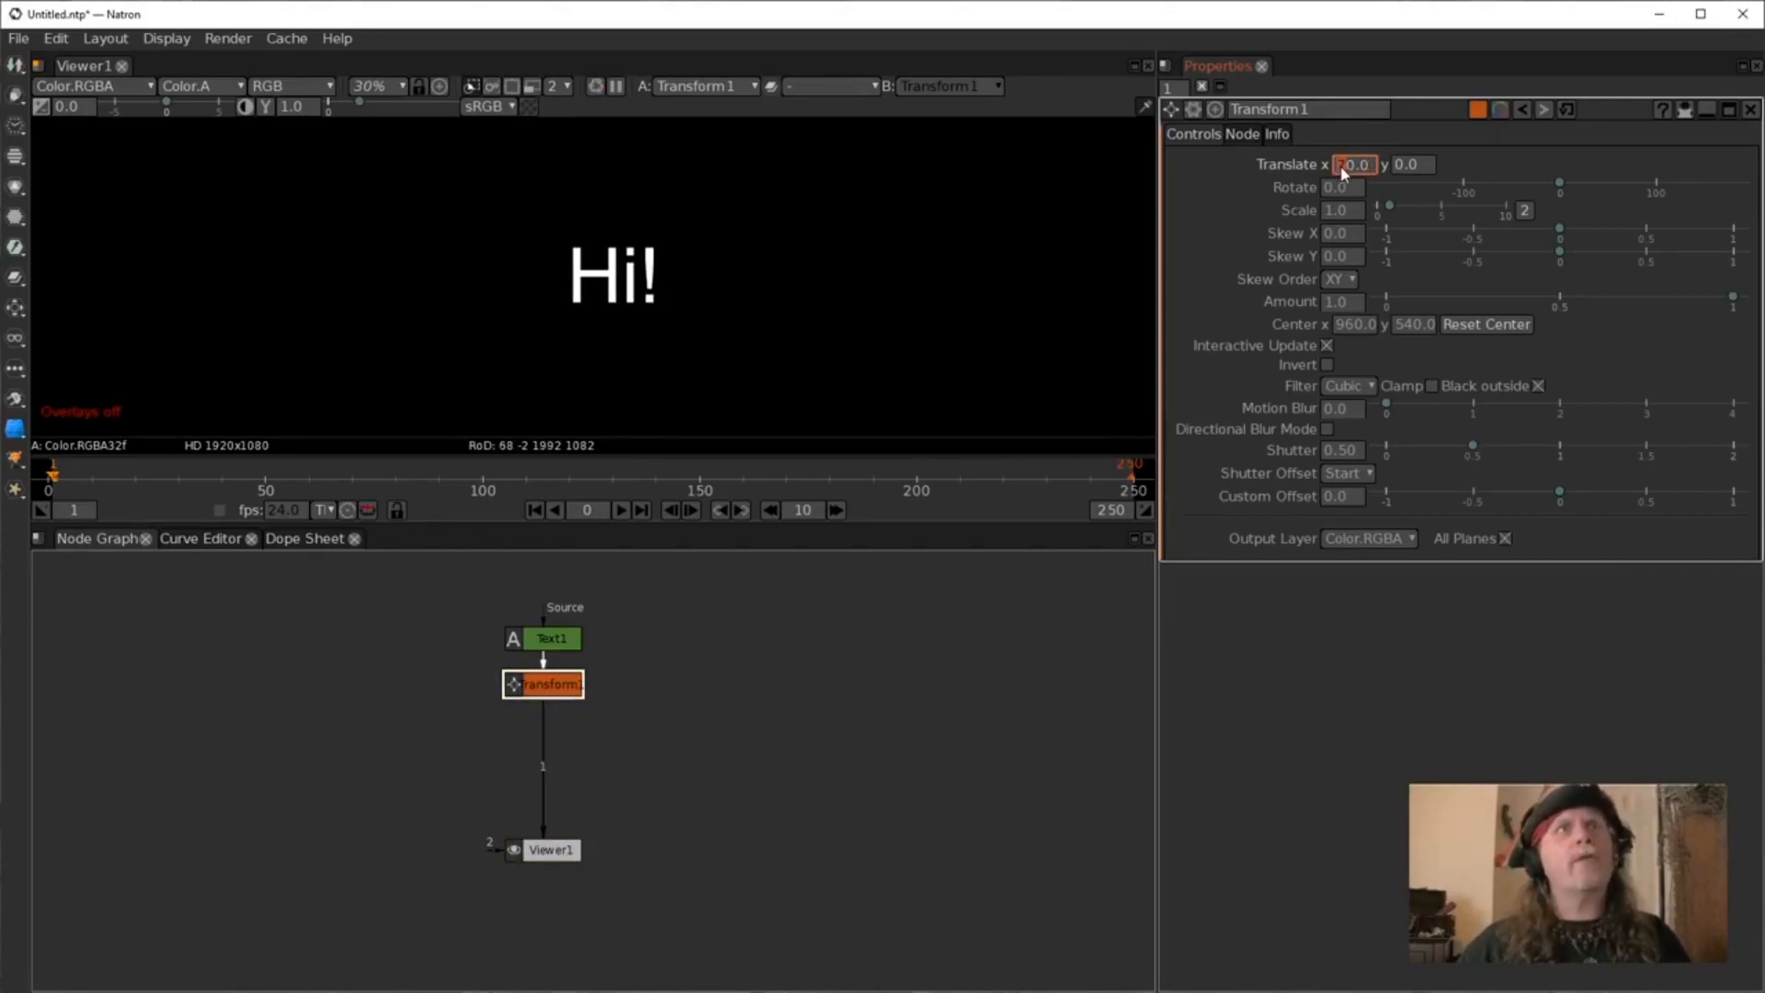
{"action": "scroll", "coordinate": [1341, 171], "scroll_direction": "down", "scroll_amount": 20}
{"action": "scroll", "coordinate": [1340, 172], "scroll_direction": "down", "scroll_amount": 18}
{"action": "scroll", "coordinate": [1340, 172], "scroll_direction": "up", "scroll_amount": 19}
{"action": "scroll", "coordinate": [1341, 172], "scroll_direction": "up", "scroll_amount": 12}
{"action": "right_click", "coordinate": [1341, 172]}
{"action": "key", "text": "Escape"}
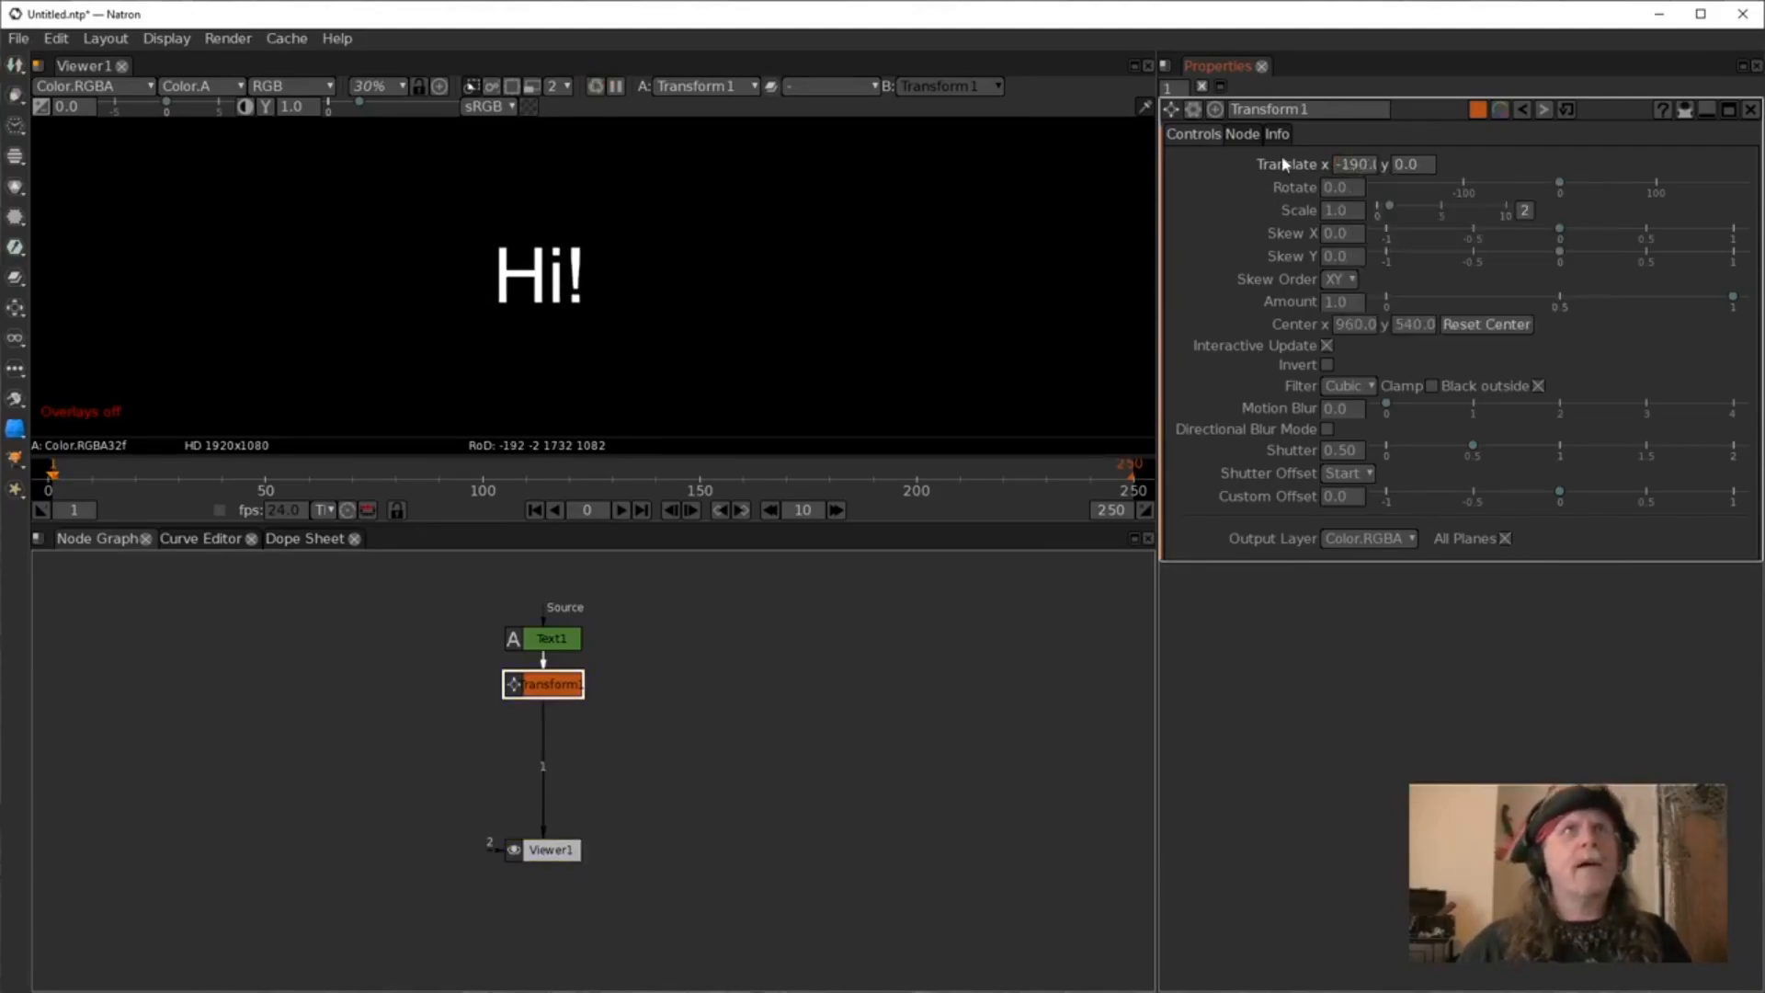
{"action": "right_click", "coordinate": [1365, 166]}
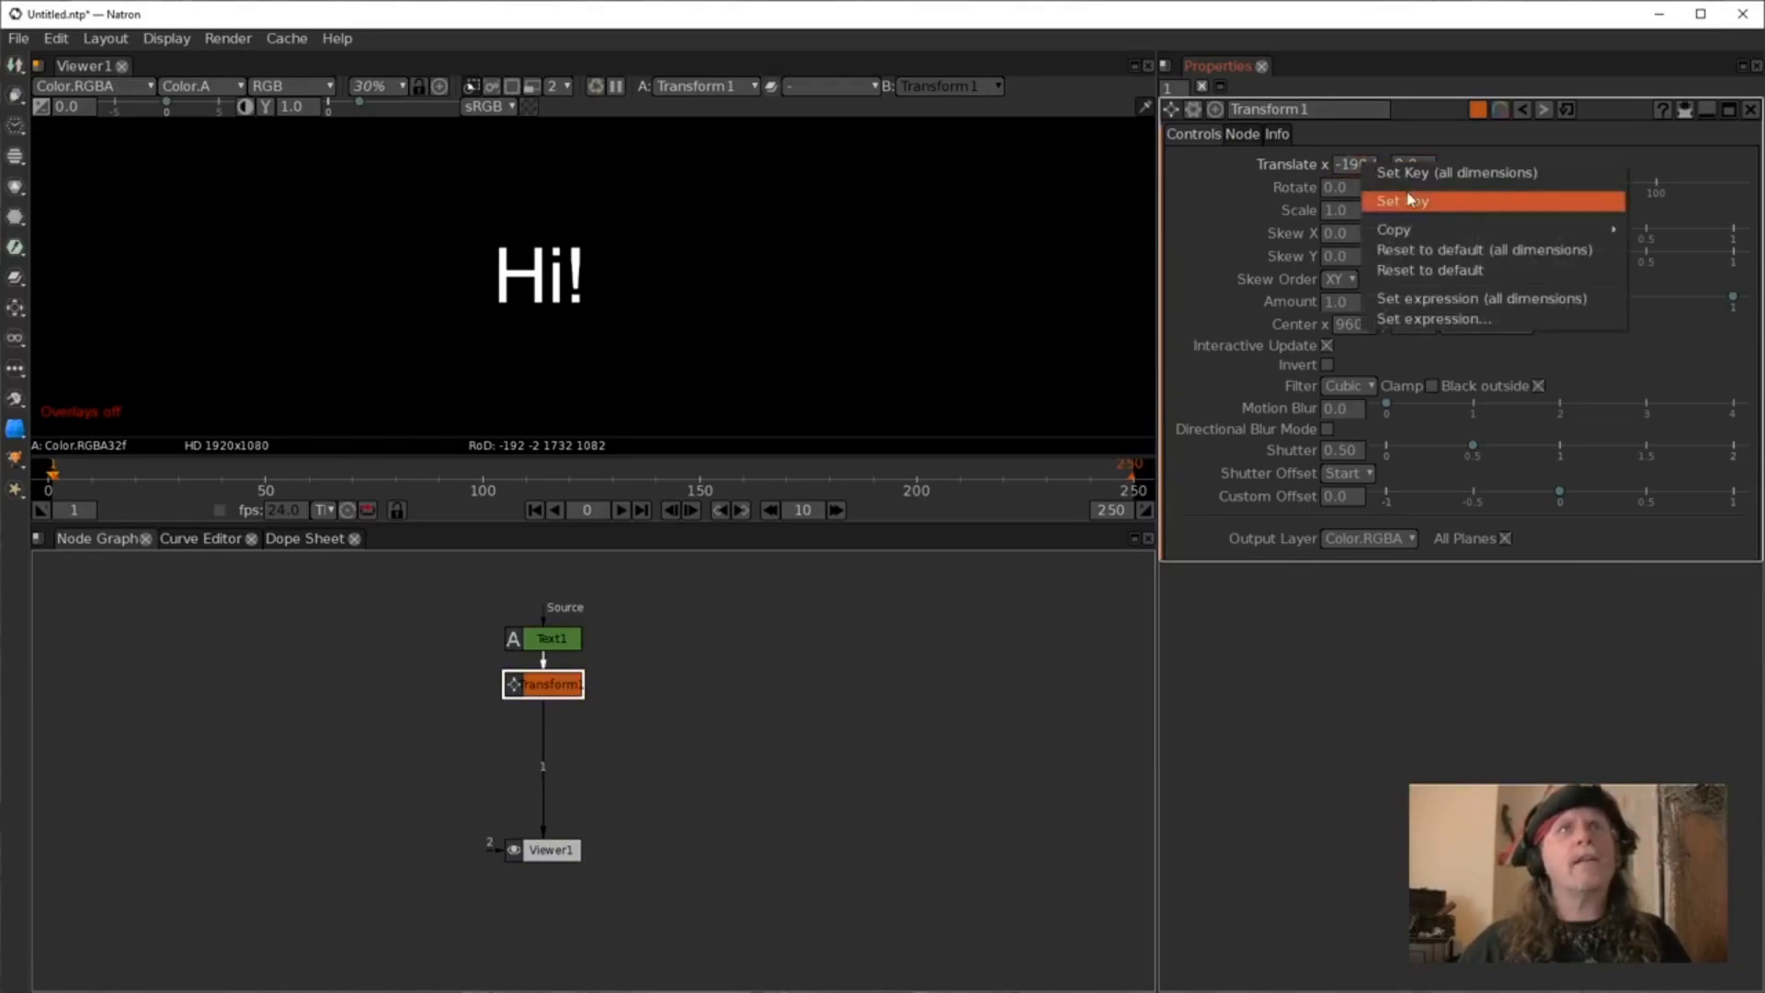
{"action": "left_click", "coordinate": [1416, 253]}
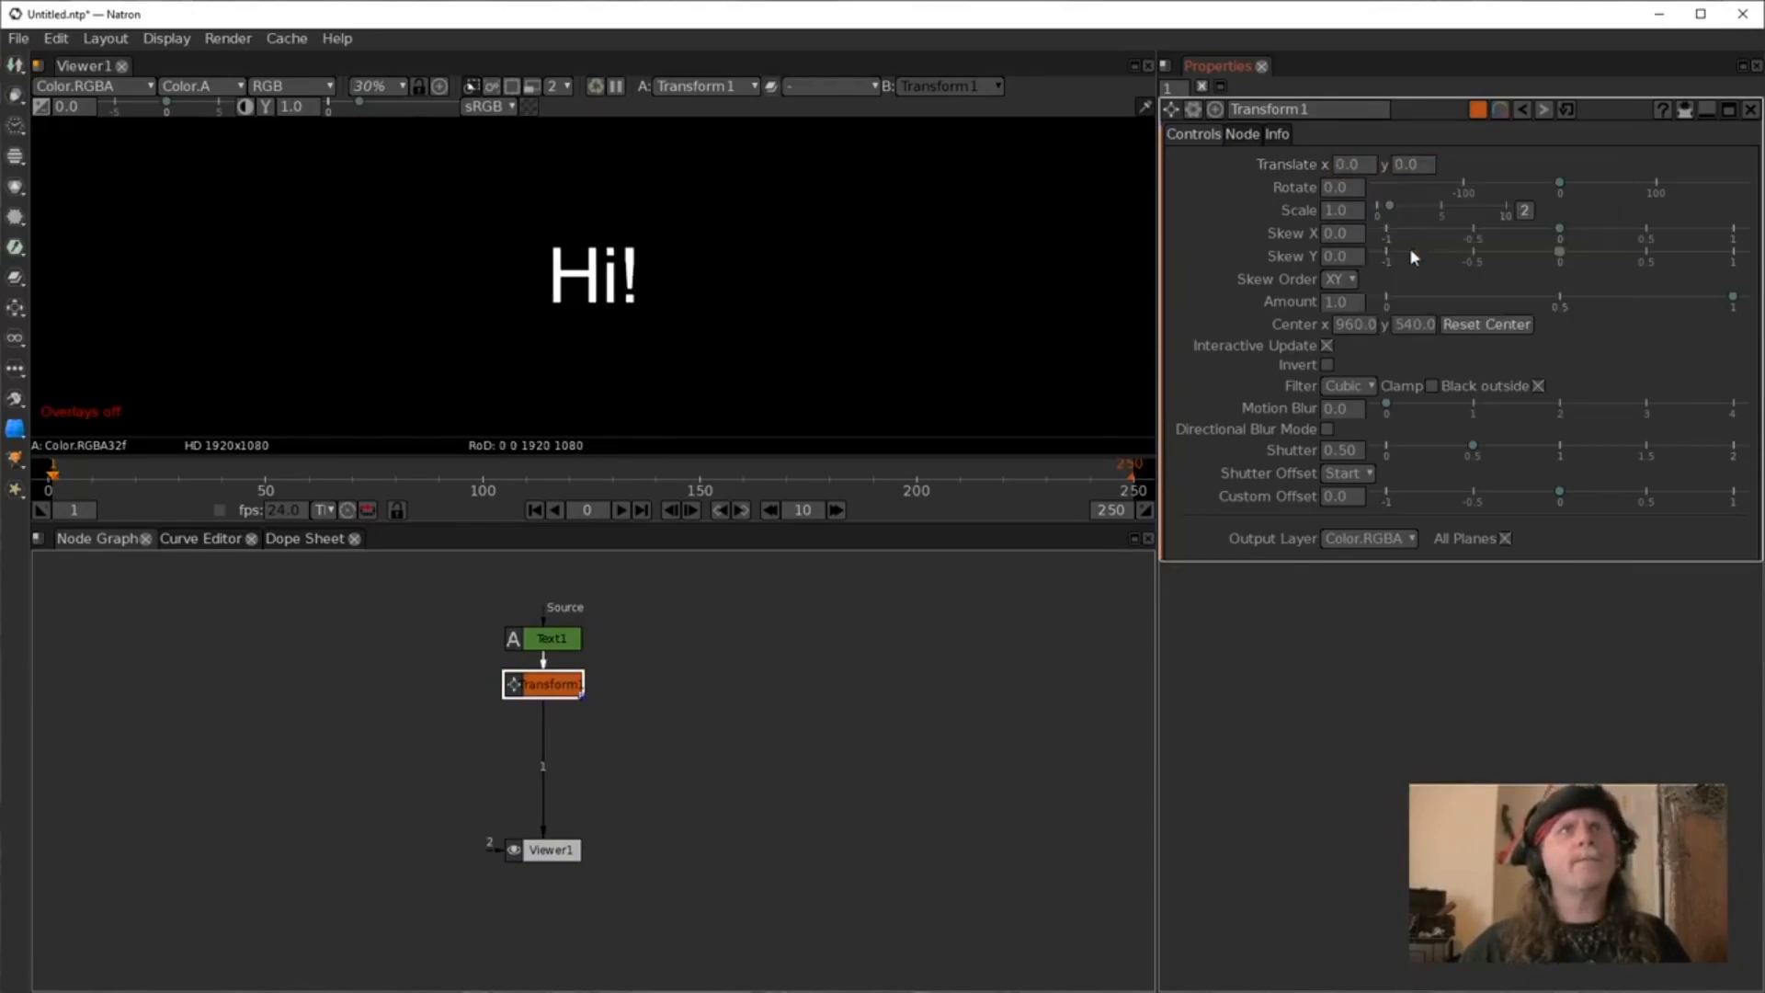
Set an expression of 200 on the Transform's translate X.
{"action": "right_click", "coordinate": [1351, 168]}
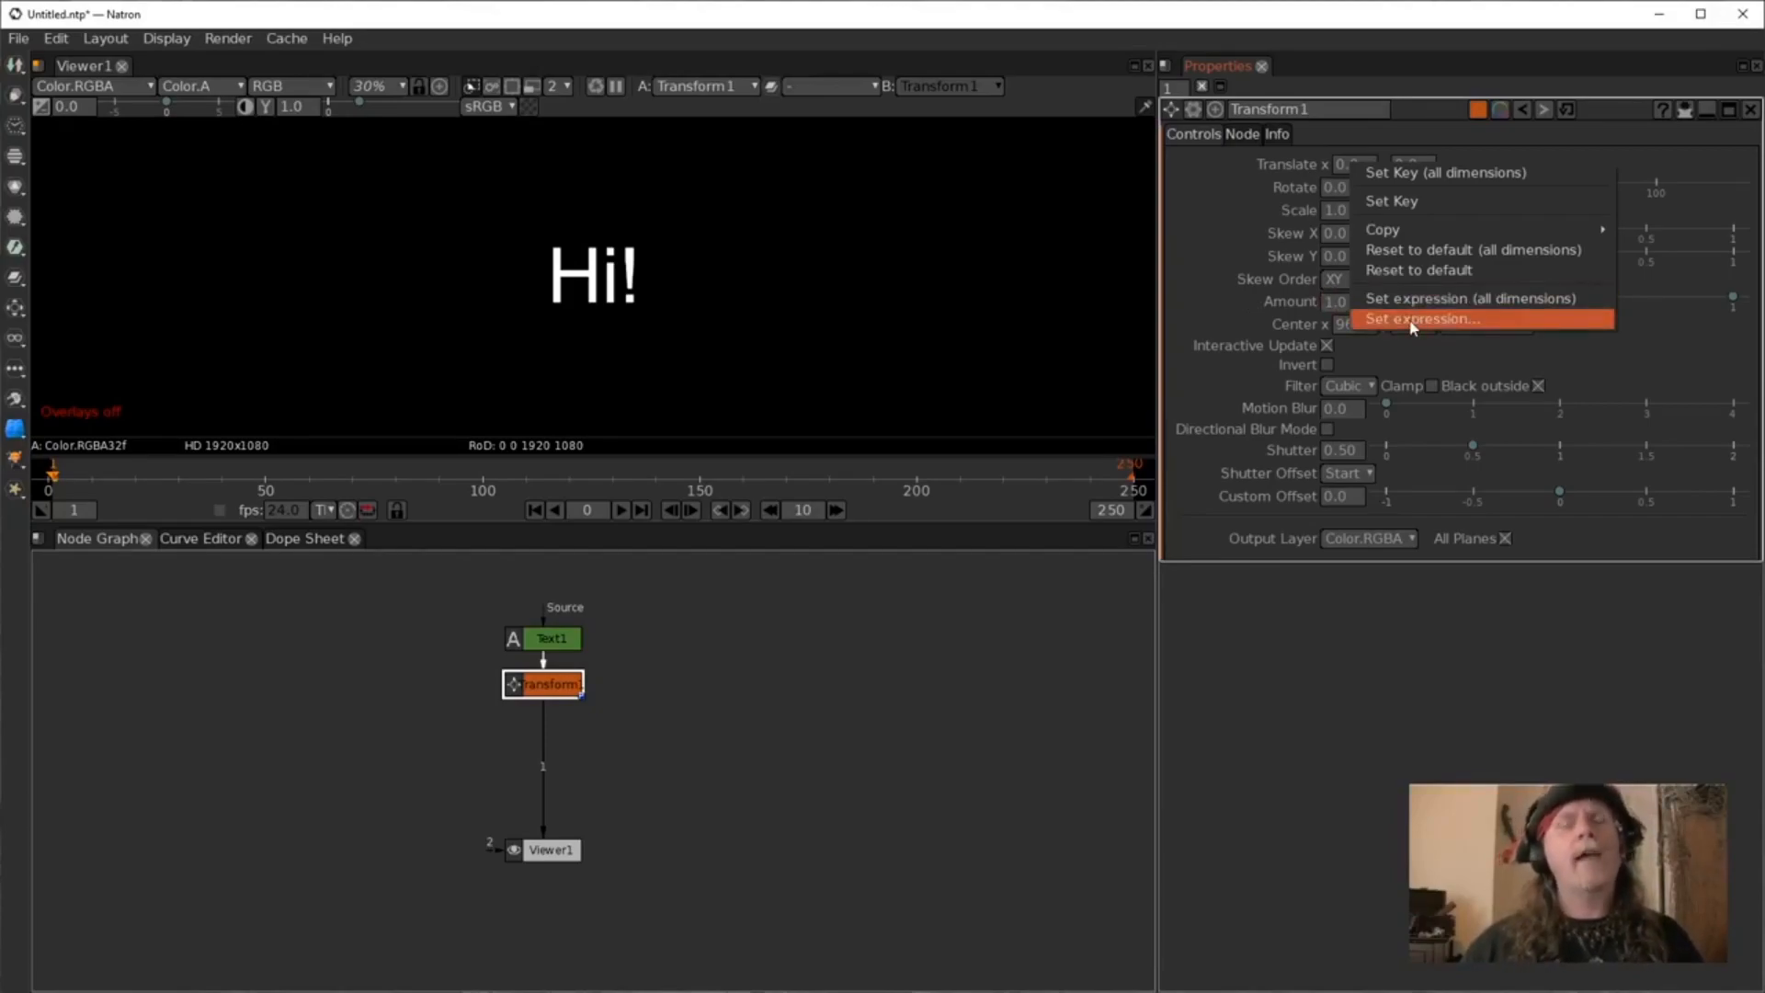
{"action": "left_click", "coordinate": [1413, 326]}
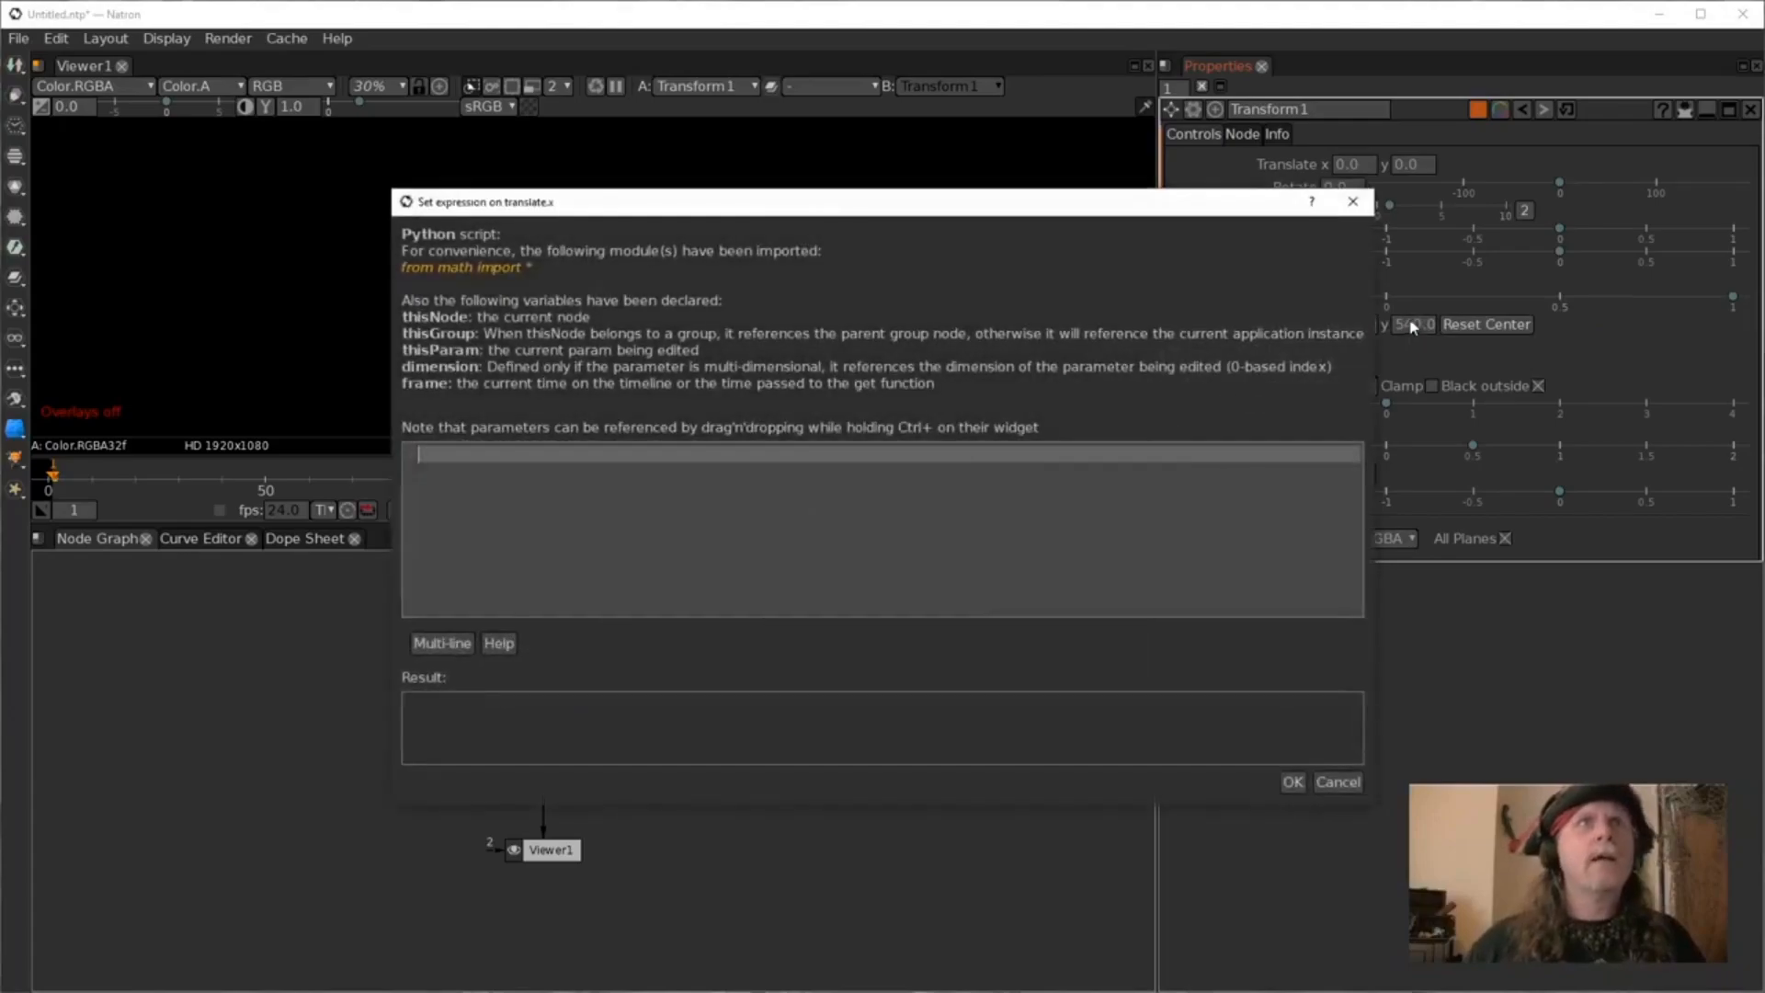
{"action": "left_click_drag", "start_coordinate": [852, 203], "coordinate": [1033, 259]}
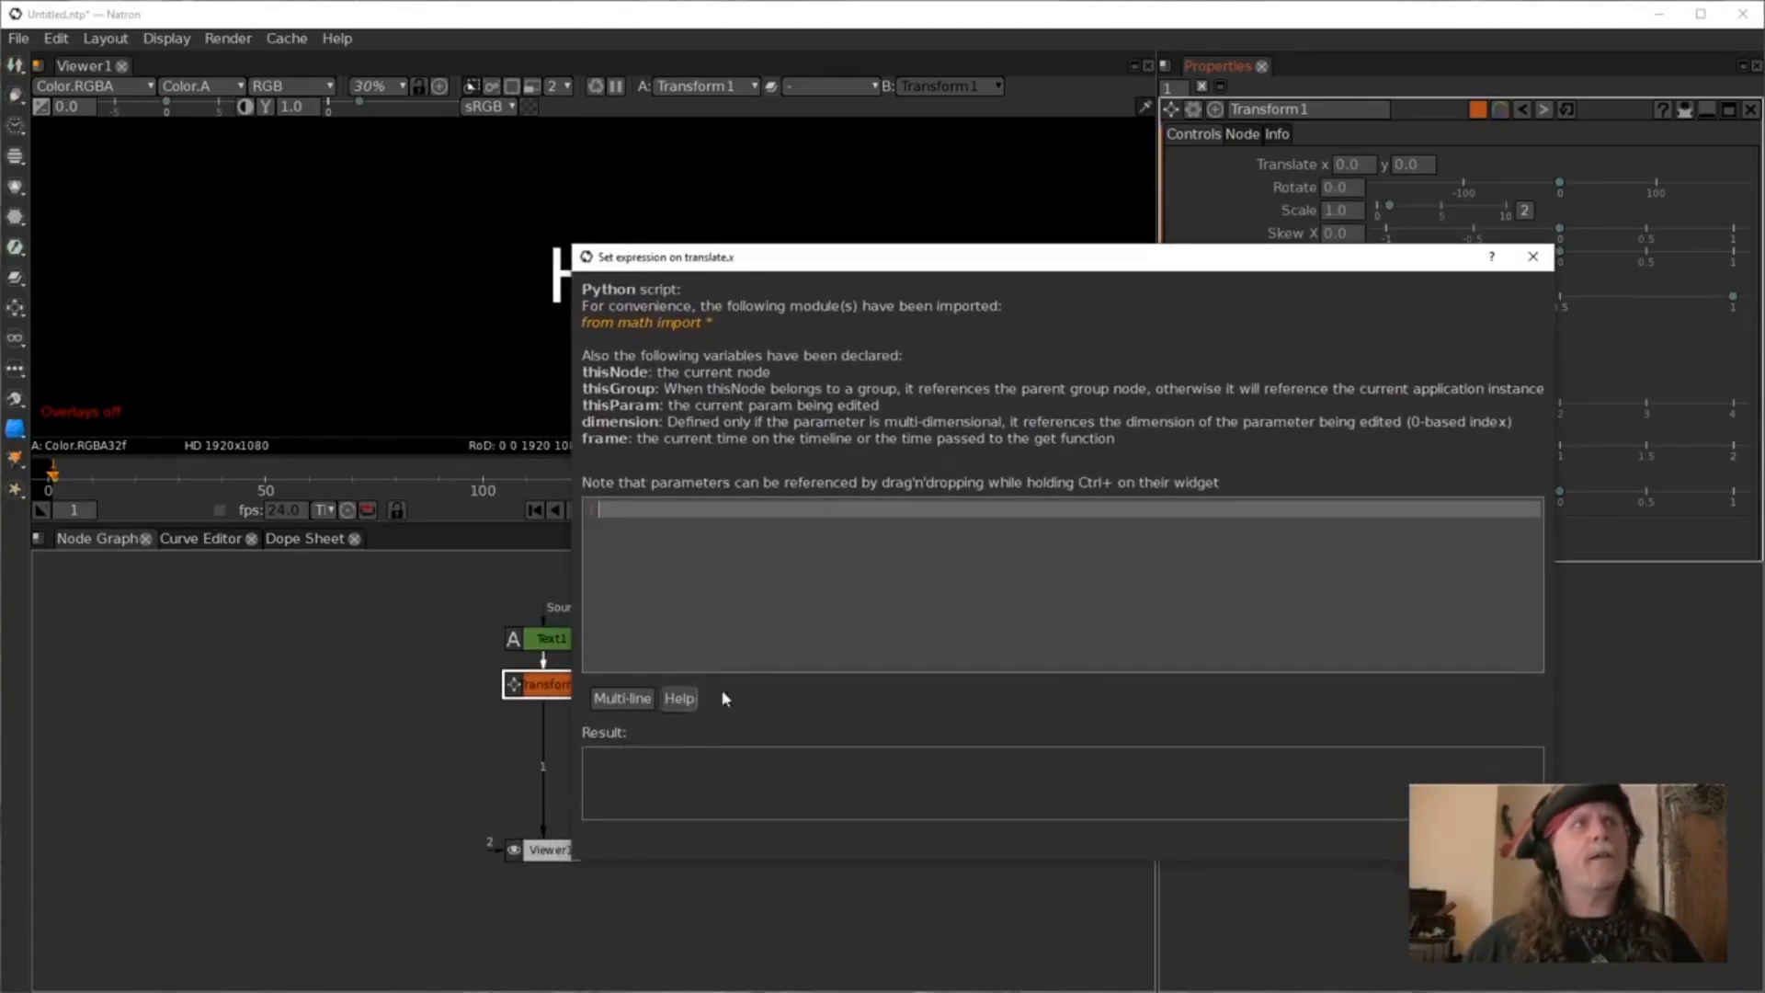
{"action": "left_click_drag", "start_coordinate": [836, 268], "coordinate": [957, 159]}
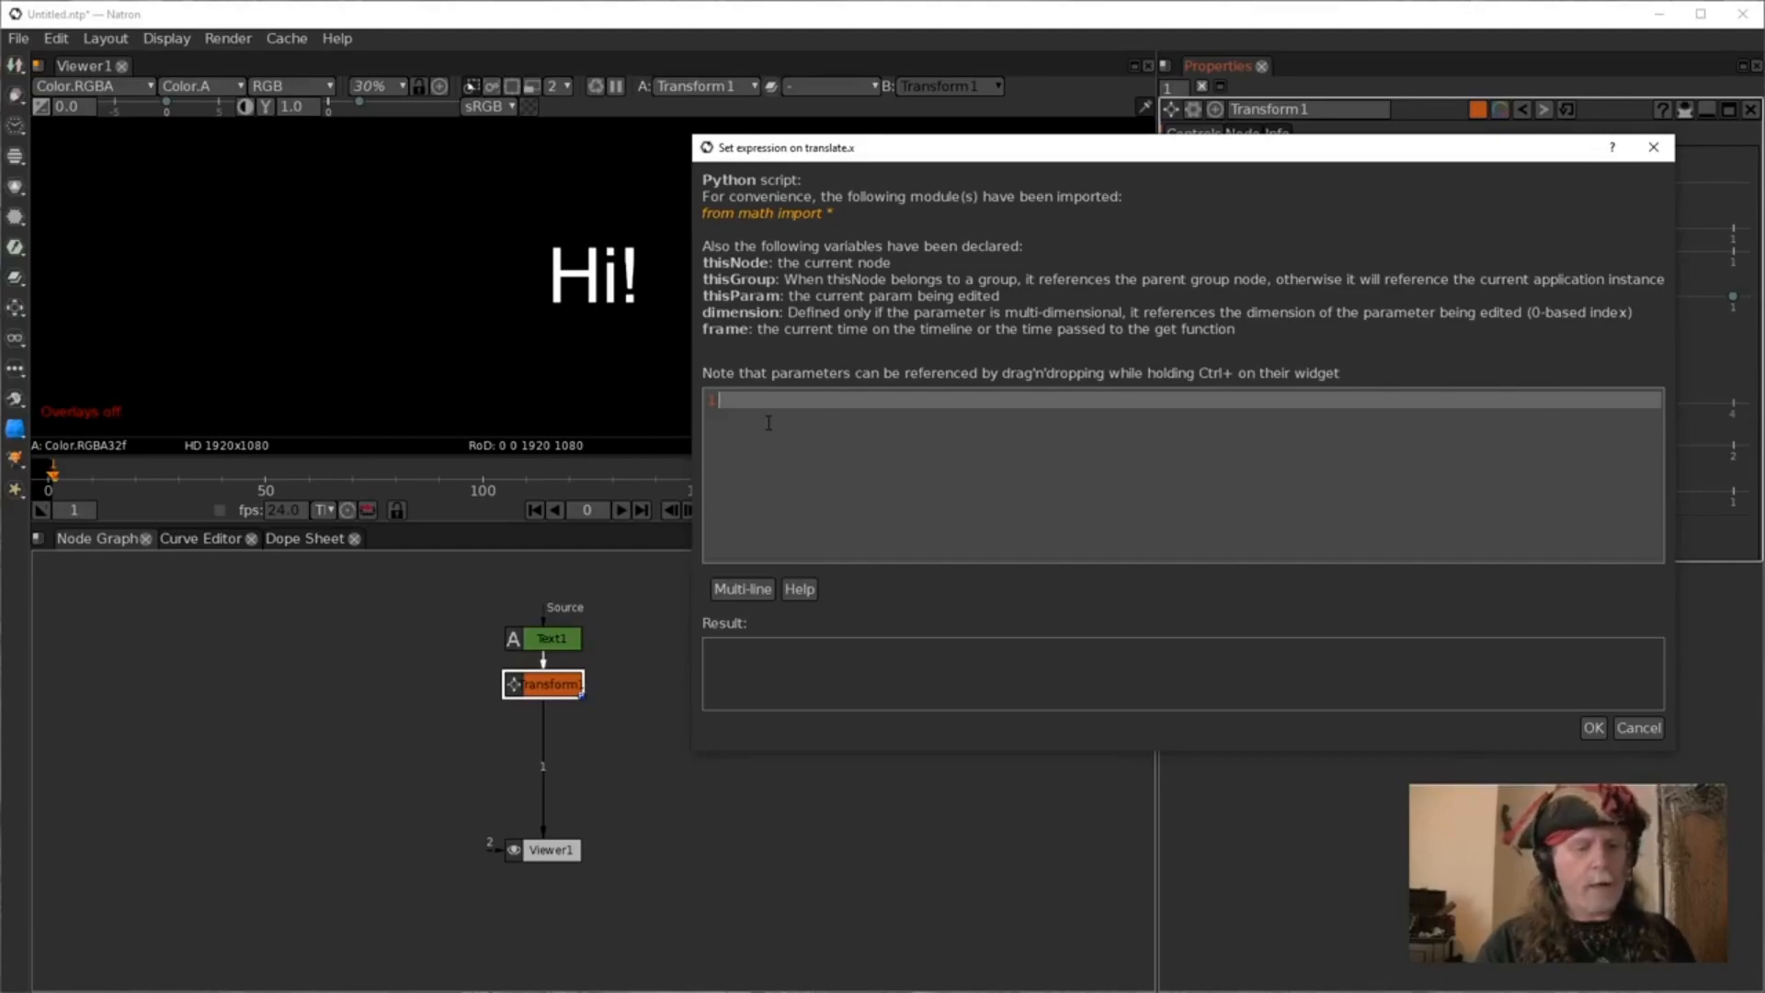
{"action": "type", "text": "00"}
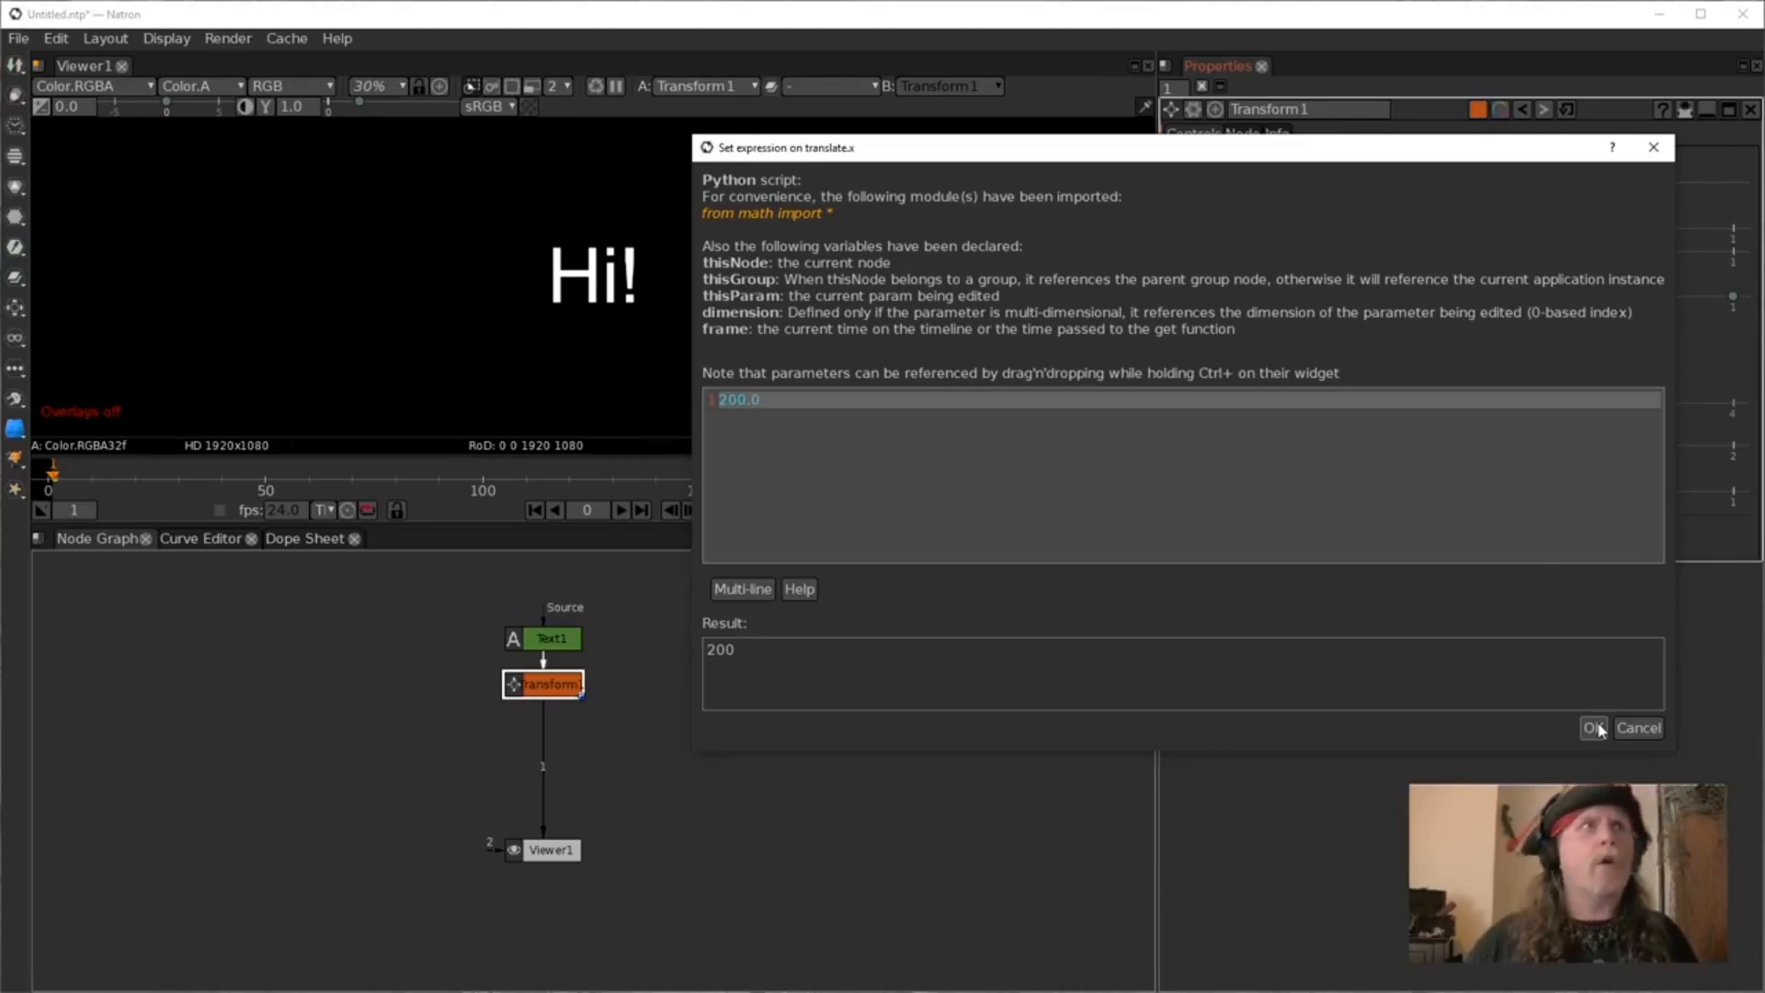
{"action": "key", "text": "BackSpace"}
{"action": "key", "text": "BackSpace"}
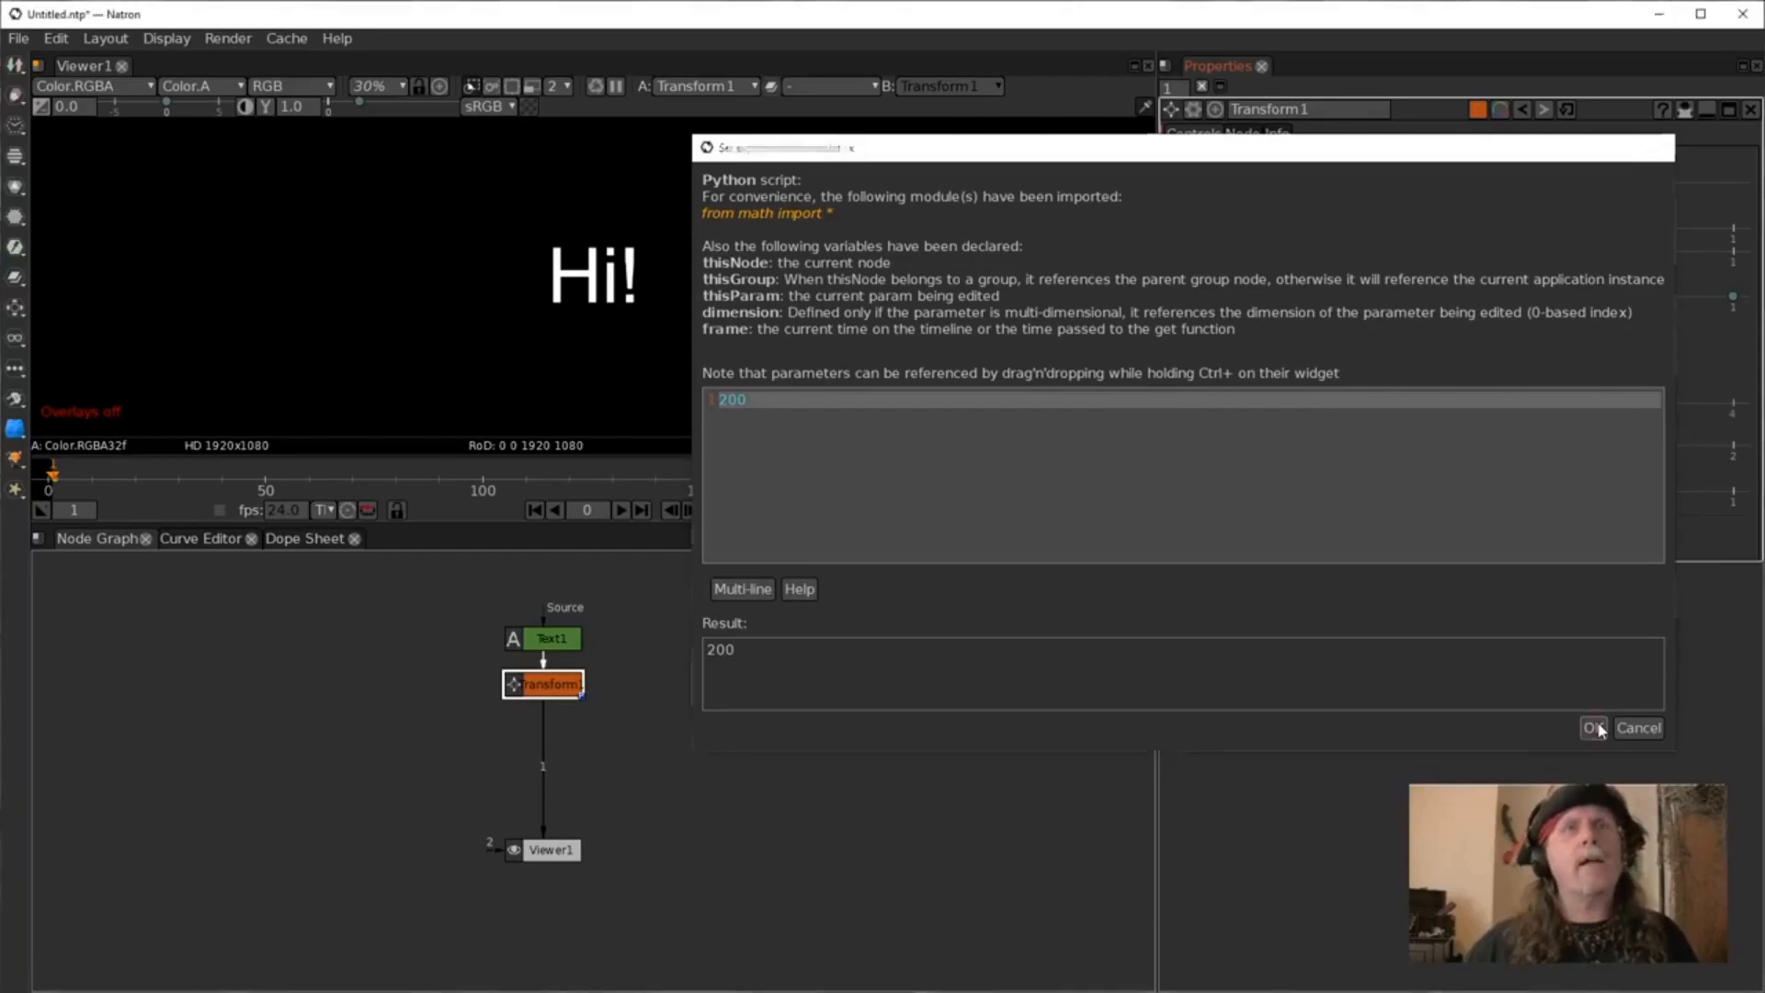
{"action": "left_click", "coordinate": [1595, 729]}
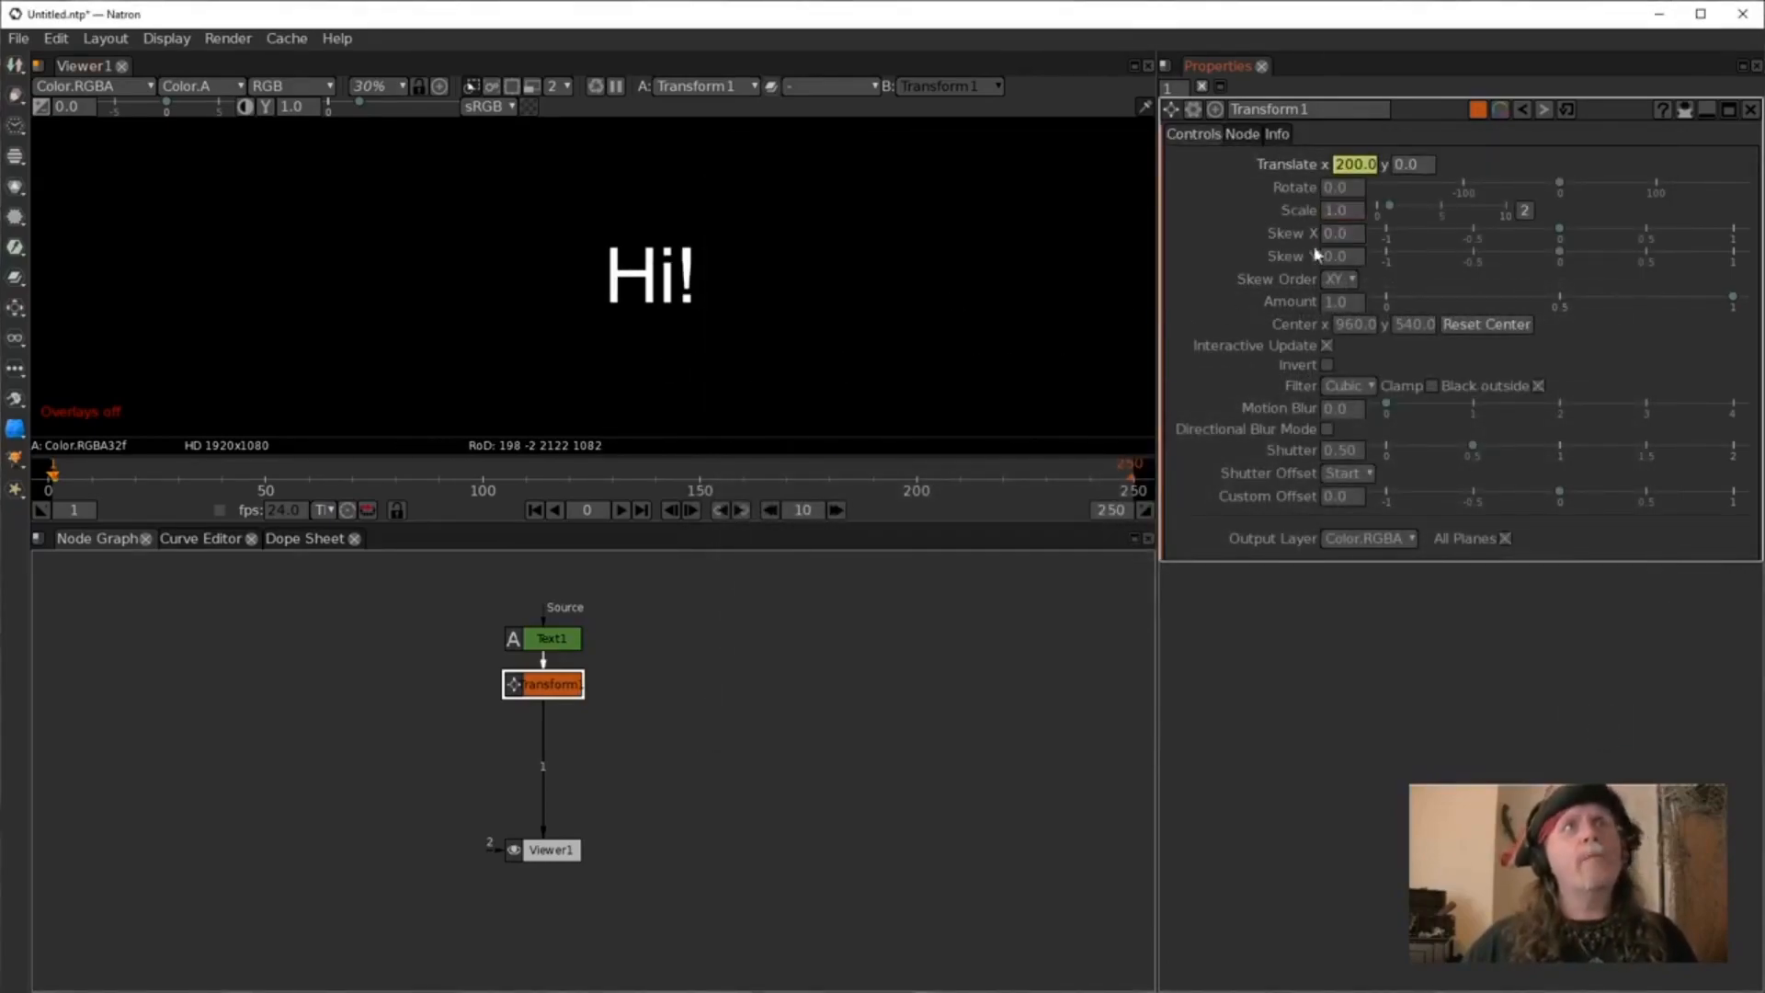
Clear the translate X expression and set translate X to 0.
{"action": "left_click", "coordinate": [1352, 168]}
{"action": "right_click", "coordinate": [1351, 170]}
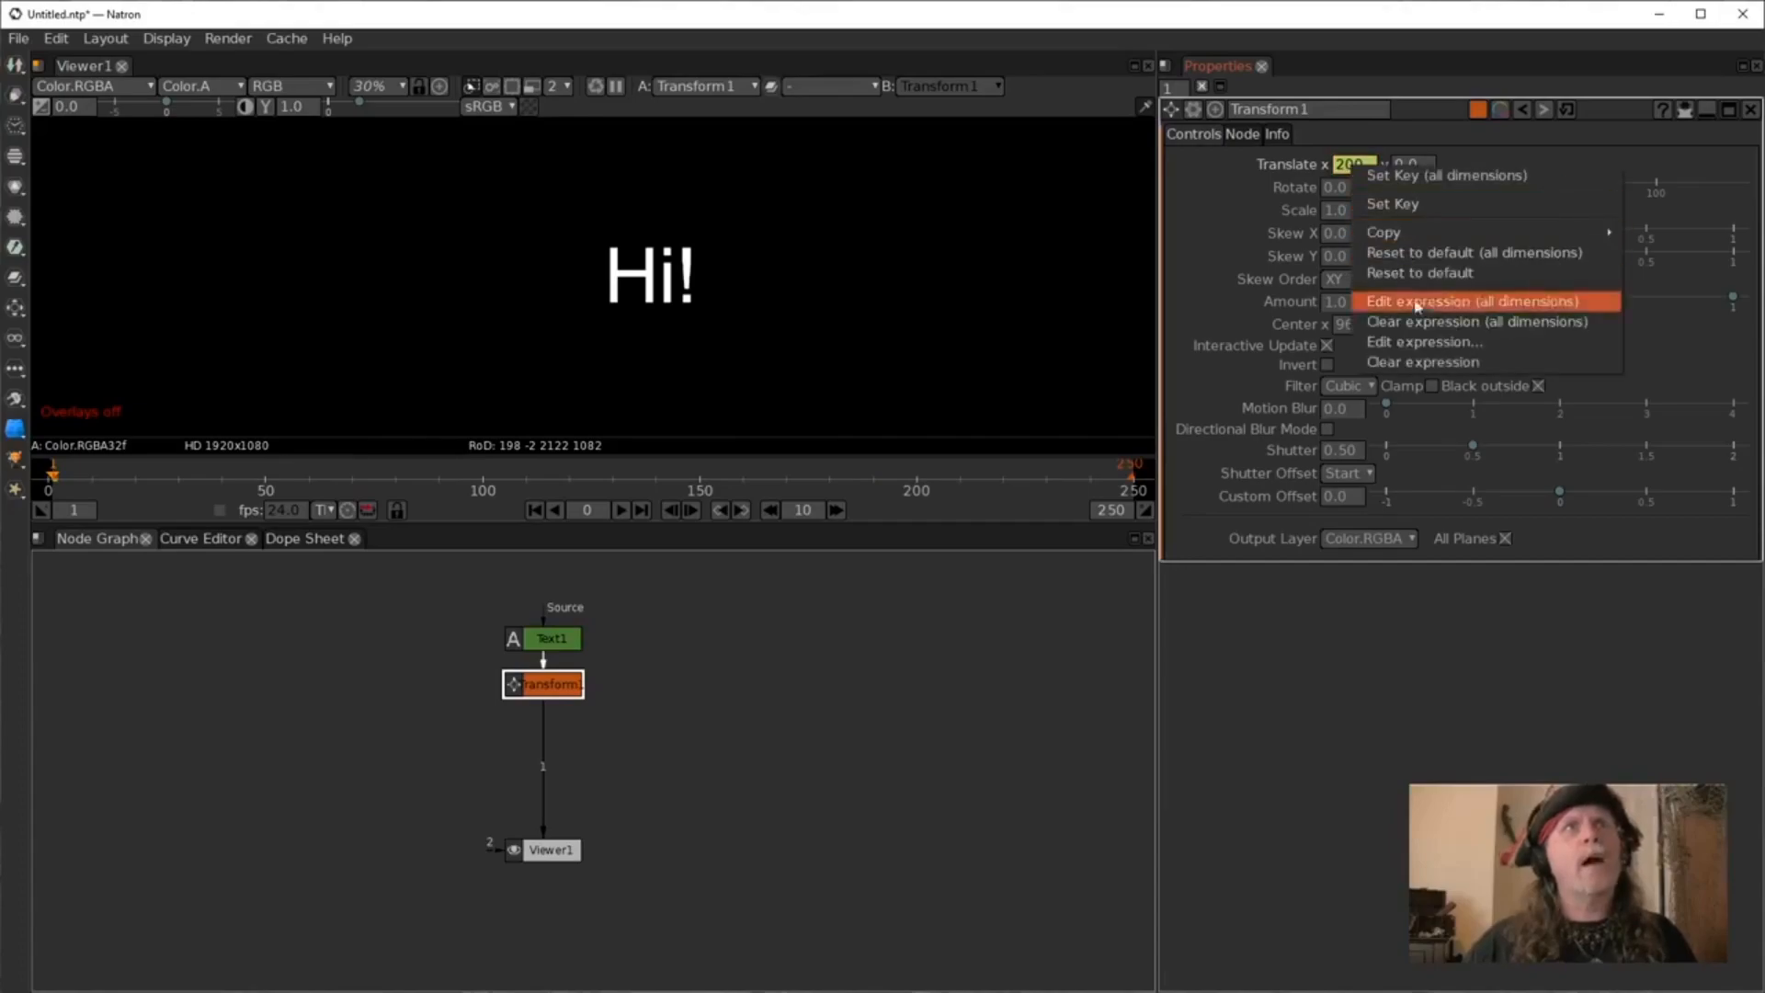
{"action": "left_click", "coordinate": [1416, 362]}
{"action": "double_click", "coordinate": [1350, 166]}
{"action": "type", "text": "0"}
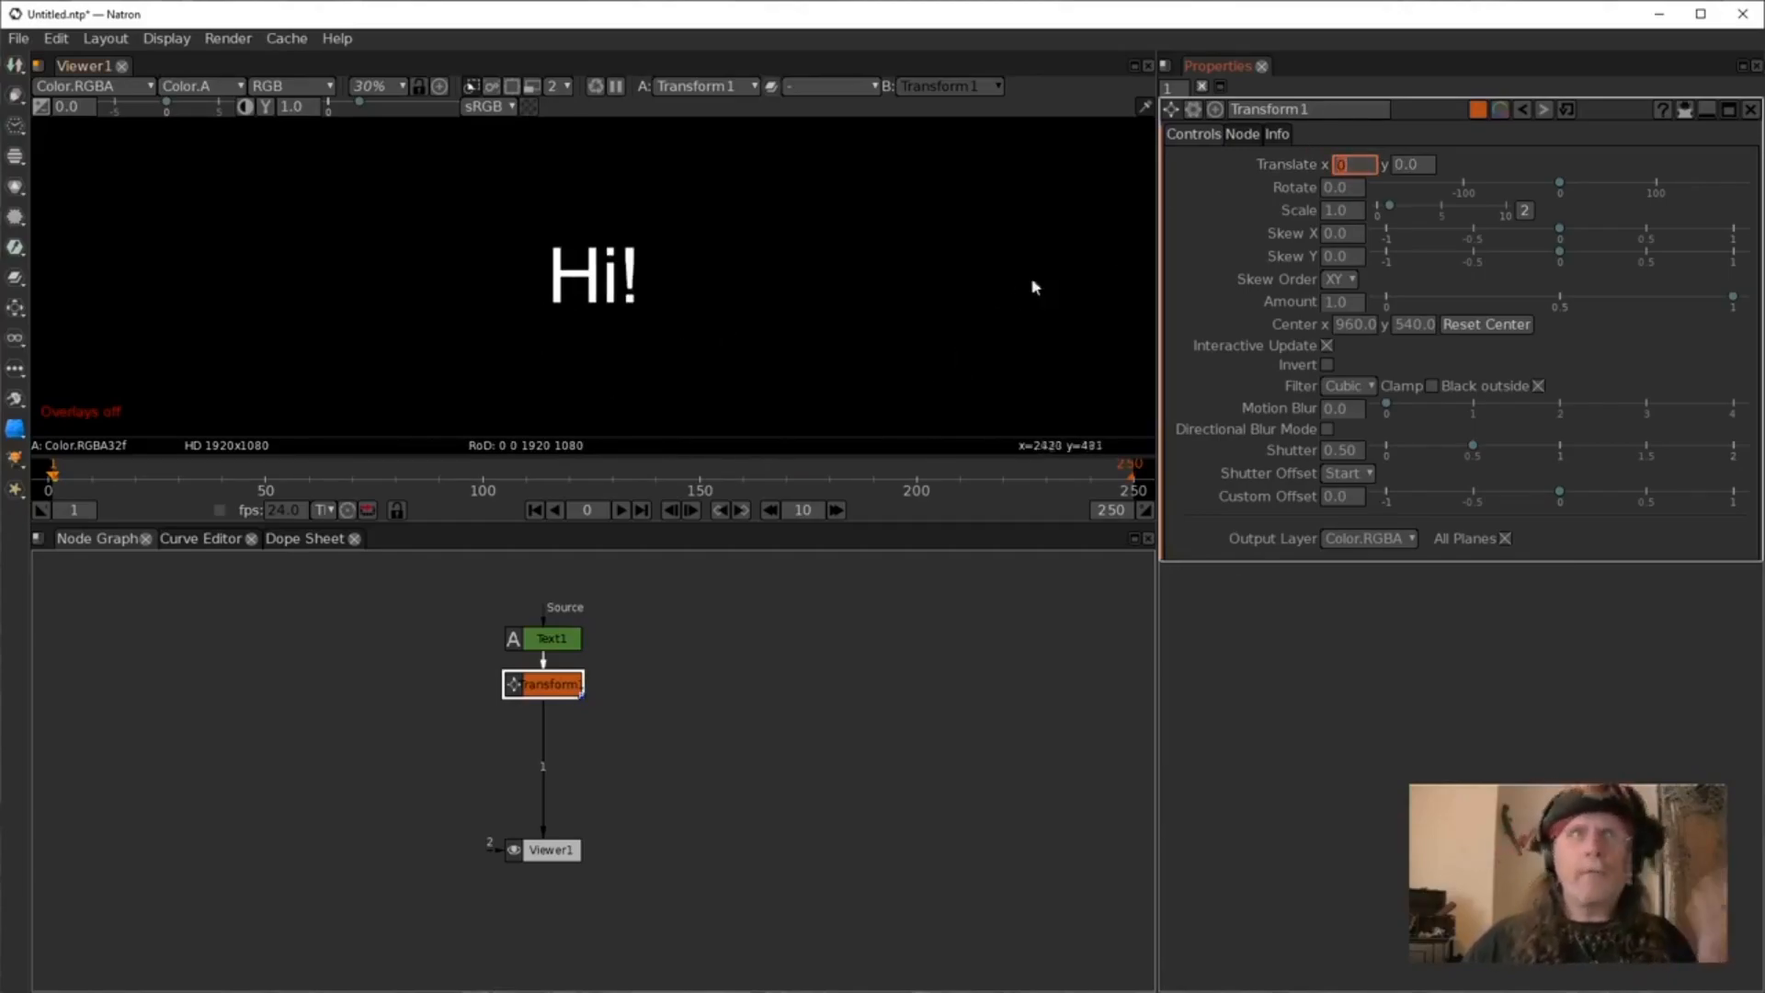
Set the expression on the Transform's translate X to frame.
{"action": "right_click", "coordinate": [1365, 167]}
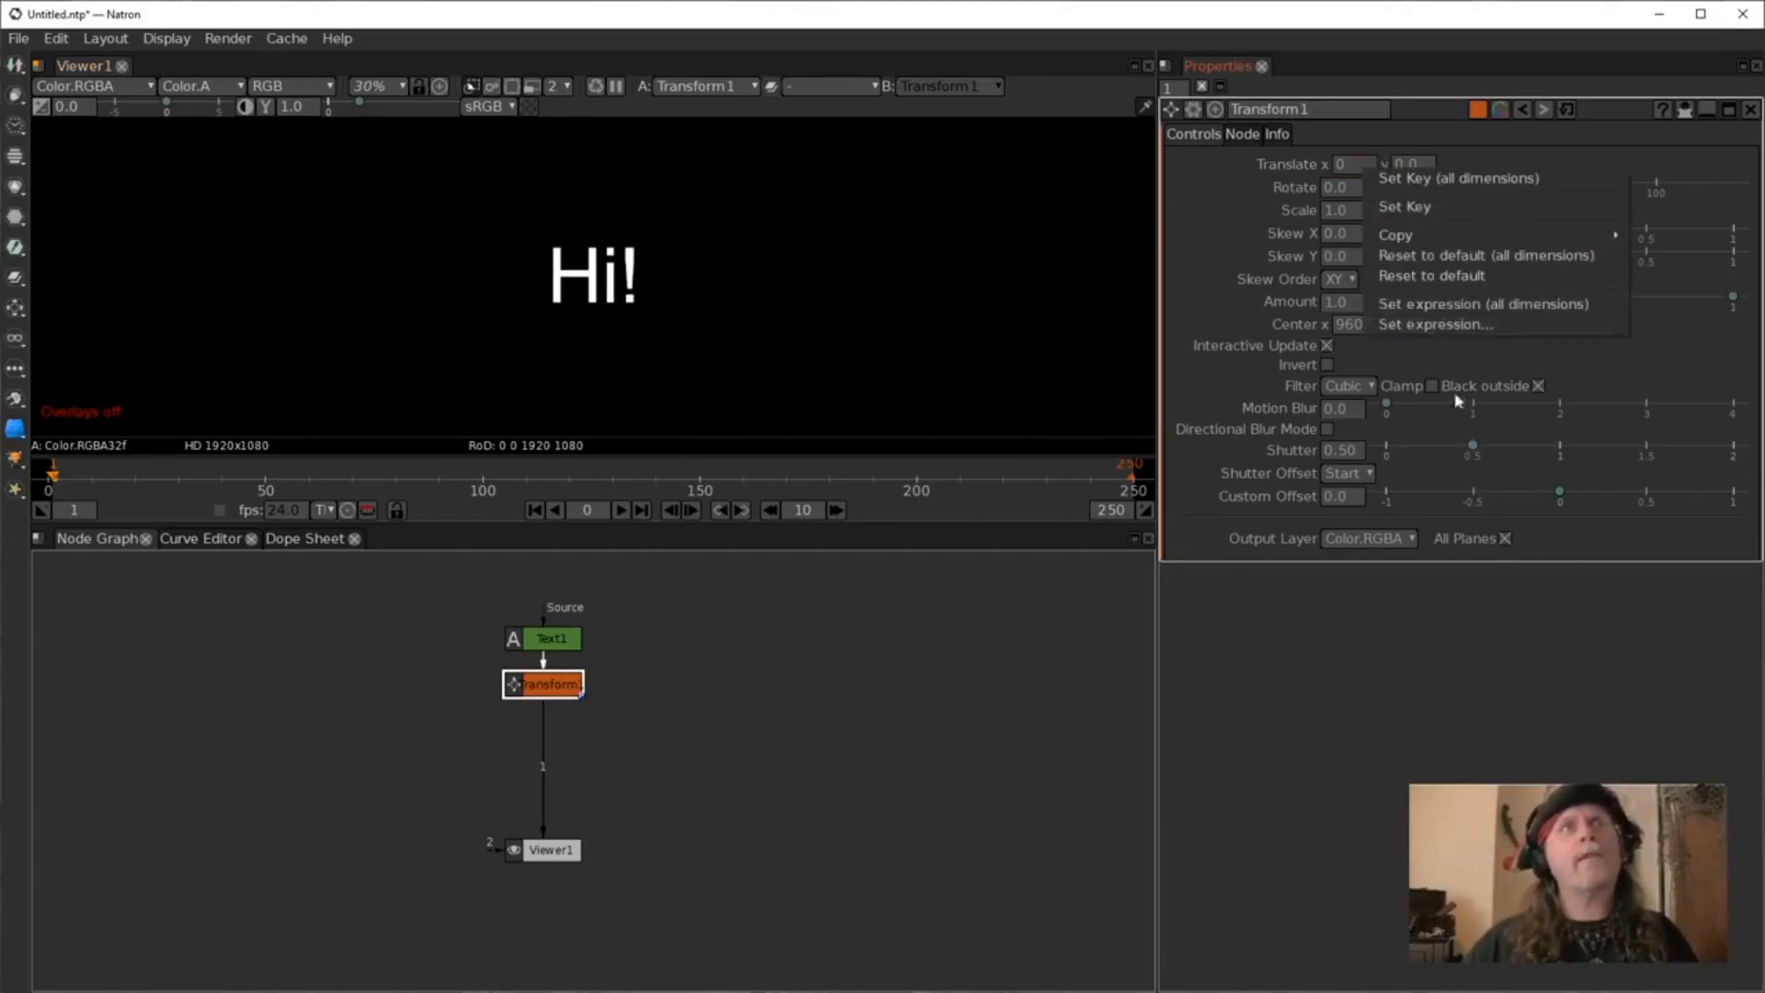
{"action": "left_click", "coordinate": [1436, 324]}
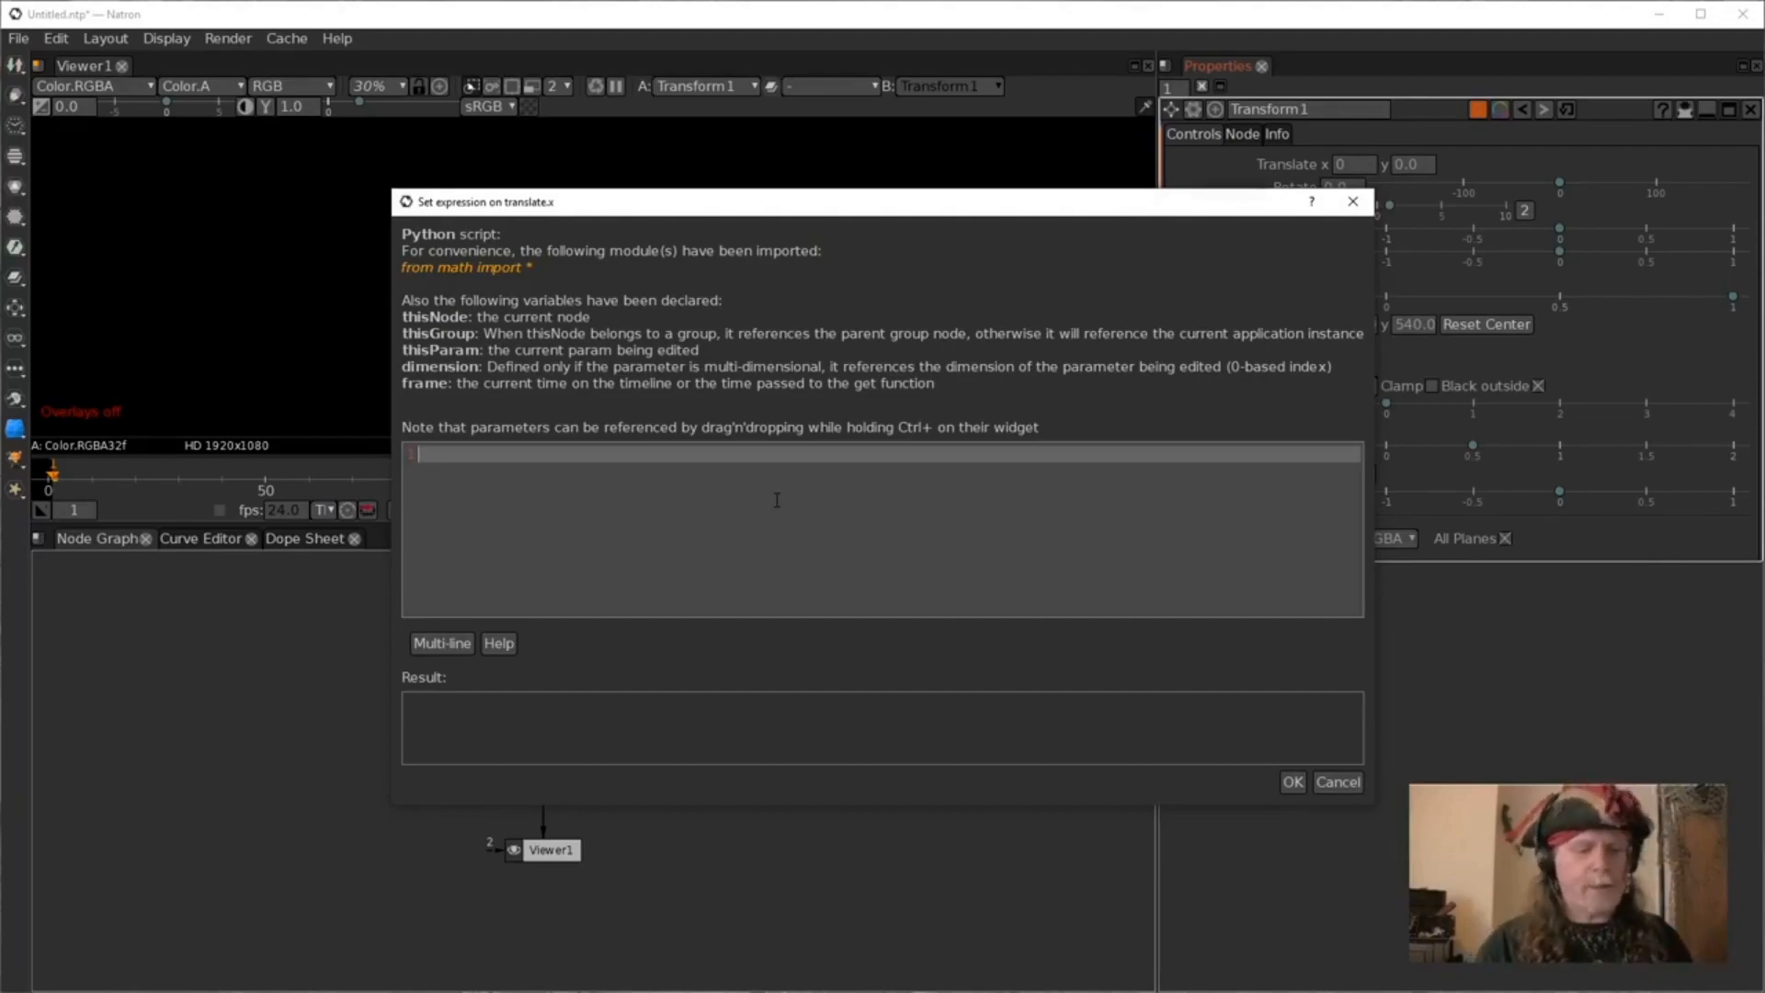
{"action": "type", "text": "frame"}
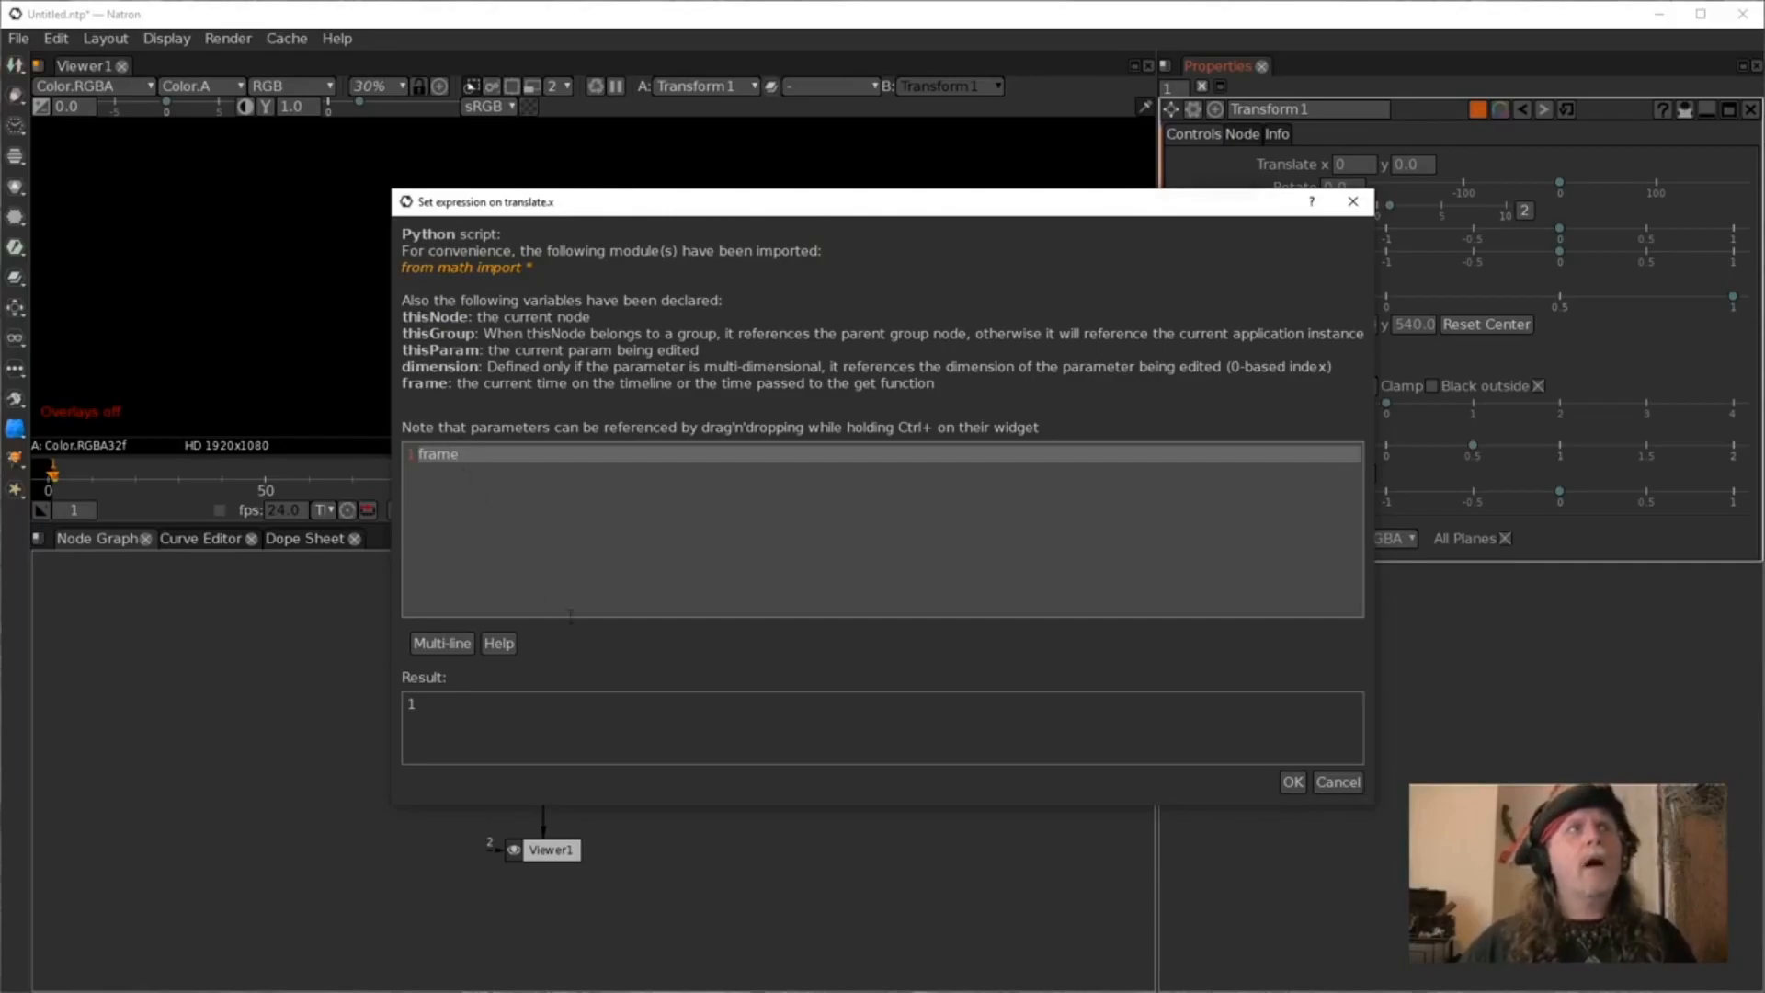
{"action": "left_click", "coordinate": [1293, 783]}
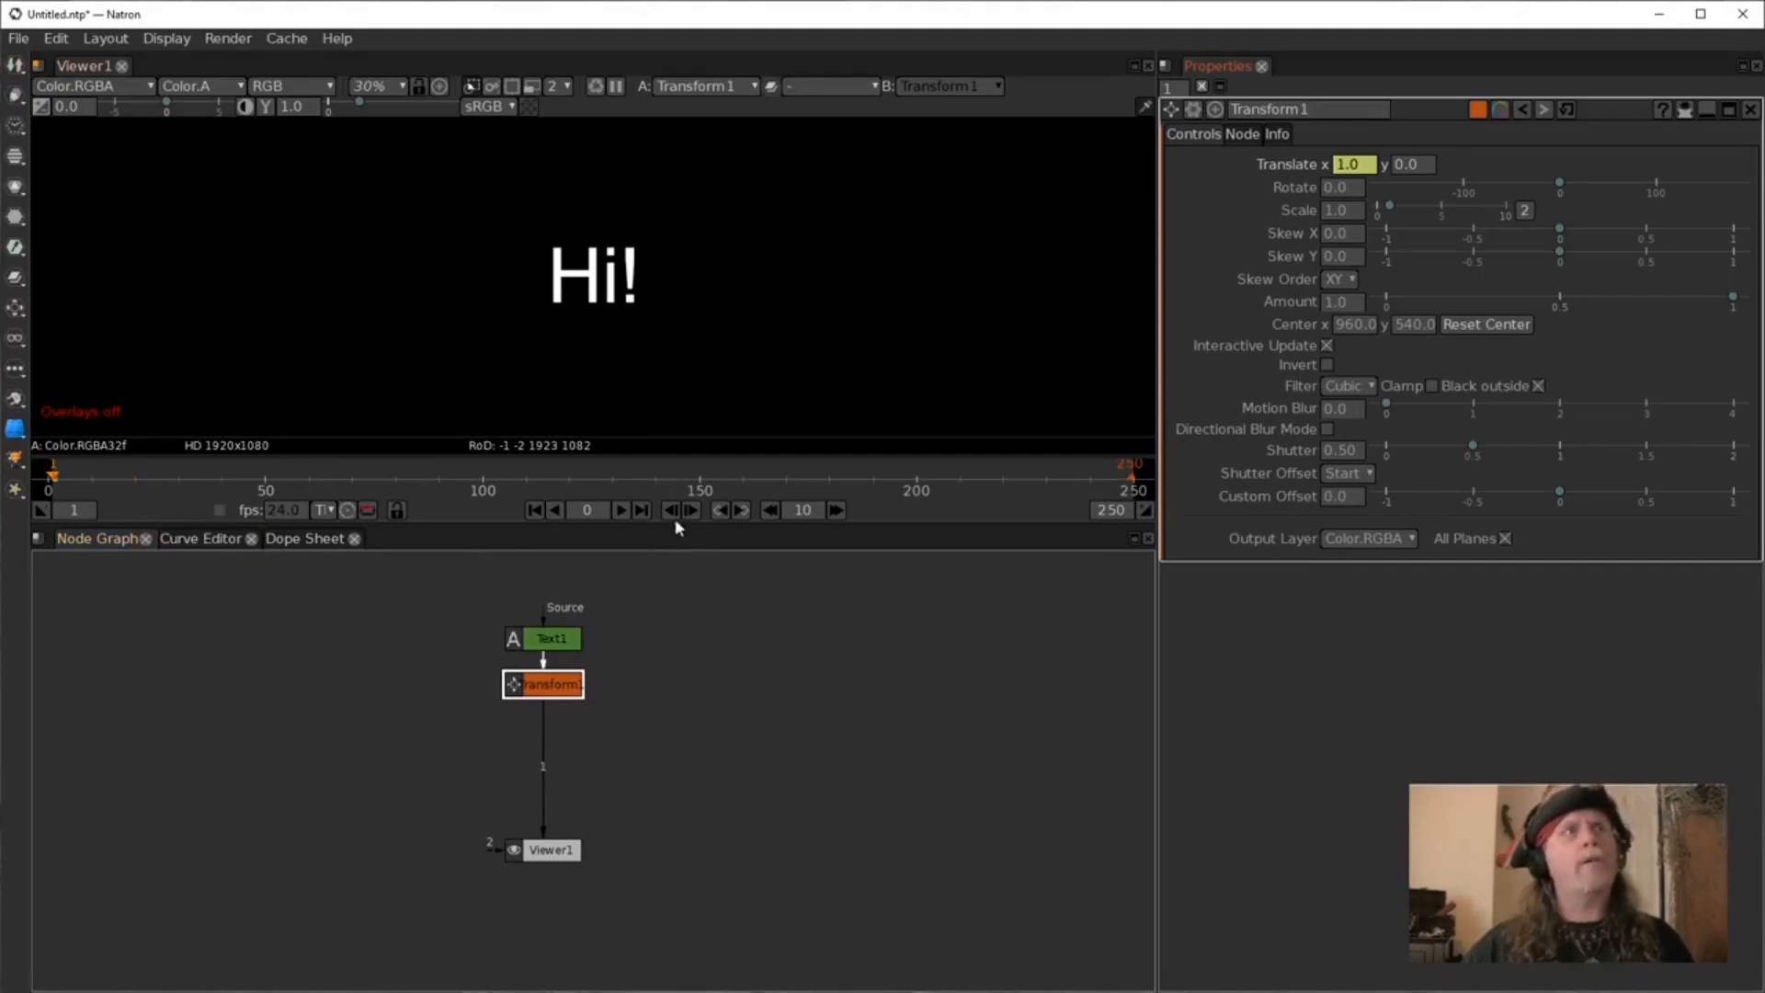
Play the timeline to preview the animation, then stop playback.
{"action": "left_click", "coordinate": [621, 510]}
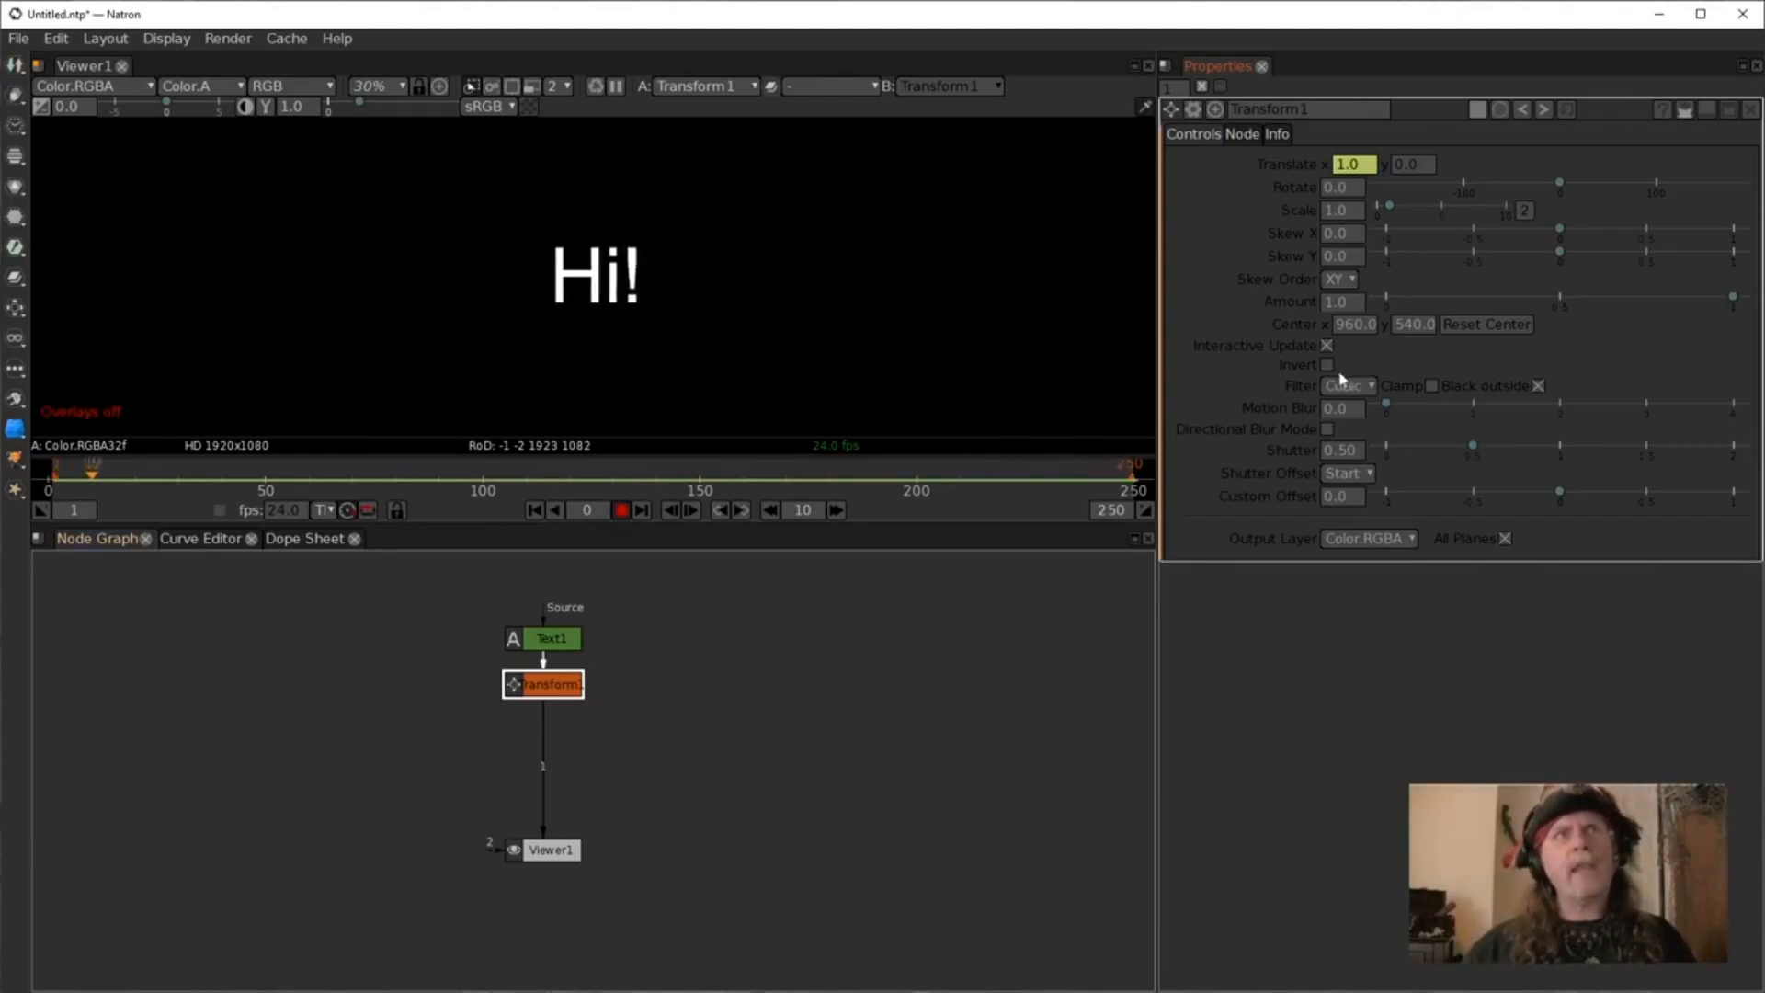
{"action": "left_click", "coordinate": [622, 511]}
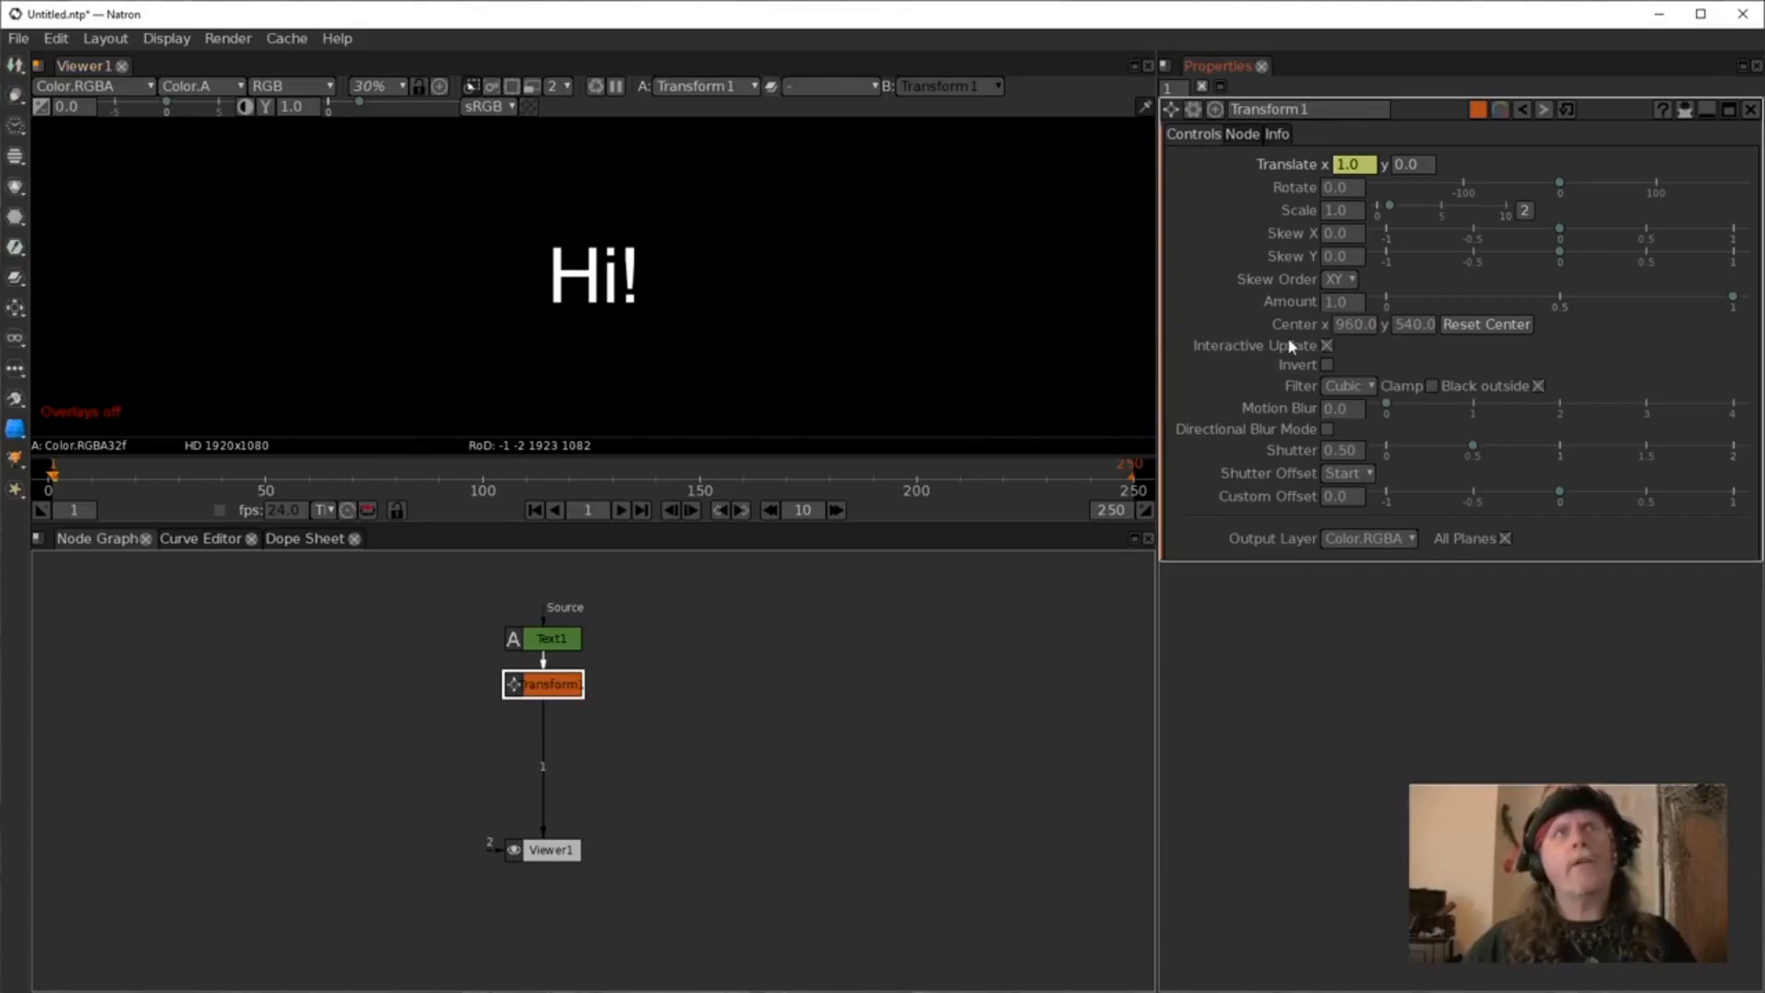
Open the Text1 node's properties, then return to the Transform node's properties.
{"action": "left_click", "coordinate": [1343, 333]}
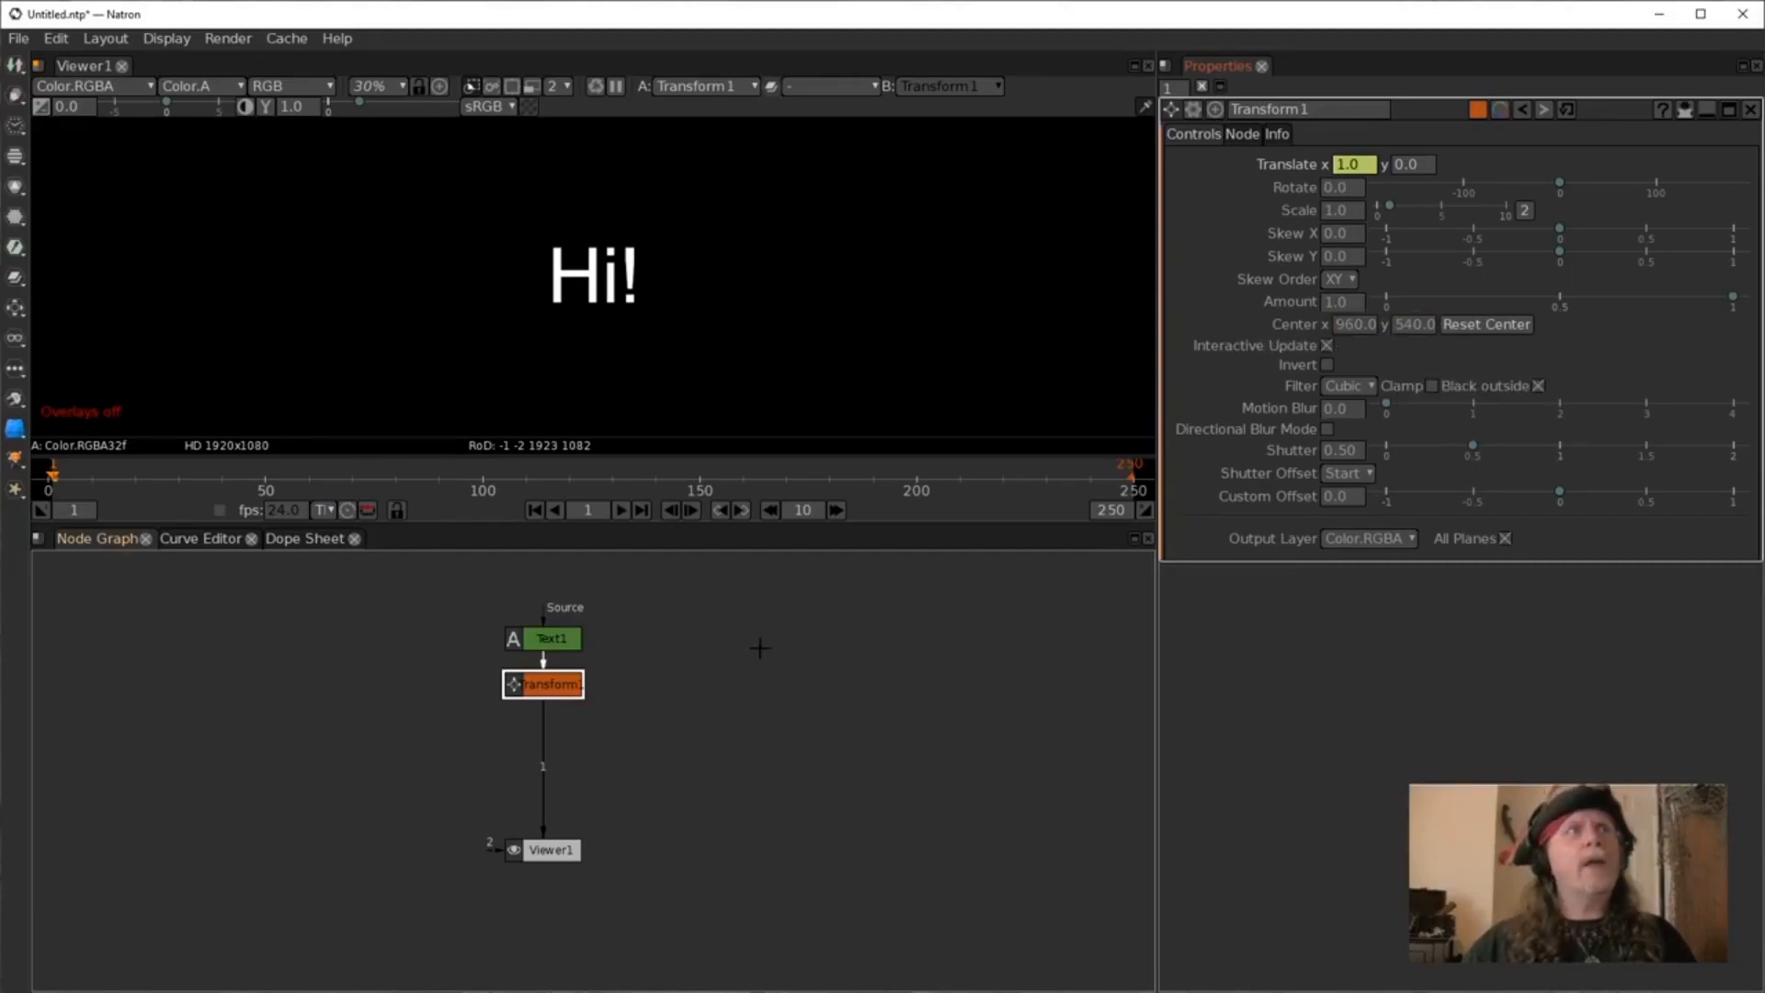
{"action": "double_click", "coordinate": [564, 637]}
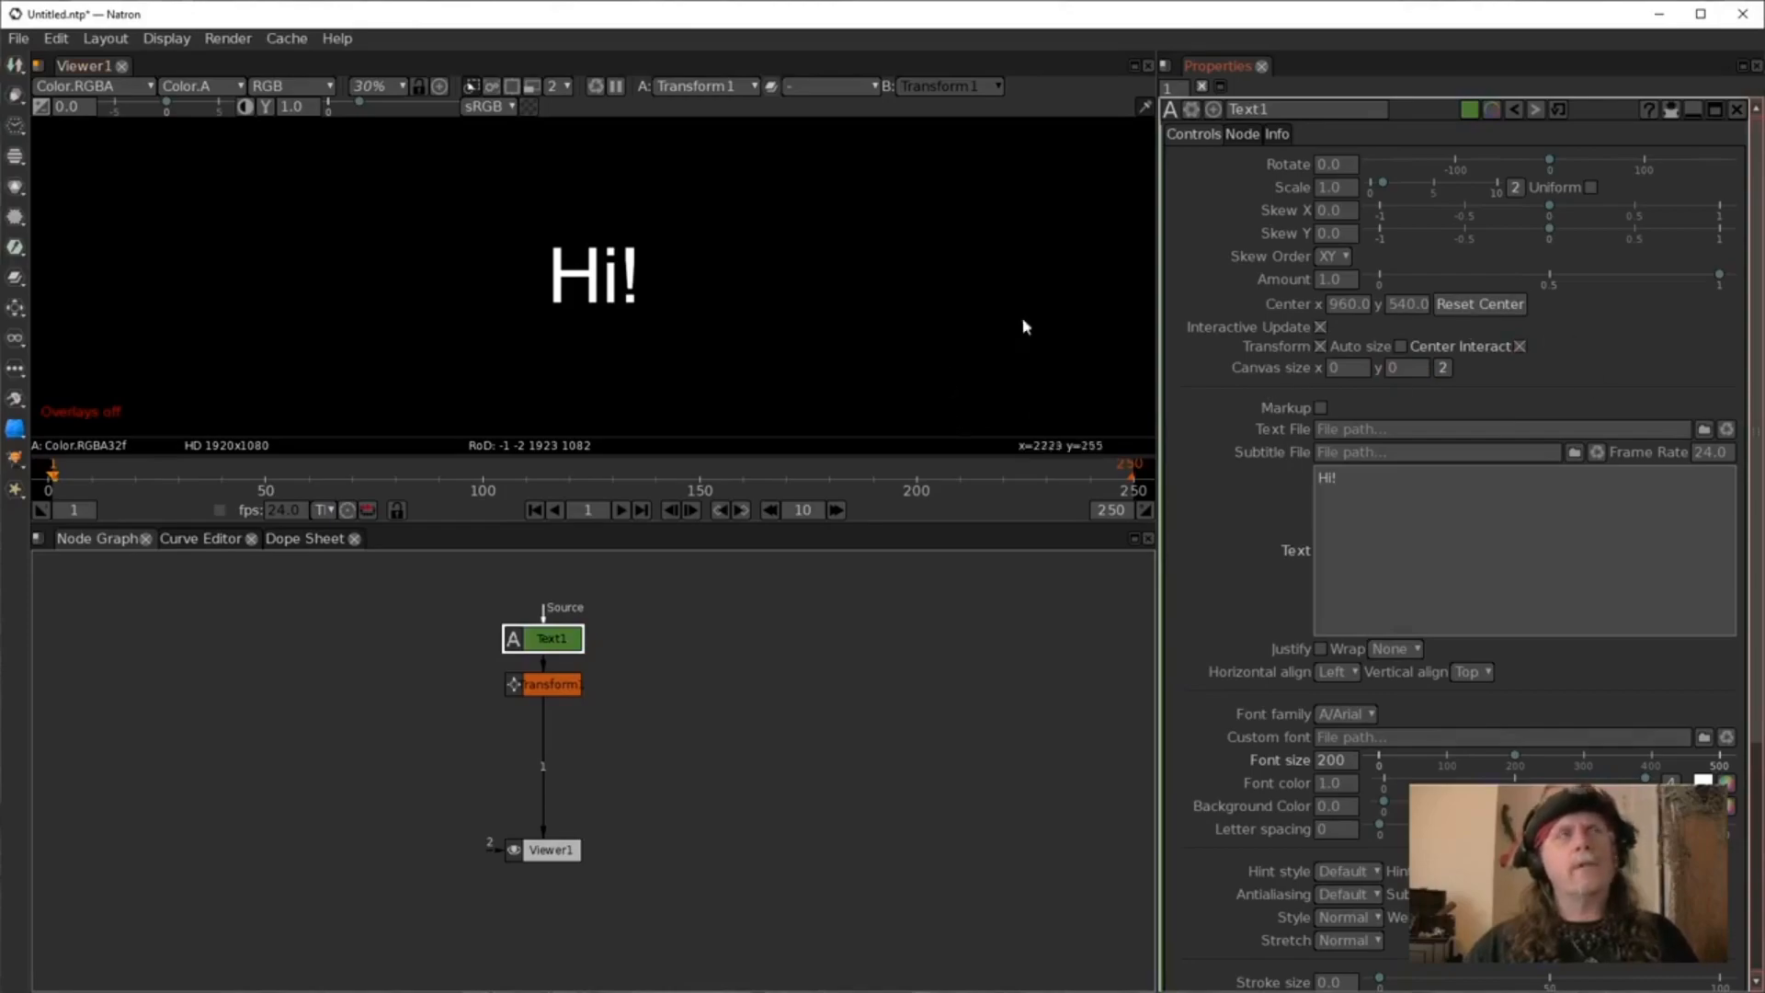
{"action": "left_click", "coordinate": [544, 690]}
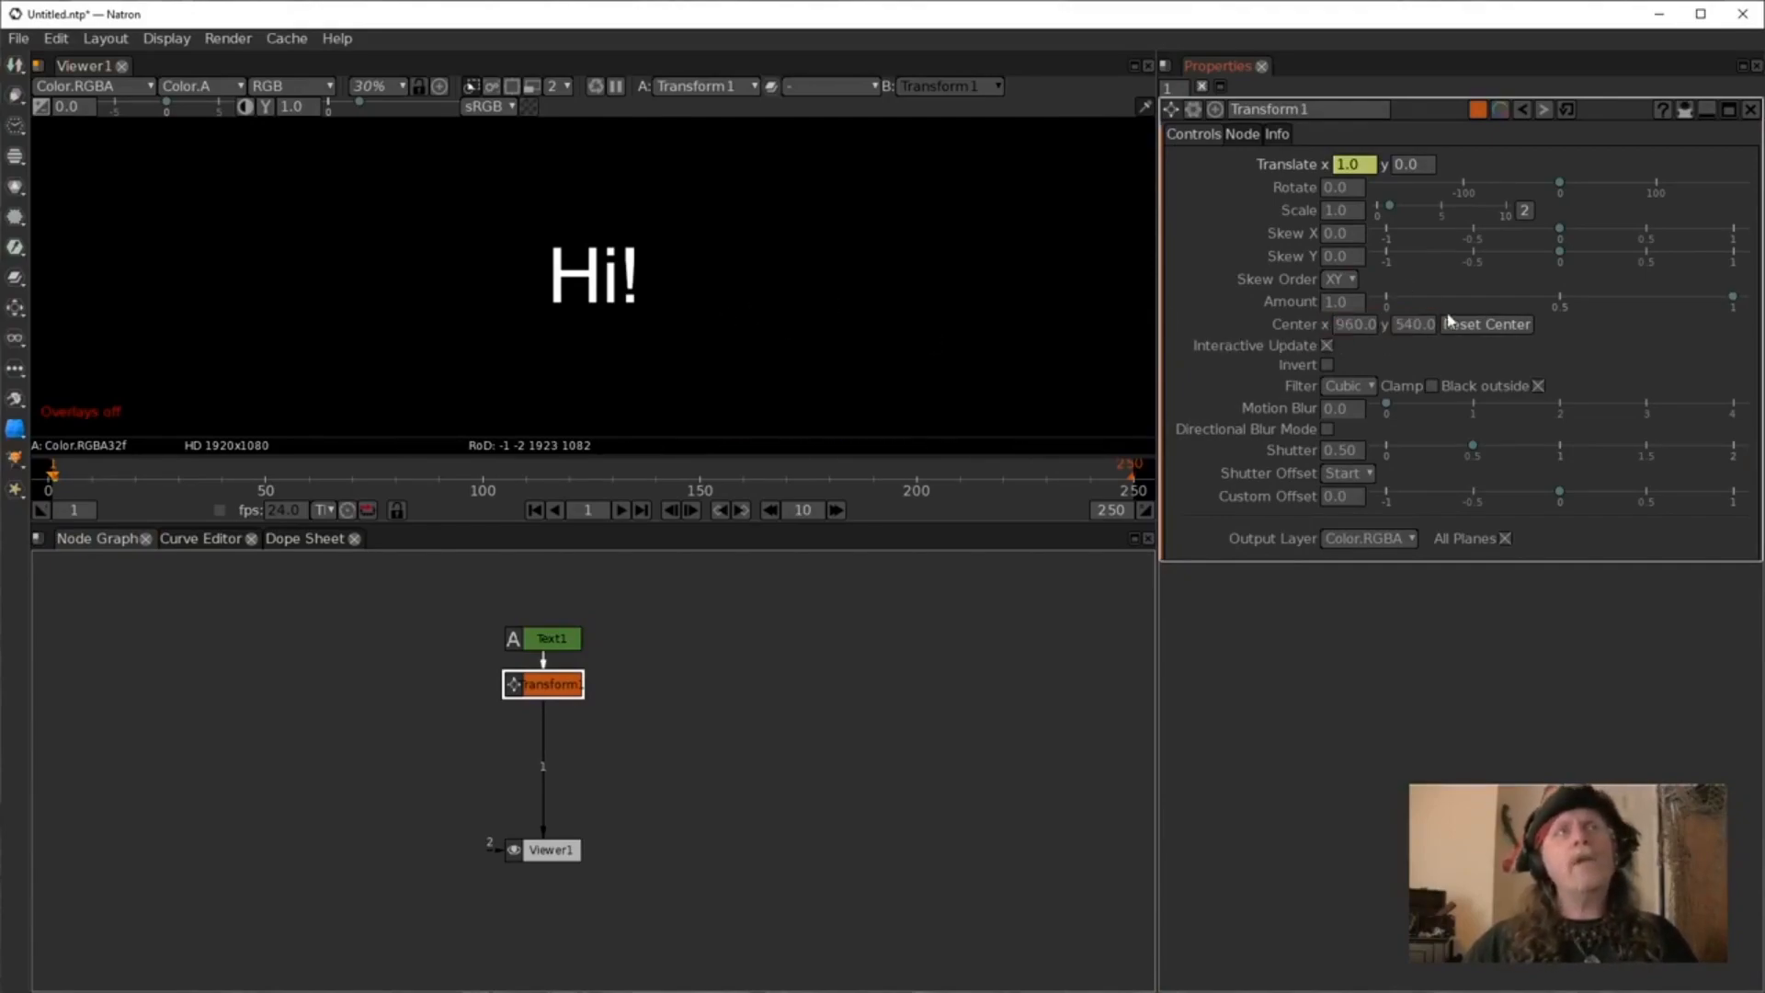
Reset the Transform node's center to its default.
{"action": "left_click", "coordinate": [1341, 331]}
{"action": "scroll", "coordinate": [1339, 331], "scroll_direction": "down", "scroll_amount": 10}
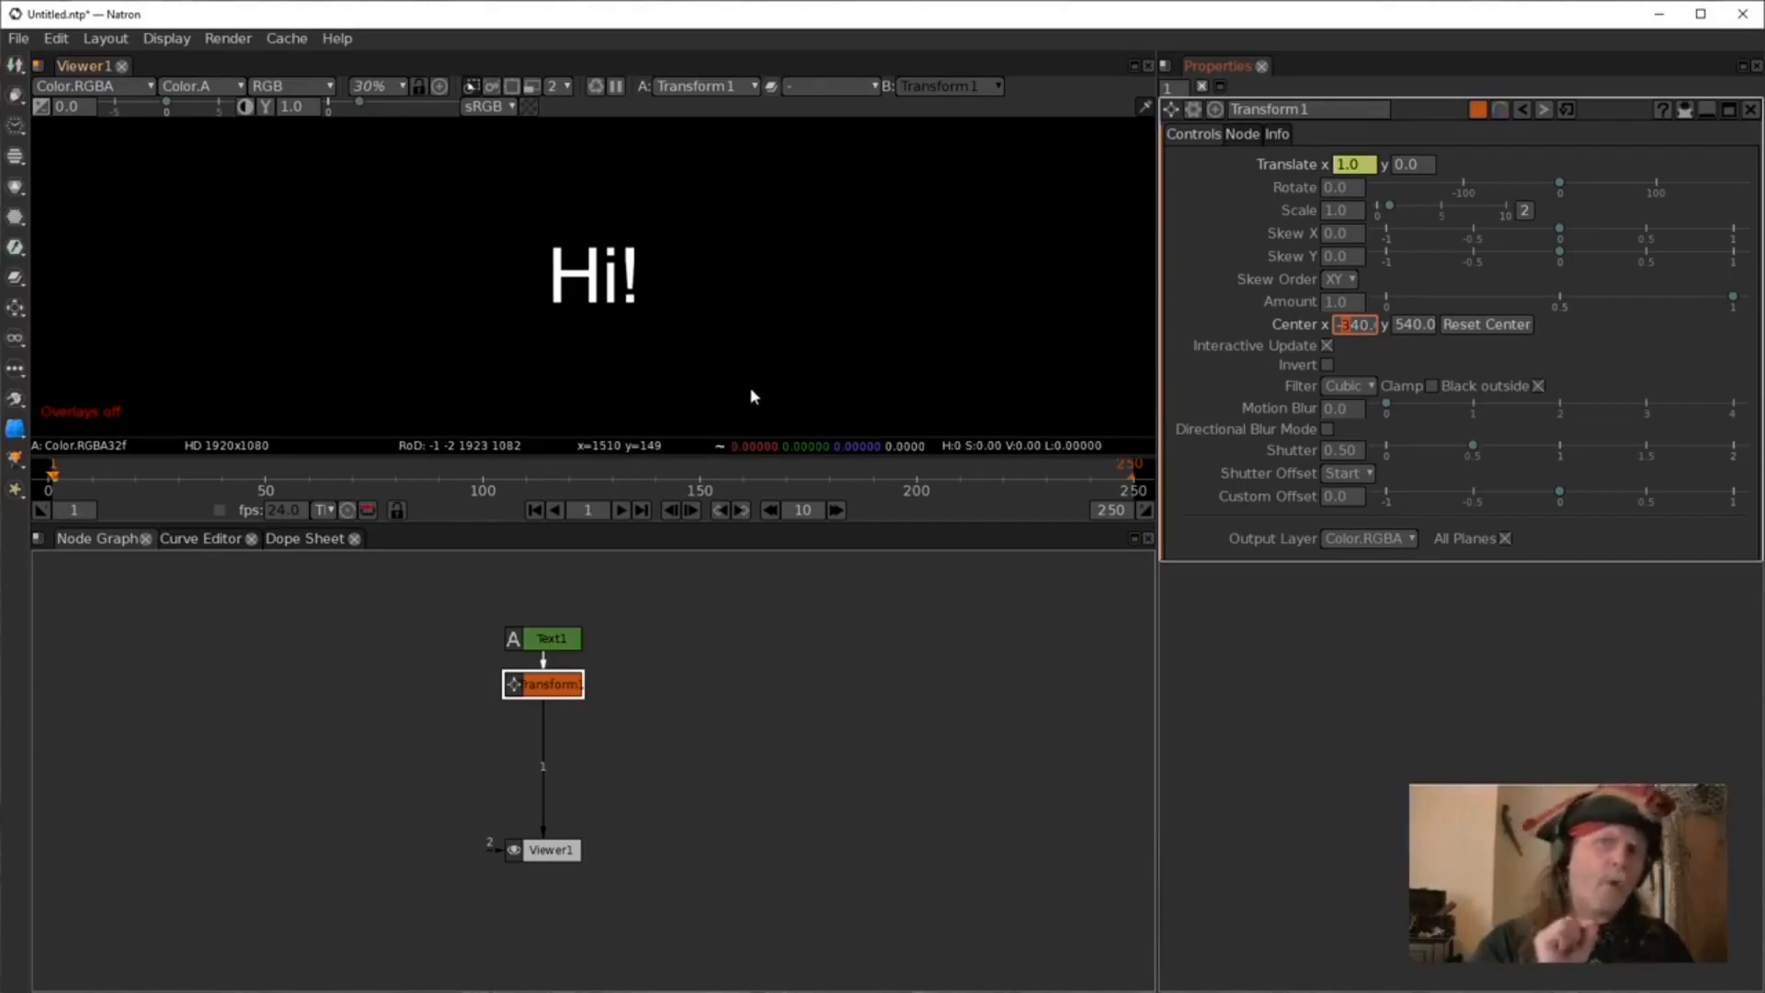
{"action": "left_click", "coordinate": [1516, 325]}
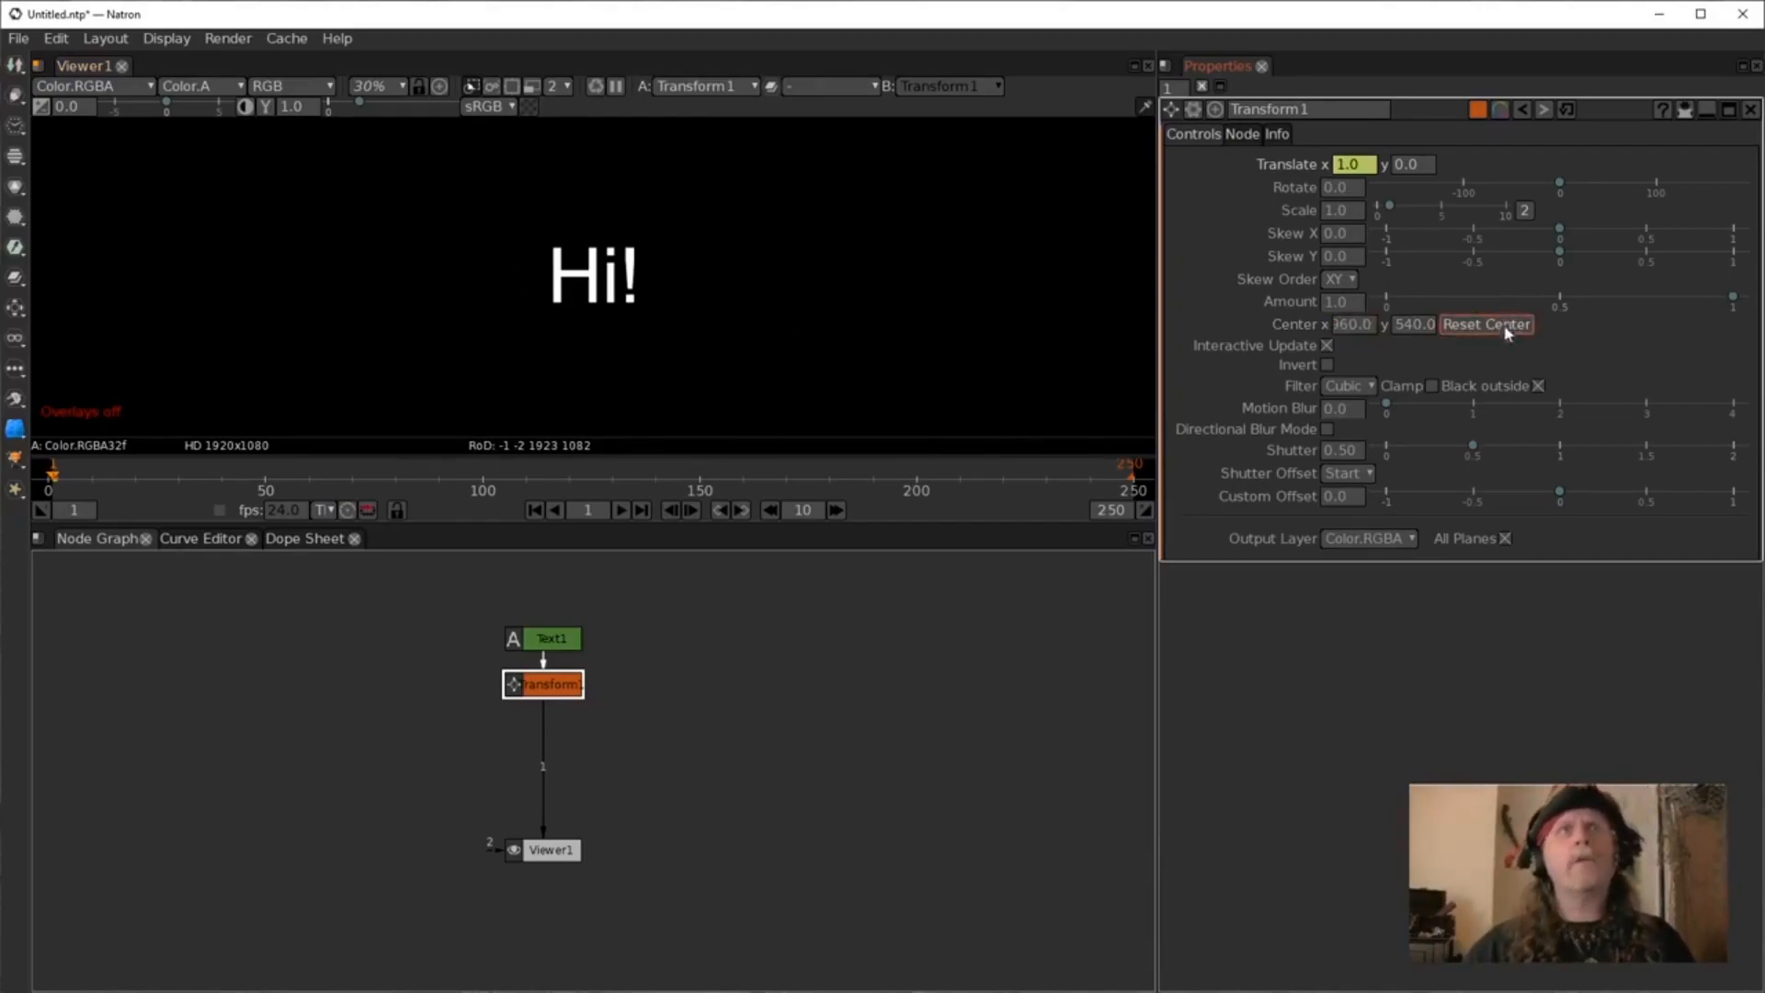
Show the viewer overlays and drag the text's transform handle to nudge it downward.
{"action": "mouse_move", "coordinate": [1357, 171]}
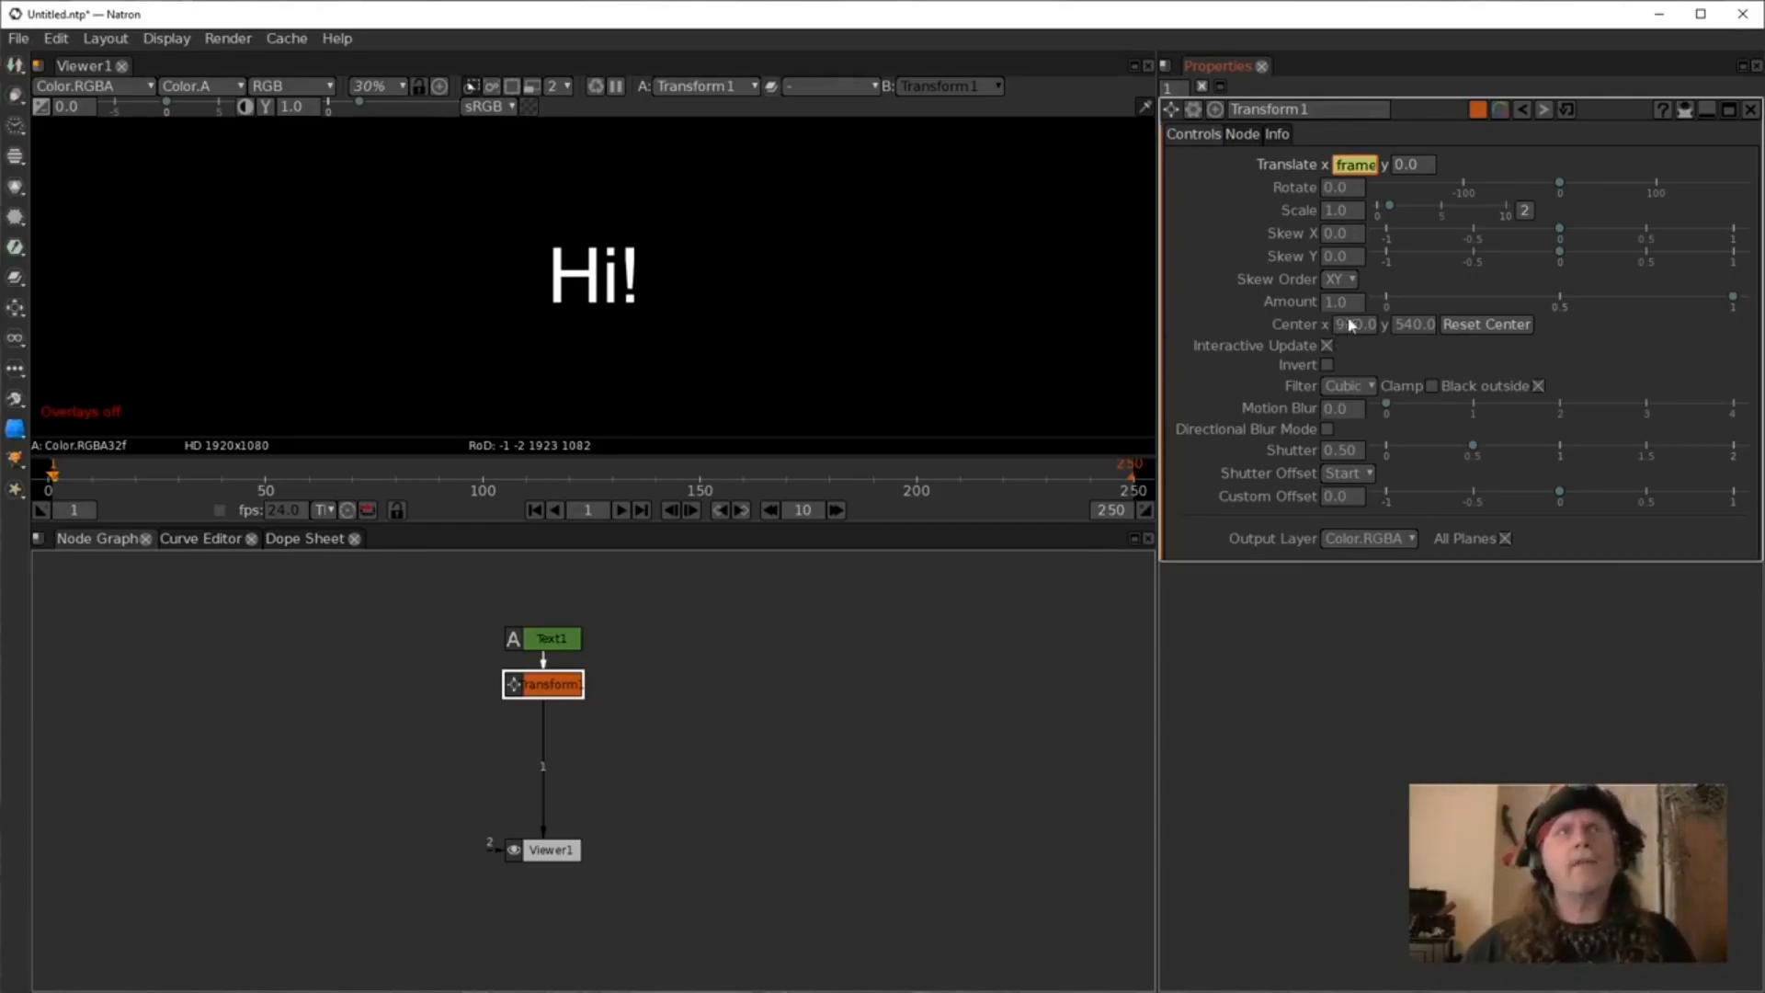
{"action": "left_click", "coordinate": [767, 378]}
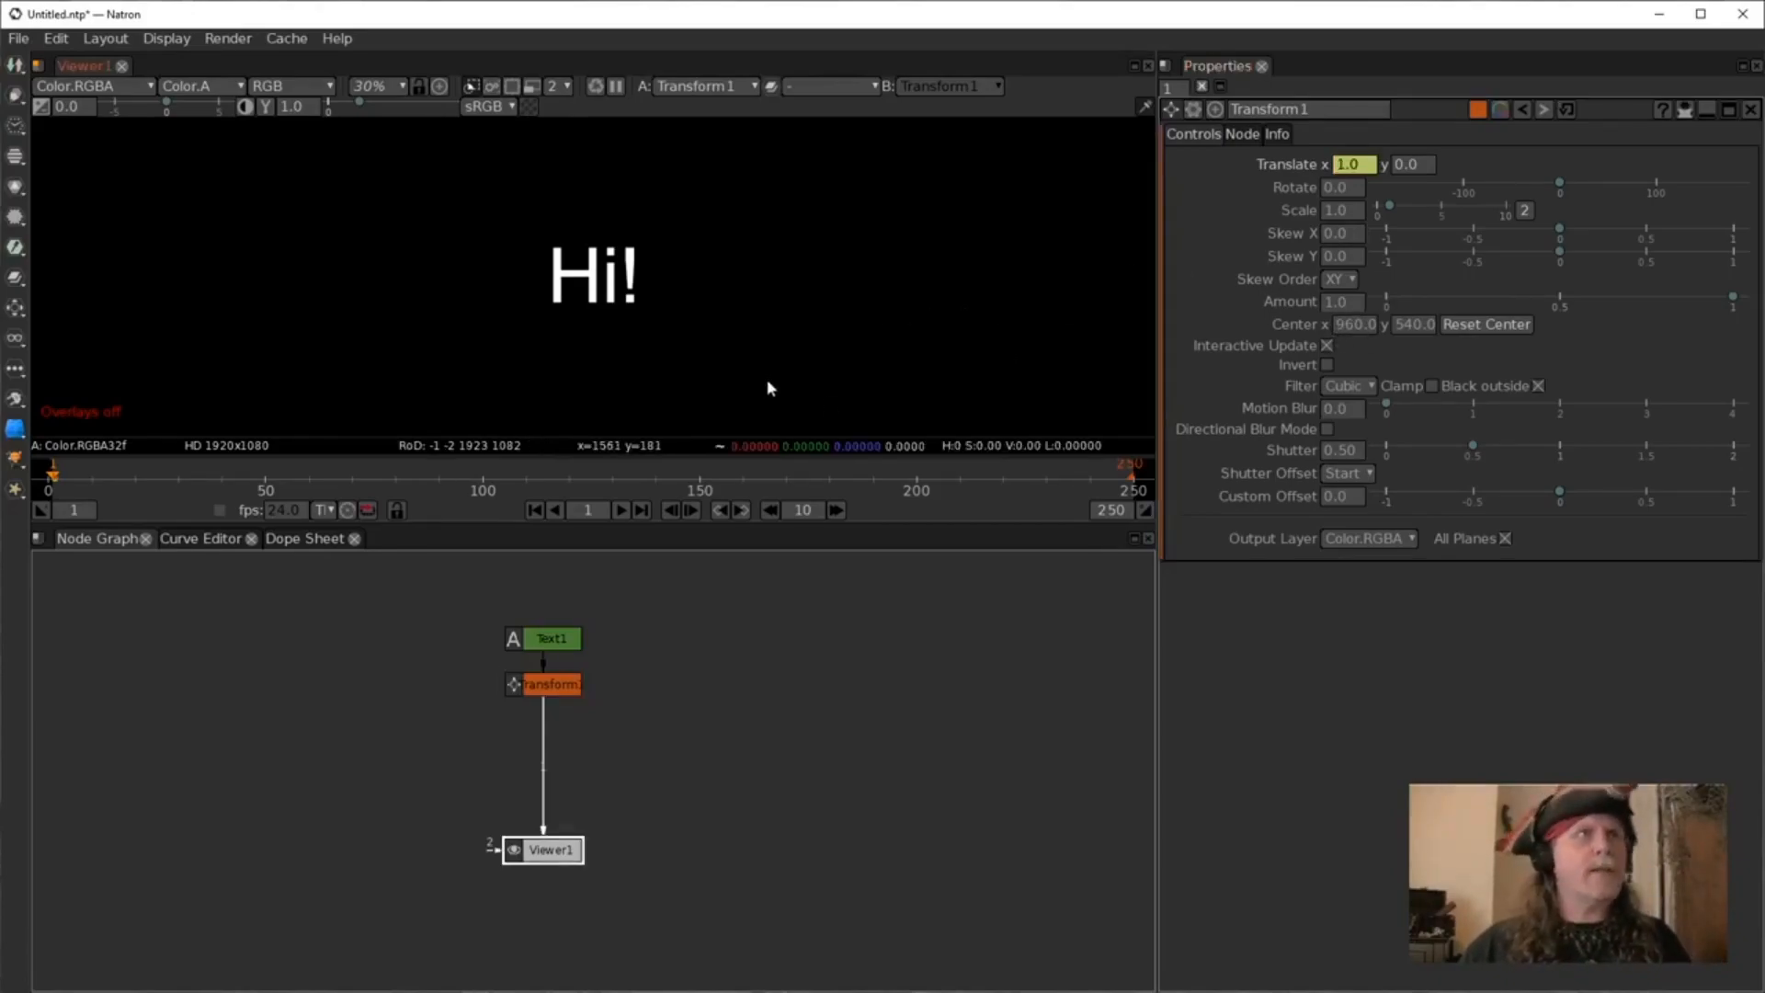
{"action": "right_click", "coordinate": [773, 330]}
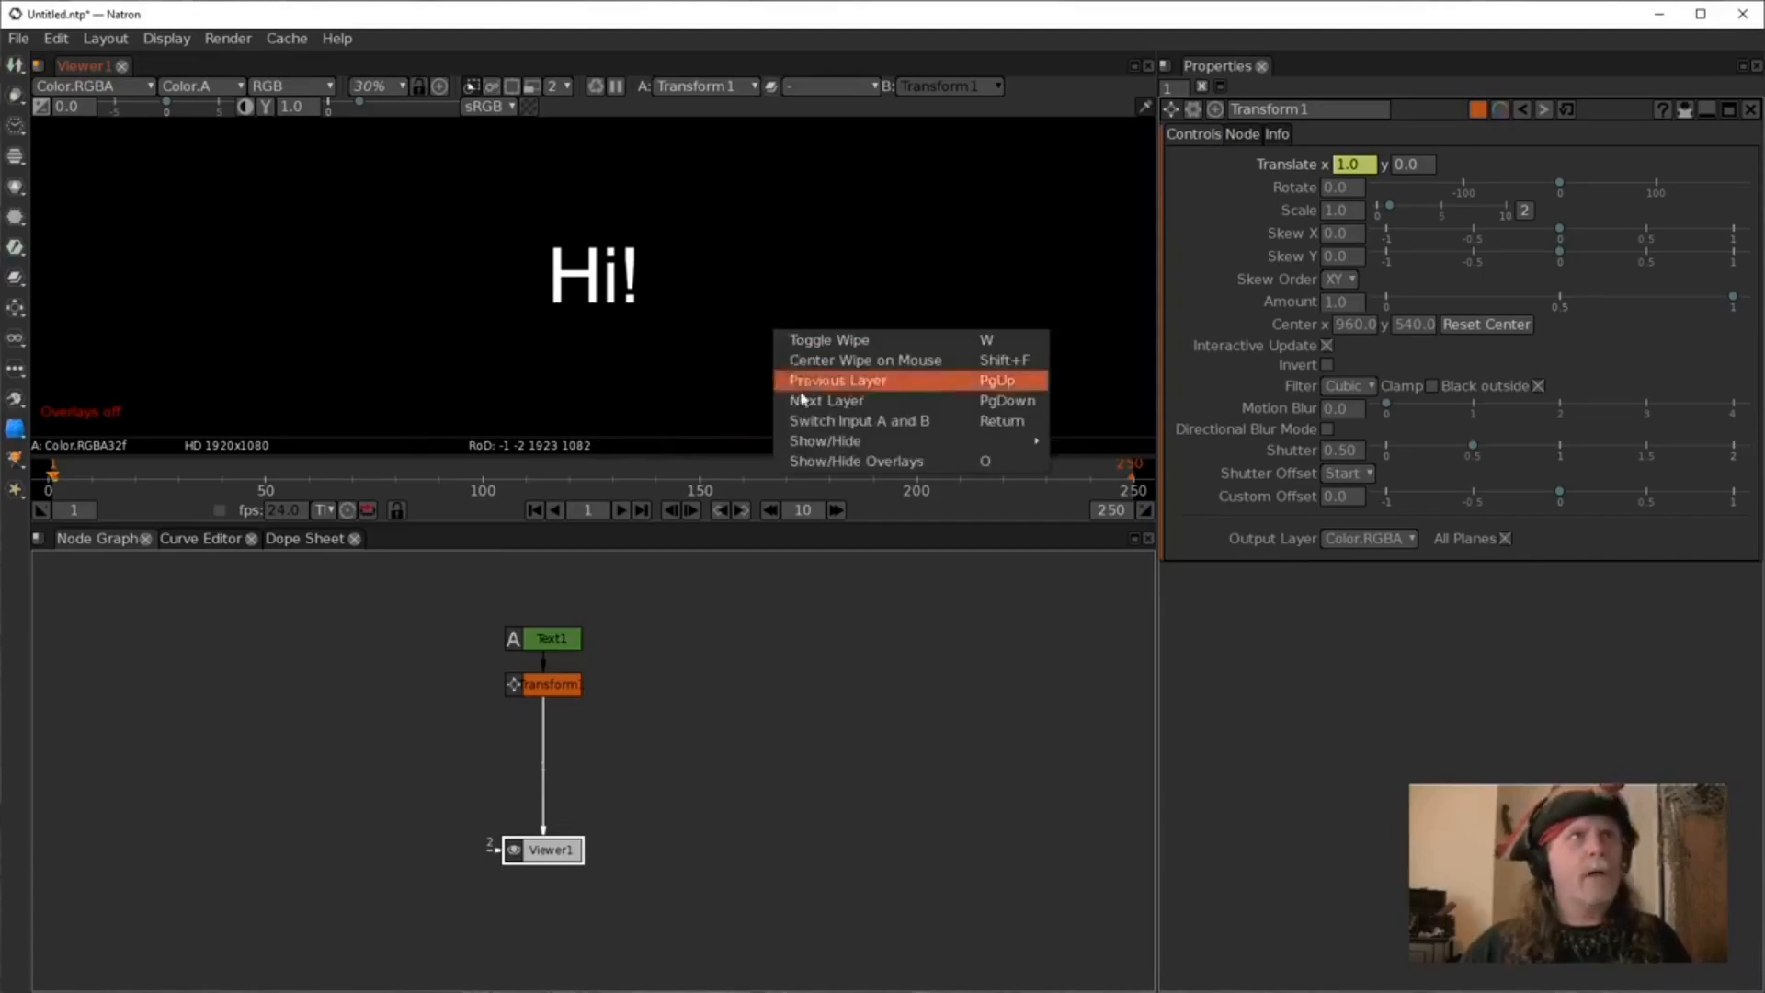
{"action": "left_click", "coordinate": [809, 464]}
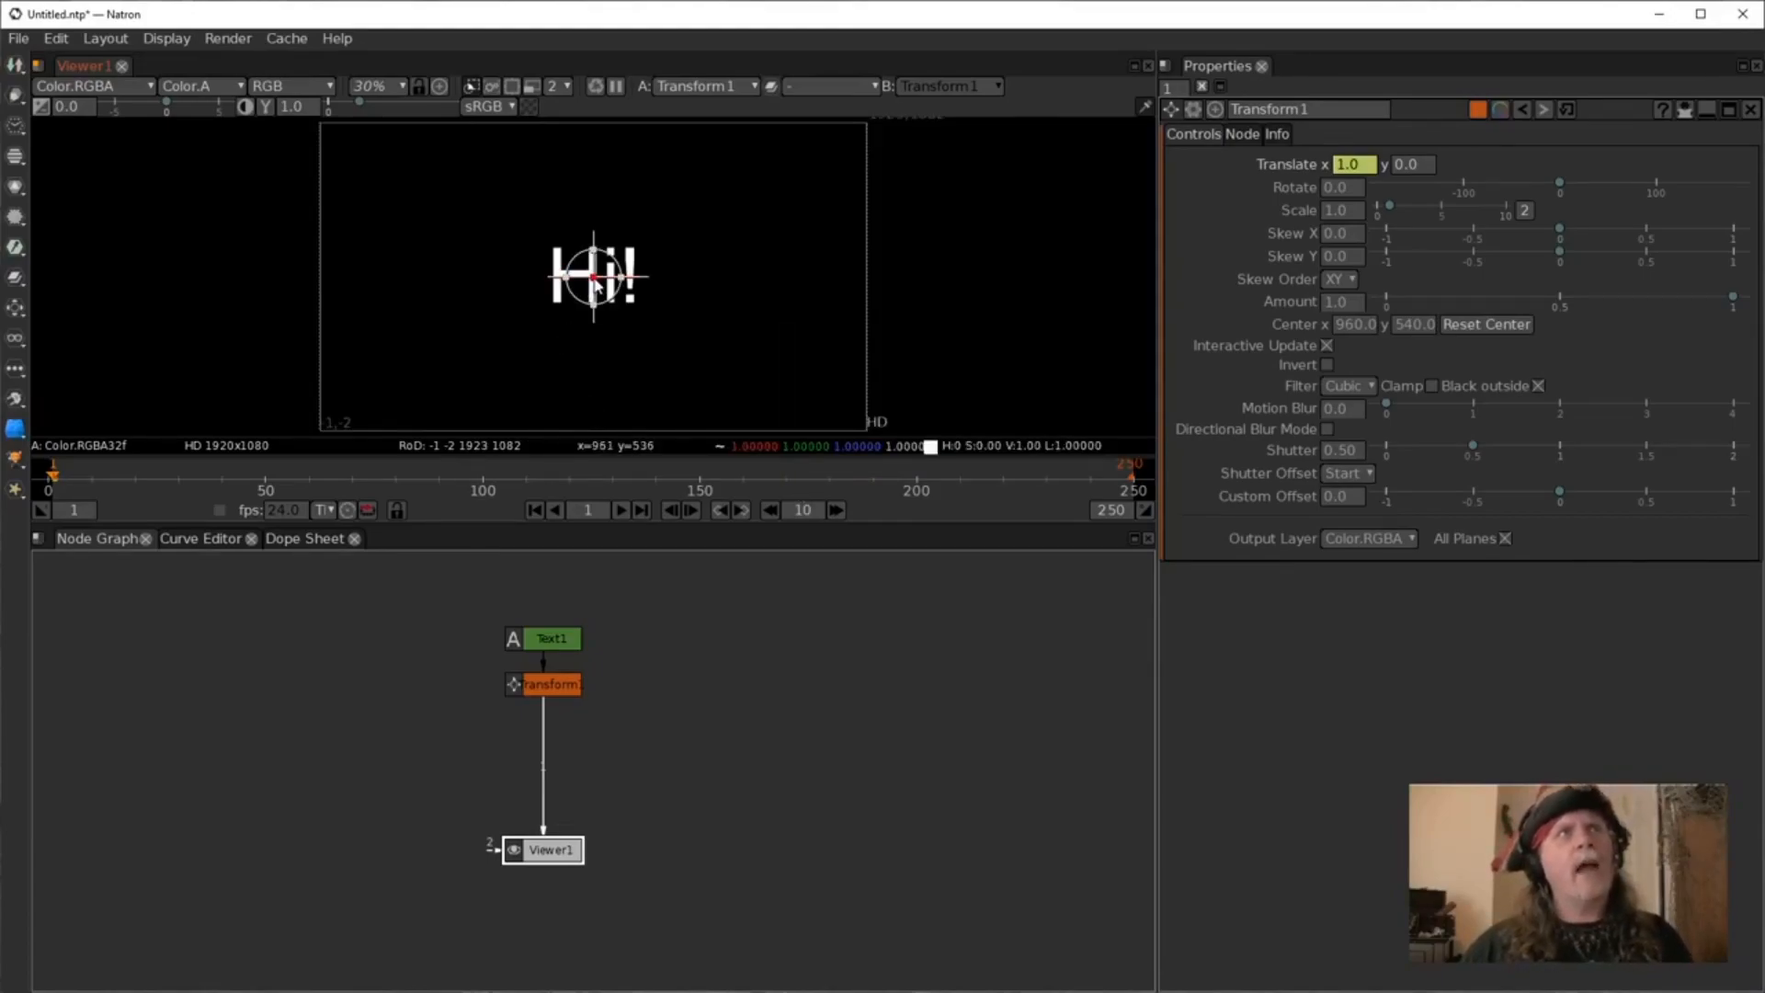
{"action": "left_click_drag", "start_coordinate": [596, 285], "coordinate": [634, 294]}
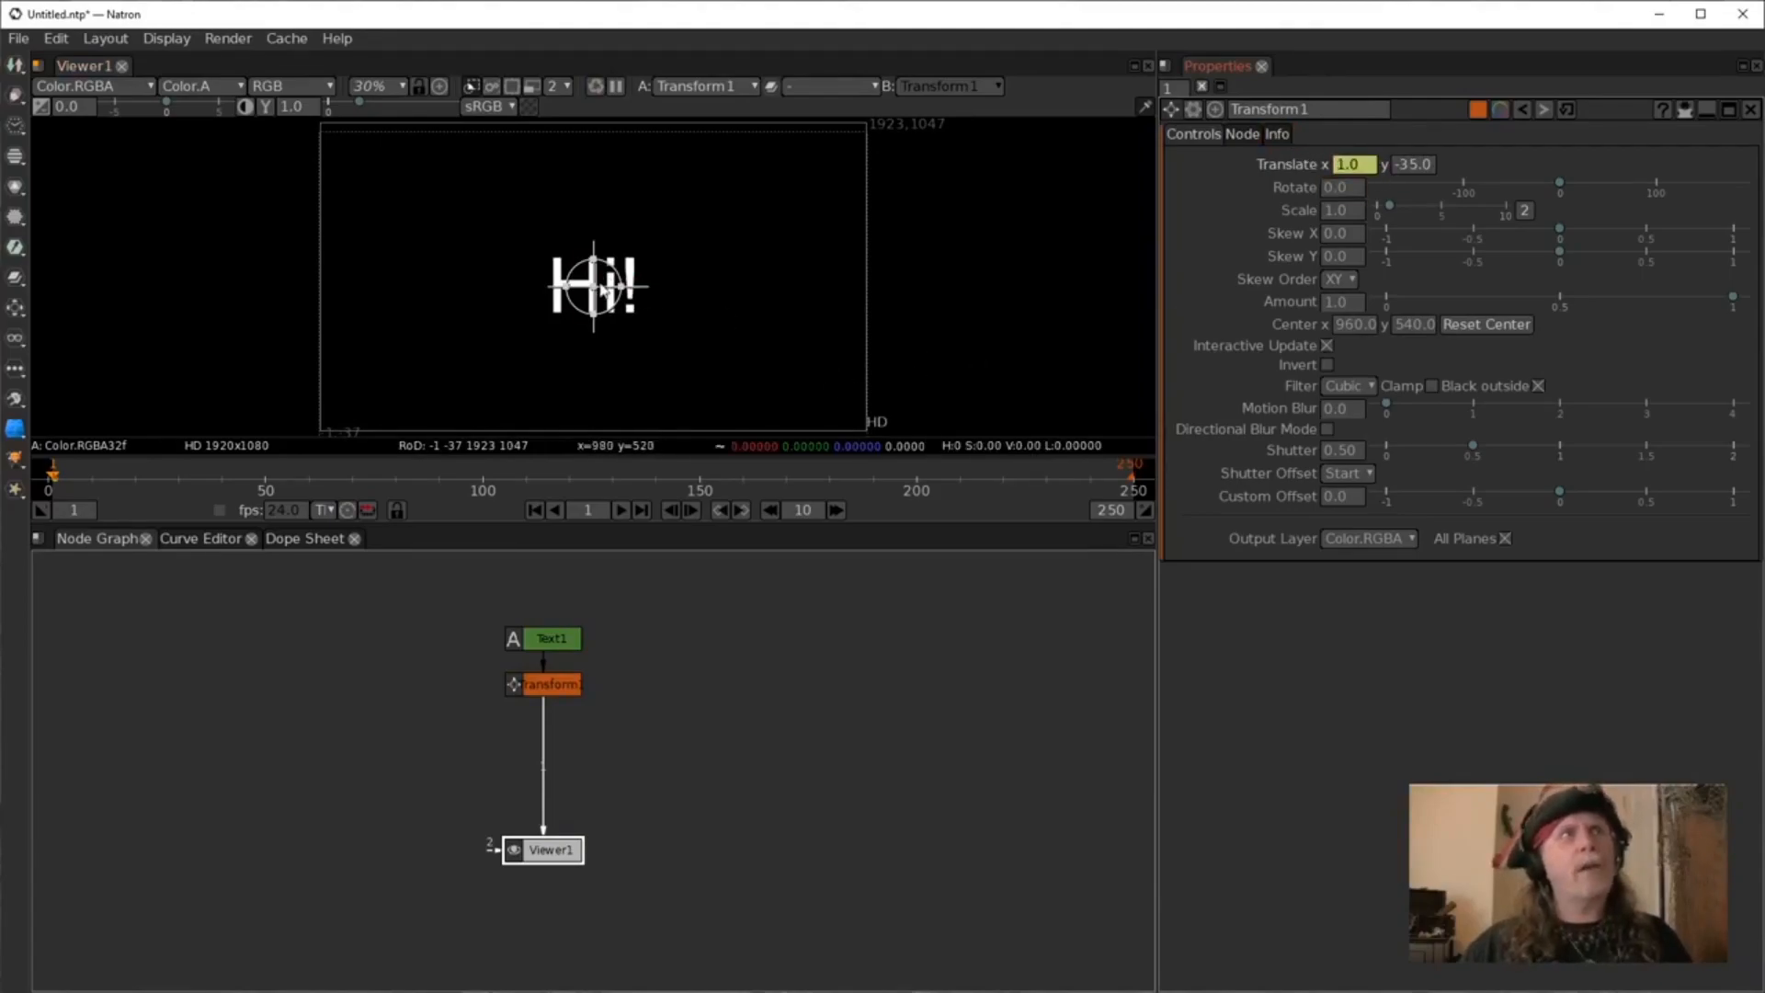
{"action": "left_click_drag", "start_coordinate": [593, 287], "coordinate": [647, 305]}
{"action": "left_click_drag", "start_coordinate": [499, 316], "coordinate": [594, 283]}
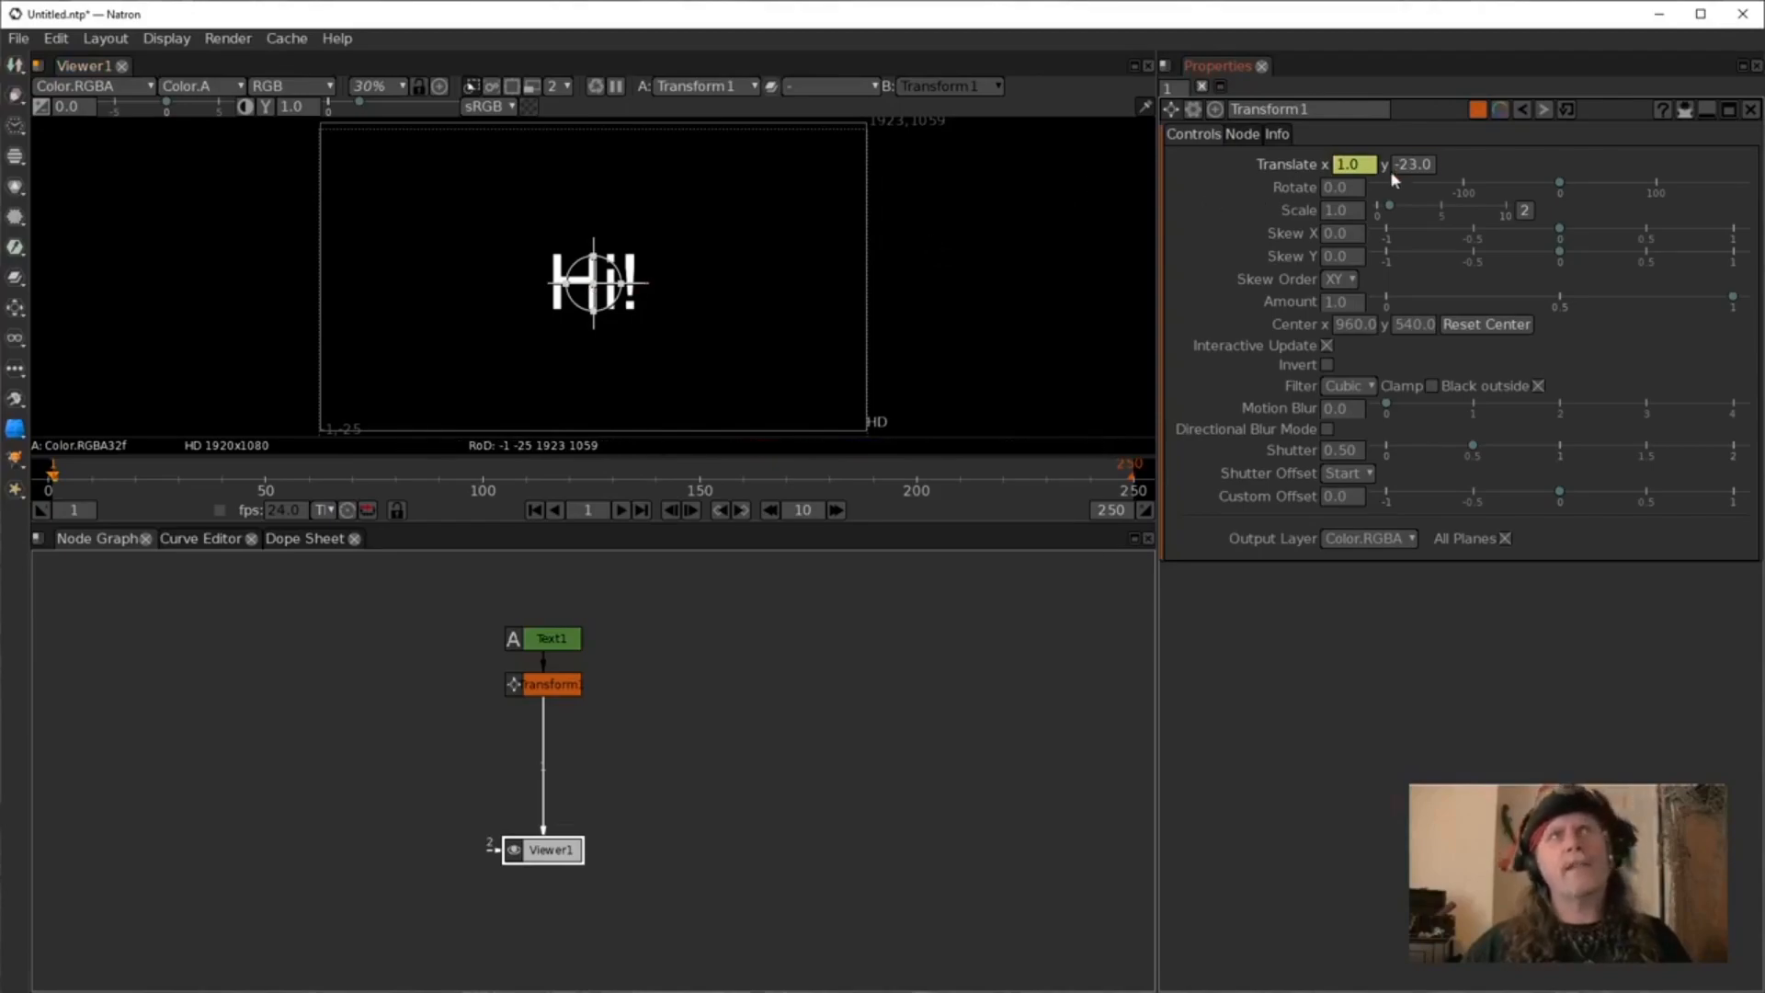
Enter frame into translate X, then reset all translate dimensions to their defaults.
{"action": "left_click", "coordinate": [1355, 166]}
{"action": "type", "text": "frame"}
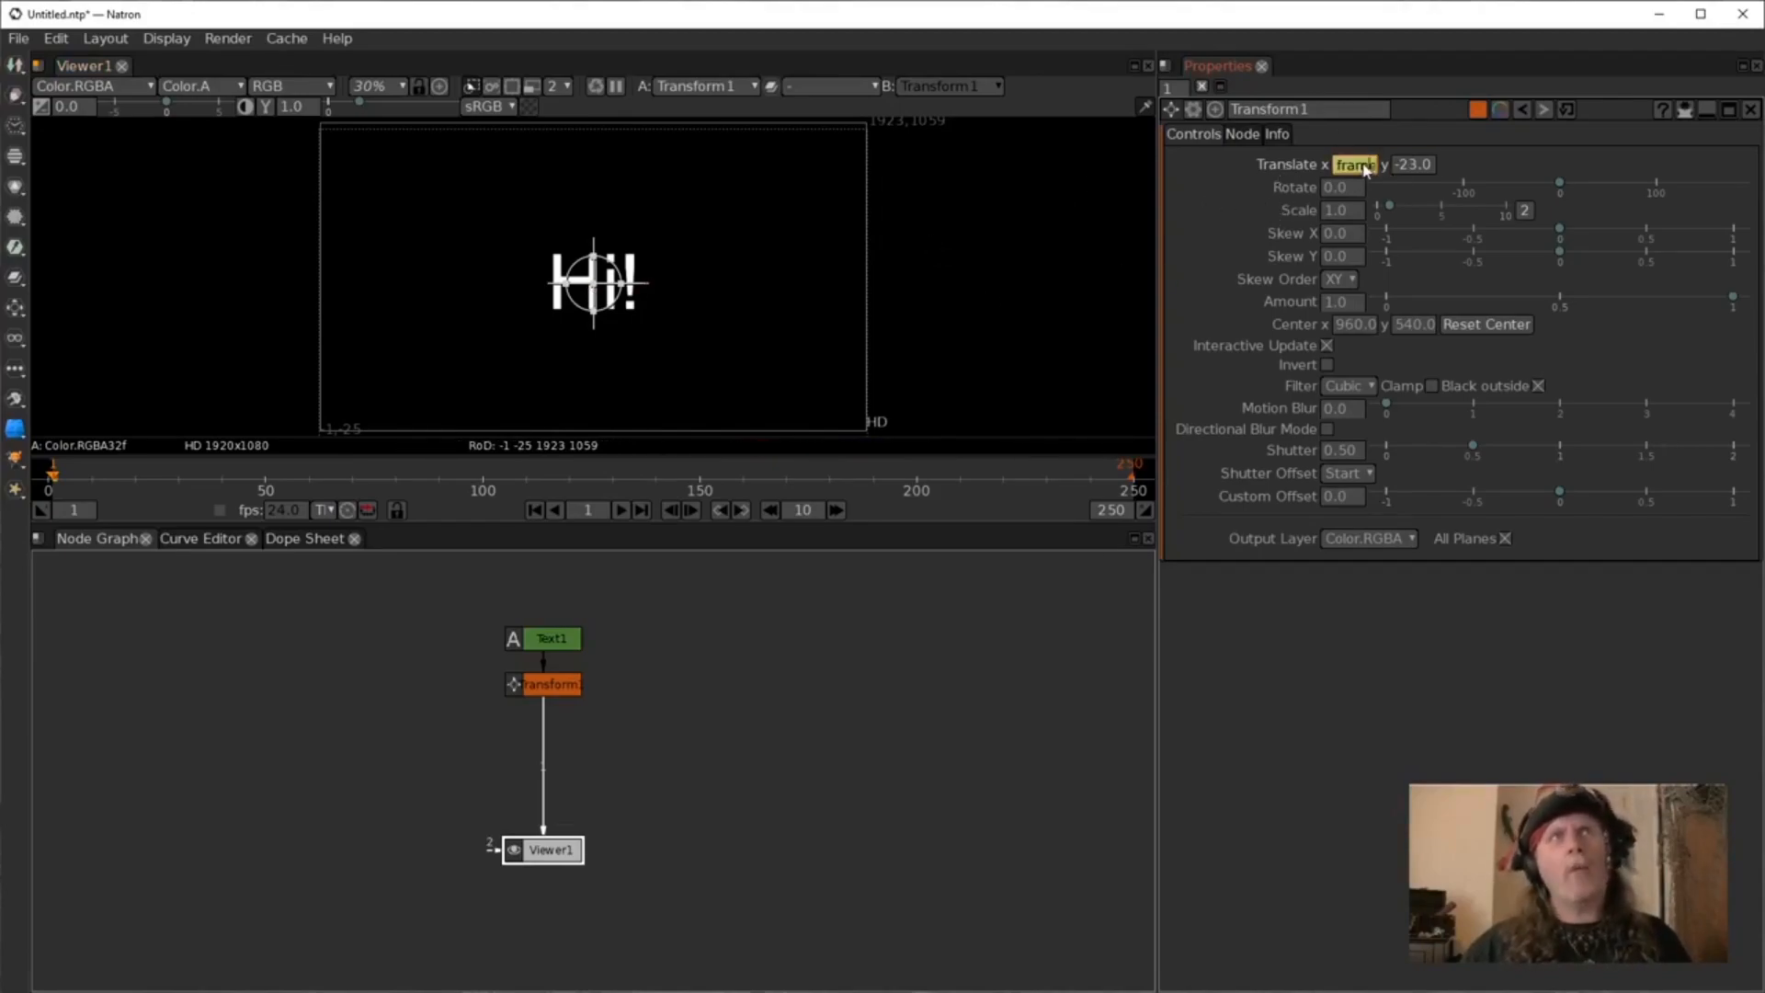
{"action": "key", "text": "Return"}
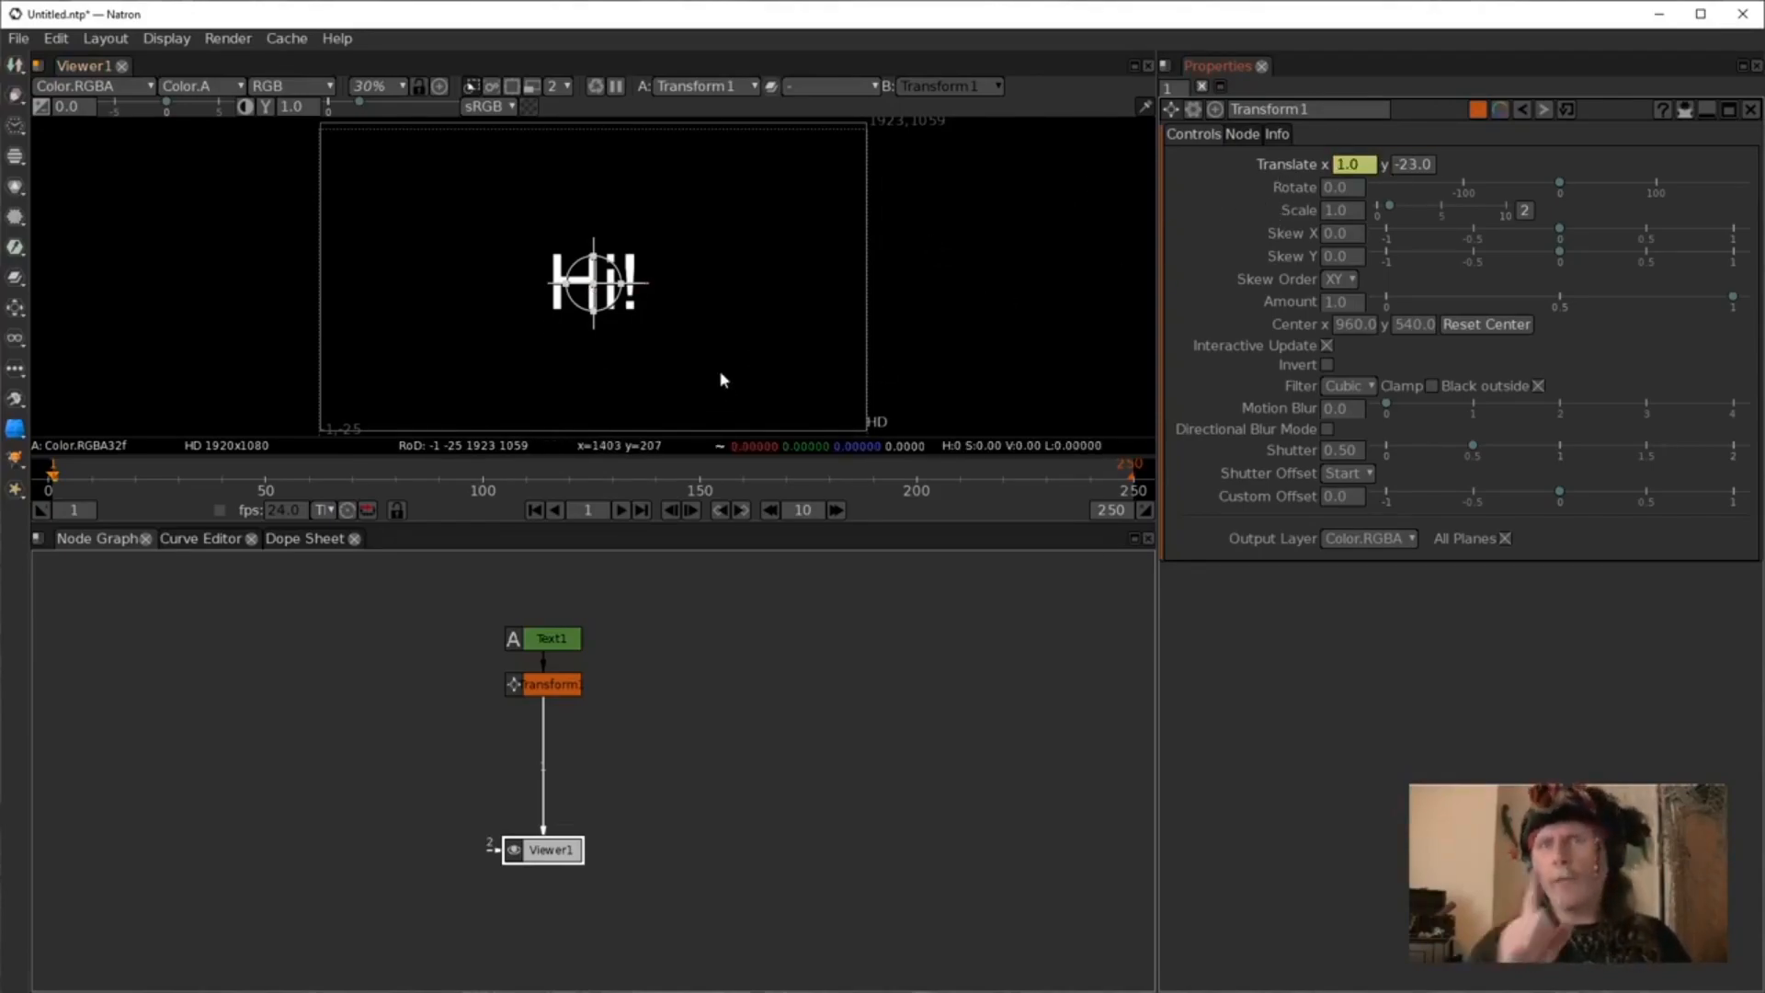
{"action": "right_click", "coordinate": [1374, 168]}
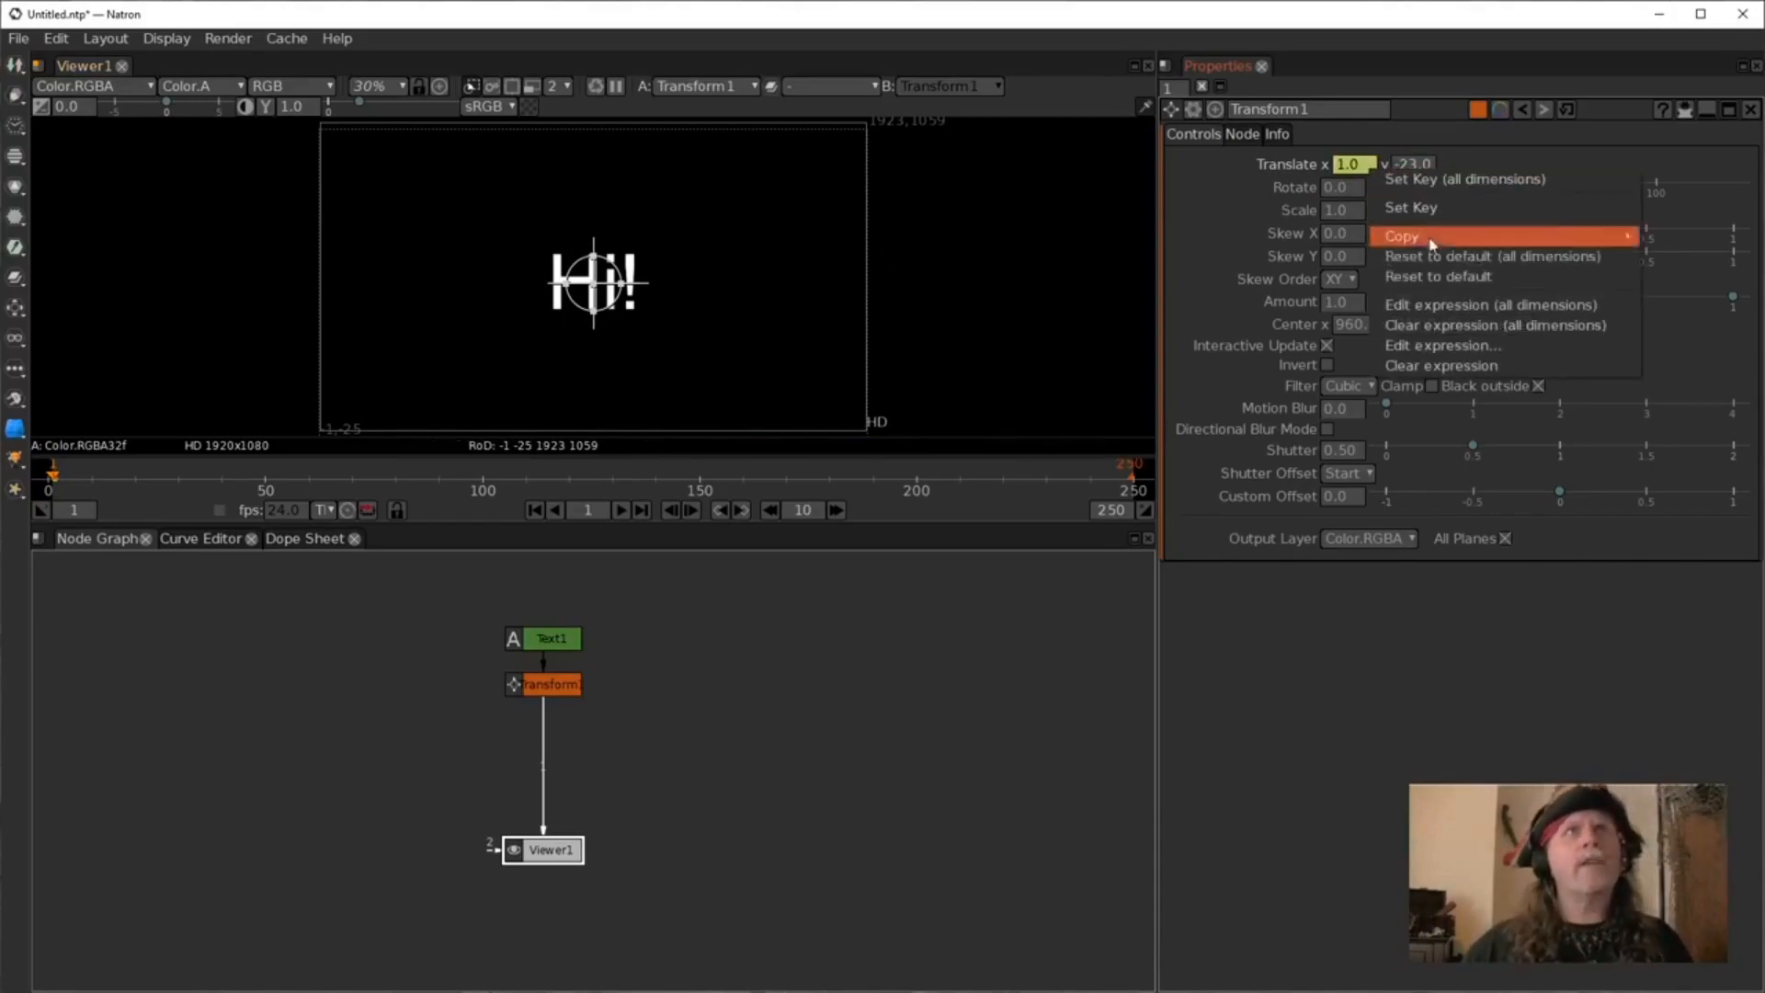
{"action": "left_click", "coordinate": [1476, 261]}
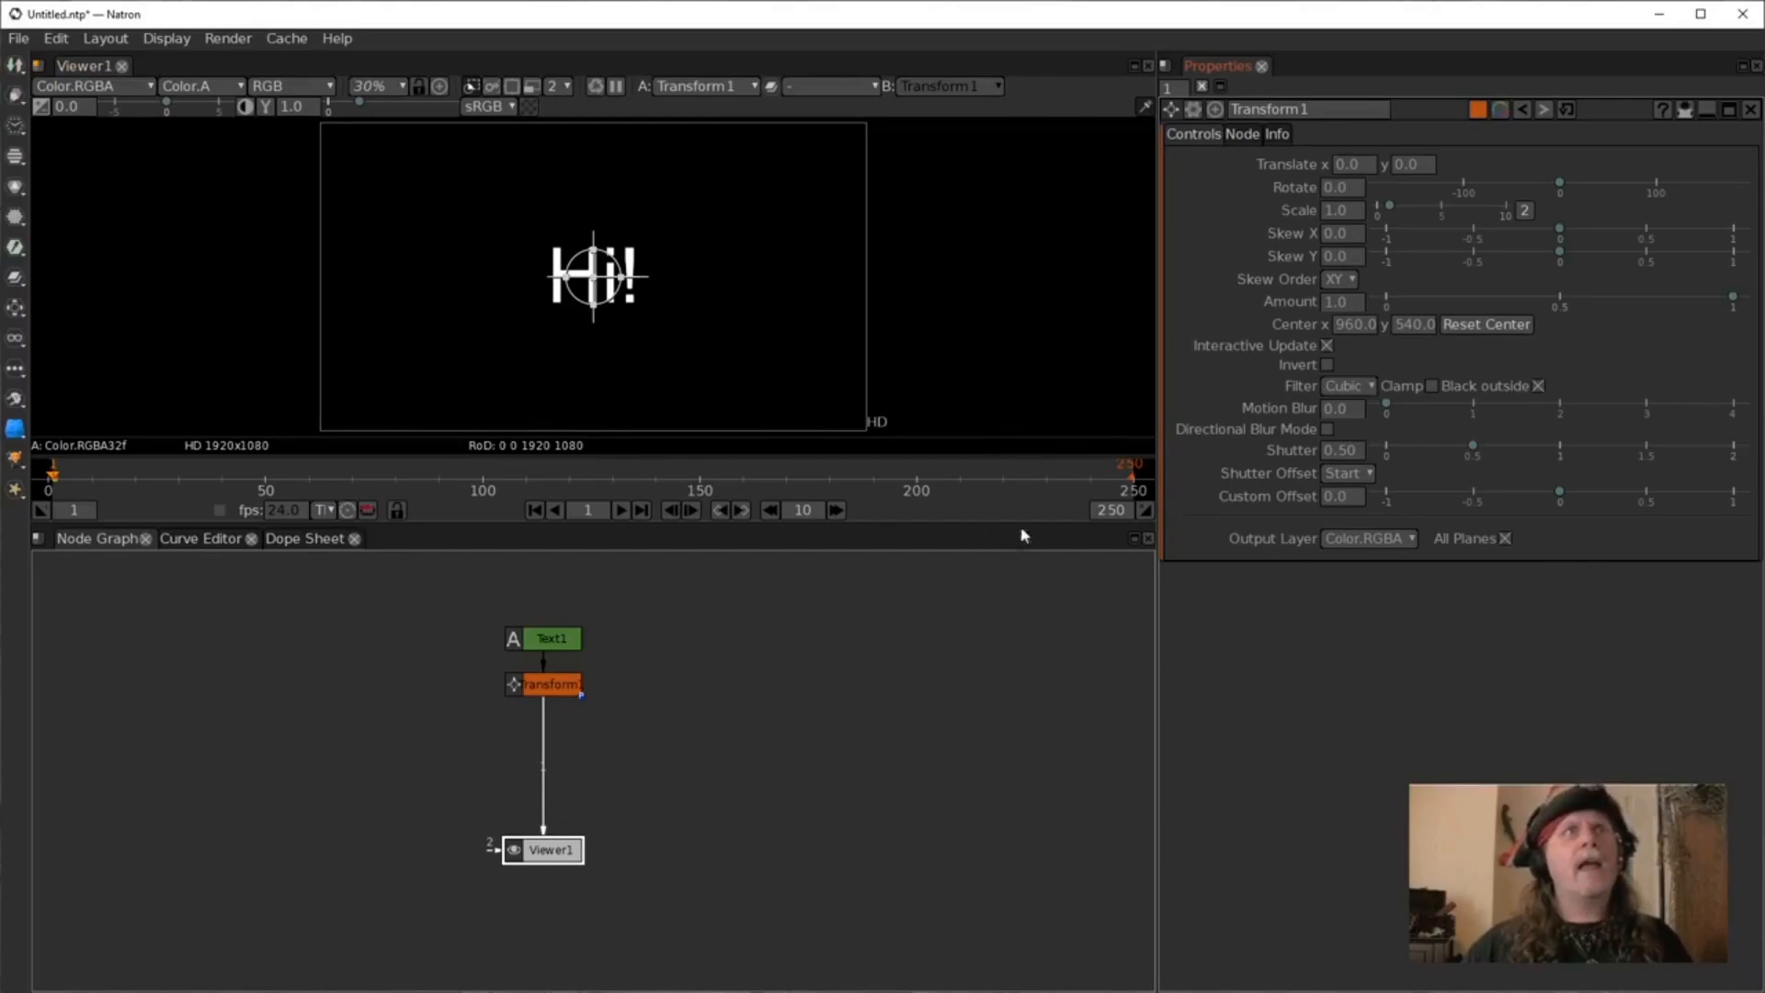
Hide the viewer overlays.
{"action": "right_click", "coordinate": [870, 370]}
{"action": "left_click", "coordinate": [965, 500]}
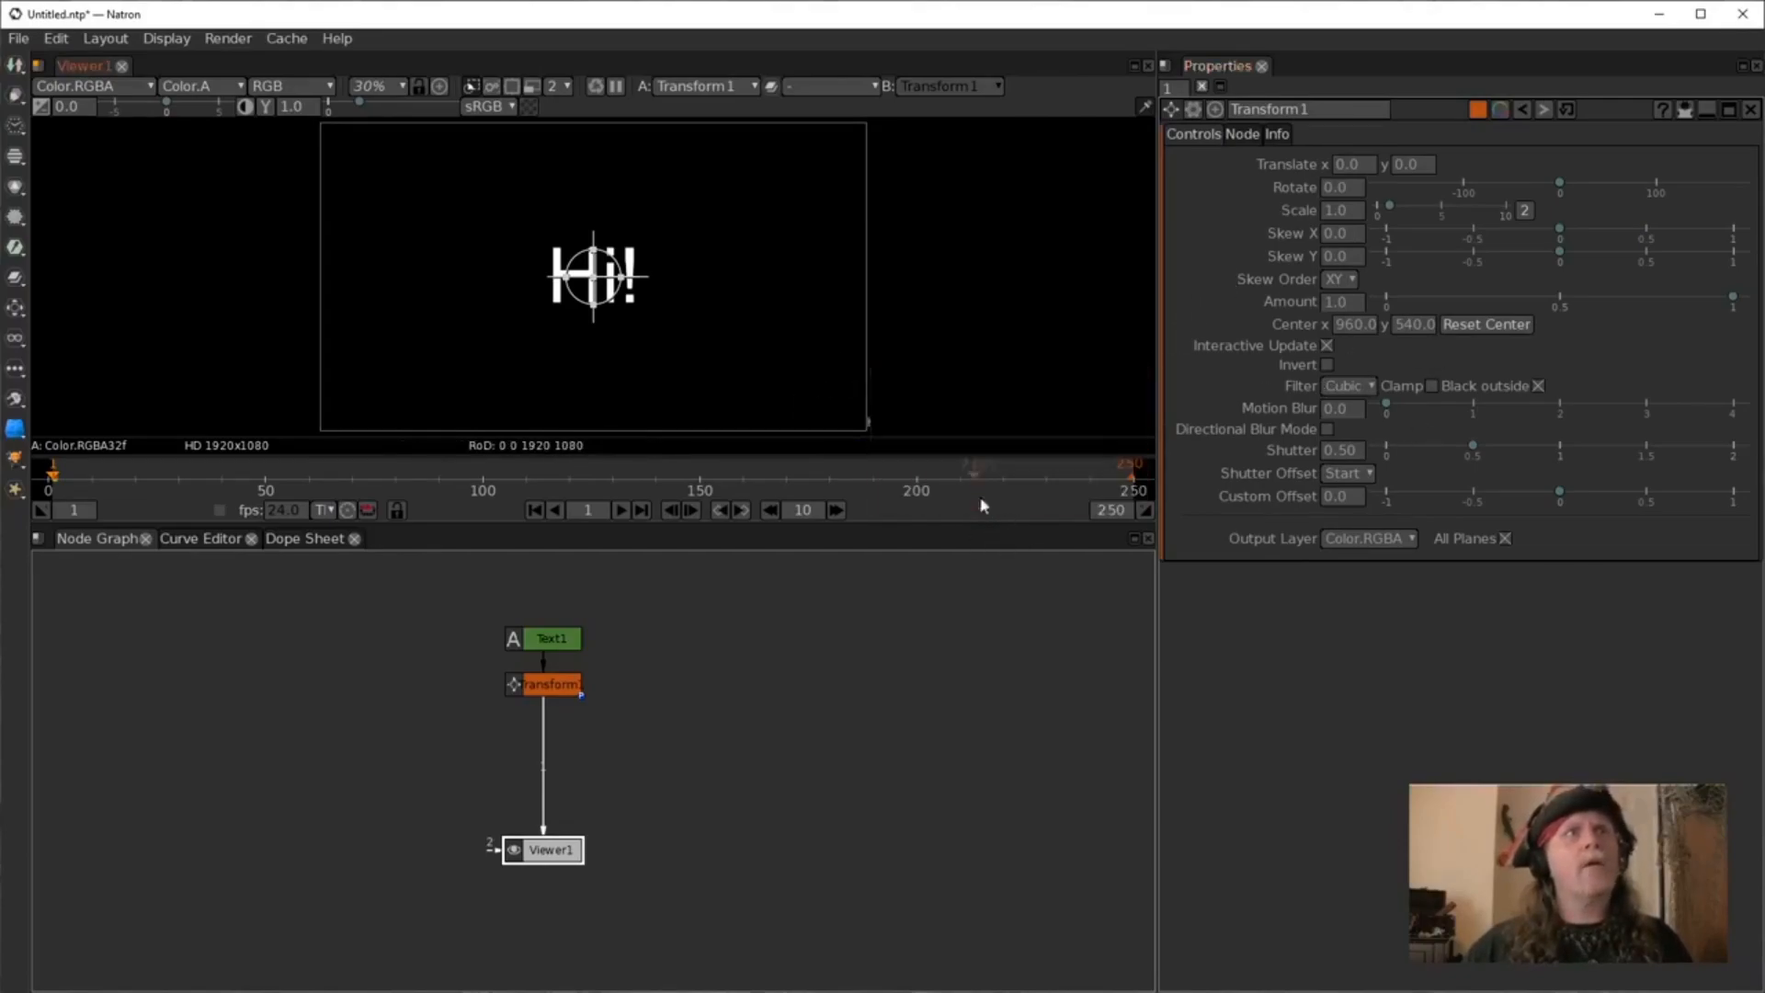
Set an expression on the Transform's translate X of frame*100.
{"action": "right_click", "coordinate": [1354, 164]}
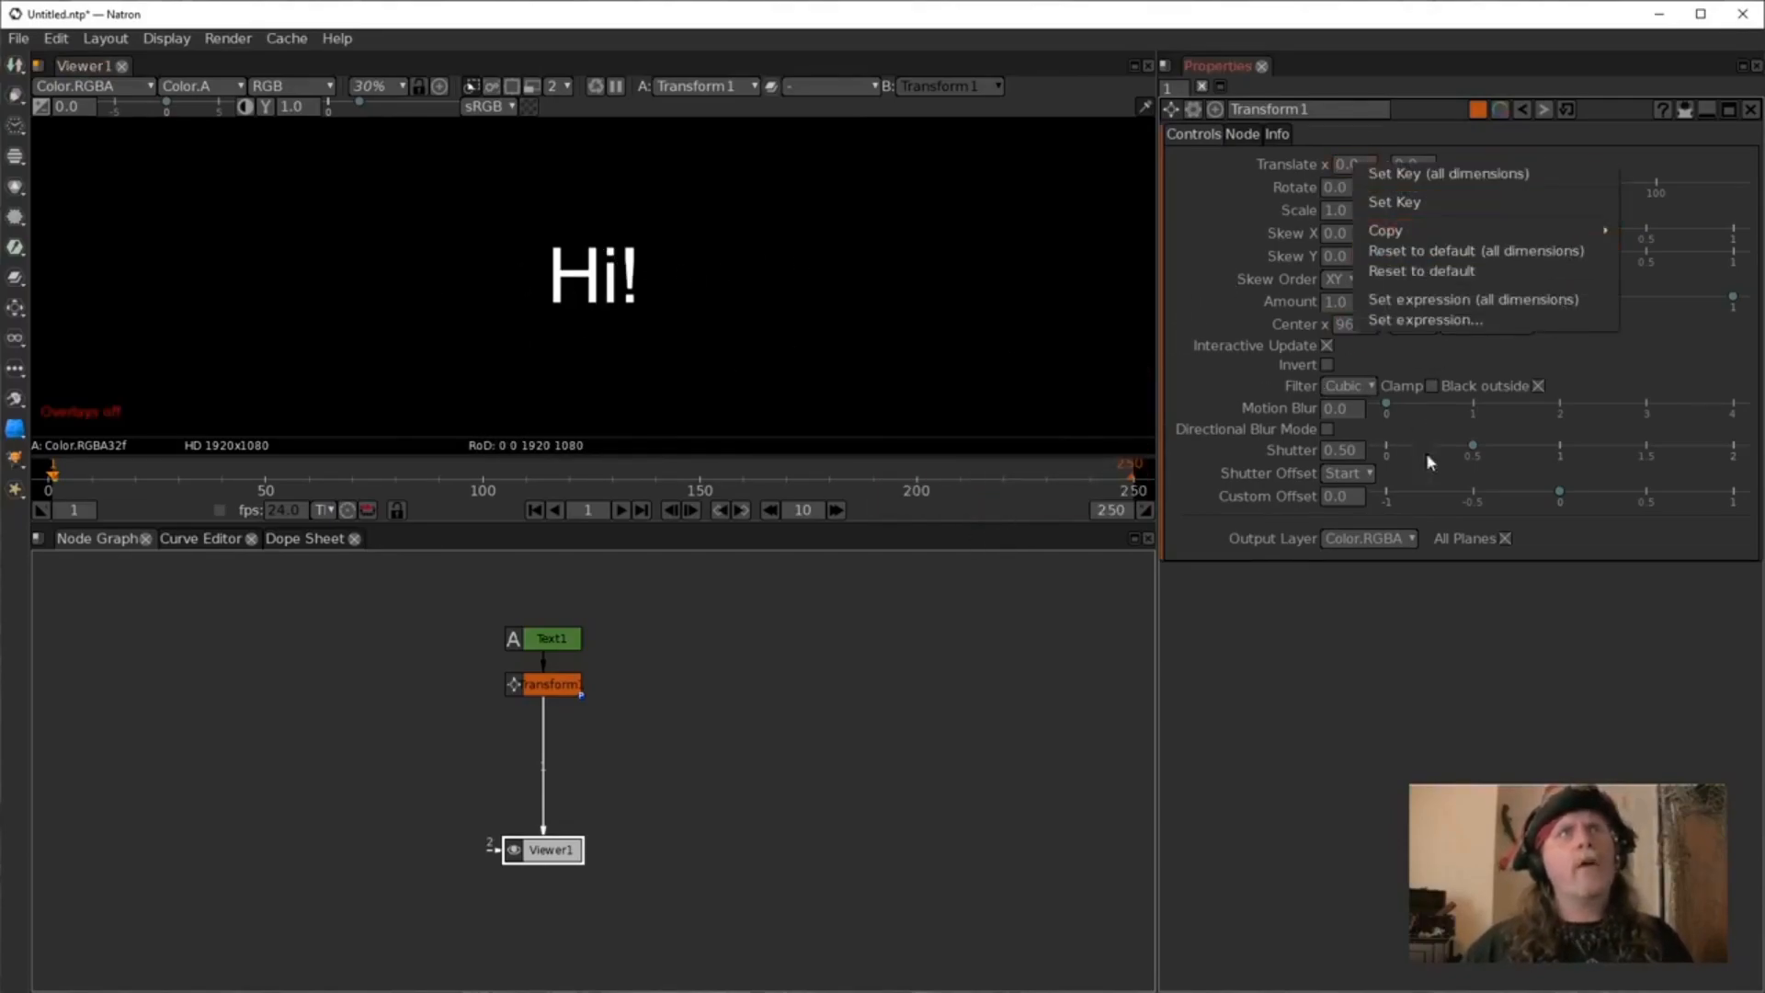
{"action": "left_click", "coordinate": [1423, 320]}
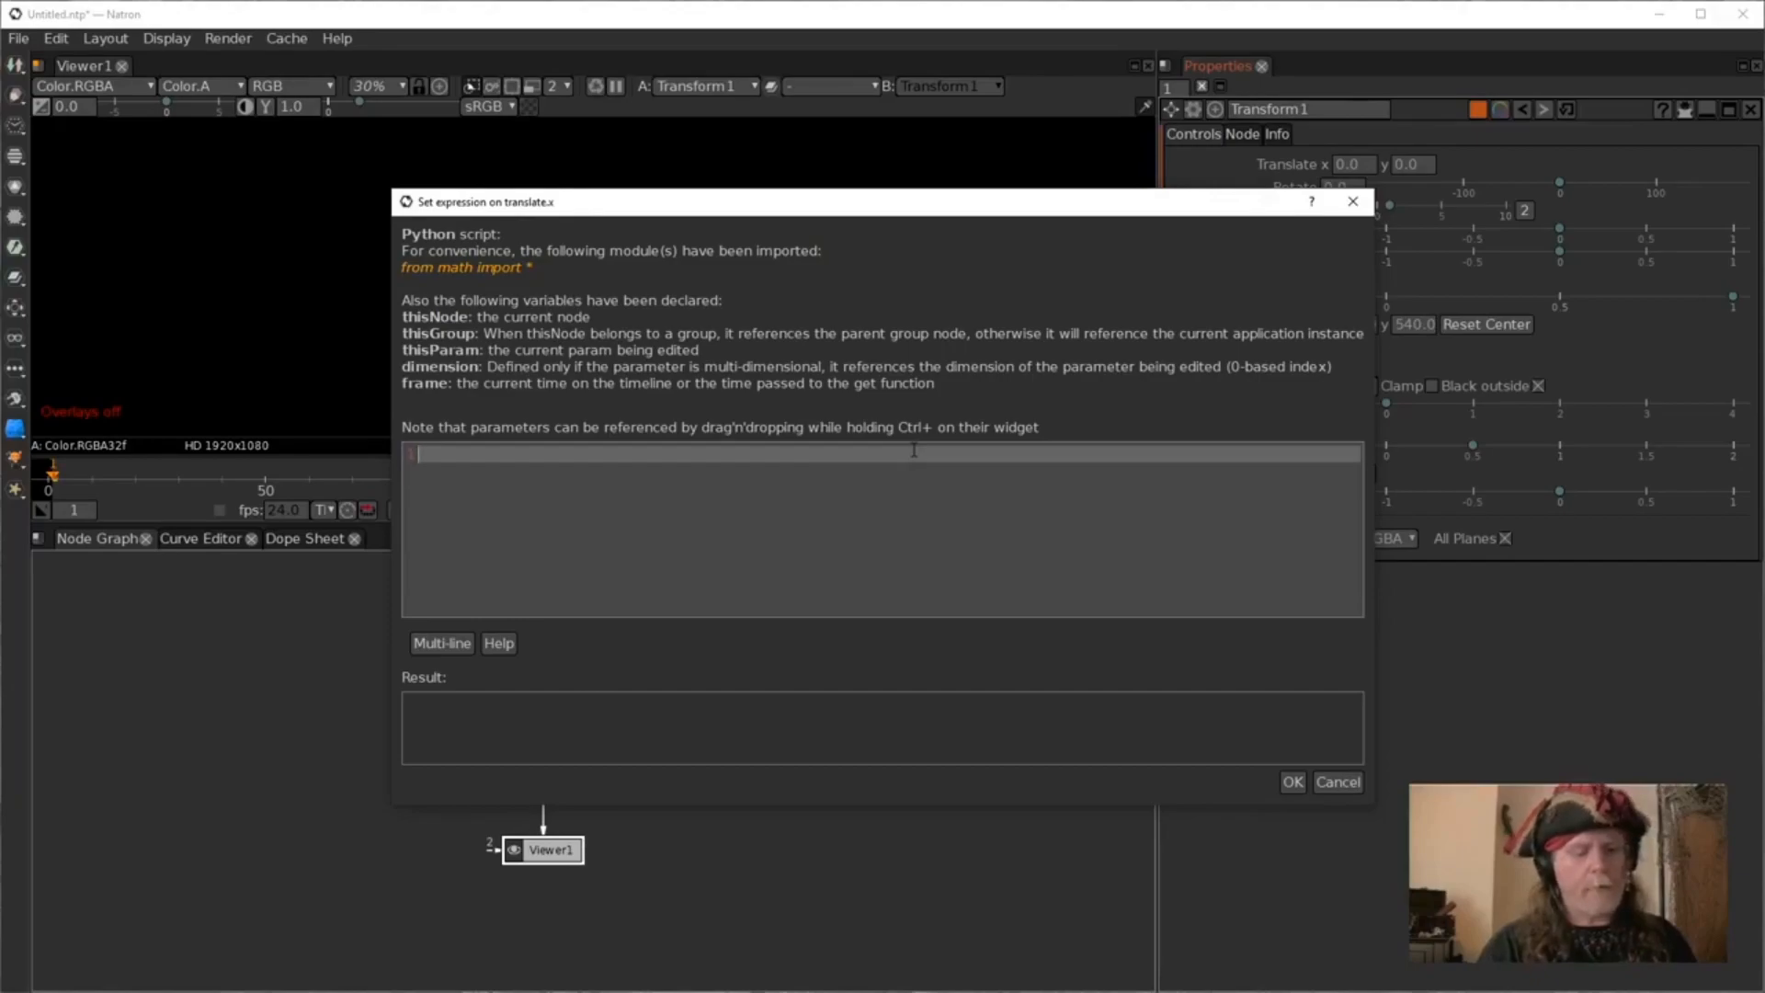
{"action": "type", "text": "frame"}
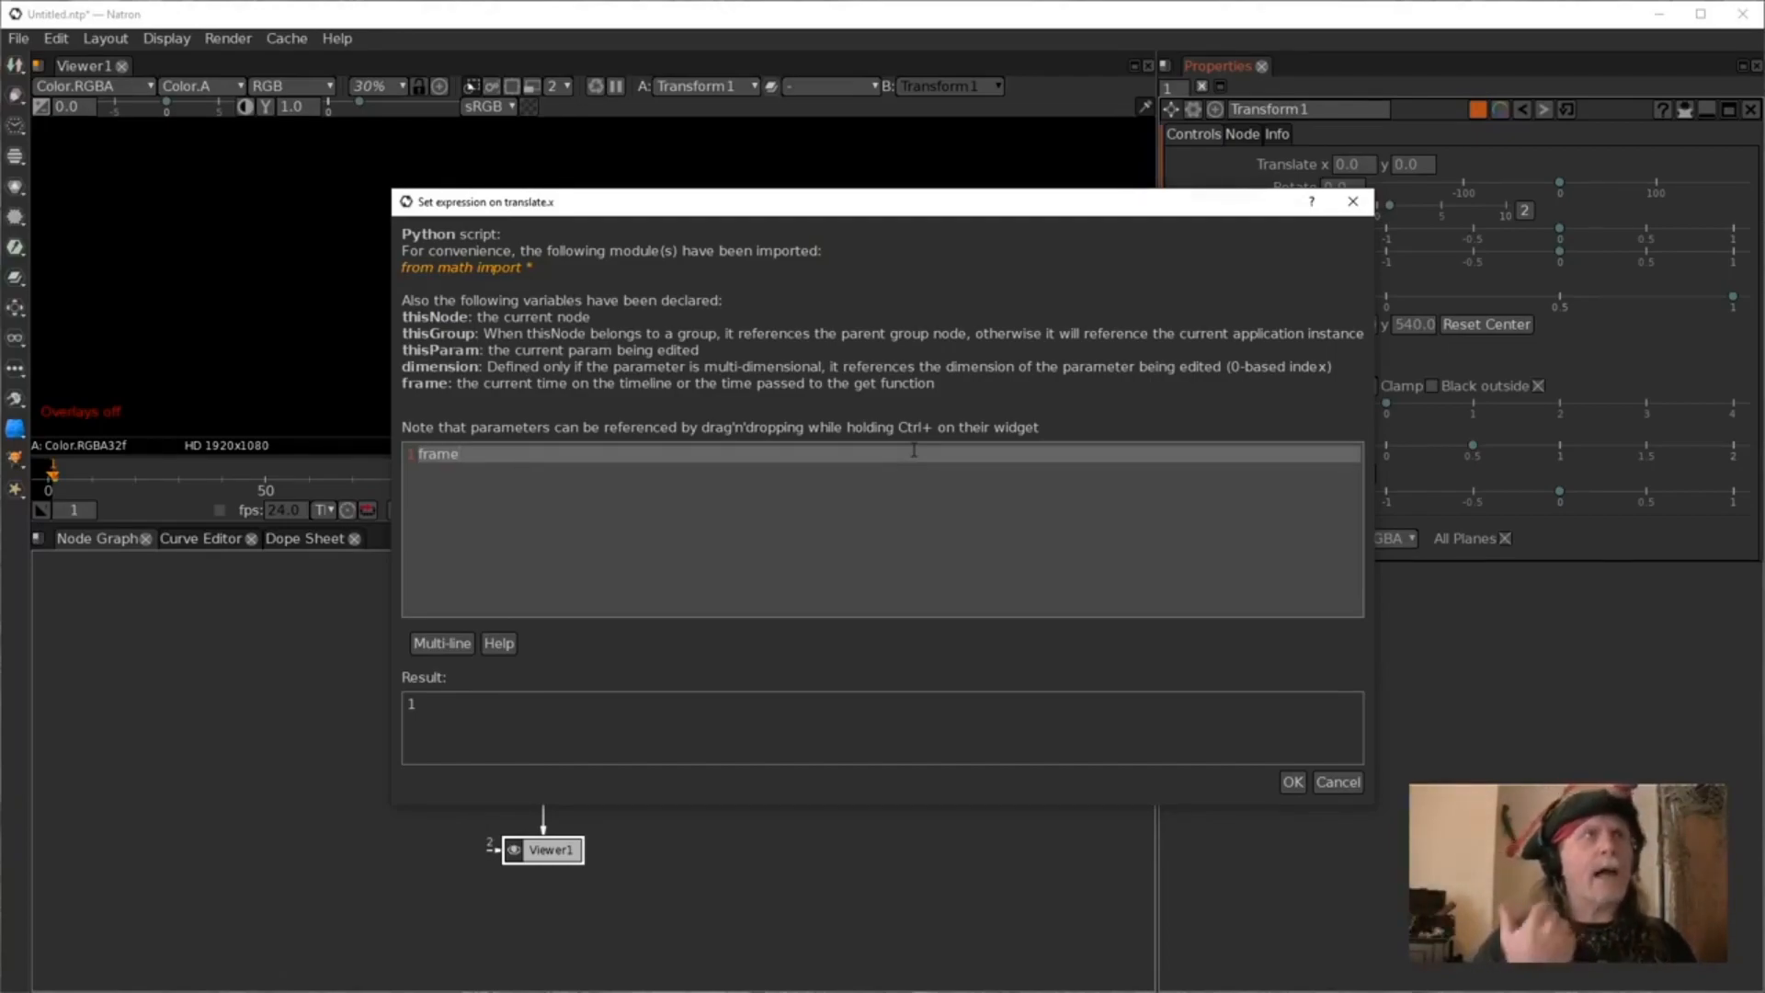
{"action": "type", "text": "*"}
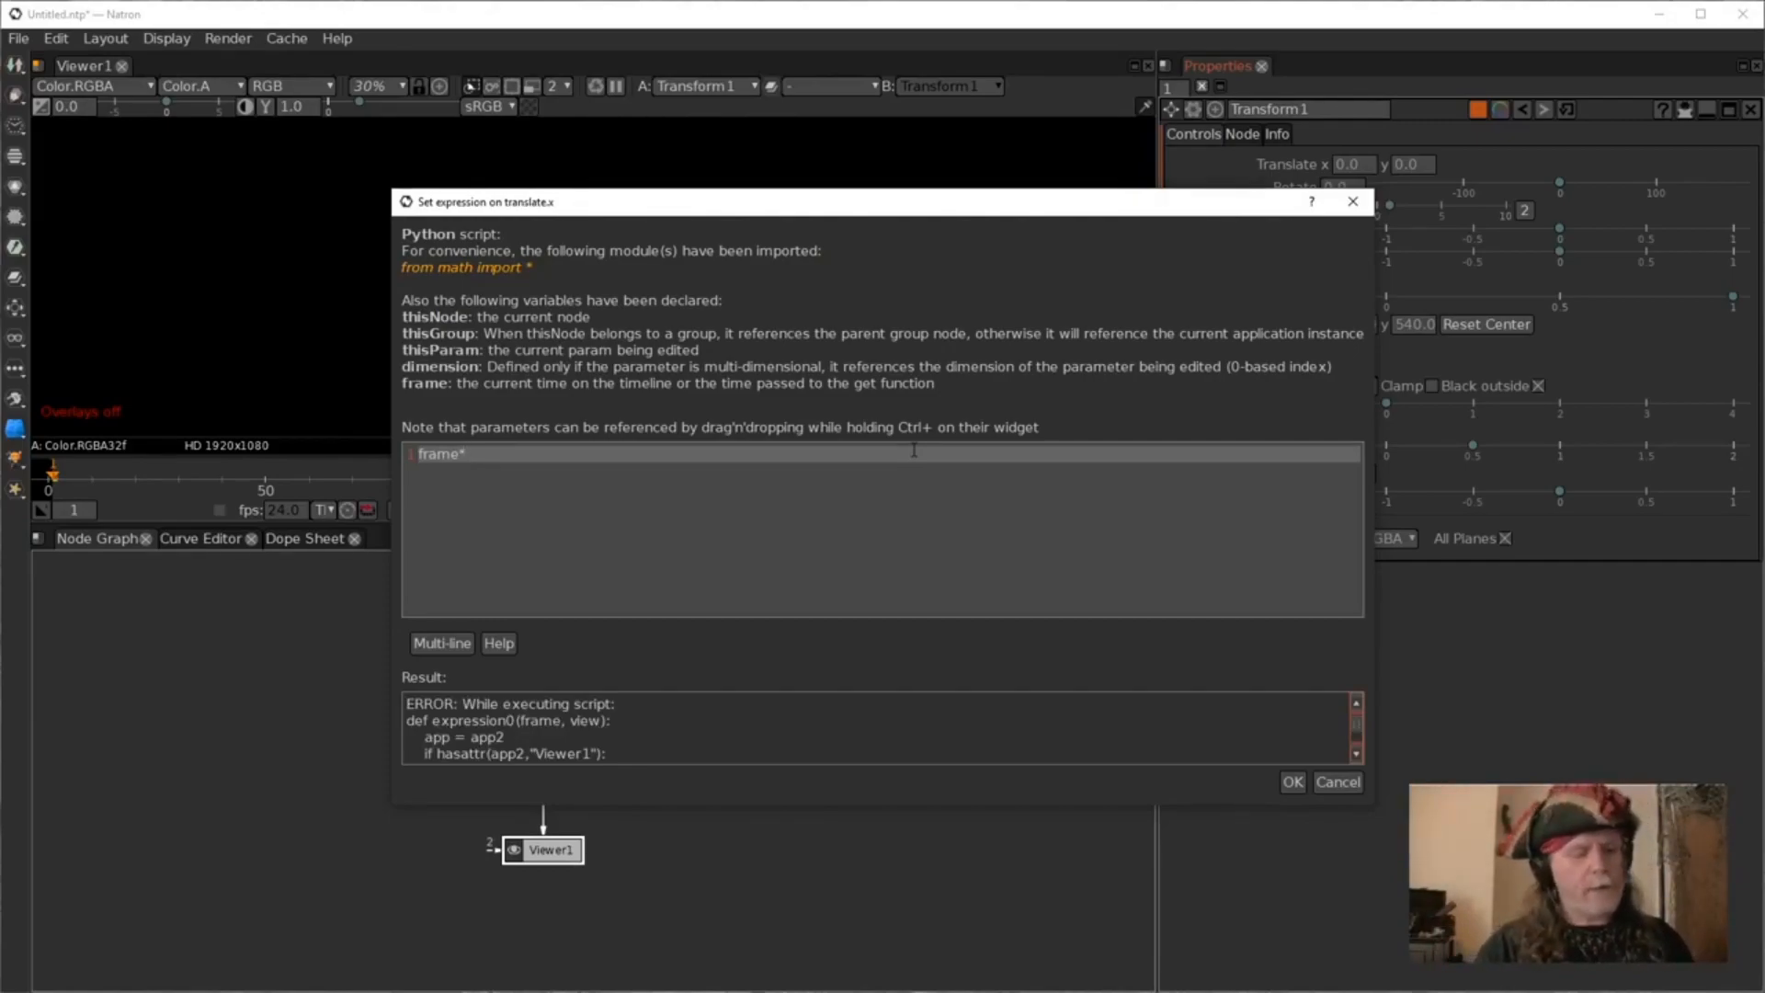
{"action": "type", "text": "100"}
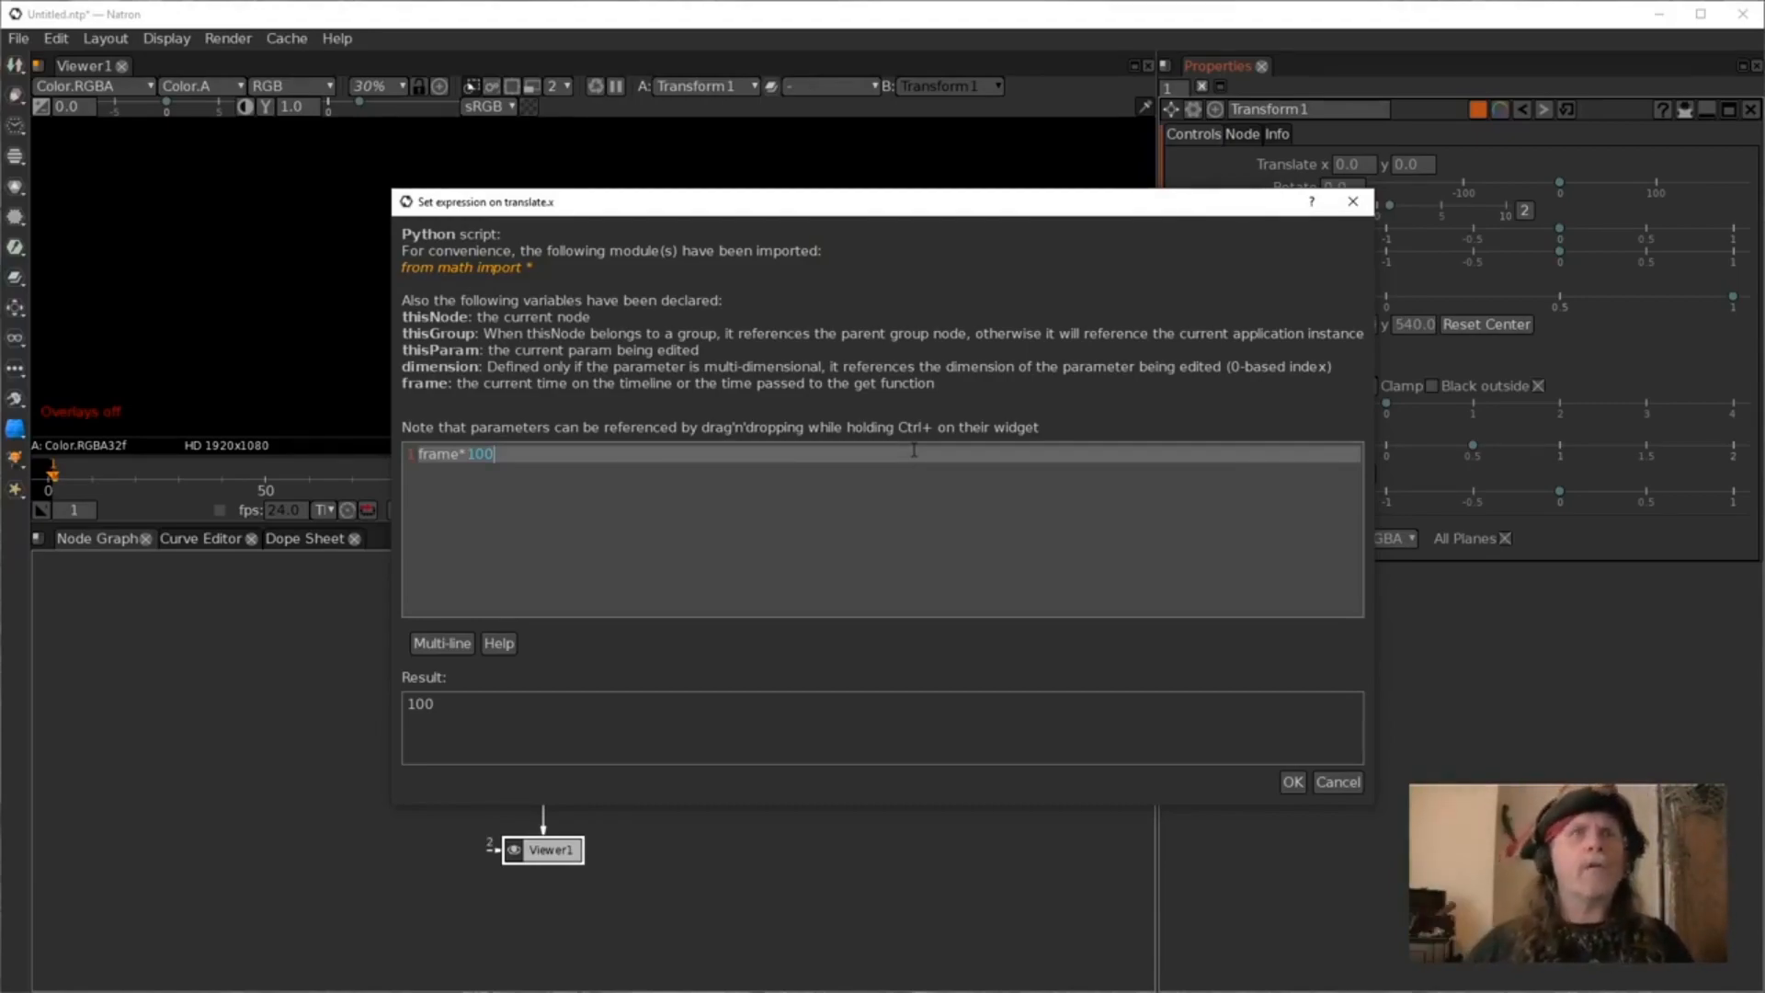
{"action": "left_click", "coordinate": [1293, 781]}
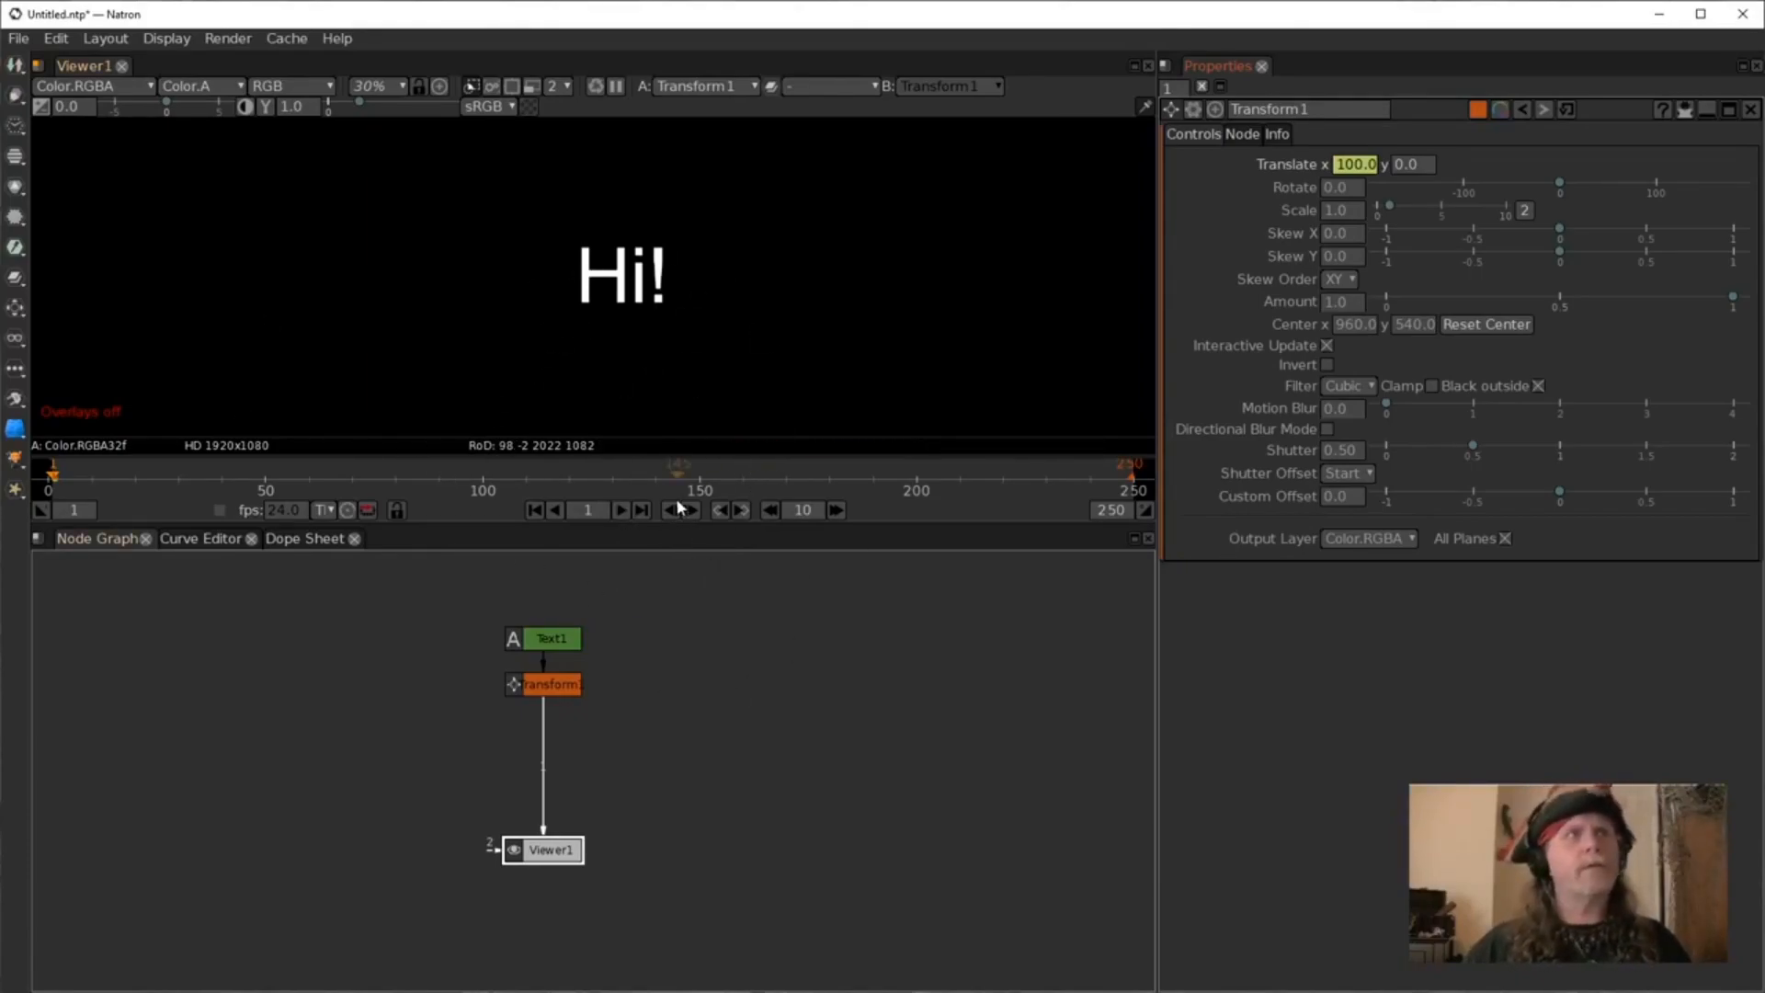
Start playback to preview the faster motion, then stop it.
{"action": "left_click", "coordinate": [622, 509]}
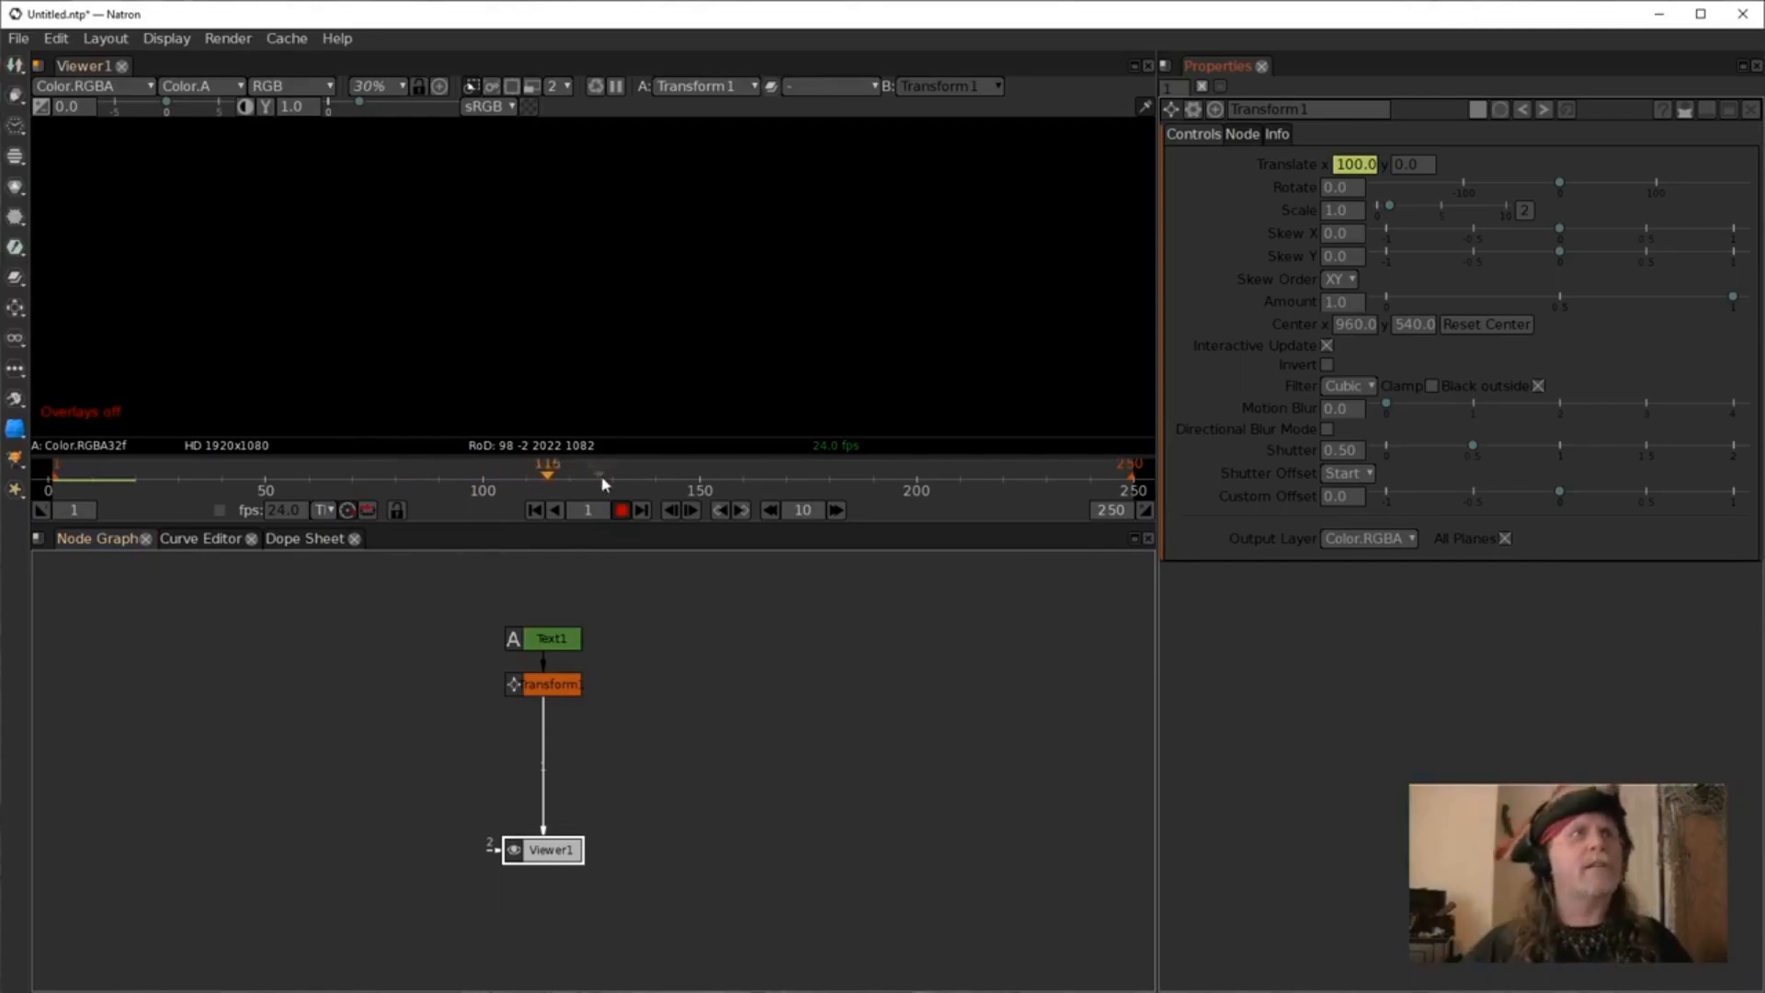
{"action": "left_click", "coordinate": [620, 510]}
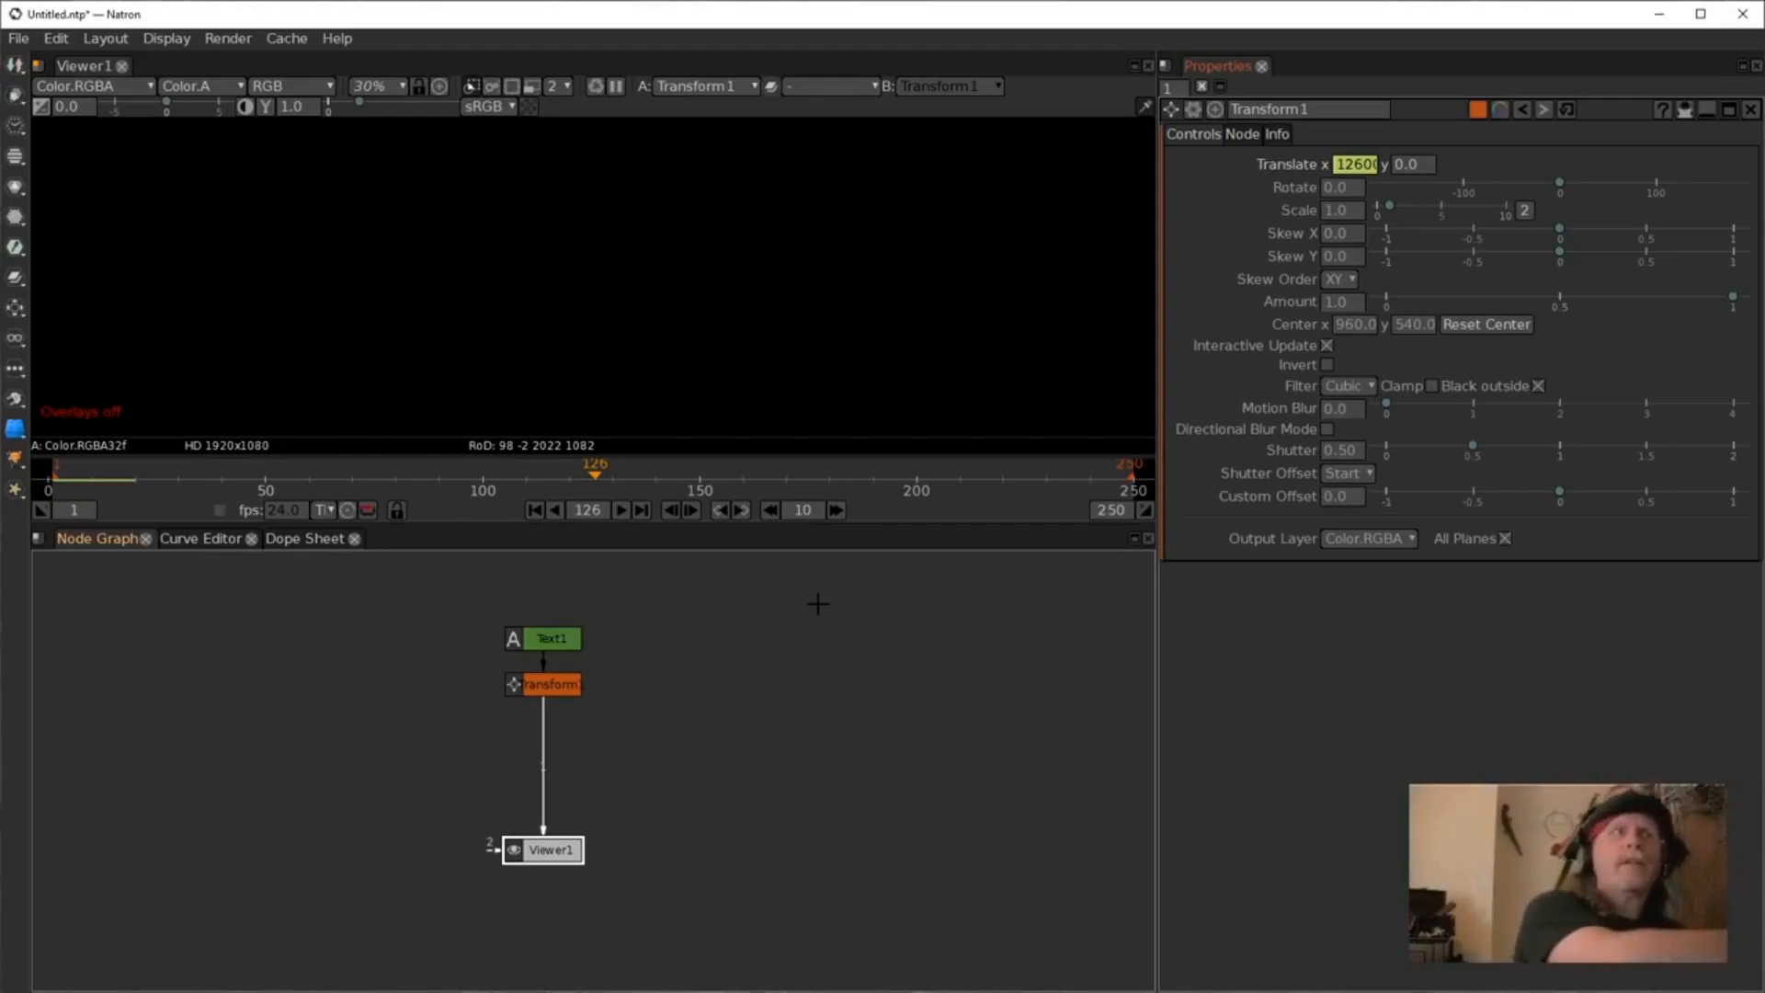
Edit the translate X expression to (frame*100)-(1920/2).
{"action": "left_click", "coordinate": [1366, 171]}
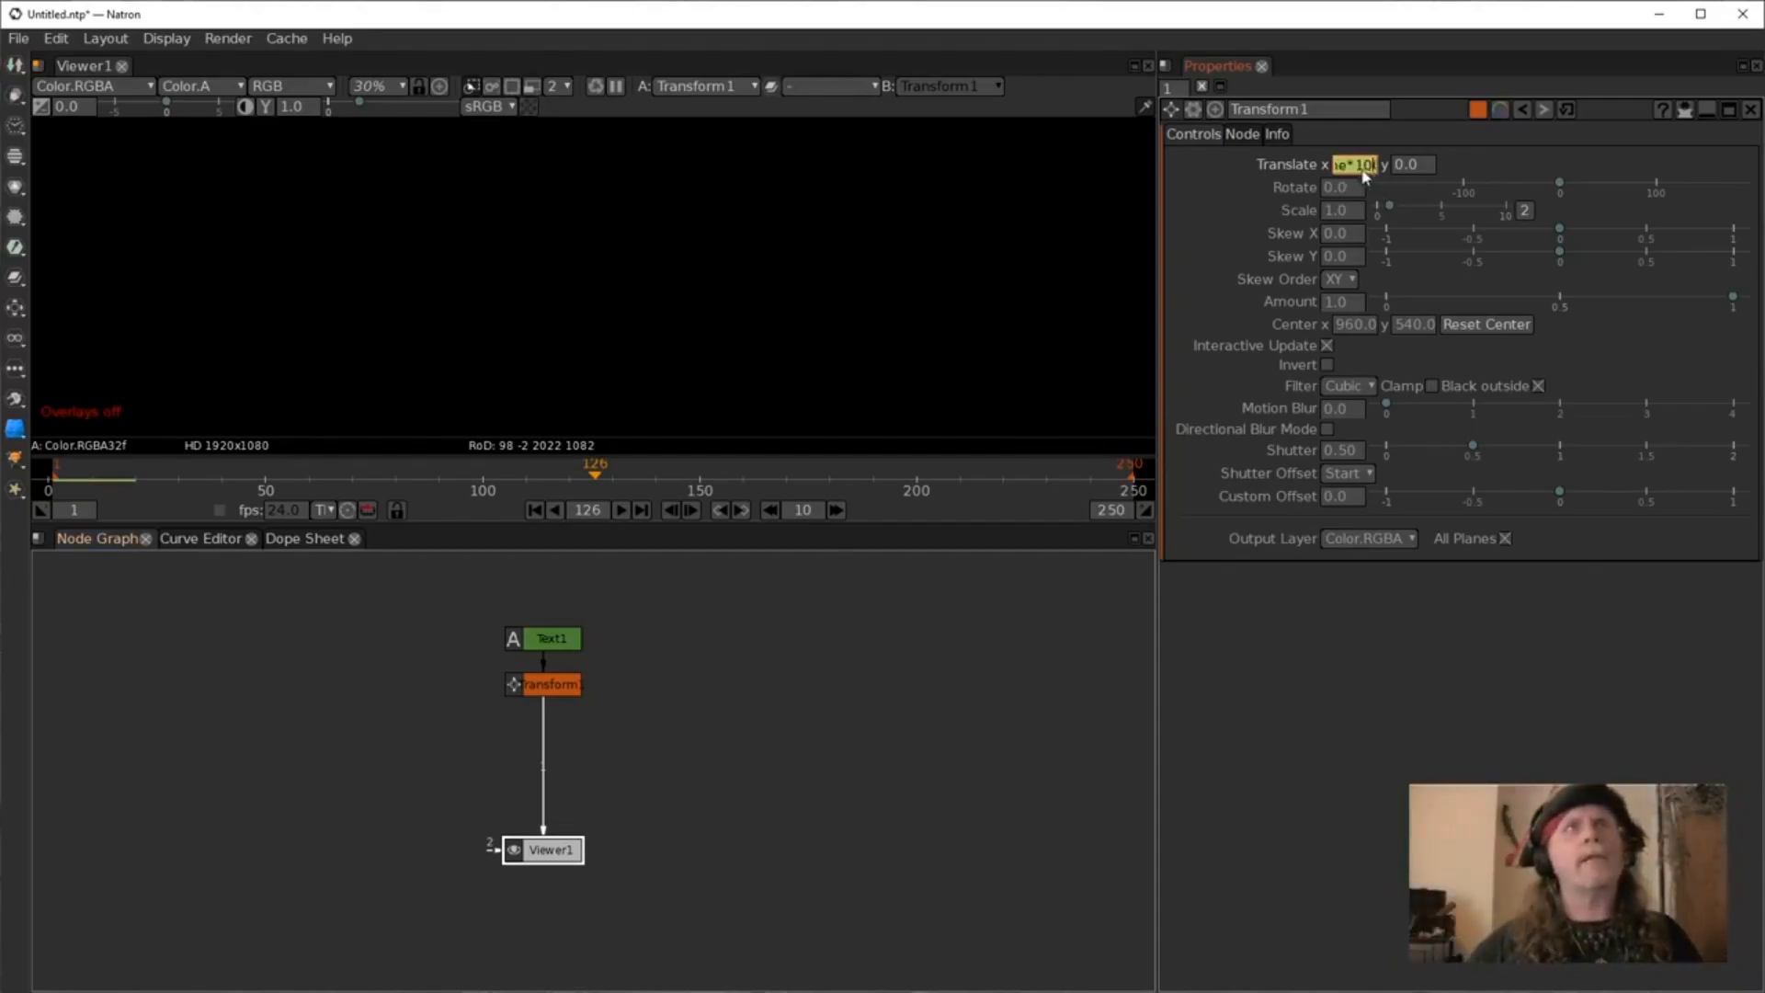
{"action": "right_click", "coordinate": [1365, 171]}
{"action": "left_click", "coordinate": [1427, 359]}
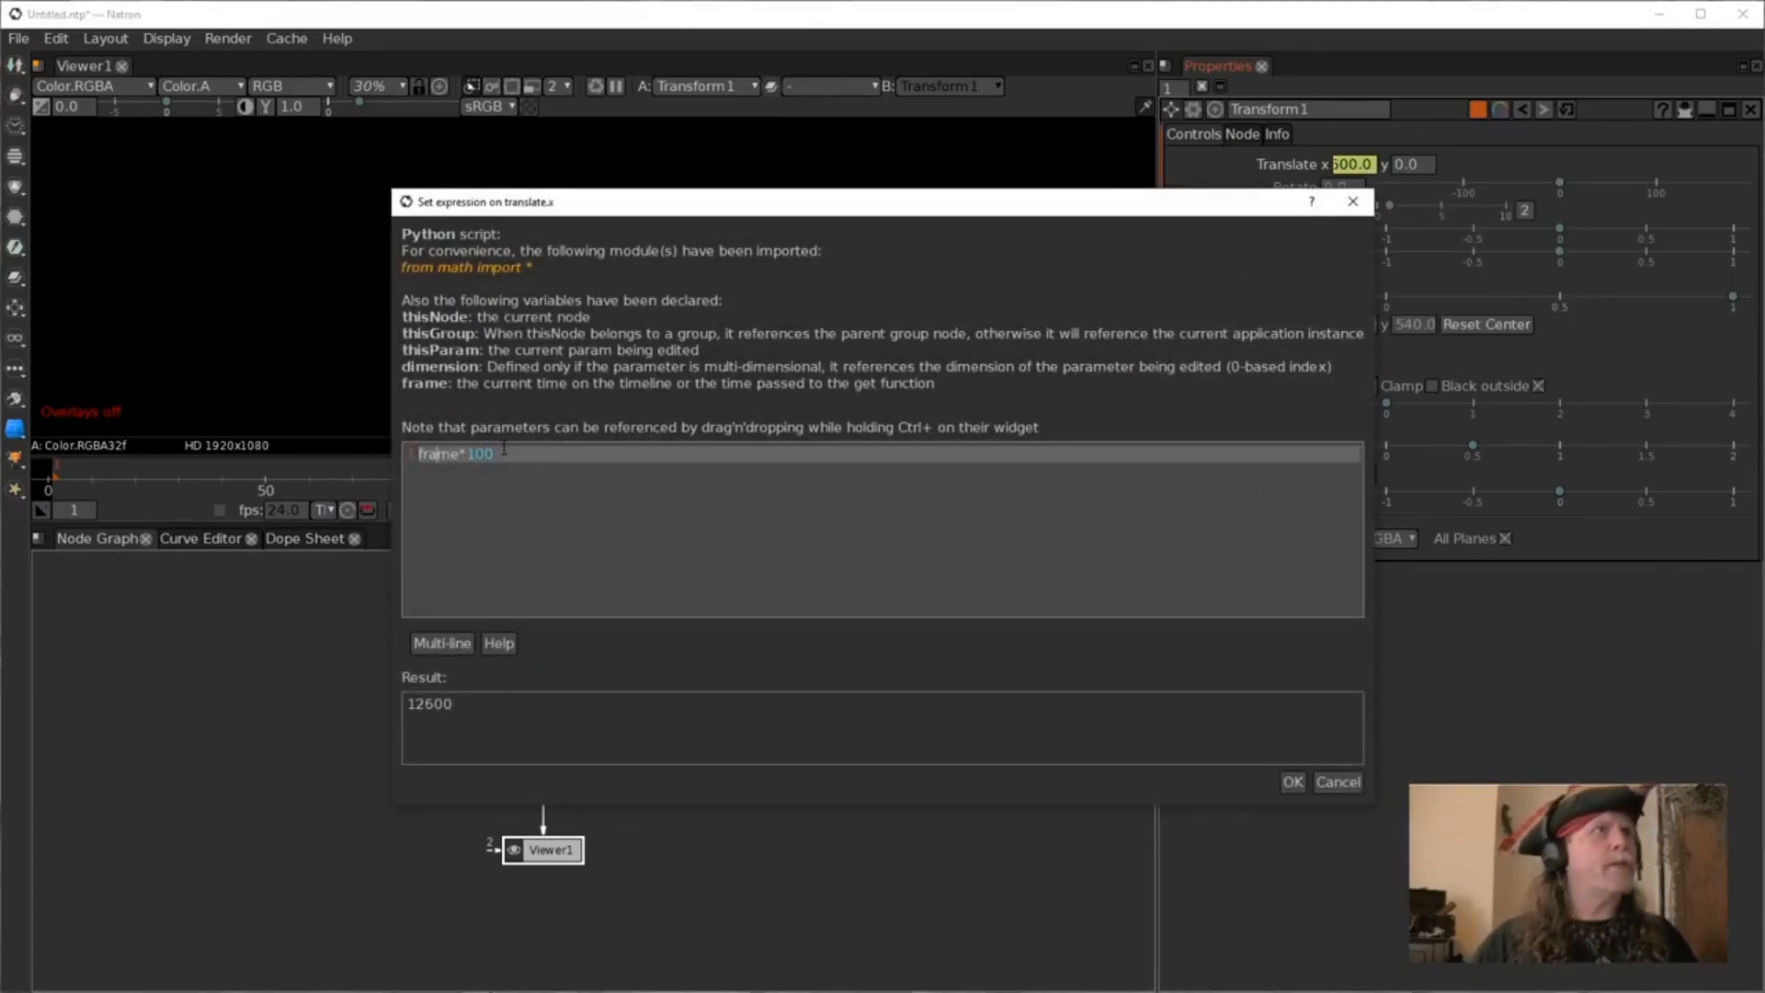
{"action": "type", "text": "("}
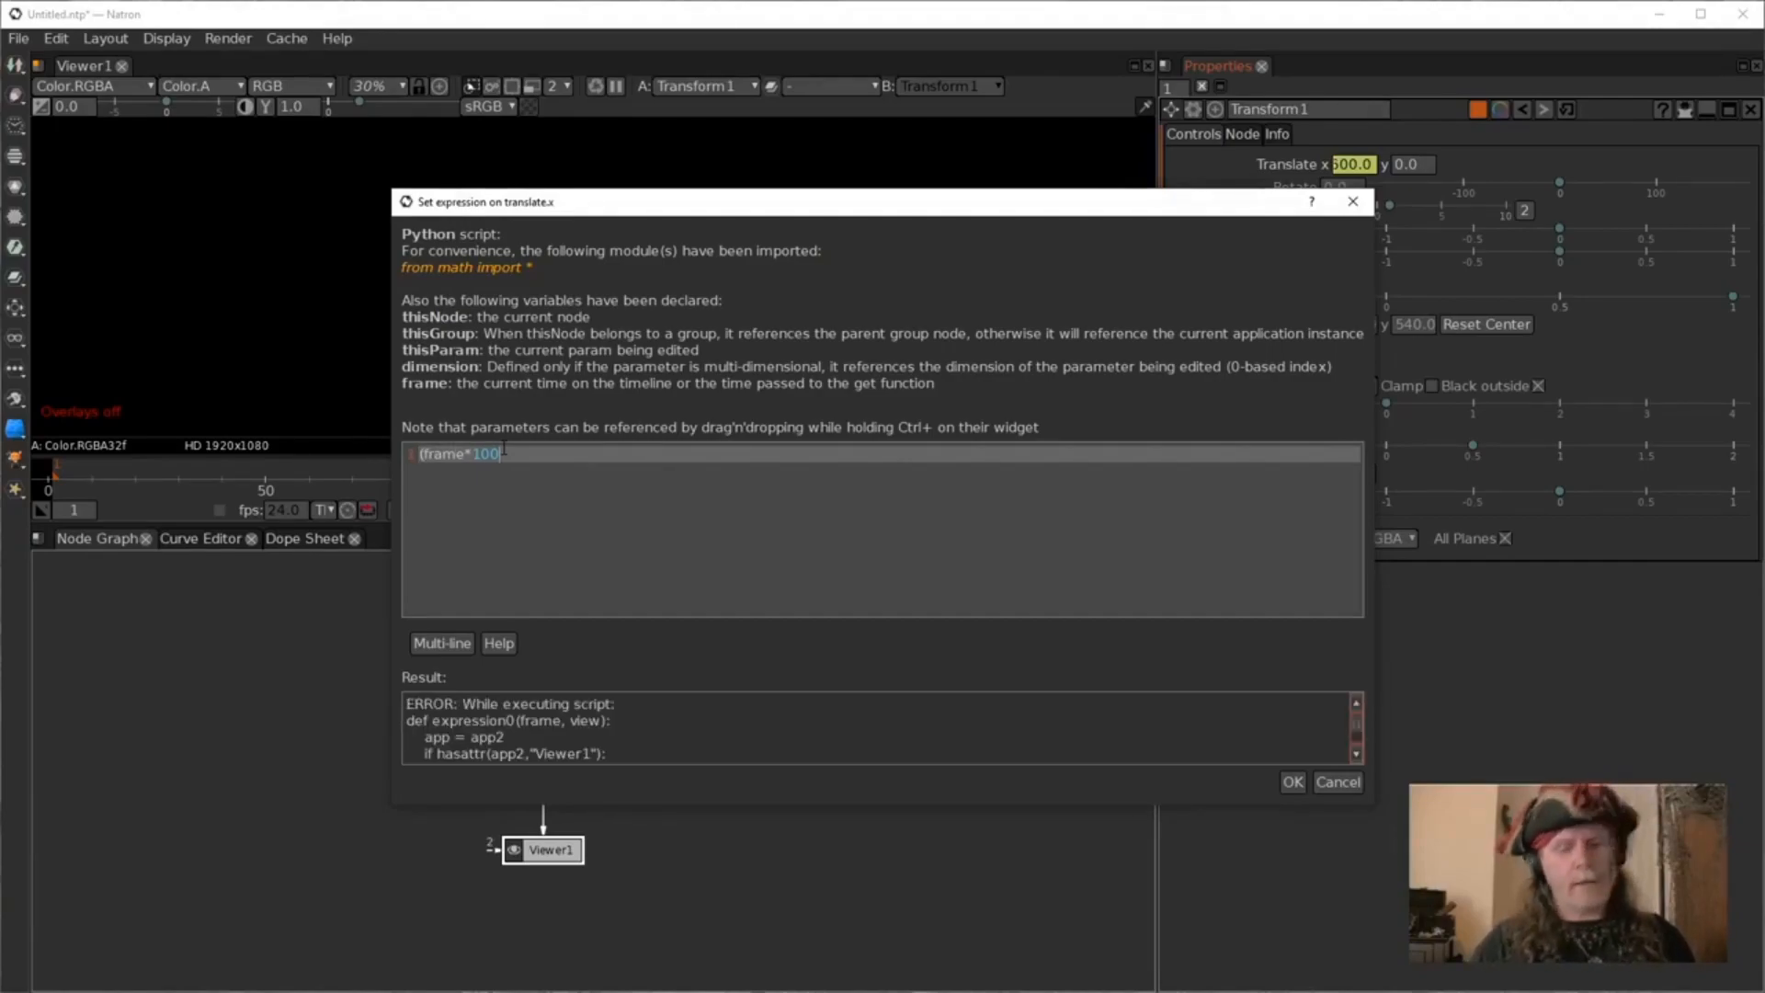
{"action": "type", "text": ")"}
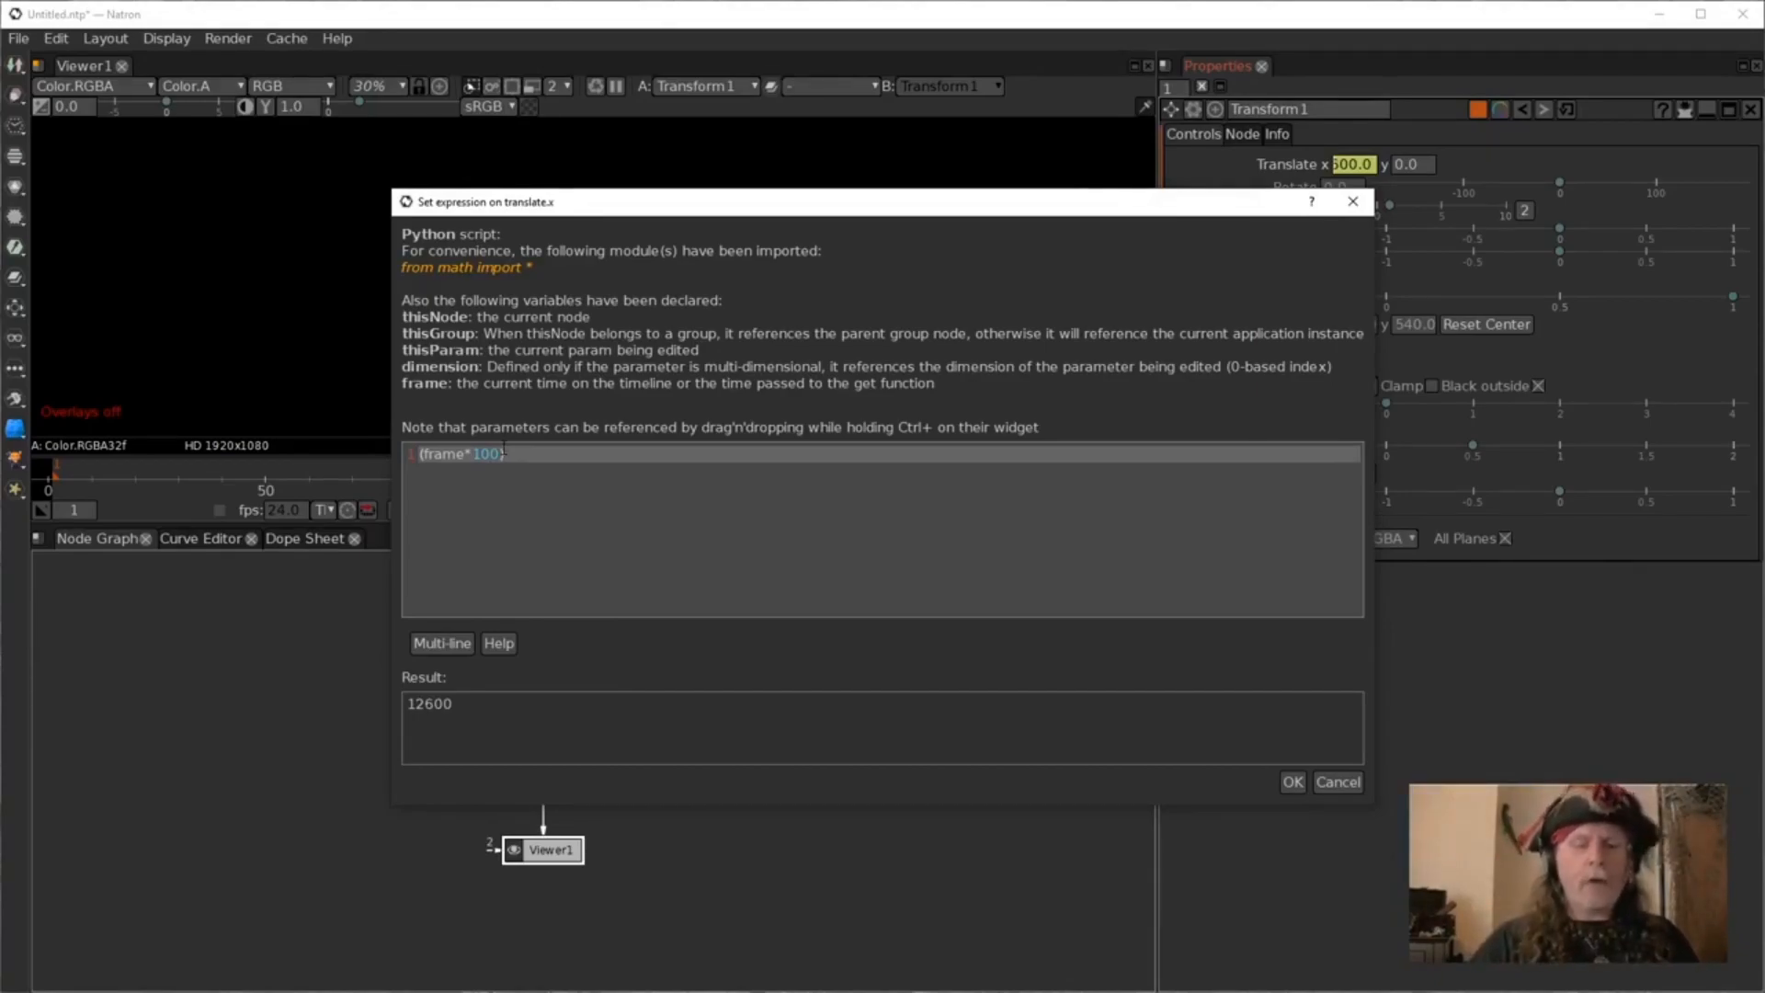
{"action": "type", "text": "-"}
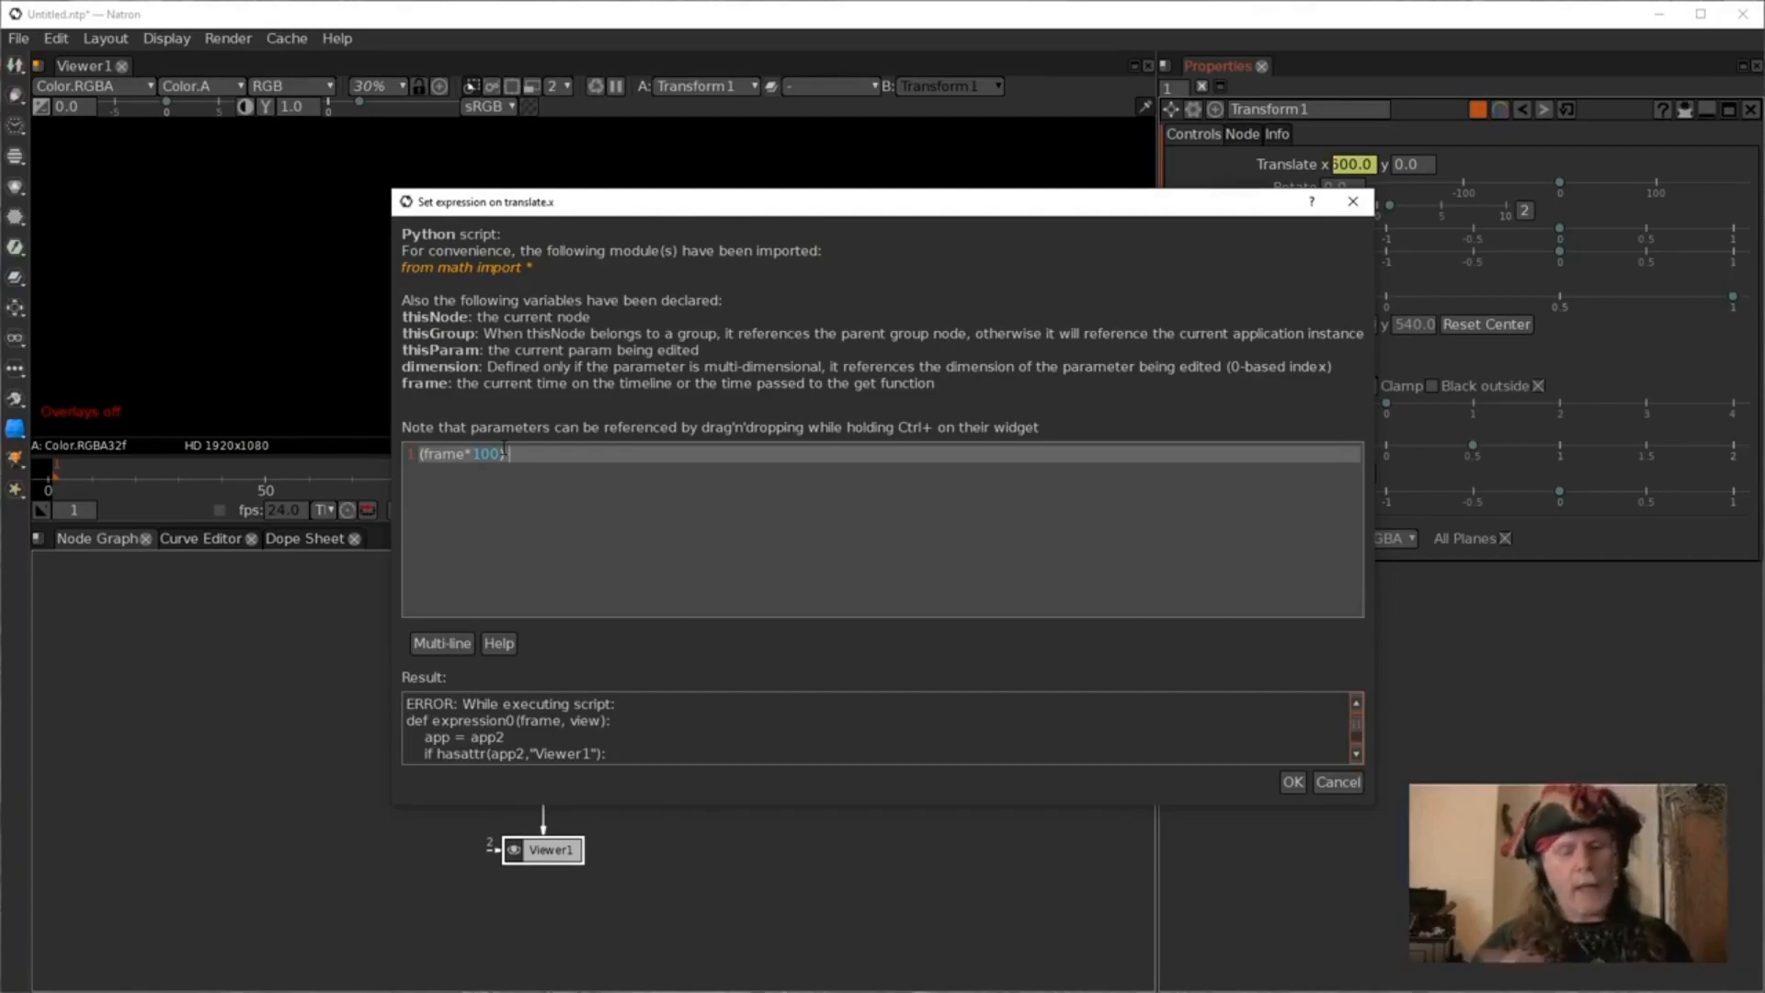
{"action": "type", "text": "("}
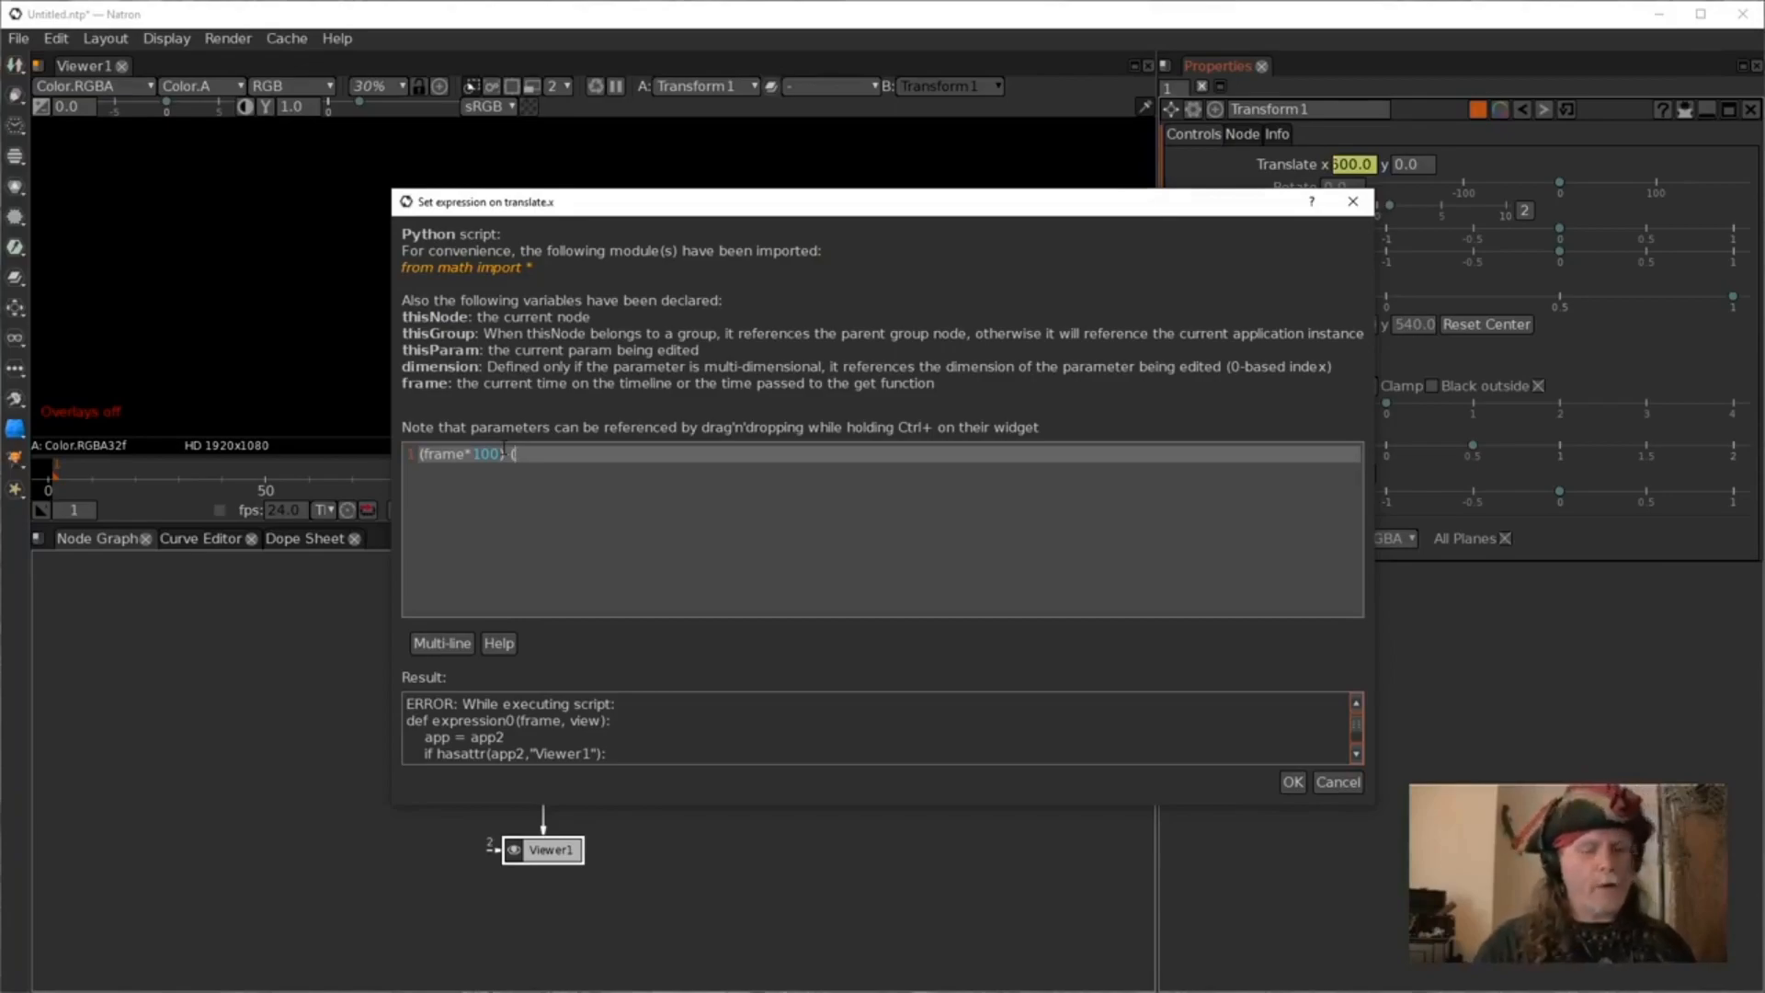
{"action": "type", "text": "920/2)"}
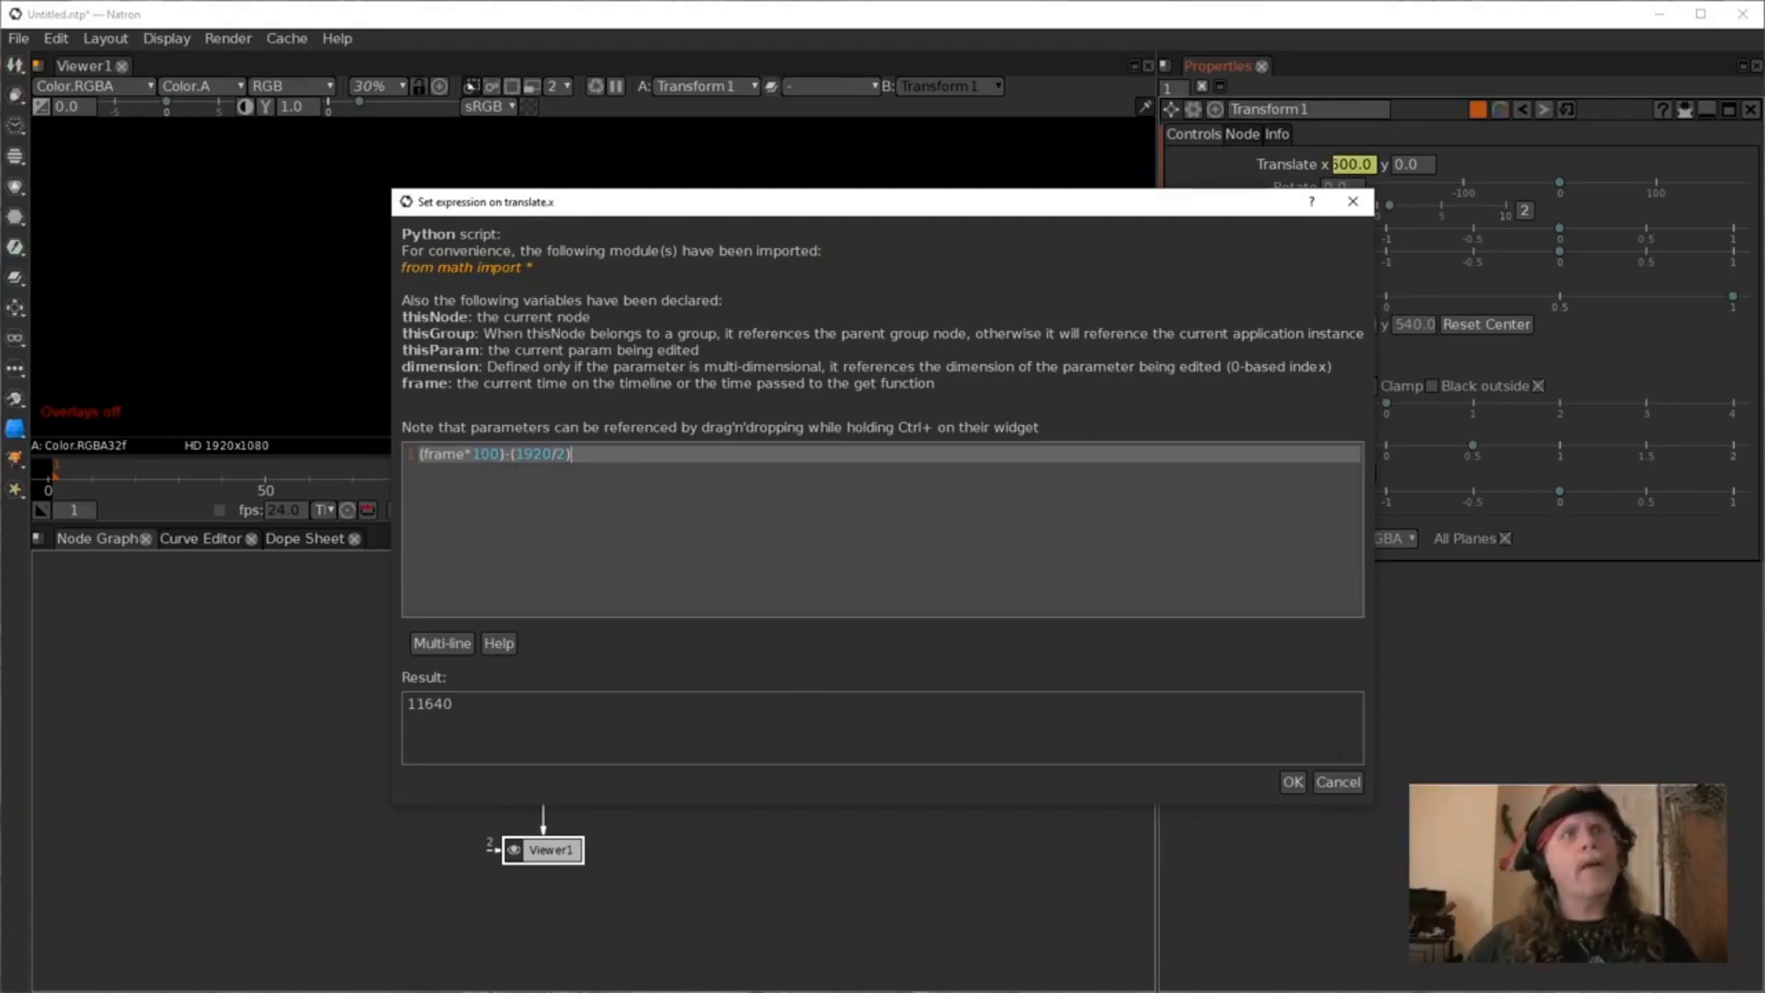
{"action": "left_click", "coordinate": [1290, 782]}
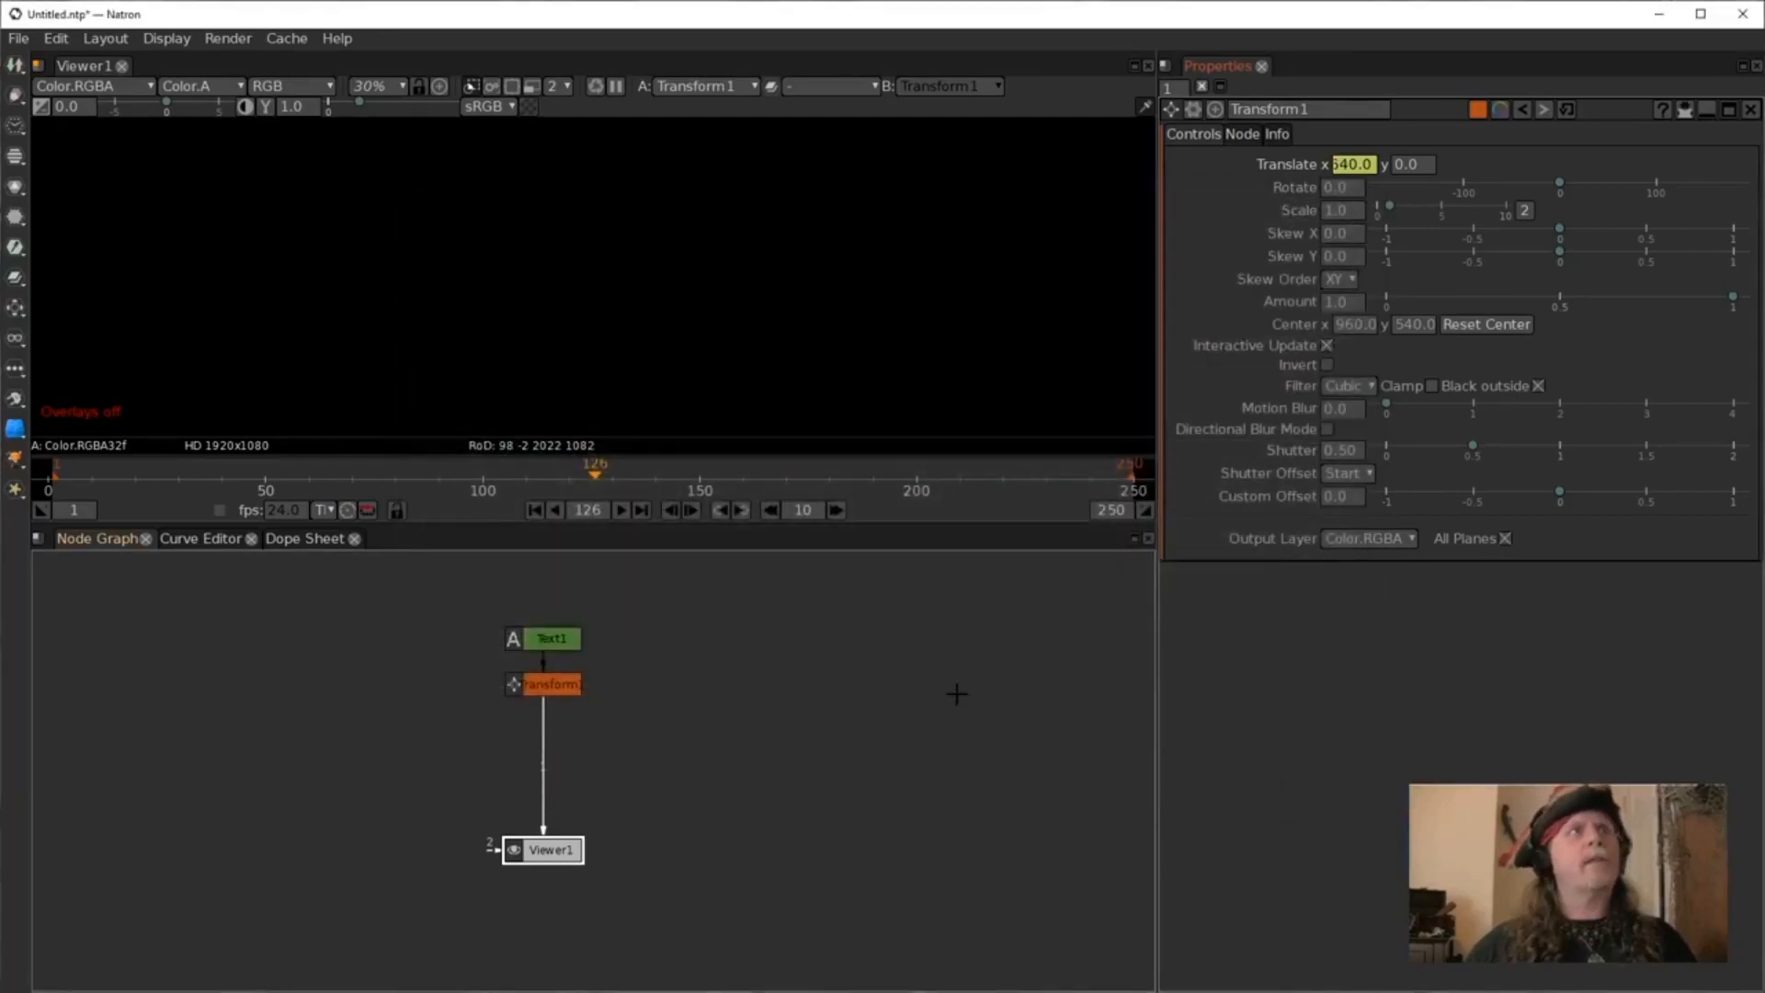
Rewind to the first frame and play the animation.
{"action": "left_click", "coordinate": [536, 511]}
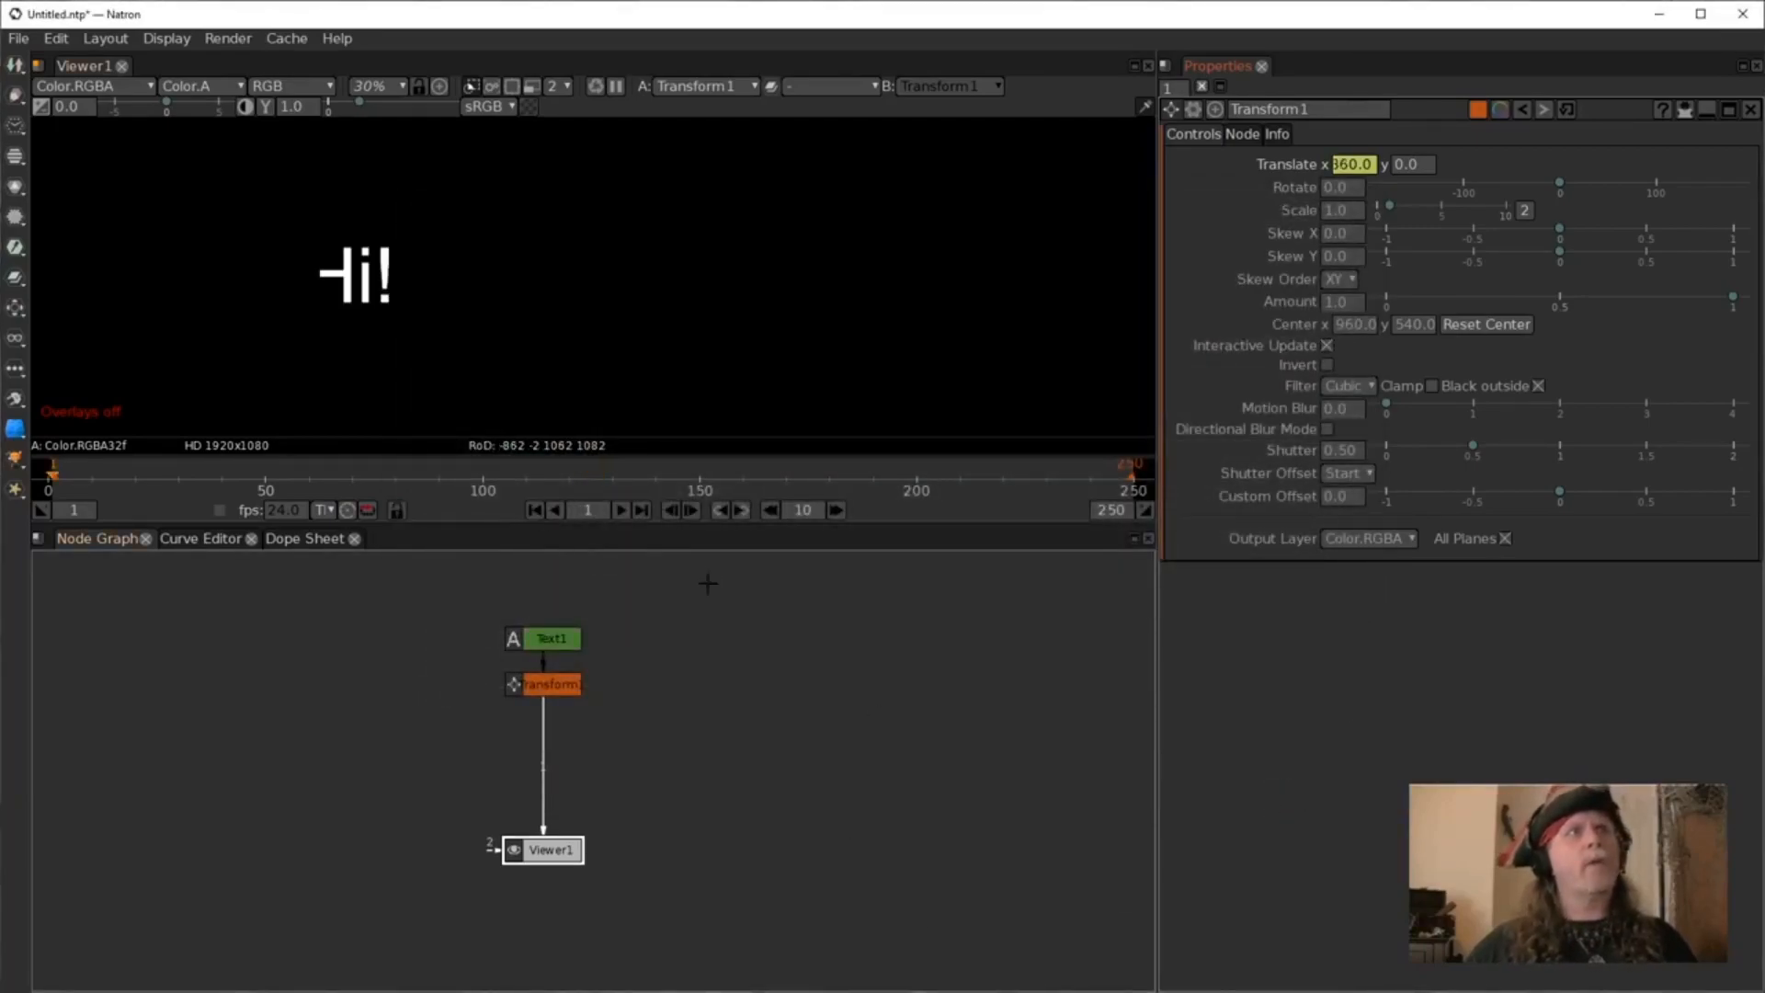
{"action": "left_click", "coordinate": [622, 511]}
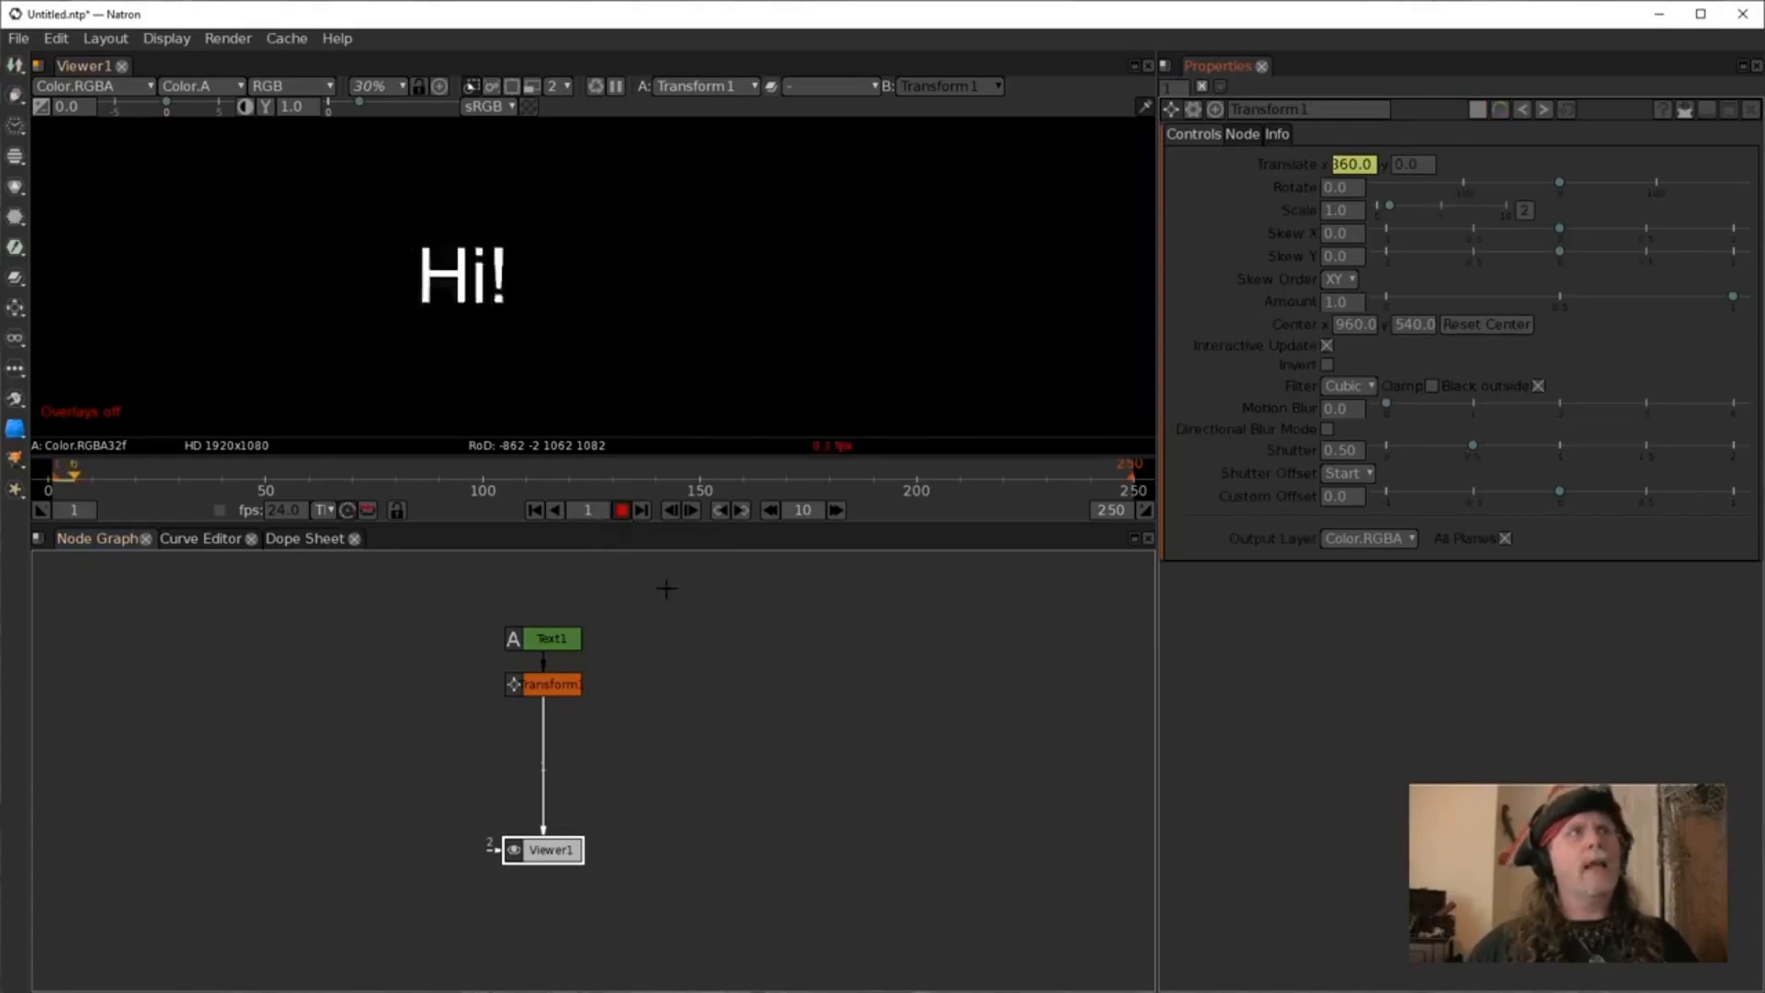
Turn the viewer overlays back on and stop the playback.
{"action": "right_click", "coordinate": [644, 330]}
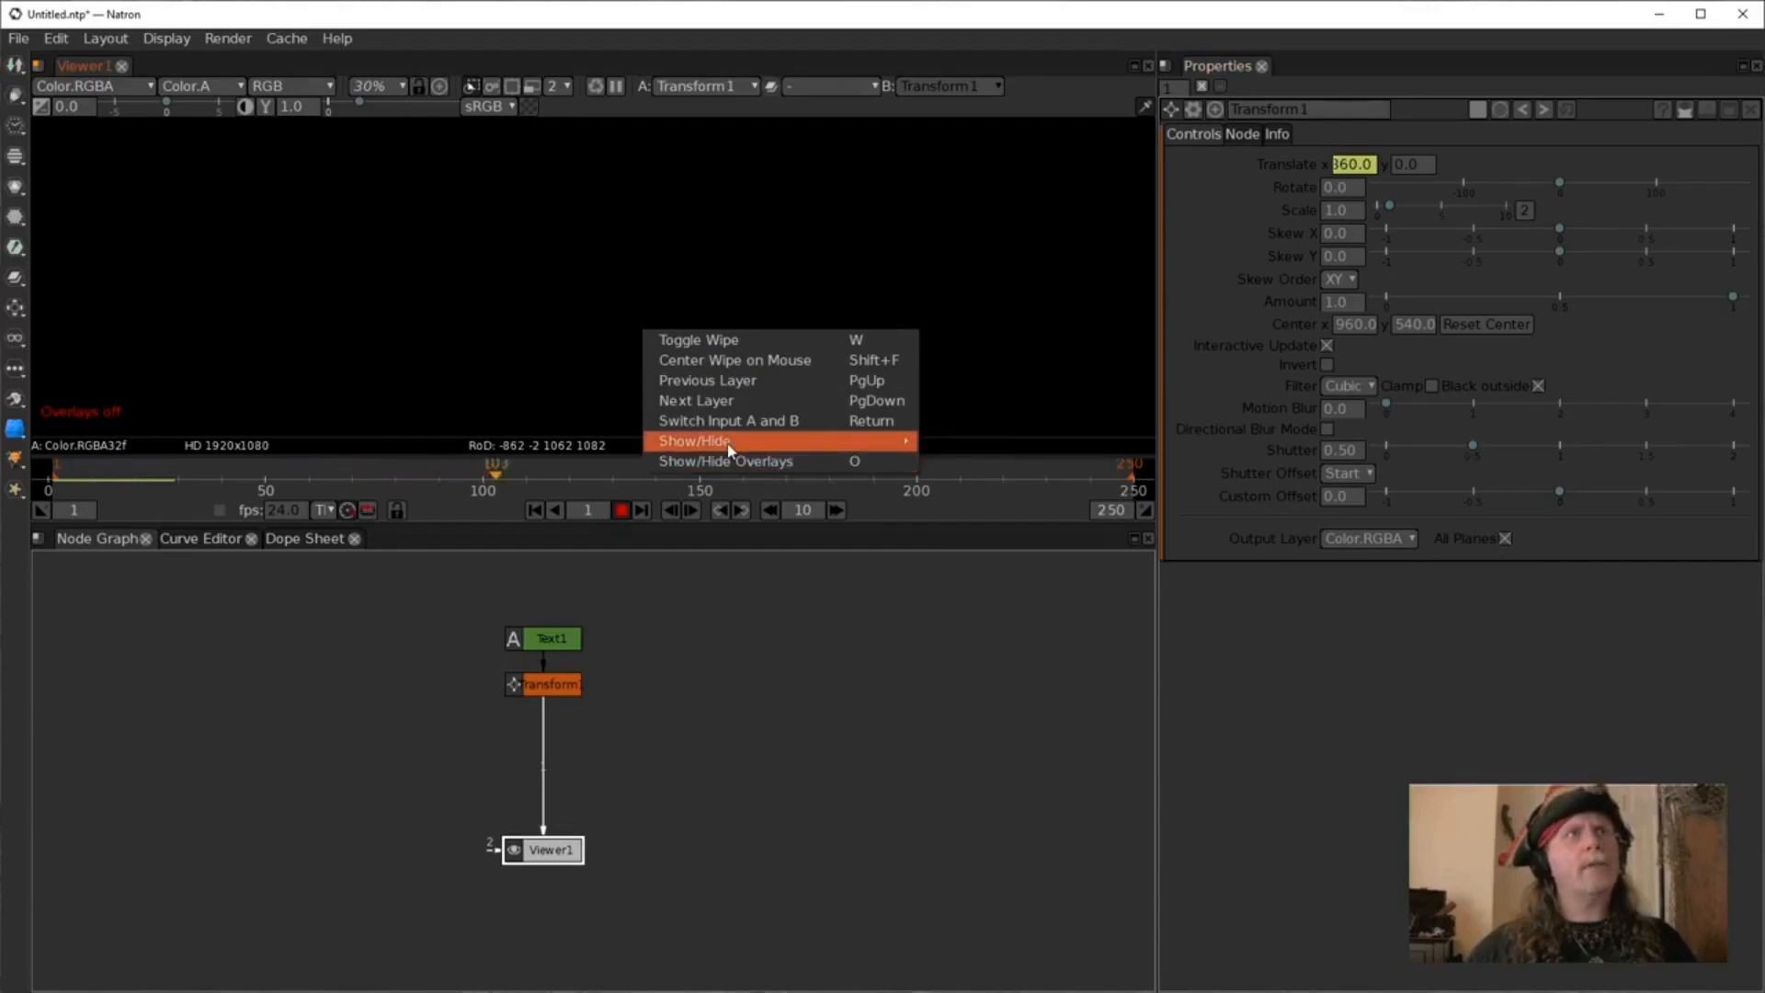
{"action": "left_click", "coordinate": [726, 461]}
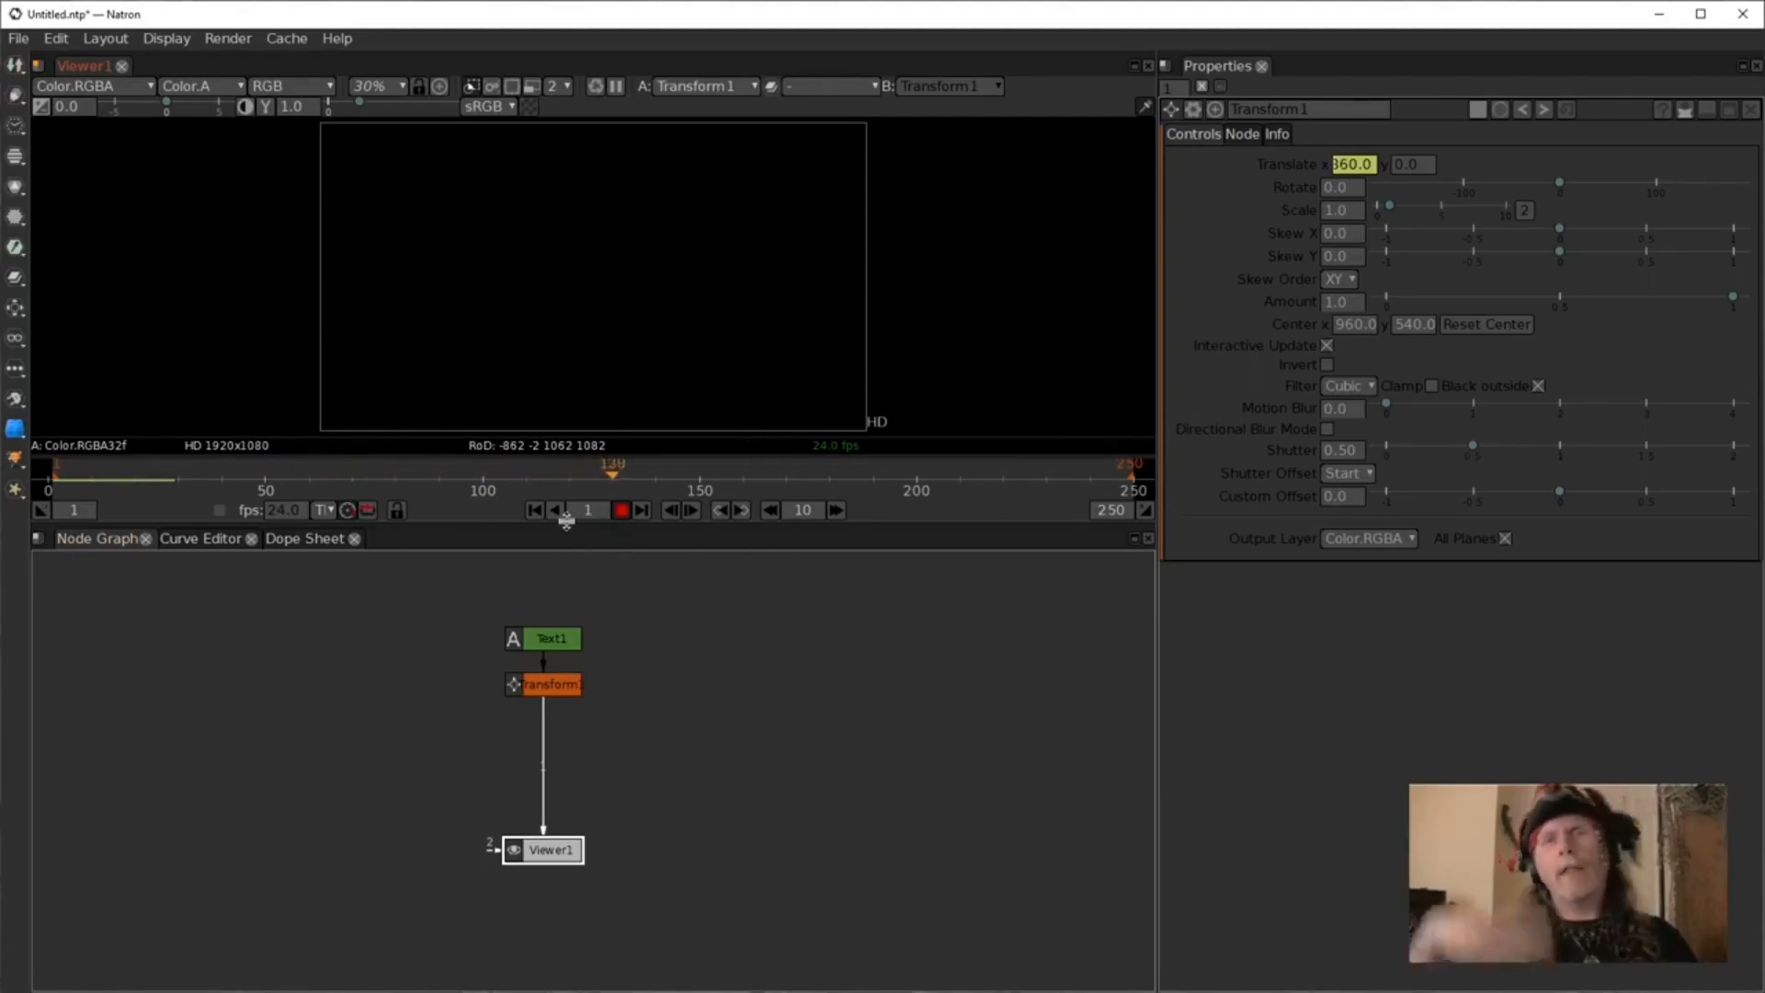
{"action": "left_click", "coordinate": [623, 510]}
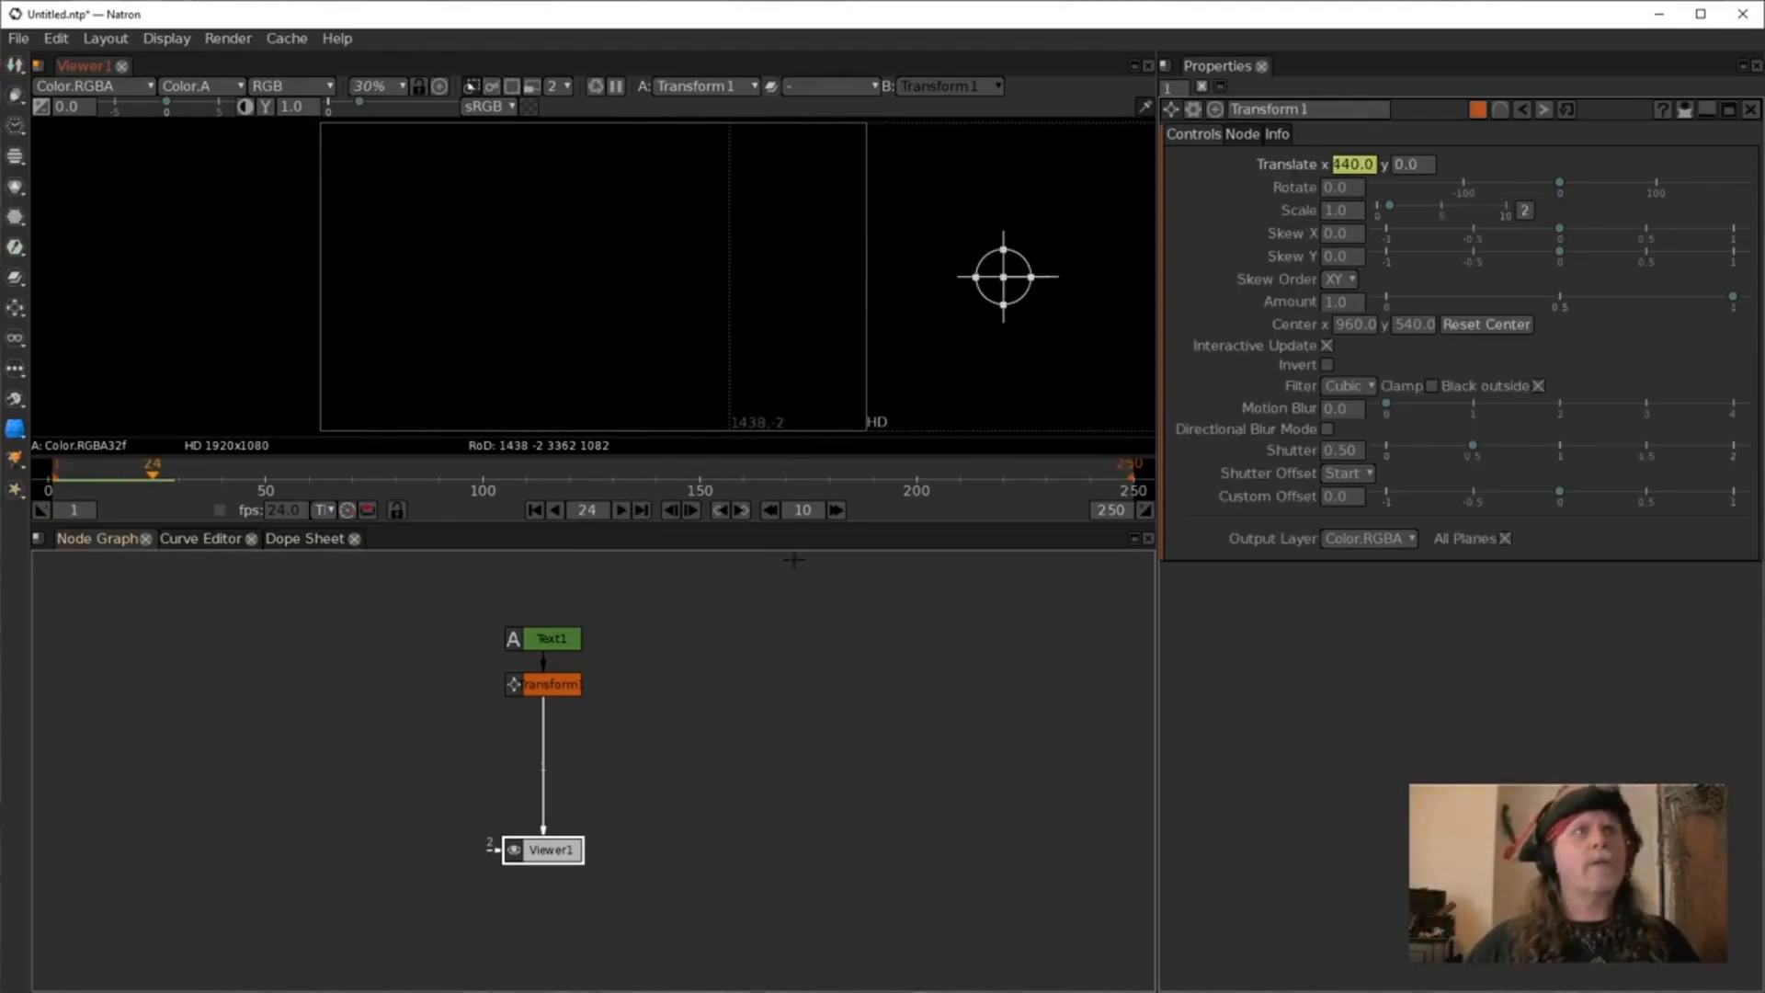
Open the translate X expression in the expression dialog to review it, then close it.
{"action": "double_click", "coordinate": [1355, 165]}
{"action": "type", "text": "920/2"}
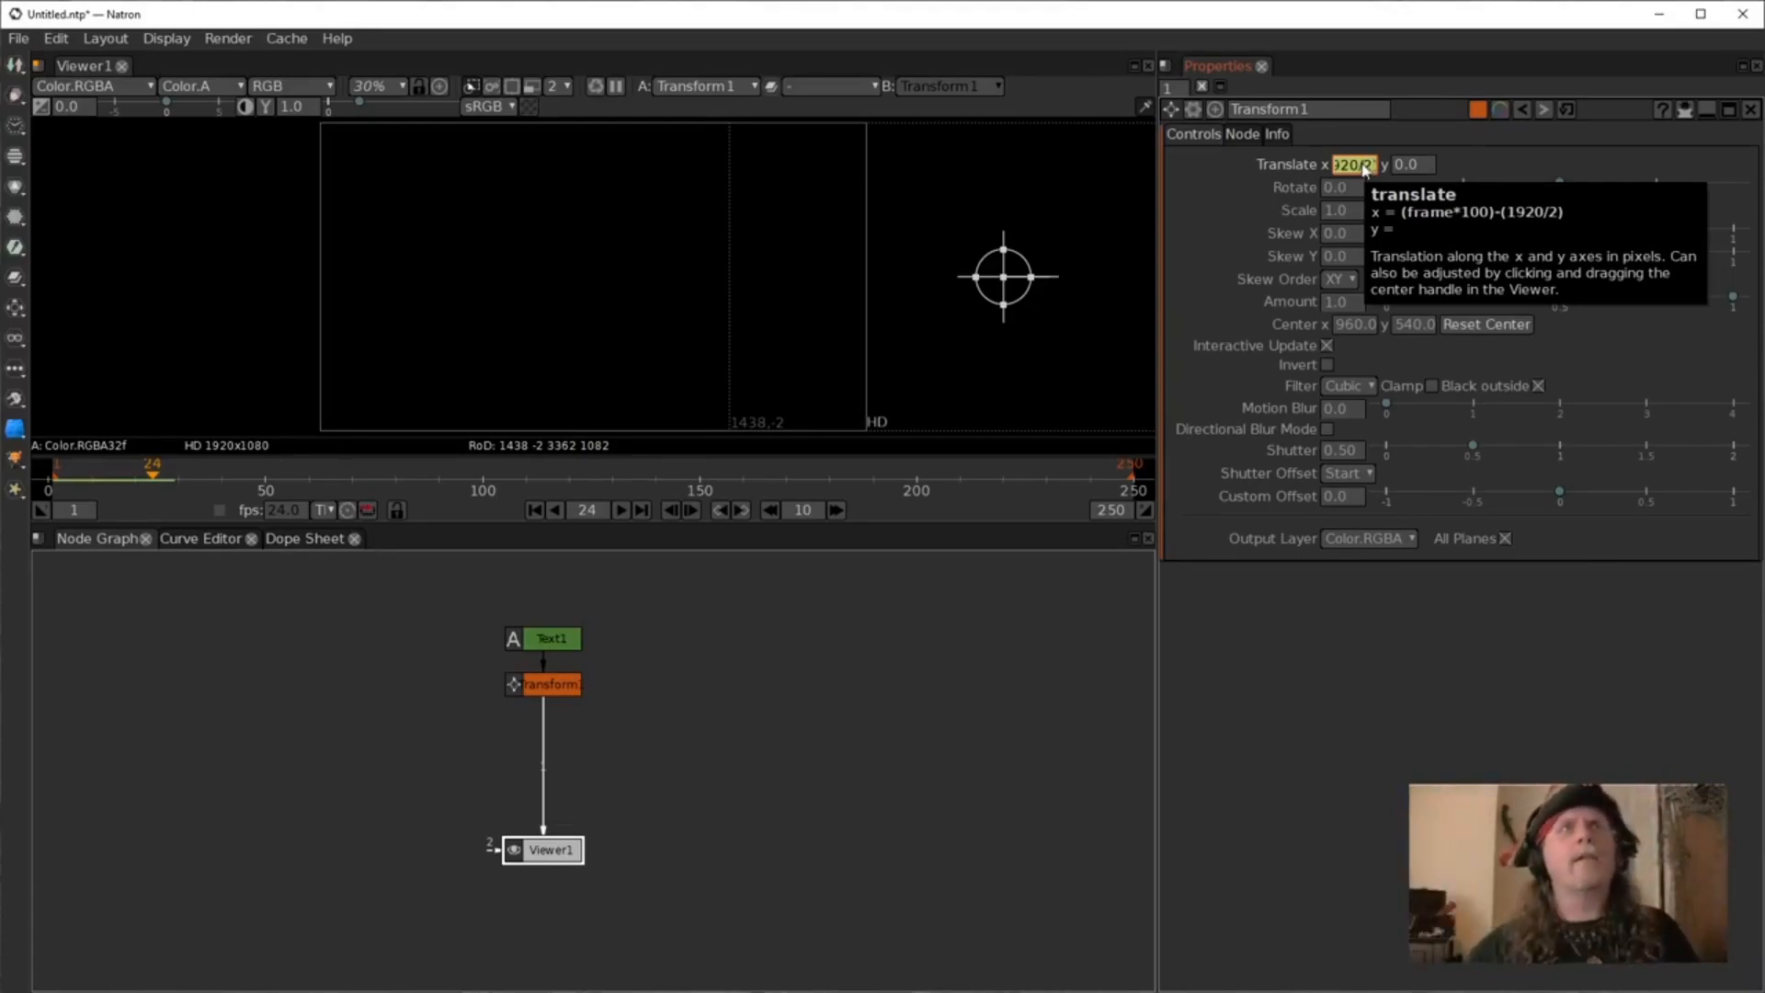
{"action": "right_click", "coordinate": [1366, 170]}
{"action": "left_click", "coordinate": [1406, 329]}
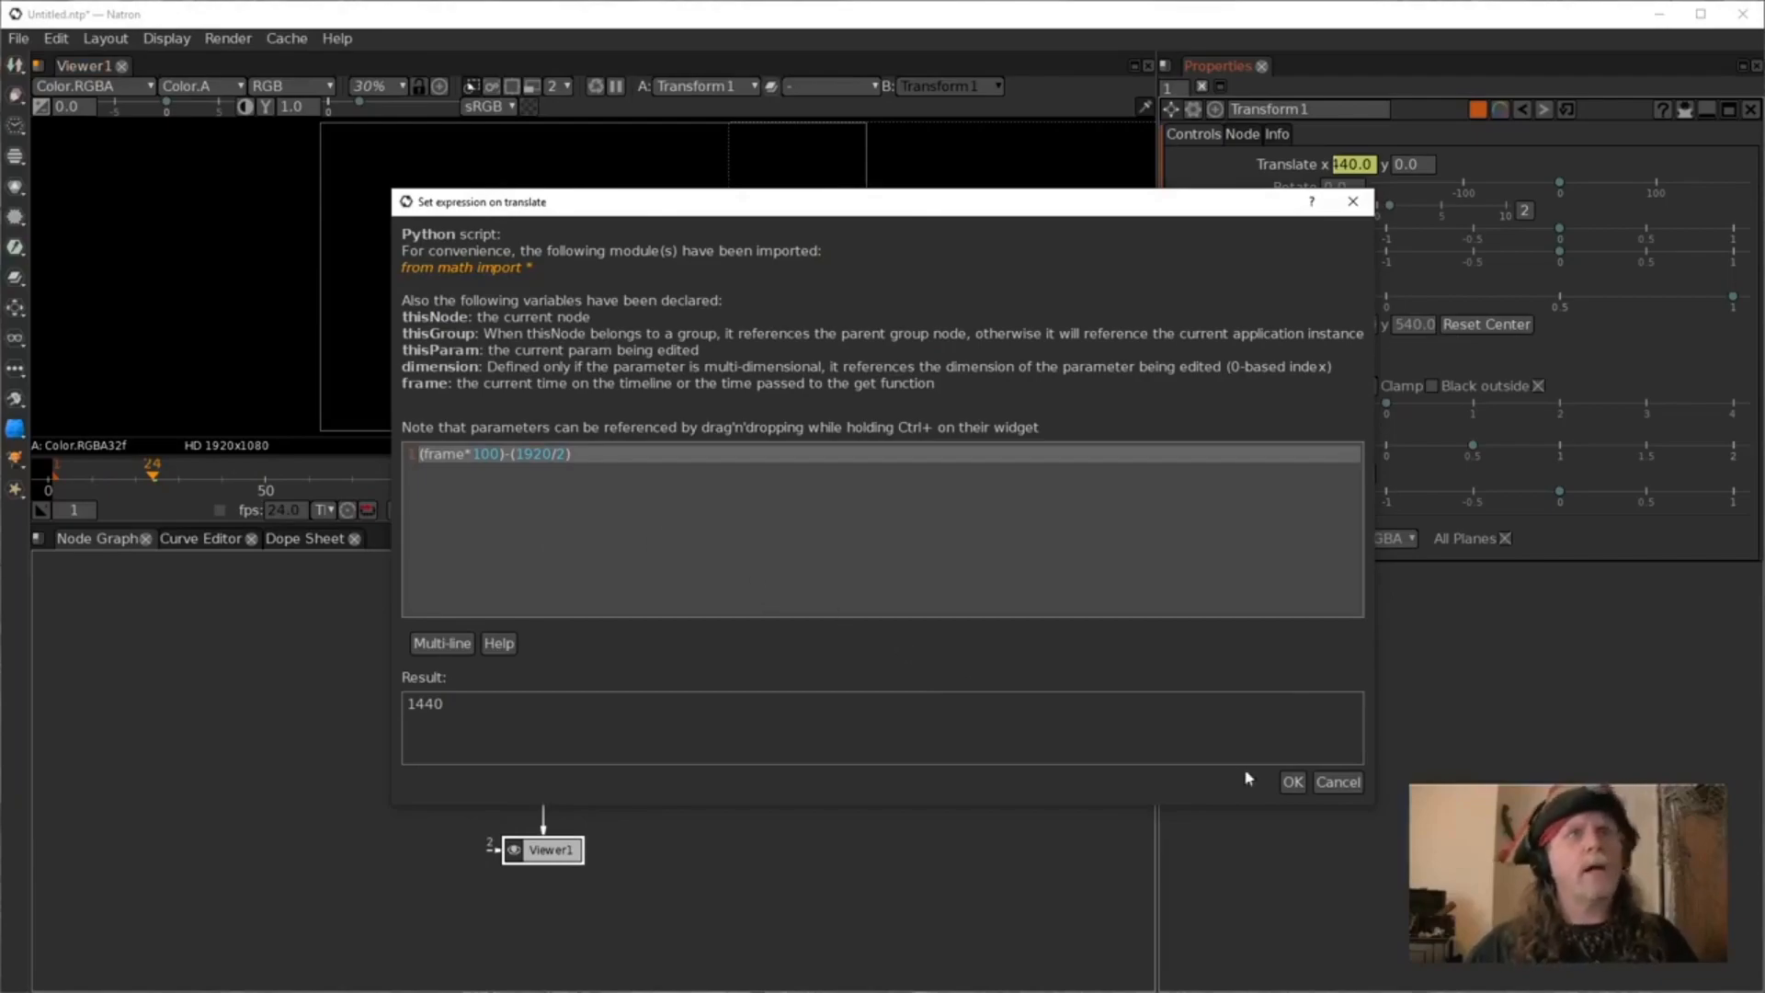
{"action": "left_click", "coordinate": [1293, 782]}
Edit the translate X expression to ((frame*100)%1920)-(1920/2) so the motion wraps around the frame width.
{"action": "right_click", "coordinate": [1365, 166]}
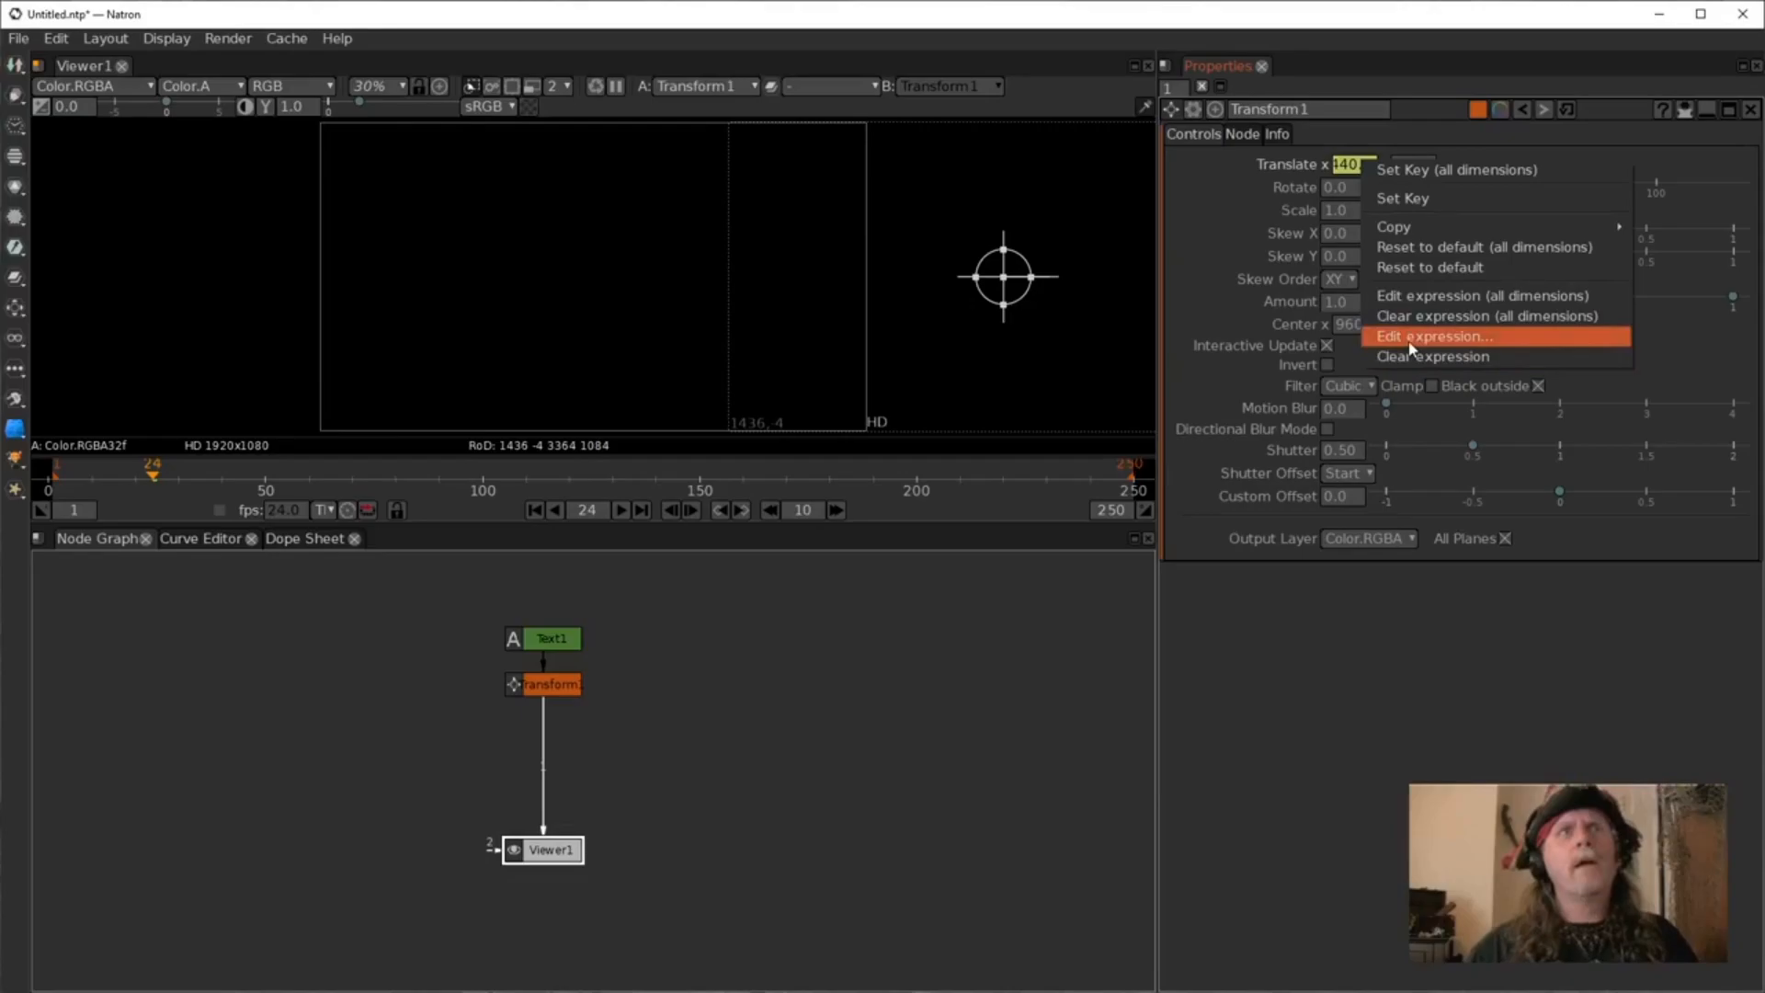
{"action": "left_click", "coordinate": [1434, 337]}
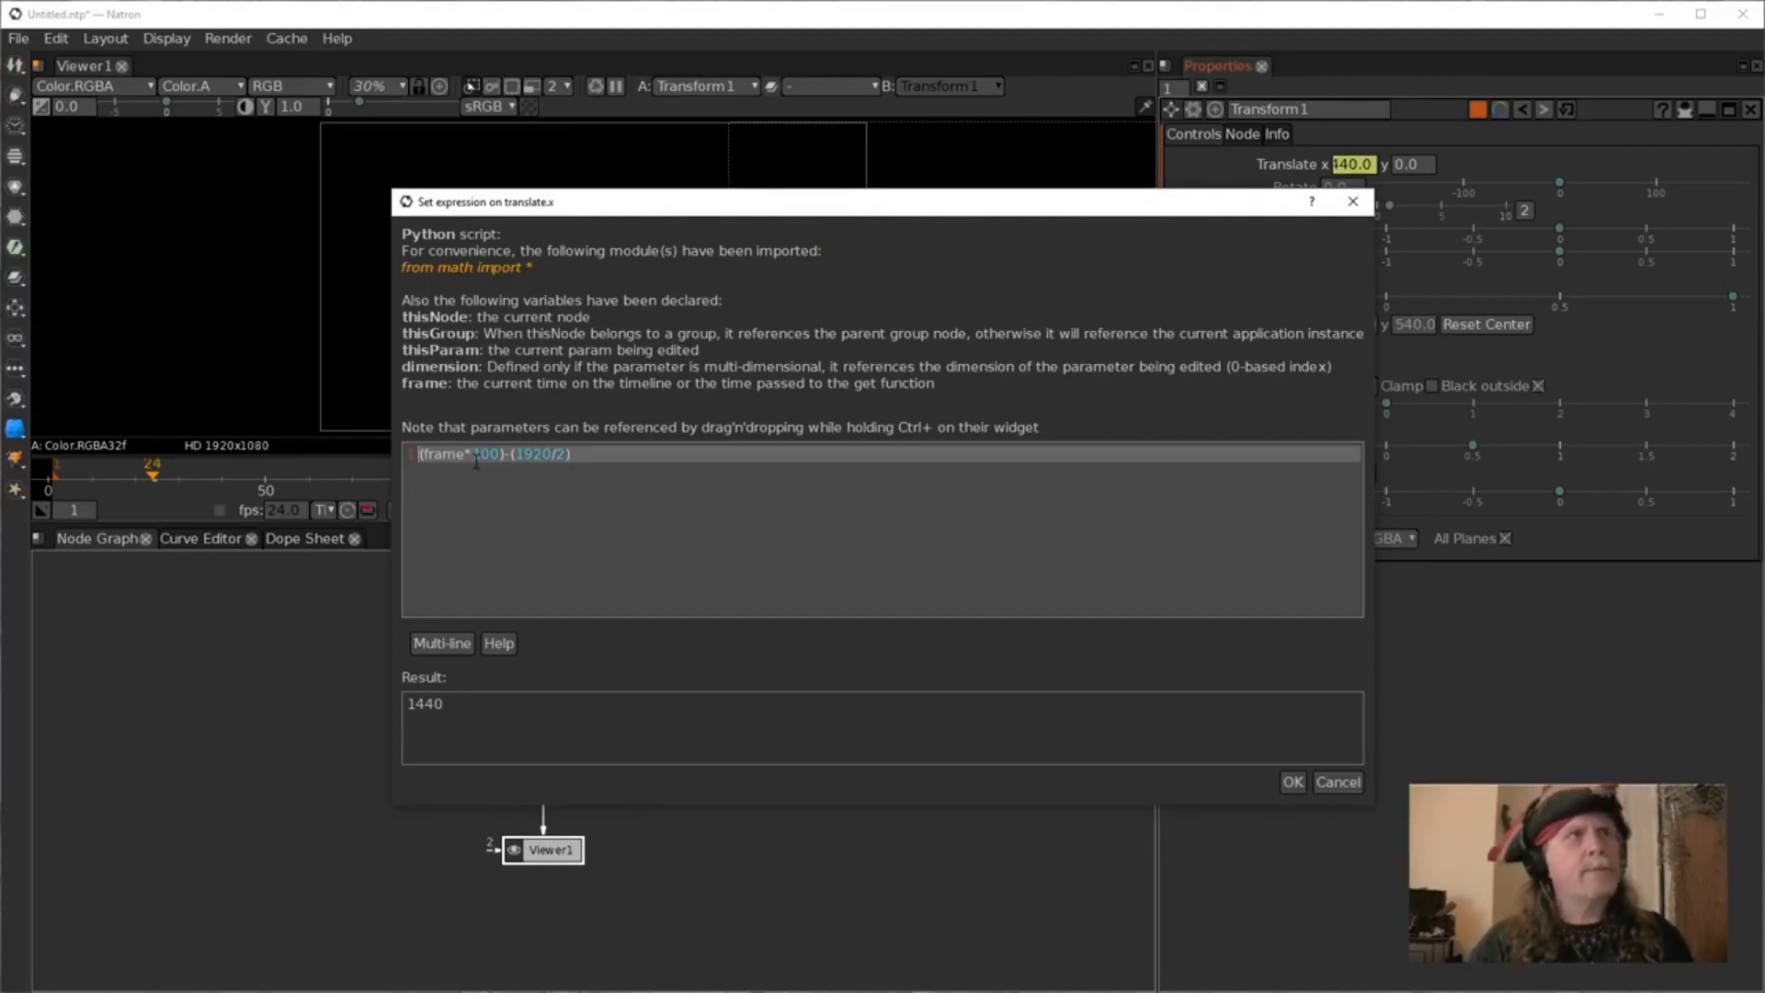
{"action": "type", "text": "("}
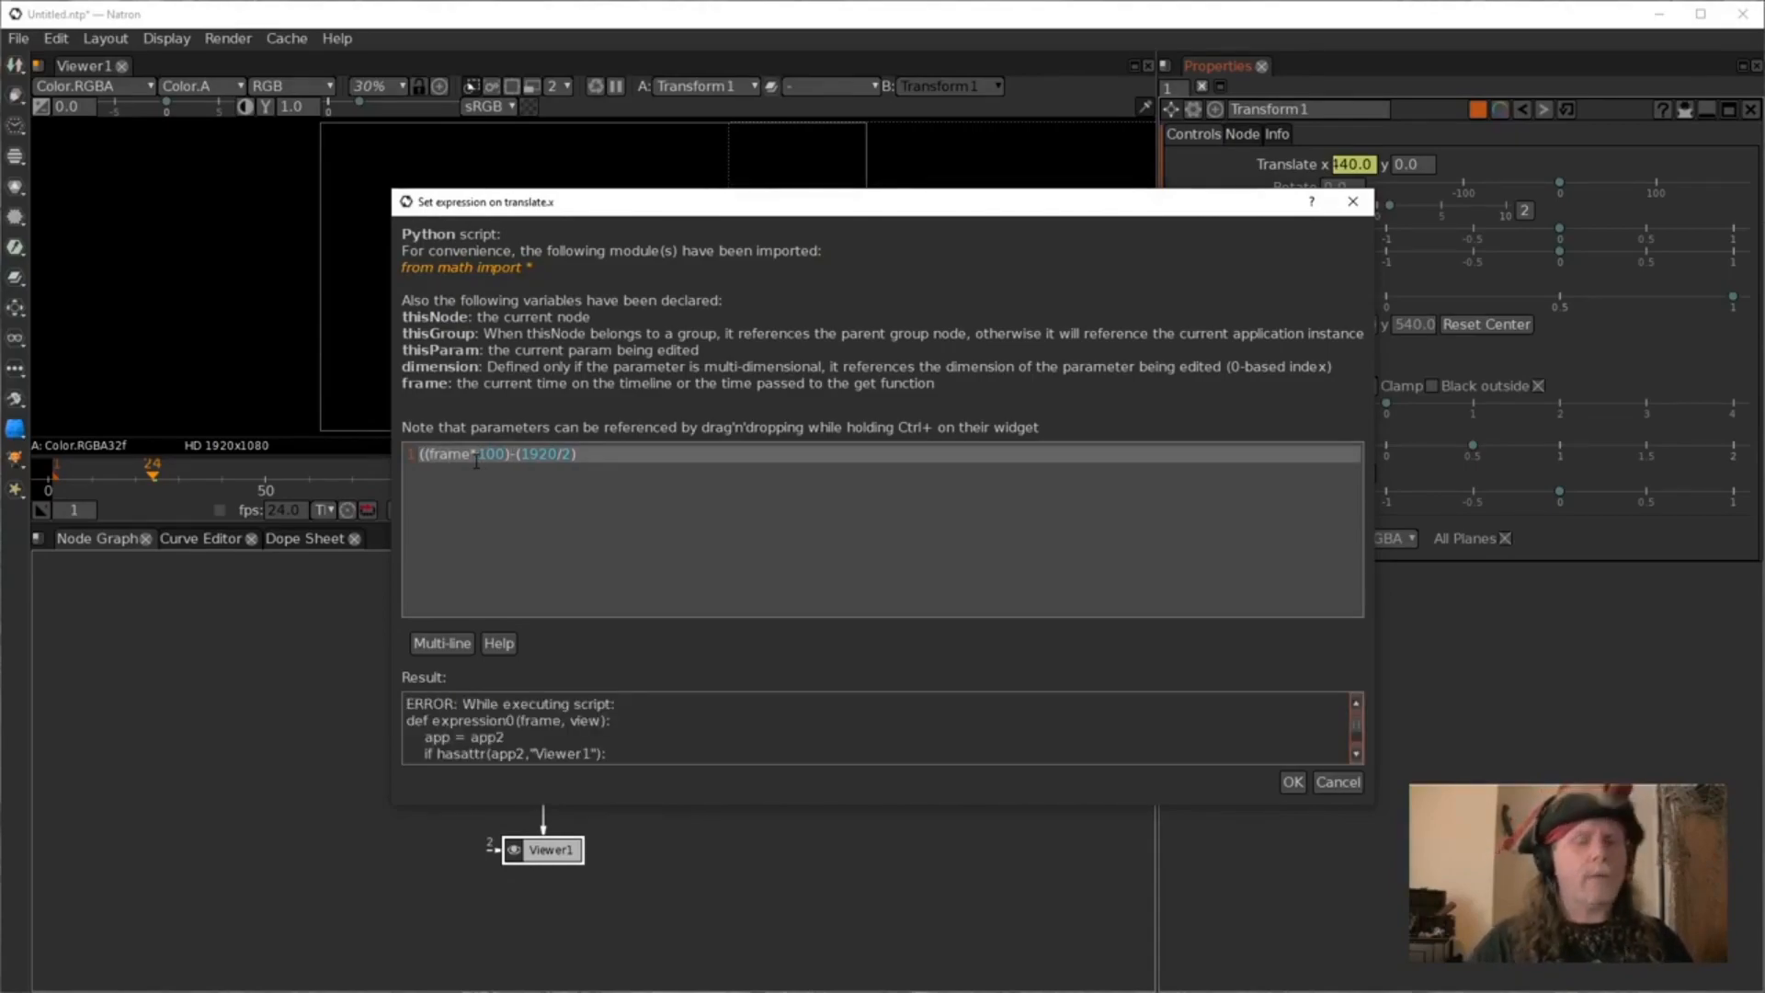
{"action": "type", "text": ")"}
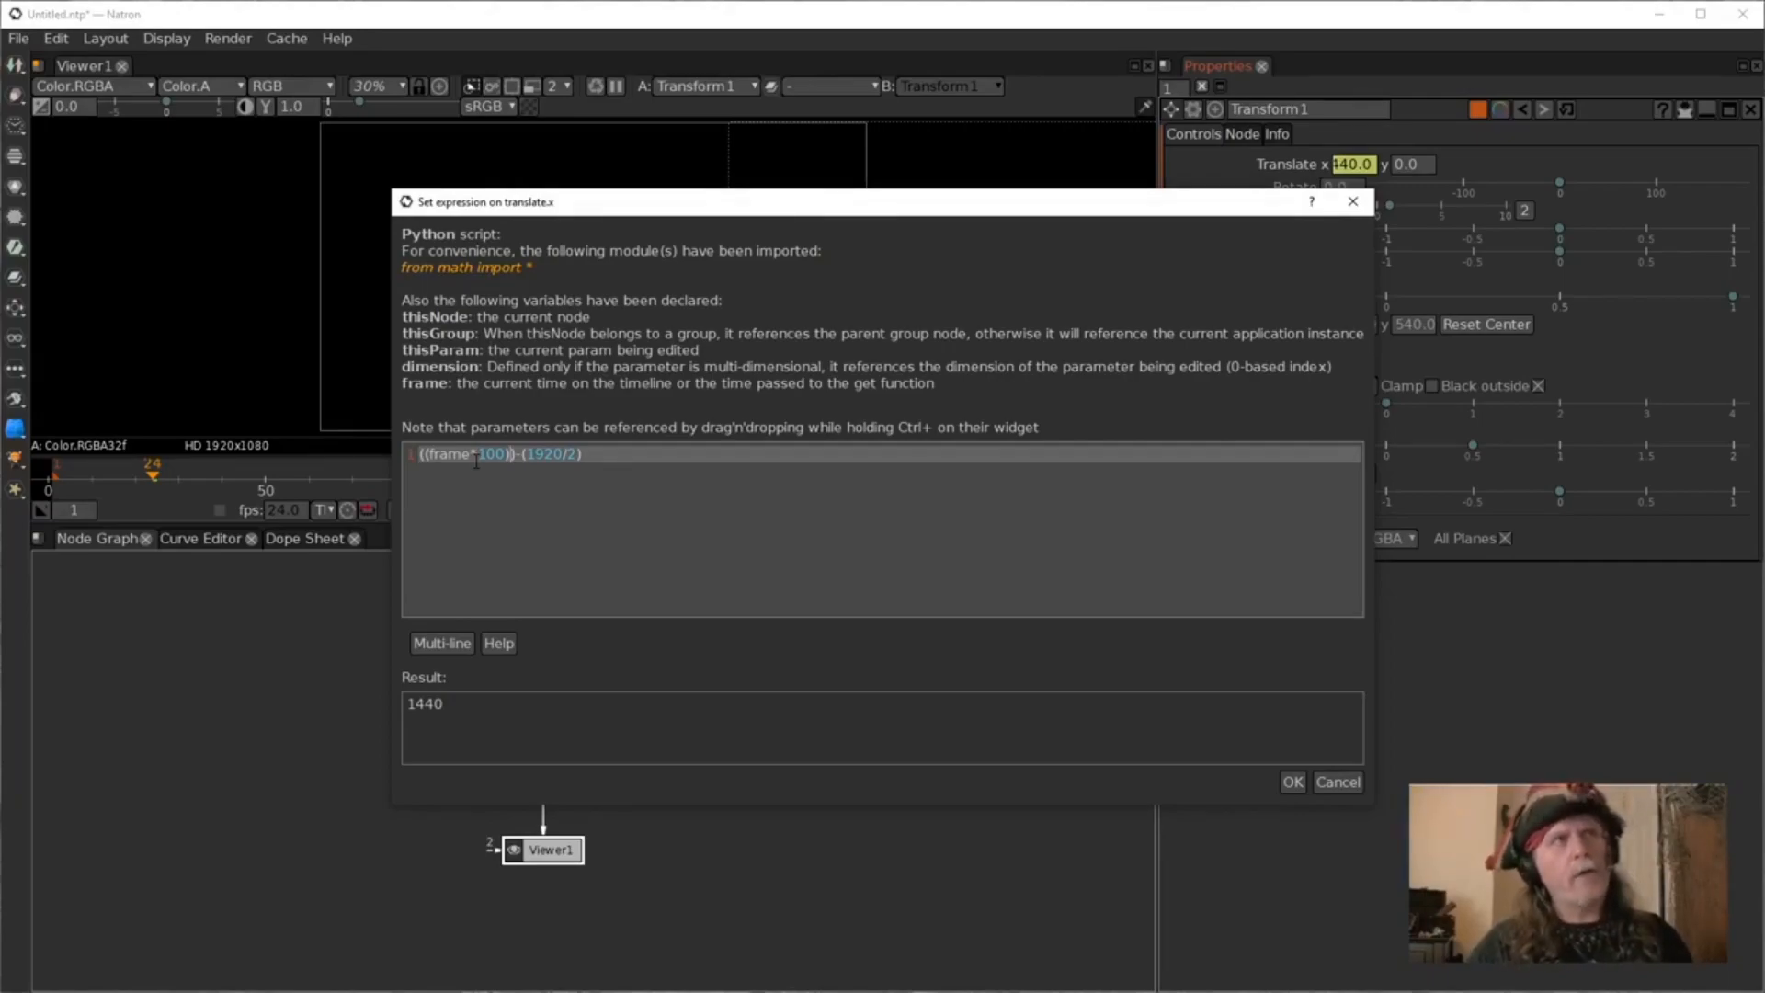
{"action": "type", "text": "%"}
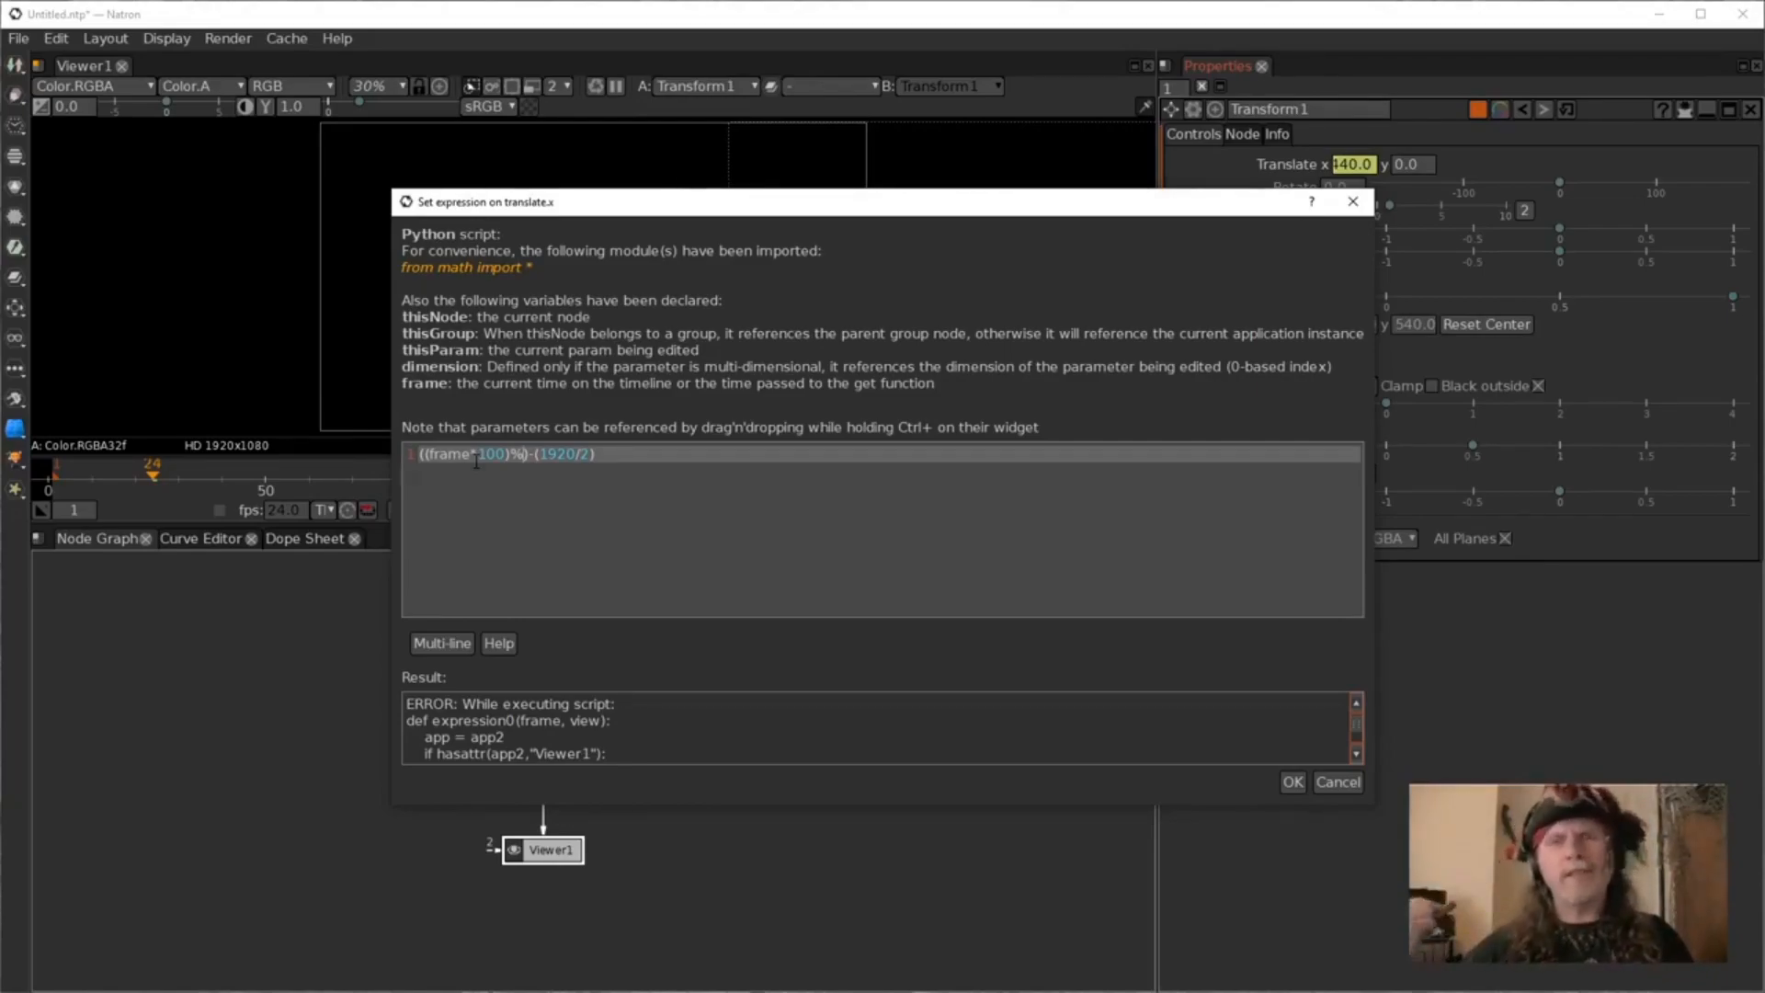
{"action": "type", "text": "1920"}
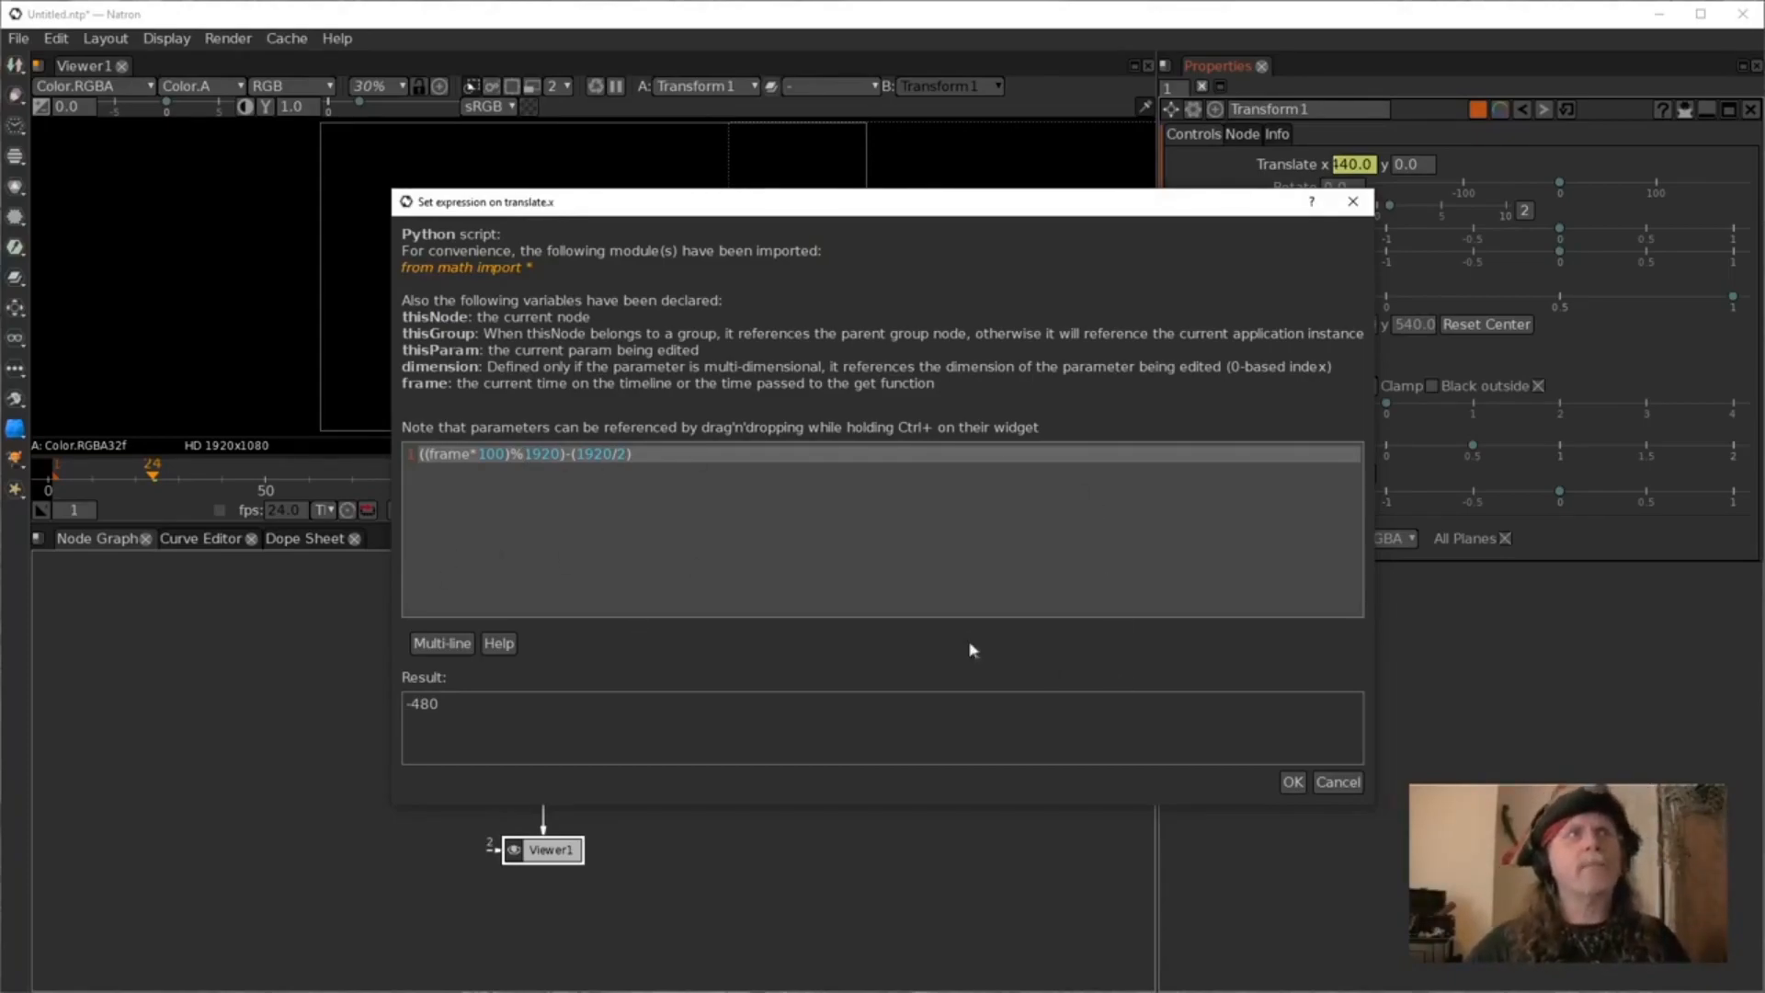
{"action": "left_click", "coordinate": [1292, 781]}
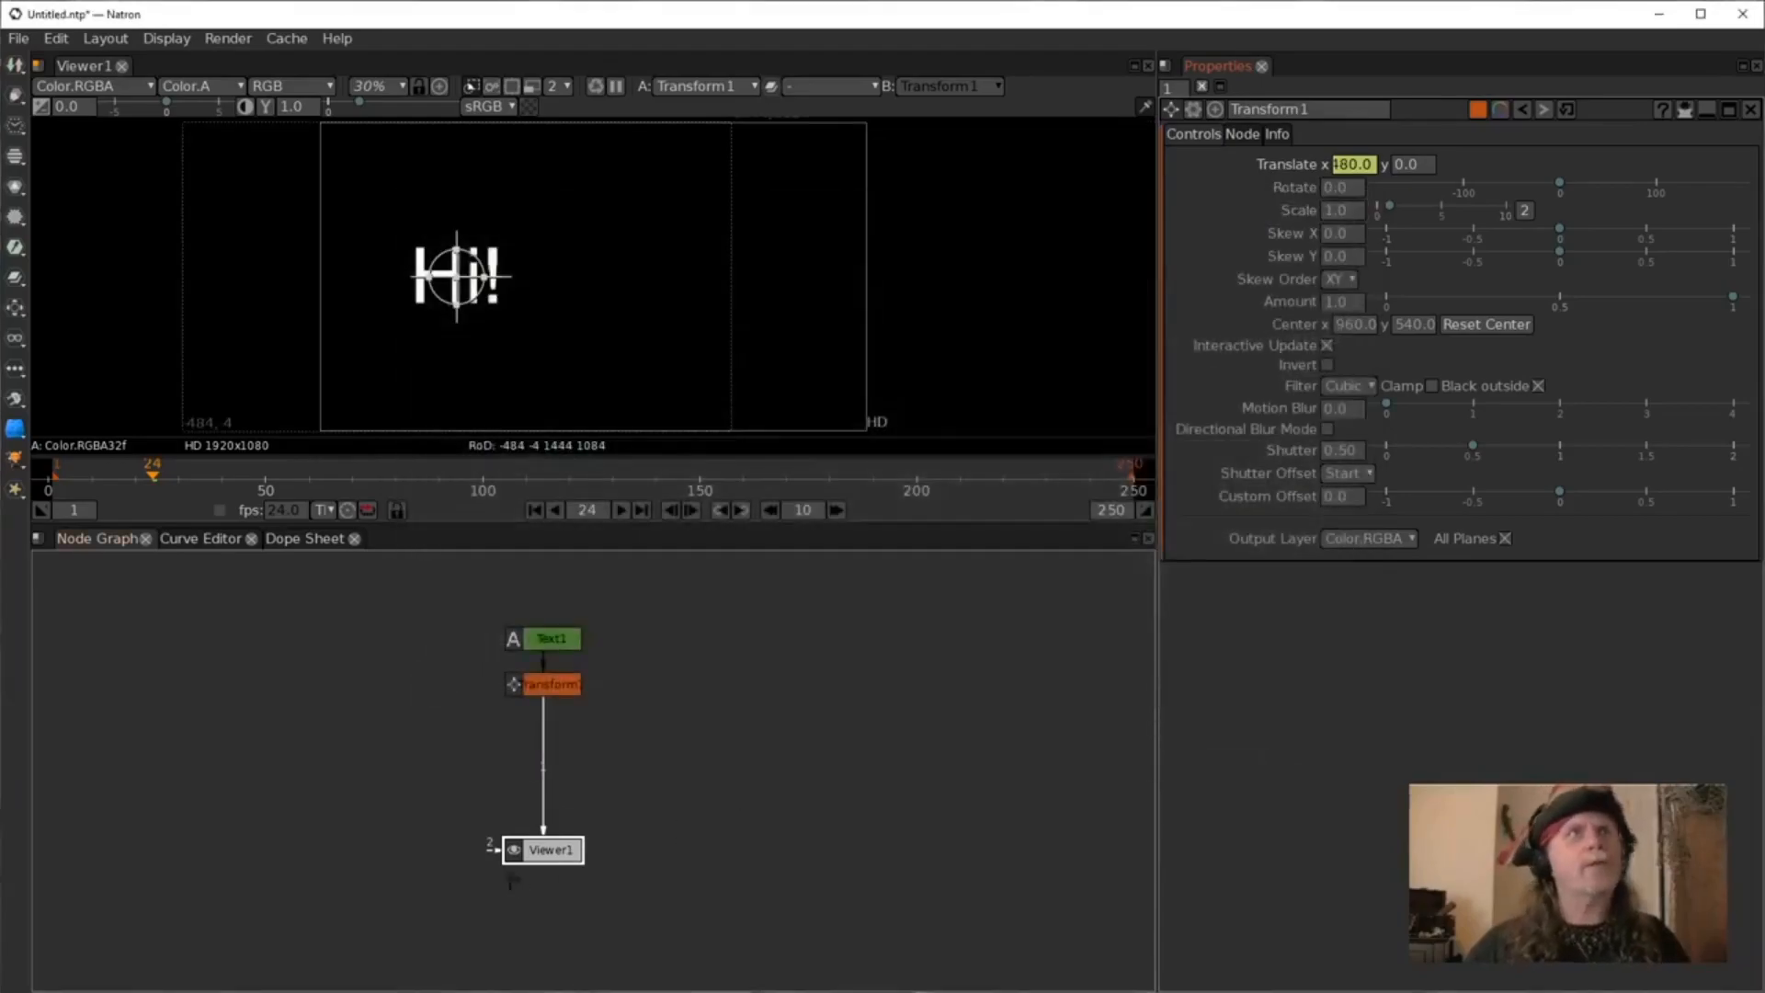
Rewind to the first frame, play the wrapping animation, and stop it.
{"action": "left_click", "coordinate": [535, 510]}
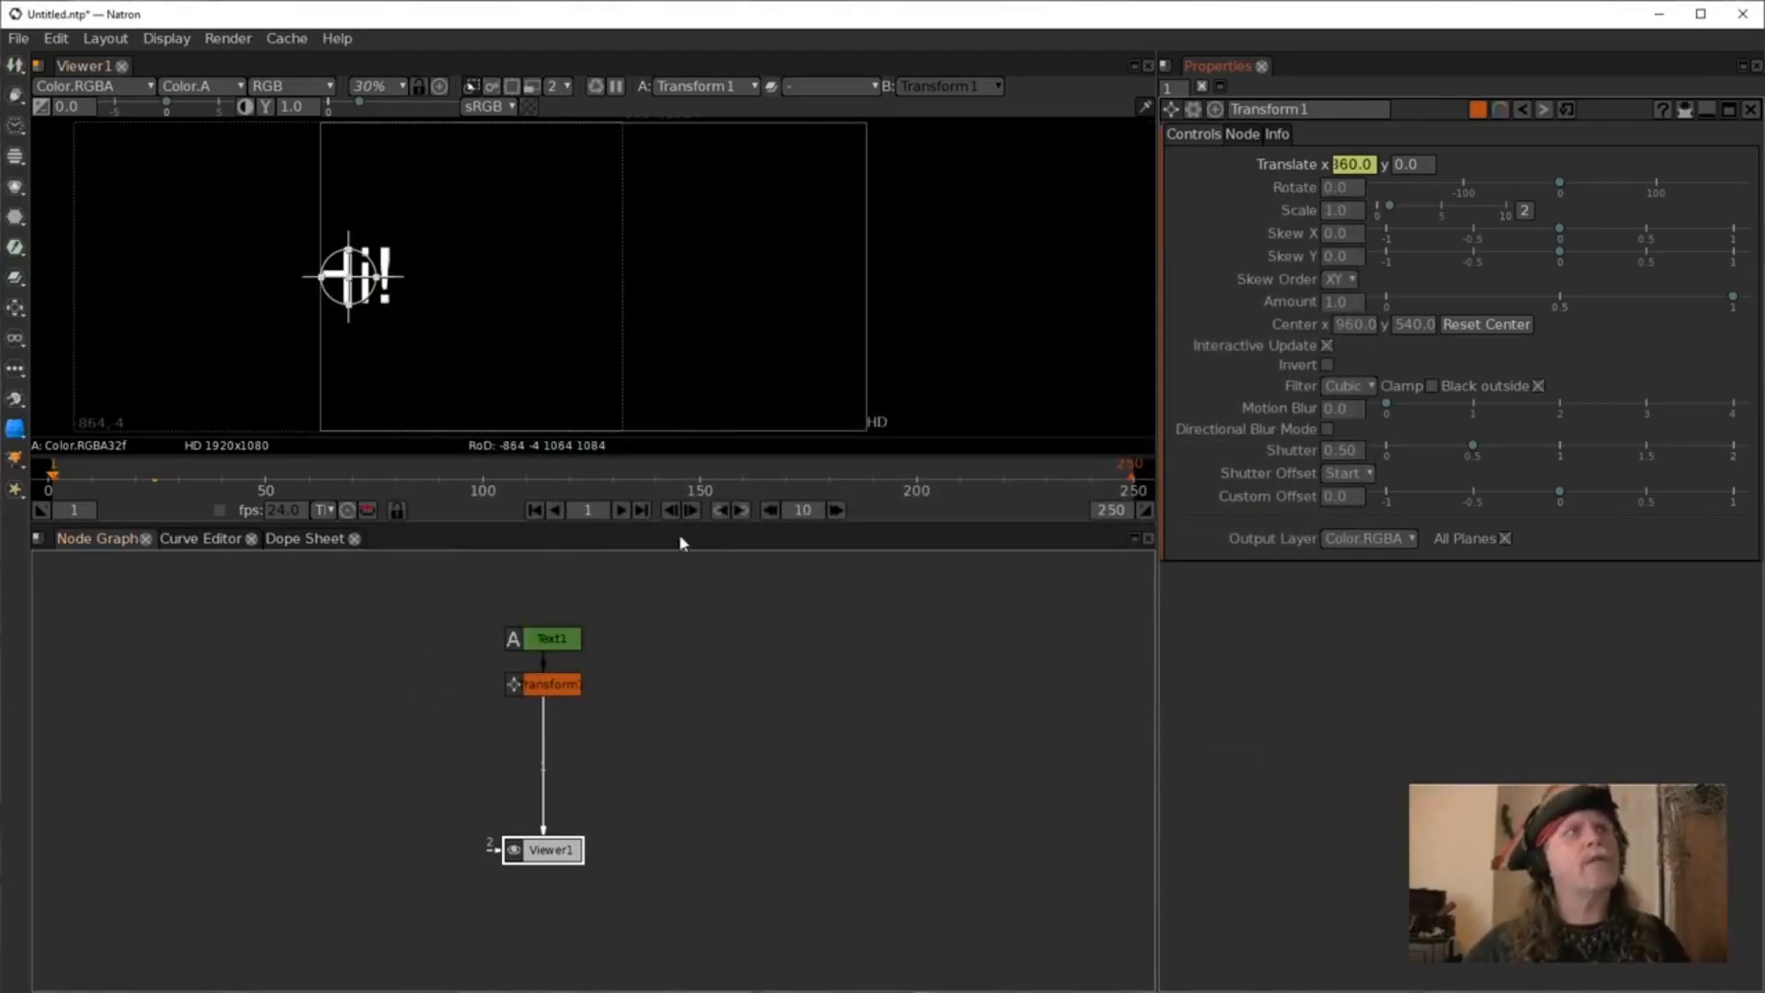
{"action": "left_click", "coordinate": [620, 510]}
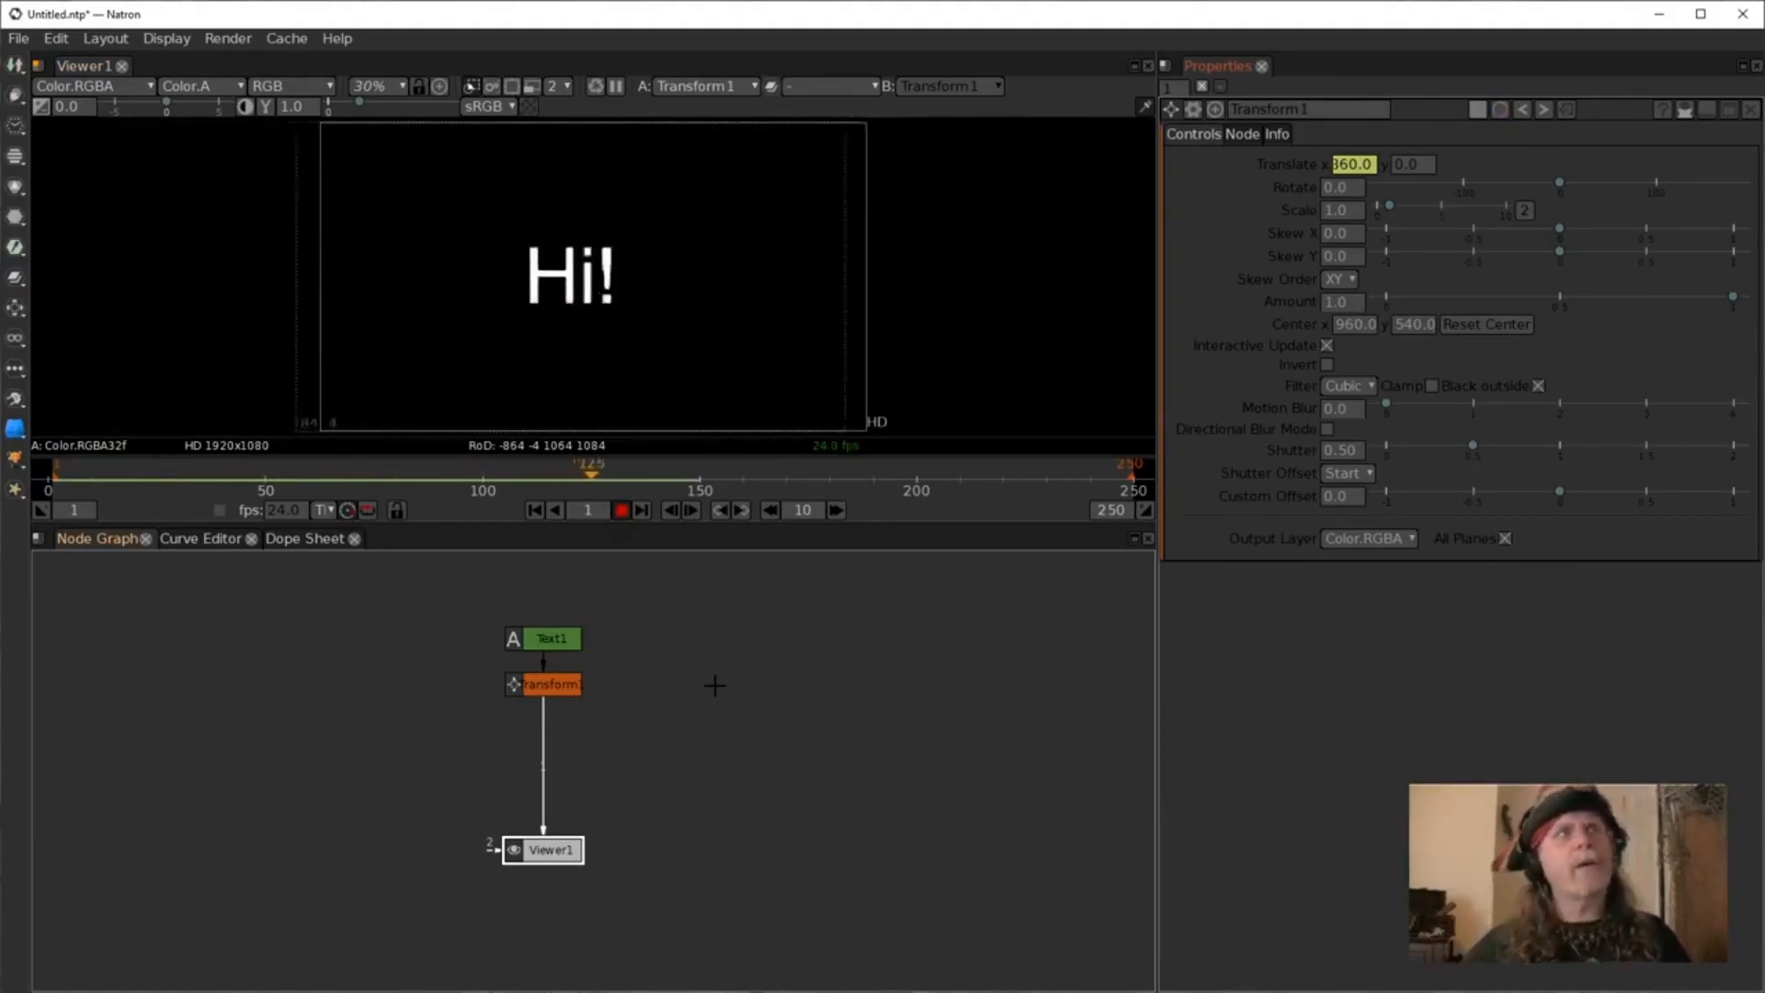
{"action": "left_click", "coordinate": [621, 512]}
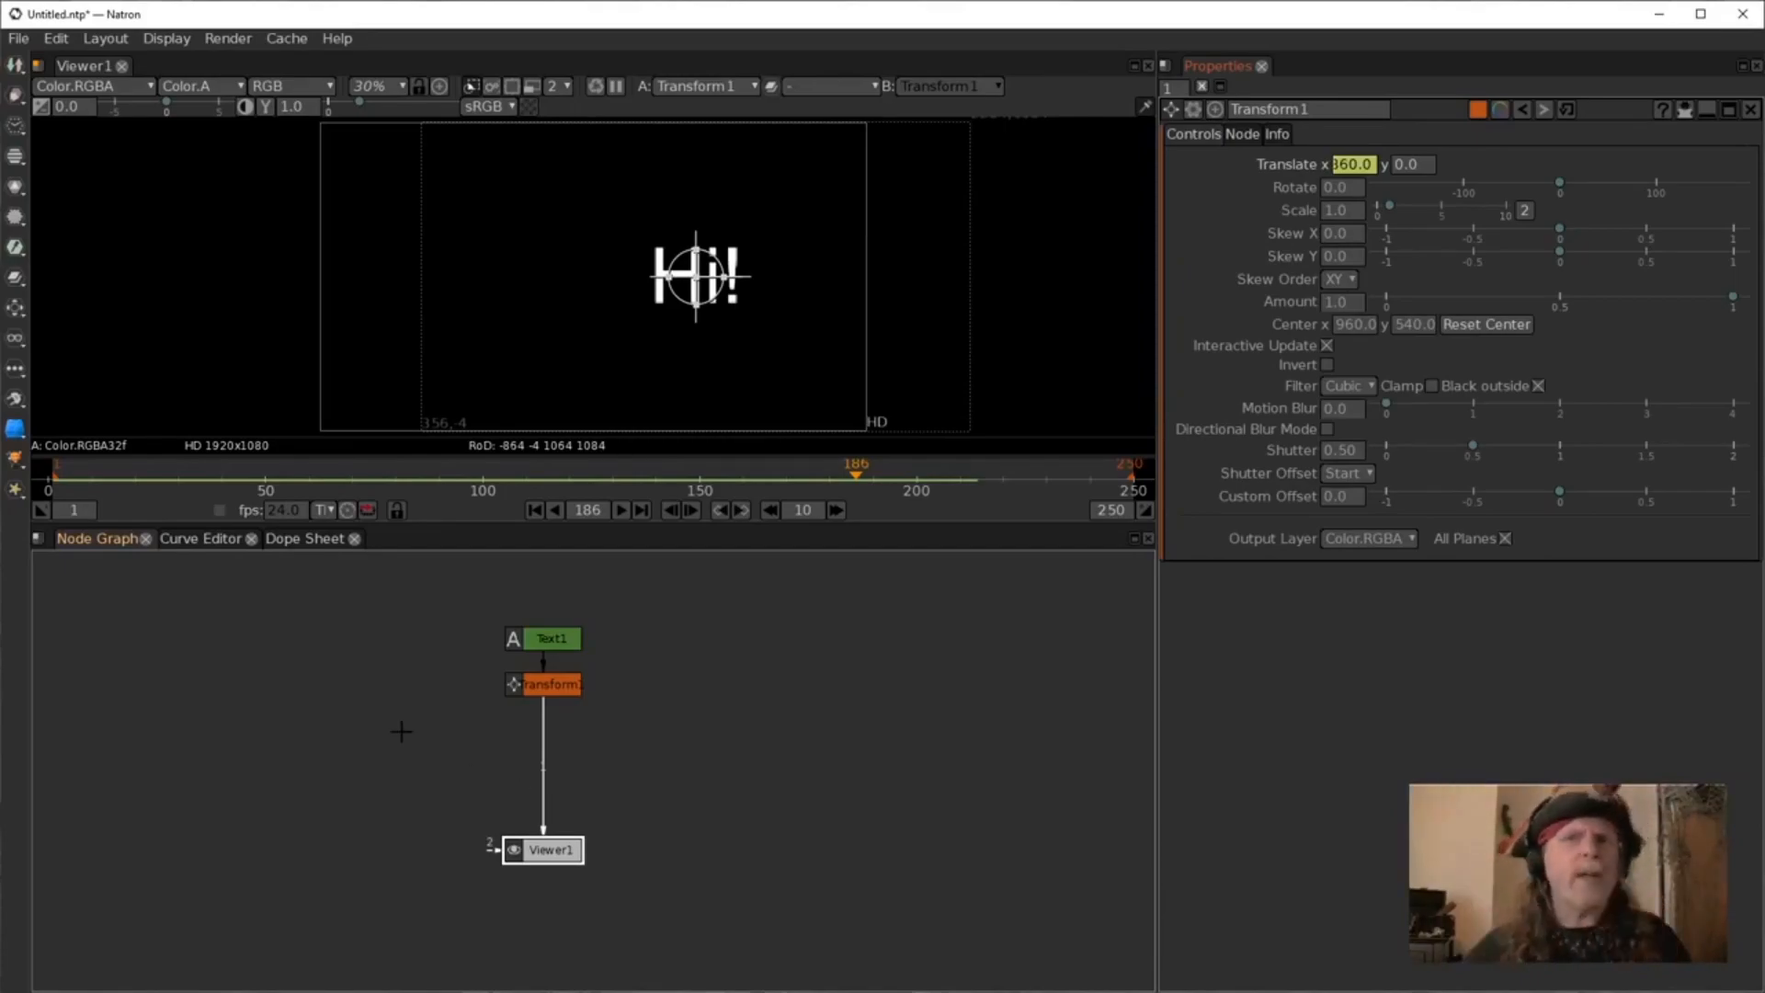
Examine the translate X curve in the Curve Editor.
{"action": "left_click", "coordinate": [202, 542]}
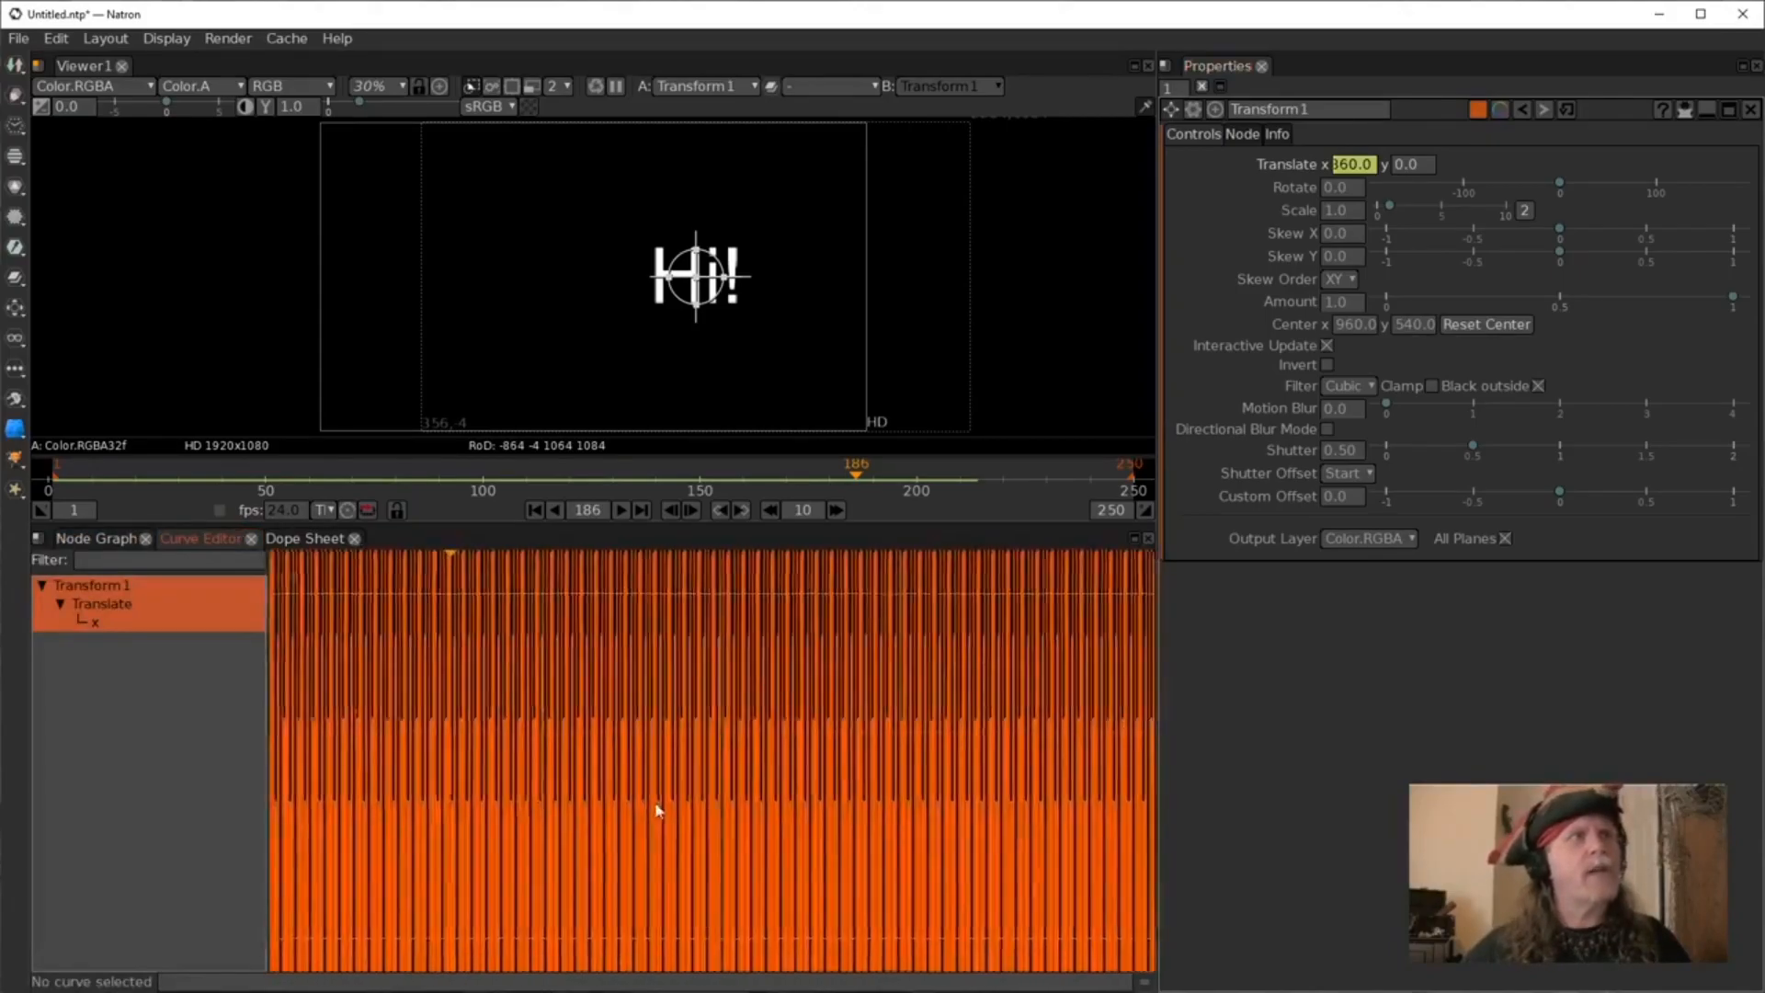
{"action": "scroll", "coordinate": [744, 820], "scroll_direction": "down", "scroll_amount": 2}
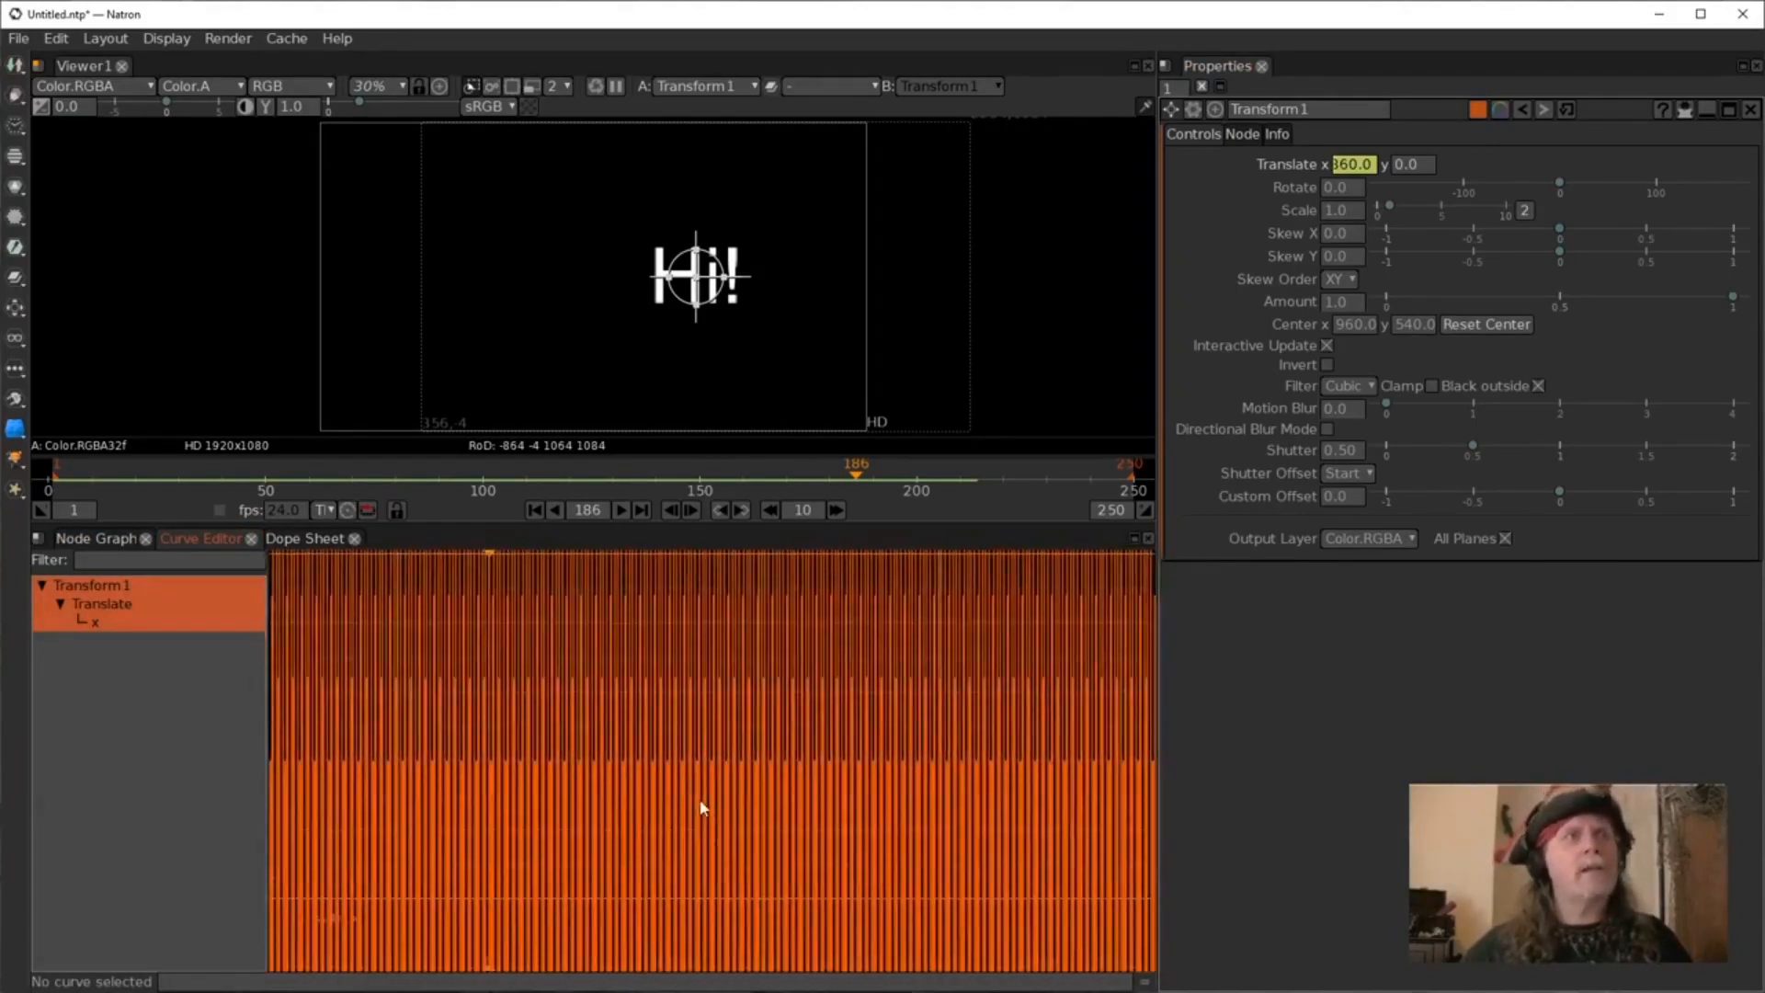
{"action": "scroll", "coordinate": [704, 809], "scroll_direction": "up", "scroll_amount": 8}
{"action": "scroll", "coordinate": [707, 793], "scroll_direction": "up", "scroll_amount": 1}
{"action": "scroll", "coordinate": [676, 811], "scroll_direction": "down", "scroll_amount": 4}
{"action": "scroll", "coordinate": [677, 812], "scroll_direction": "up", "scroll_amount": 2}
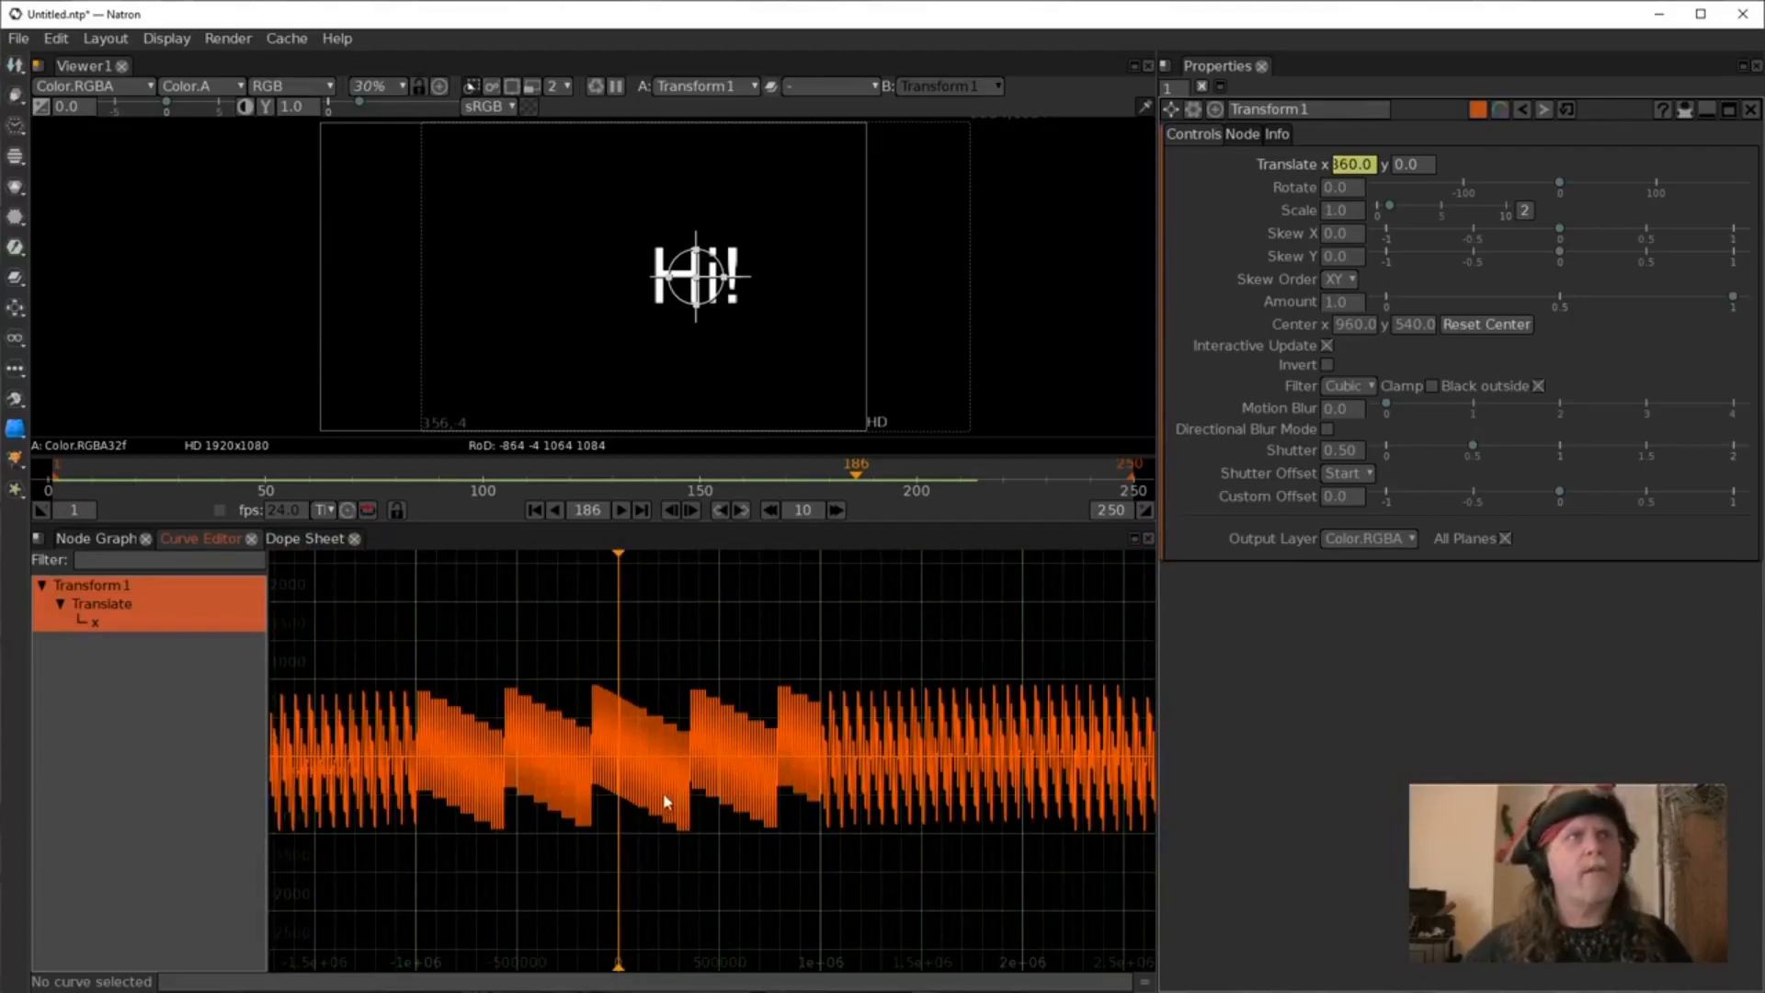
{"action": "scroll", "coordinate": [655, 811], "scroll_direction": "up", "scroll_amount": 3}
{"action": "scroll", "coordinate": [654, 804], "scroll_direction": "down", "scroll_amount": 4}
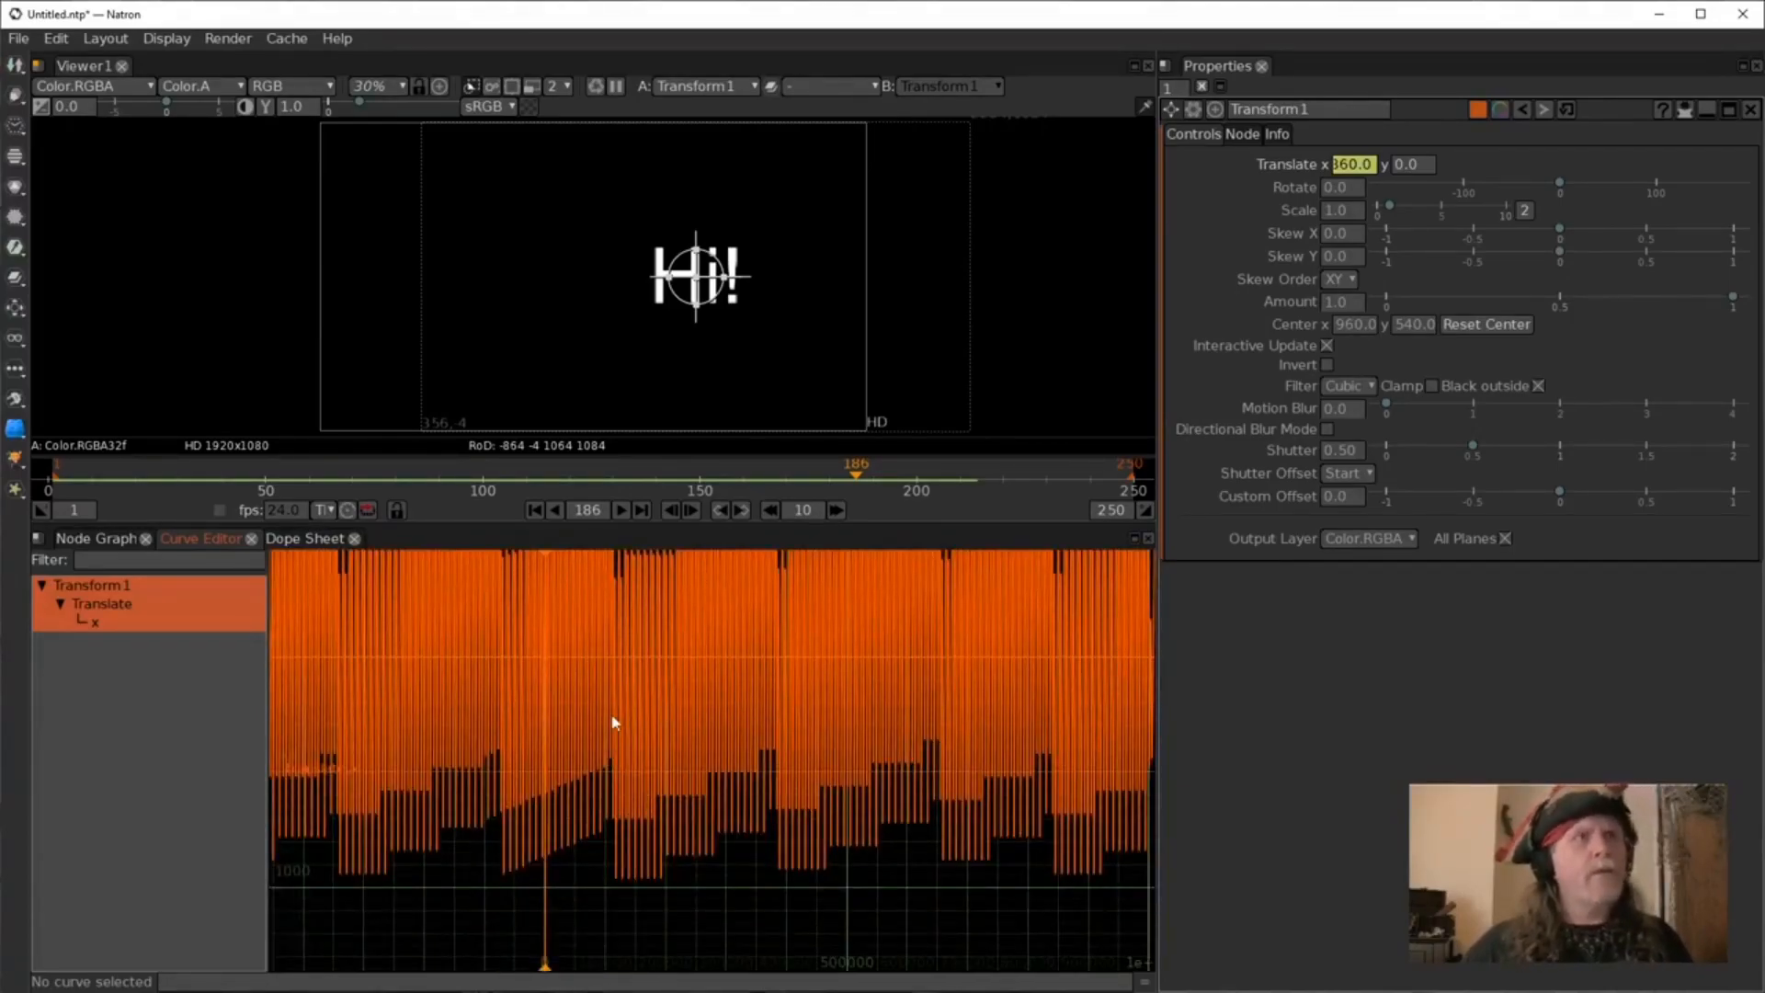
{"action": "scroll", "coordinate": [655, 726], "scroll_direction": "down", "scroll_amount": 2}
{"action": "scroll", "coordinate": [657, 728], "scroll_direction": "up", "scroll_amount": 5}
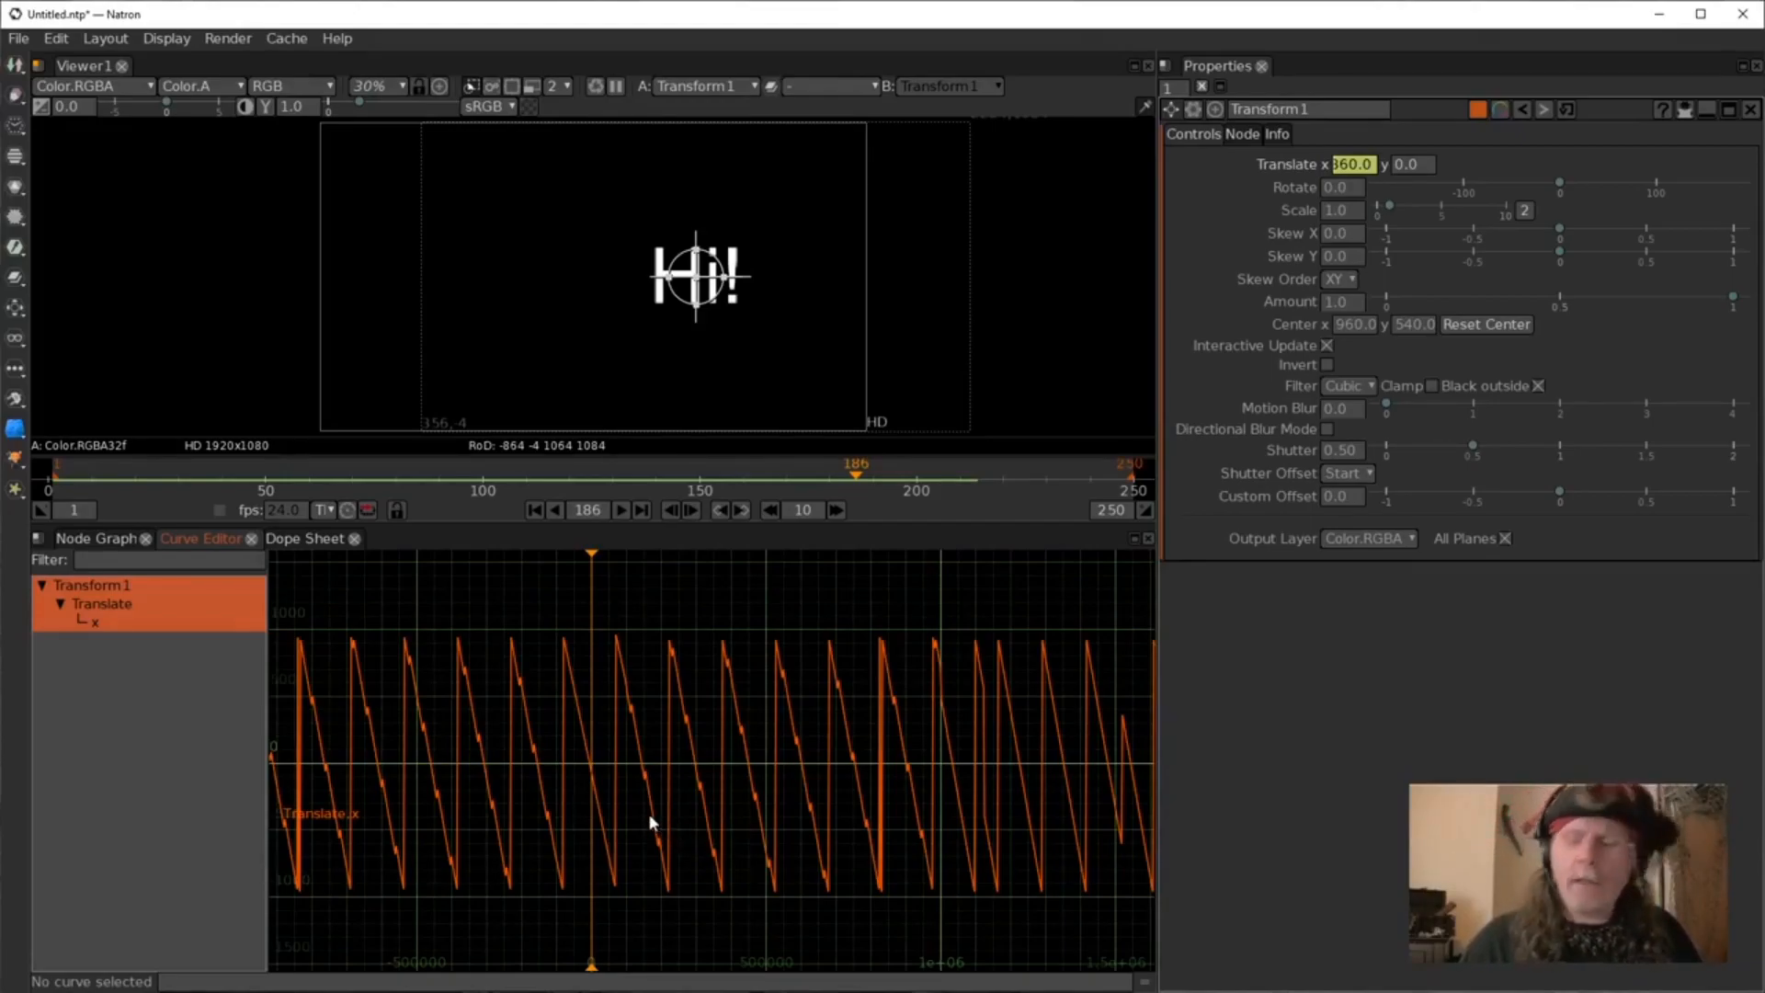
{"action": "scroll", "coordinate": [649, 820], "scroll_direction": "up", "scroll_amount": 3}
{"action": "scroll", "coordinate": [651, 824], "scroll_direction": "up", "scroll_amount": 3}
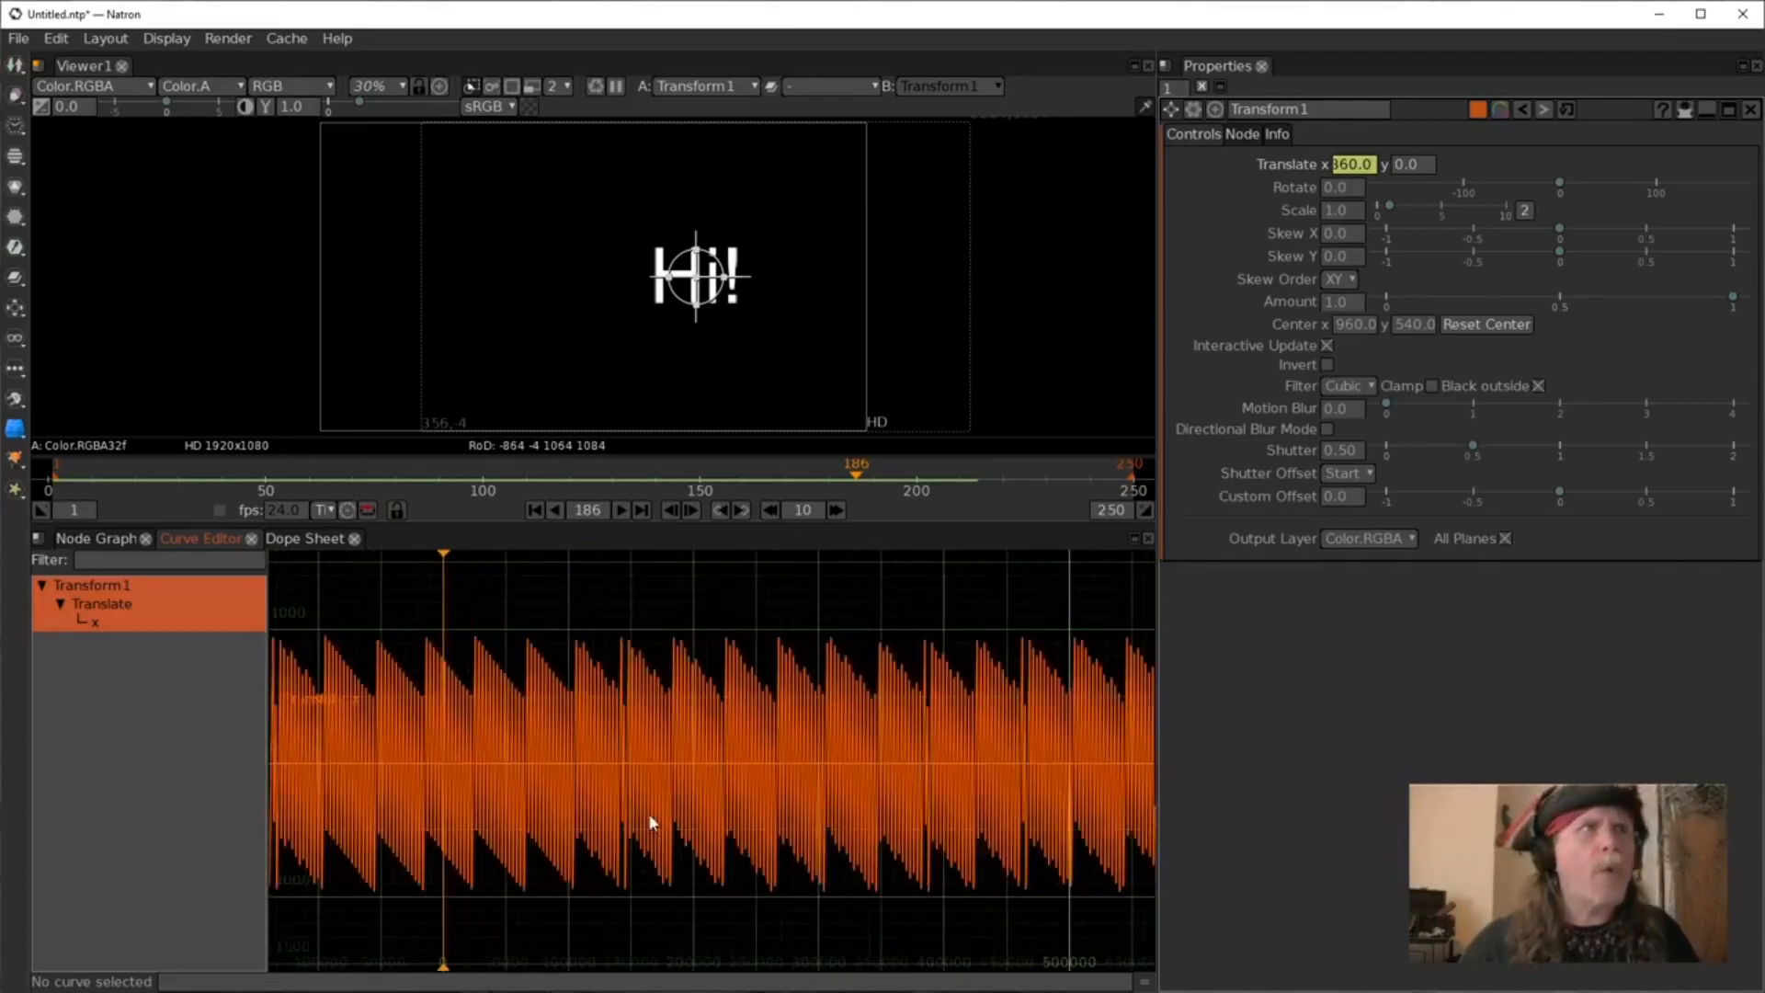
{"action": "scroll", "coordinate": [655, 827], "scroll_direction": "up", "scroll_amount": 2}
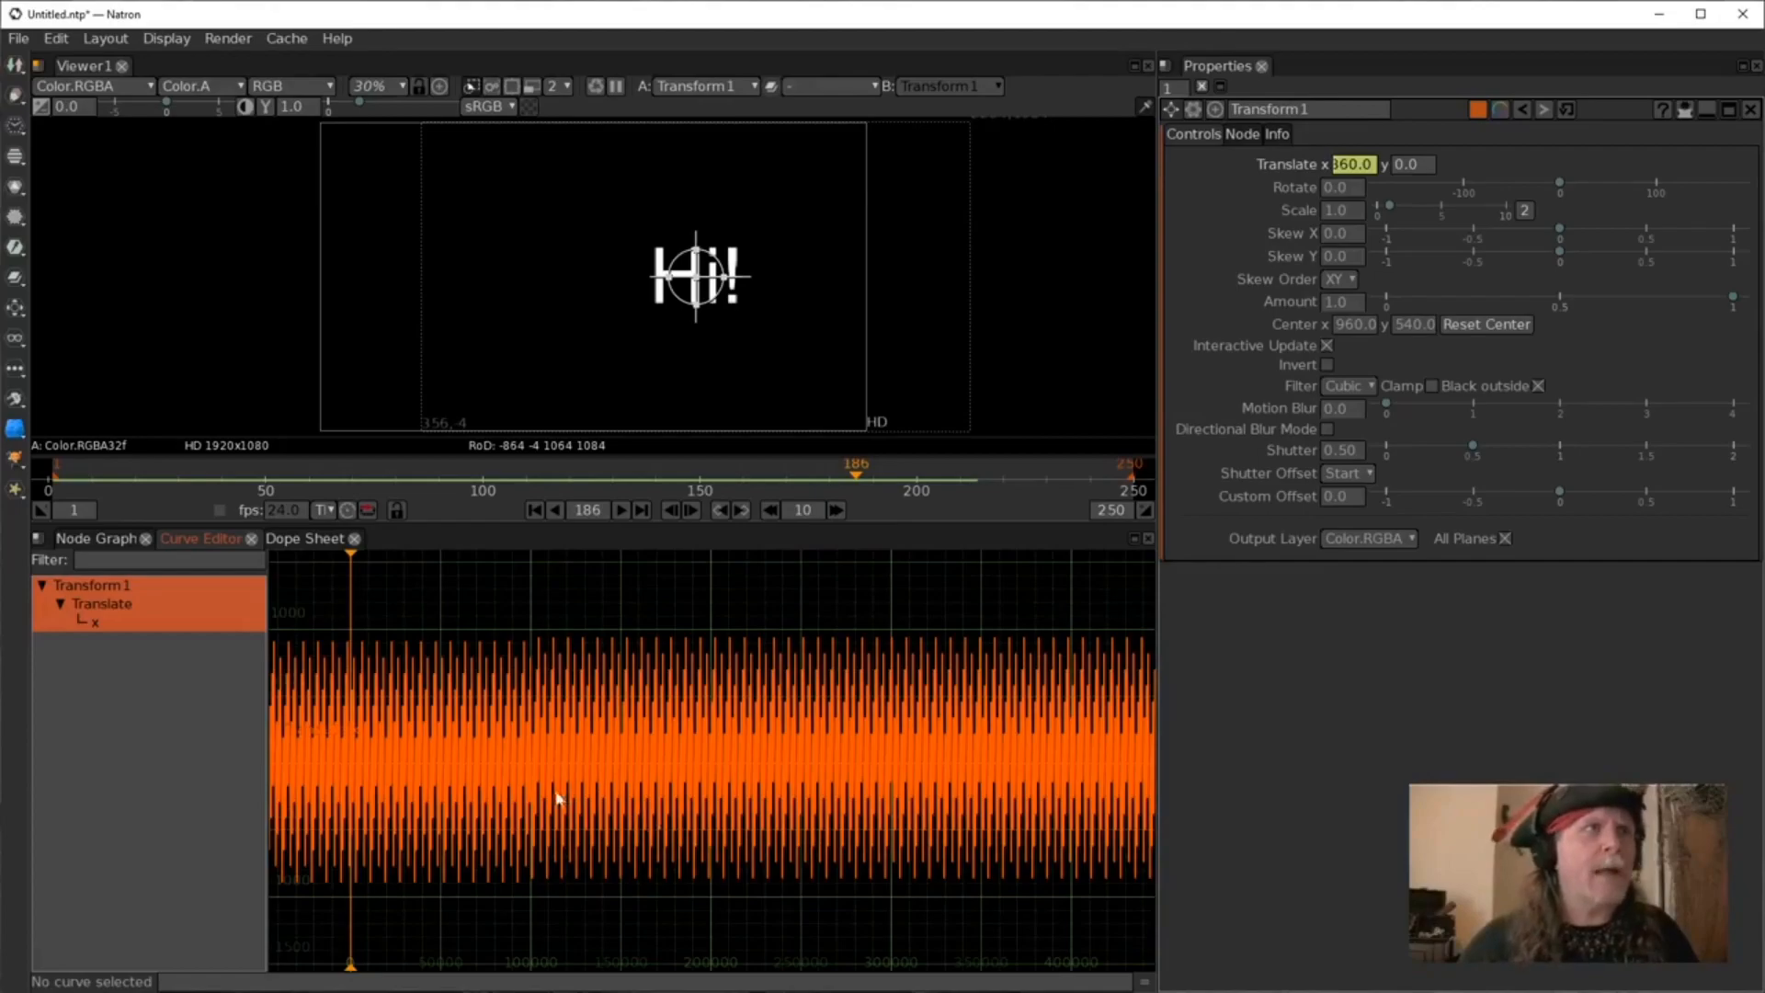
{"action": "scroll", "coordinate": [556, 798], "scroll_direction": "up", "scroll_amount": 3}
{"action": "left_click_drag", "start_coordinate": [414, 742], "coordinate": [861, 777]}
{"action": "scroll", "coordinate": [700, 834], "scroll_direction": "up", "scroll_amount": 10}
{"action": "left_click_drag", "start_coordinate": [502, 813], "coordinate": [783, 756]}
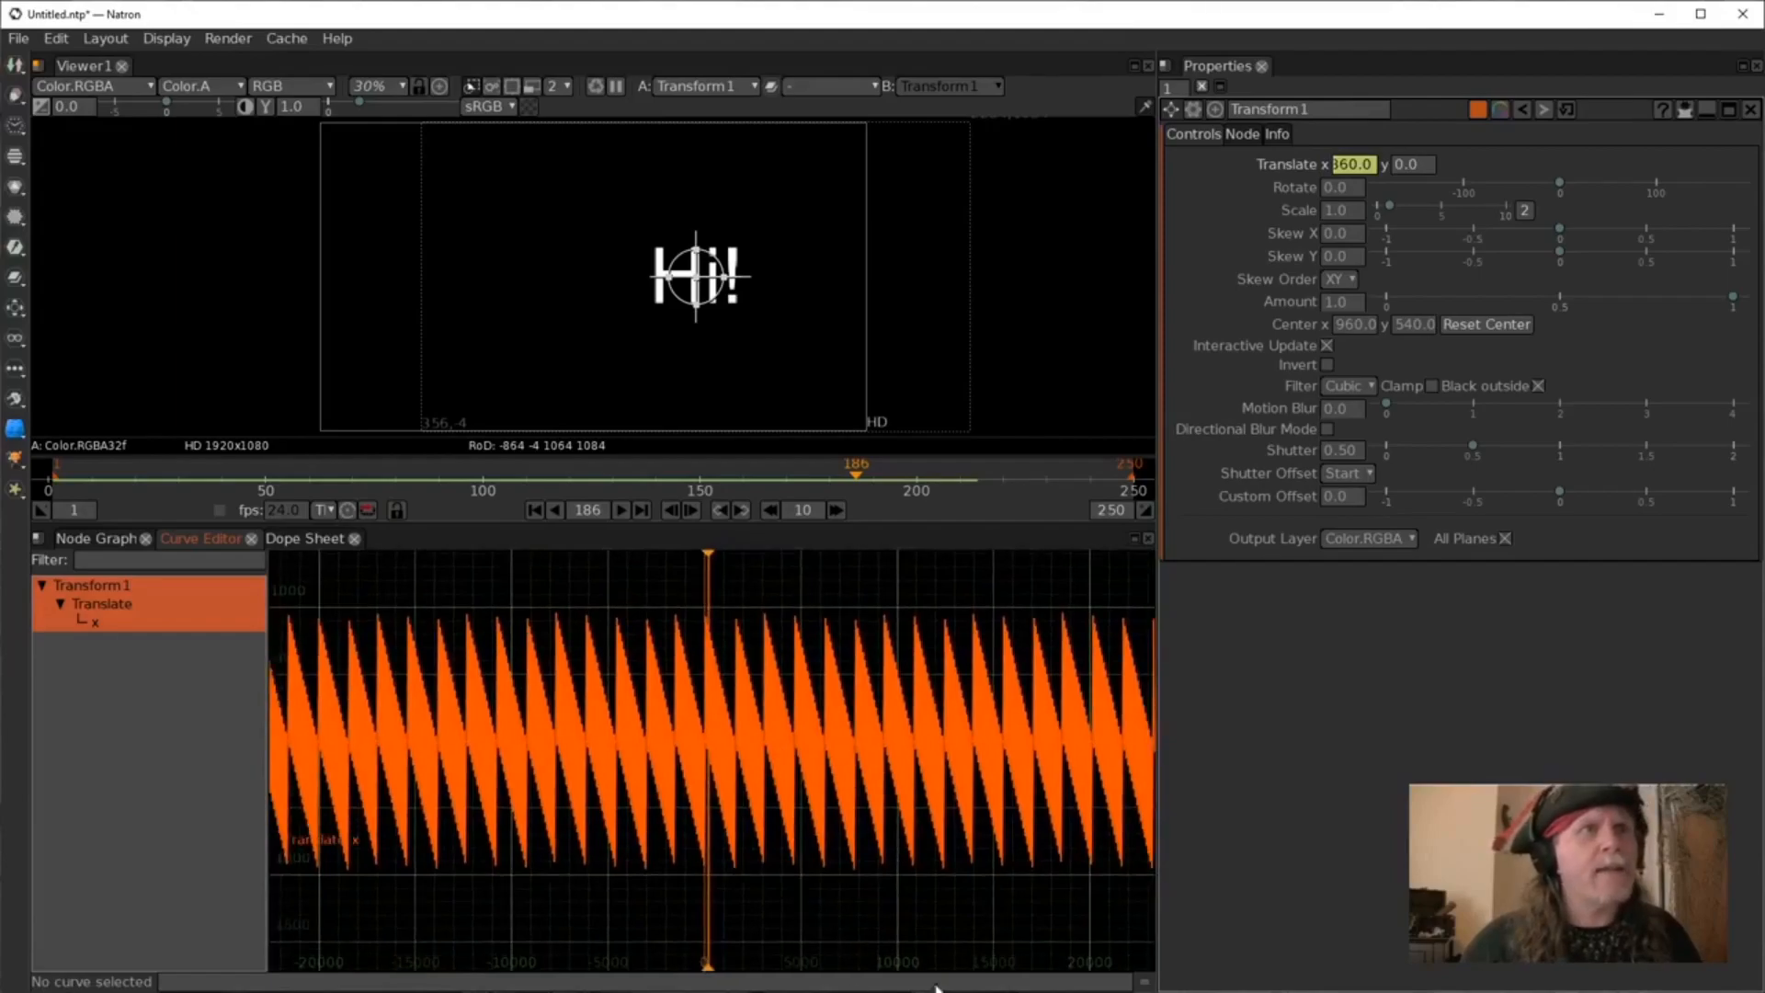
{"action": "scroll", "coordinate": [751, 871], "scroll_direction": "up", "scroll_amount": 5}
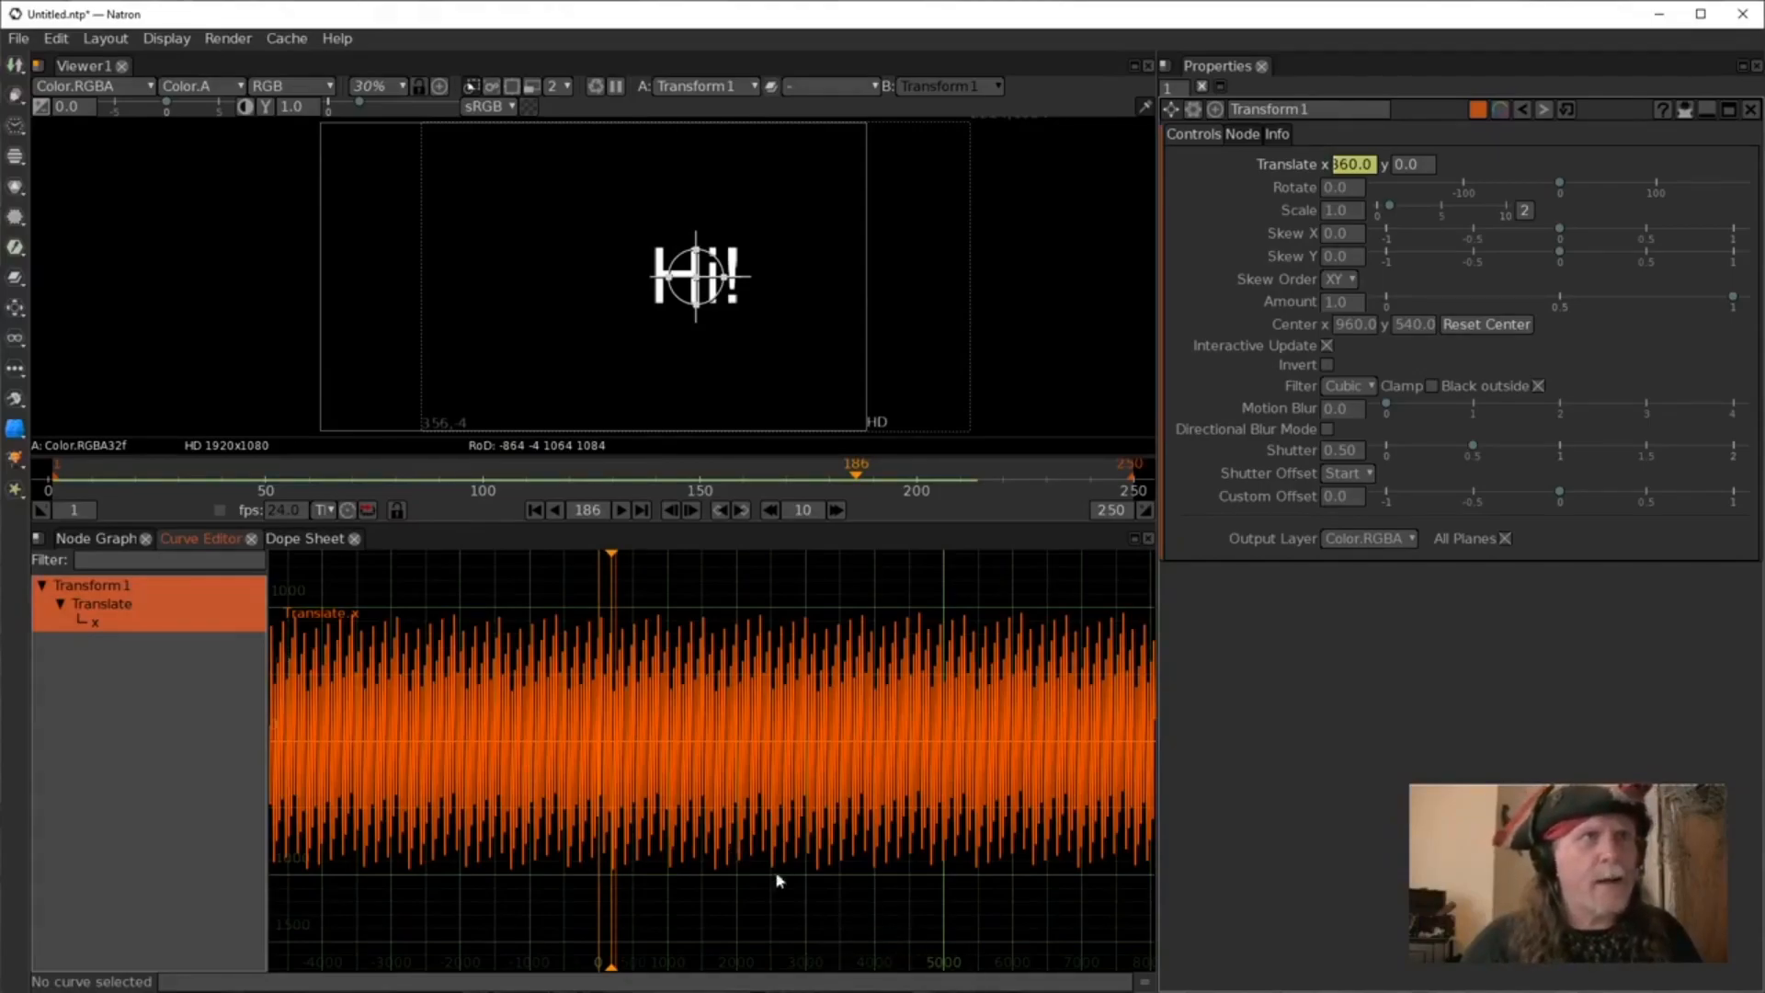
{"action": "scroll", "coordinate": [698, 878], "scroll_direction": "up", "scroll_amount": 3}
{"action": "scroll", "coordinate": [620, 886], "scroll_direction": "up", "scroll_amount": 4}
{"action": "left_click_drag", "start_coordinate": [579, 835], "coordinate": [645, 770]}
{"action": "scroll", "coordinate": [644, 774], "scroll_direction": "up", "scroll_amount": 5}
{"action": "left_click_drag", "start_coordinate": [506, 711], "coordinate": [745, 659]}
{"action": "scroll", "coordinate": [667, 791], "scroll_direction": "up", "scroll_amount": 8}
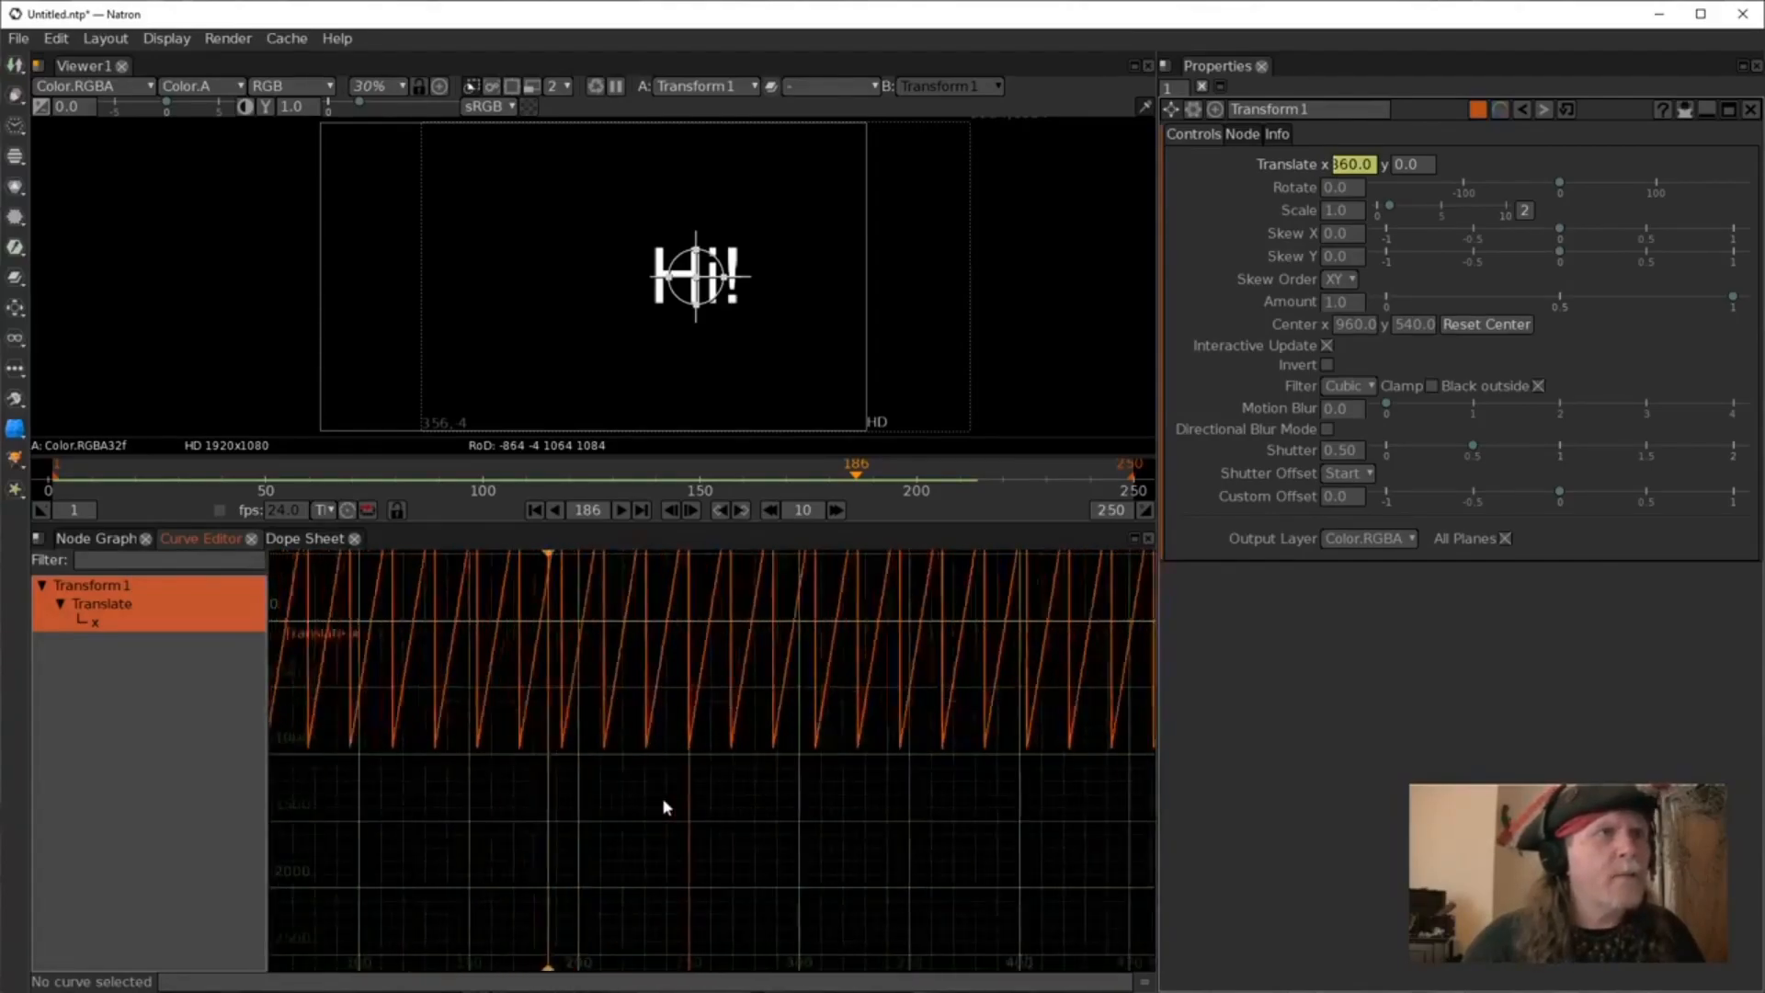
{"action": "left_click_drag", "start_coordinate": [544, 762], "coordinate": [934, 870]}
{"action": "left_click_drag", "start_coordinate": [678, 772], "coordinate": [847, 816]}
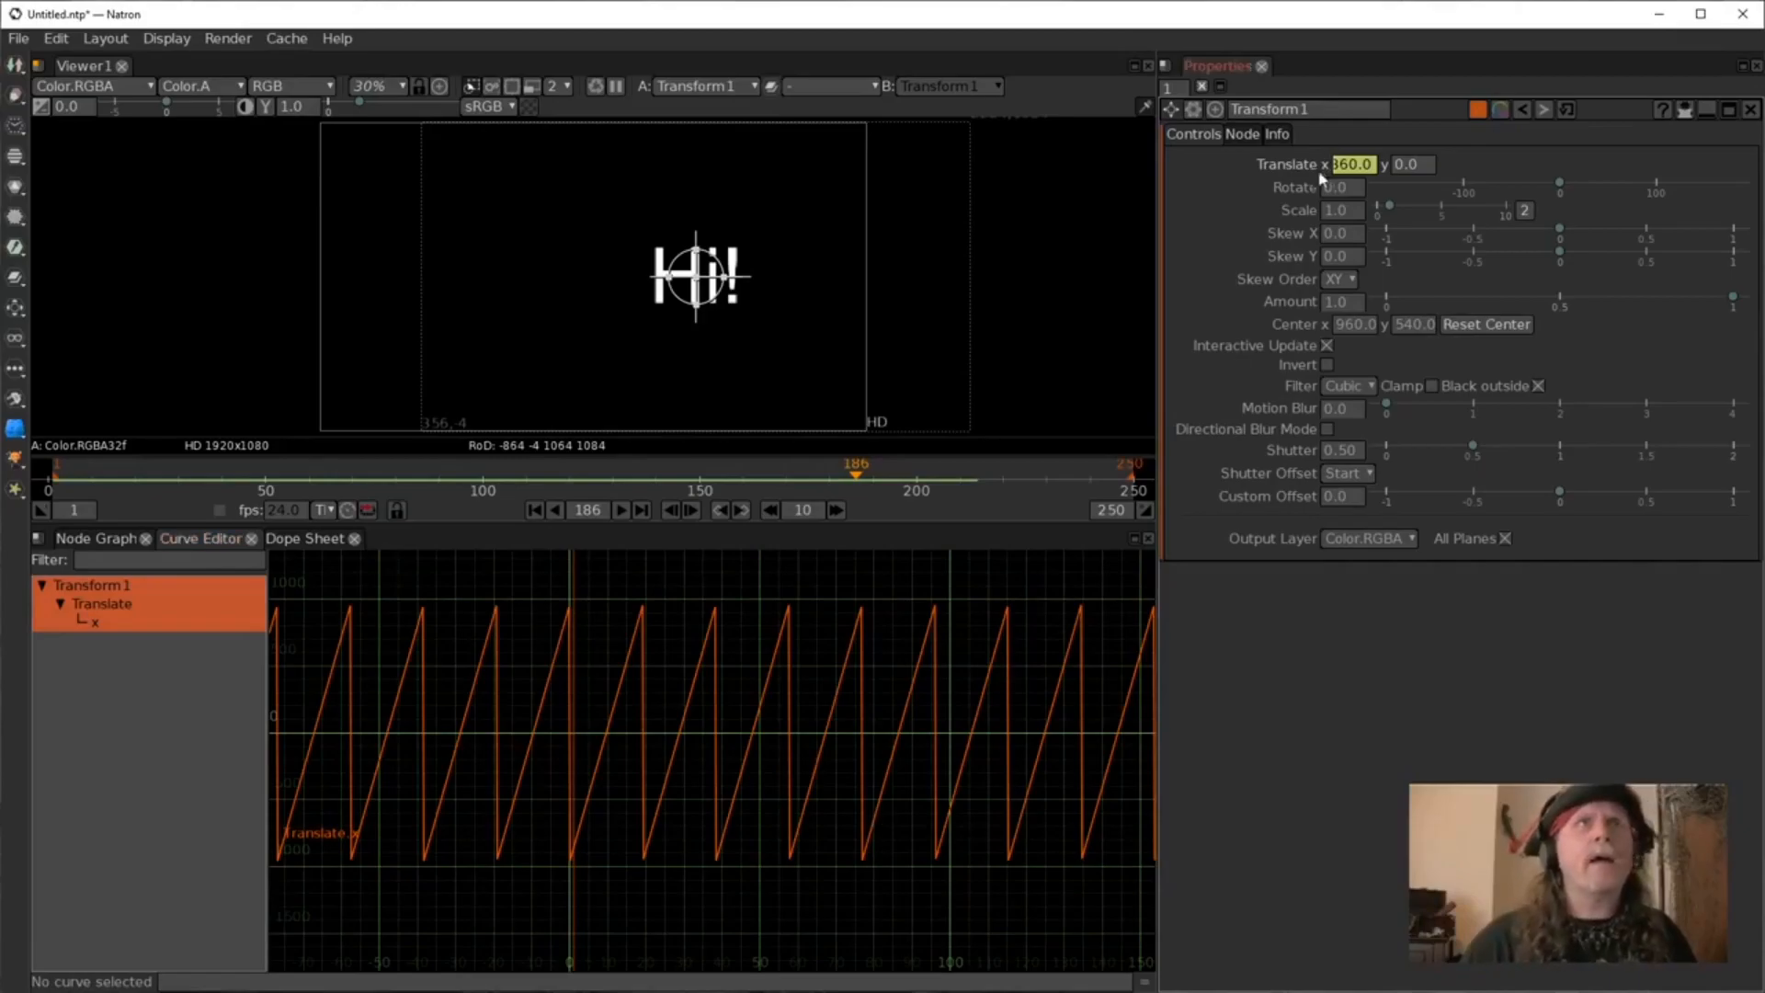
Open the translate X expression and examine its modulo and offset parts, then cancel the dialog.
{"action": "right_click", "coordinate": [1348, 166]}
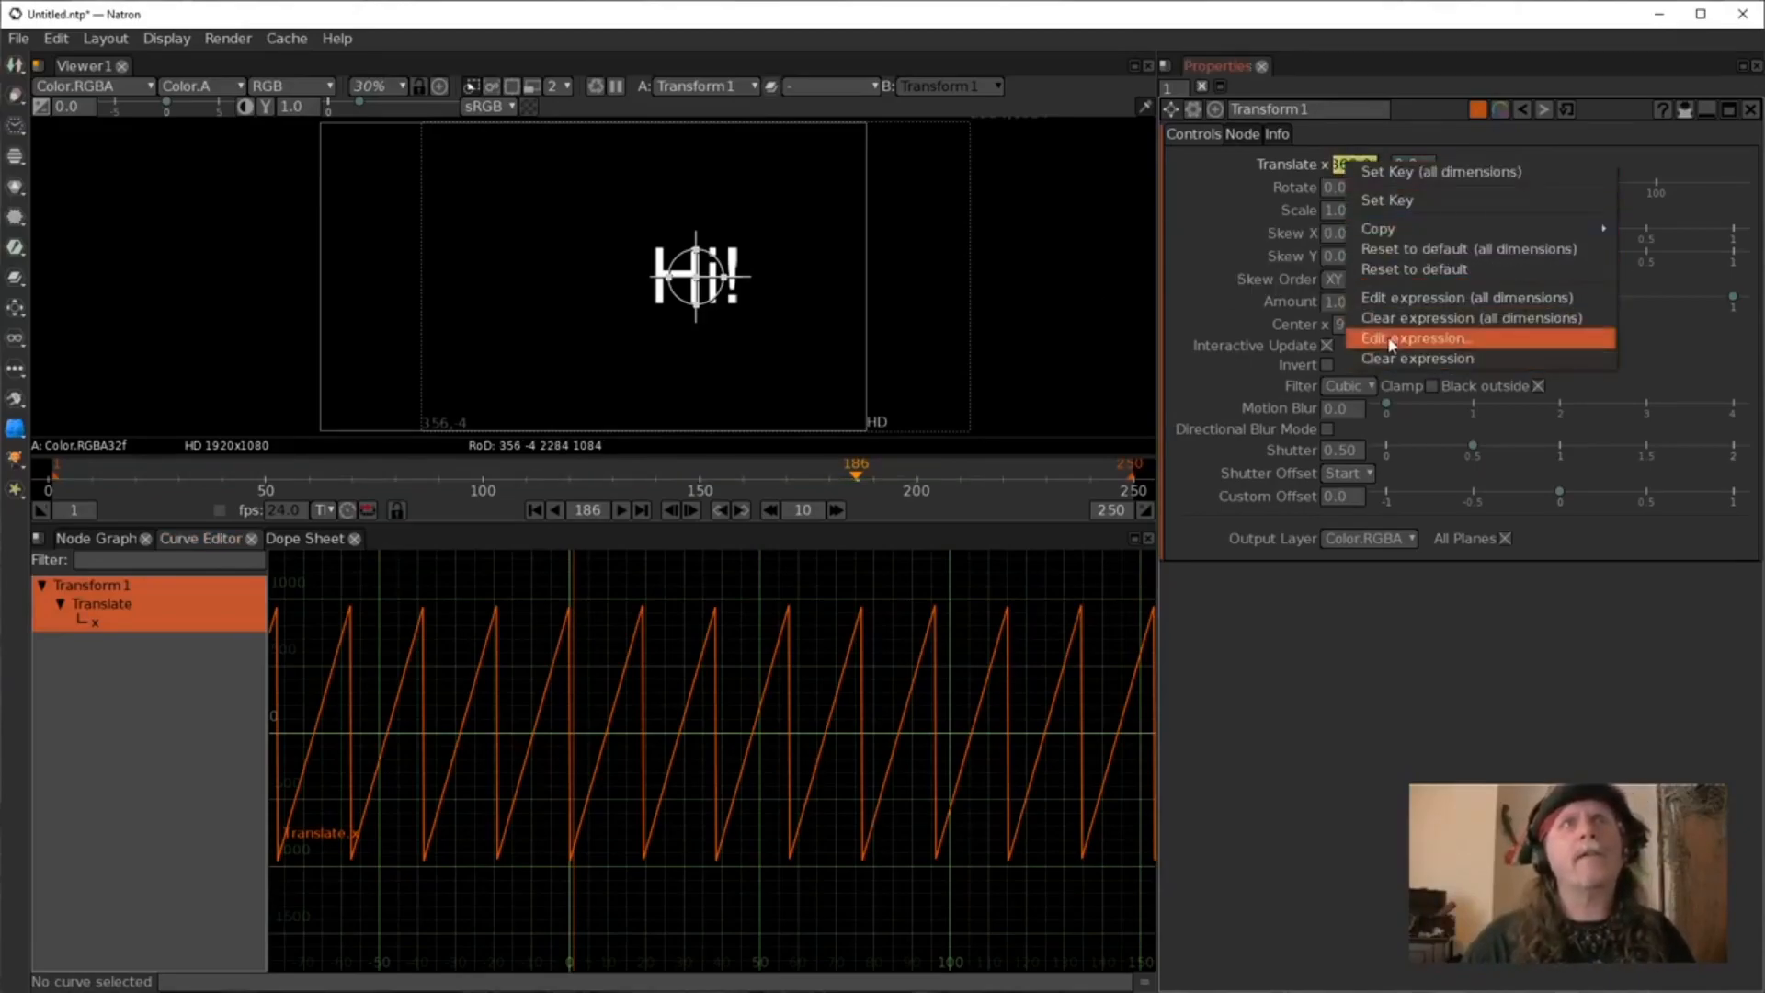
{"action": "left_click", "coordinate": [1402, 338]}
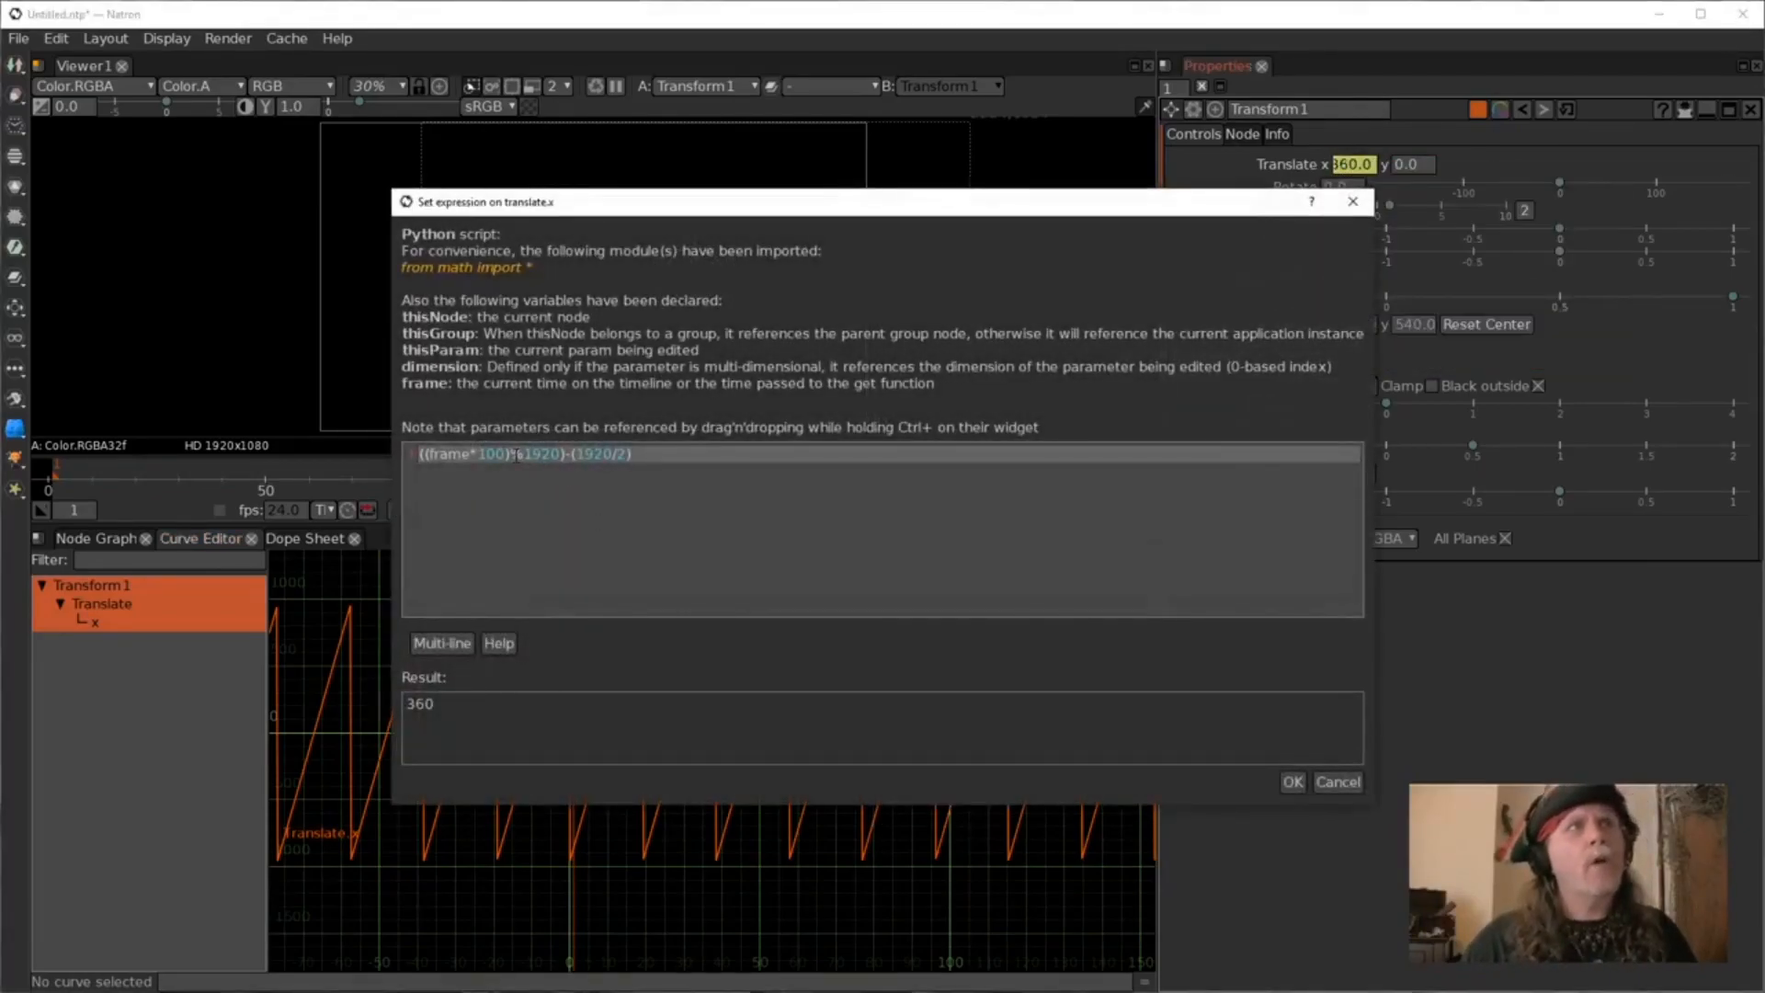
{"action": "double_click", "coordinate": [543, 455]}
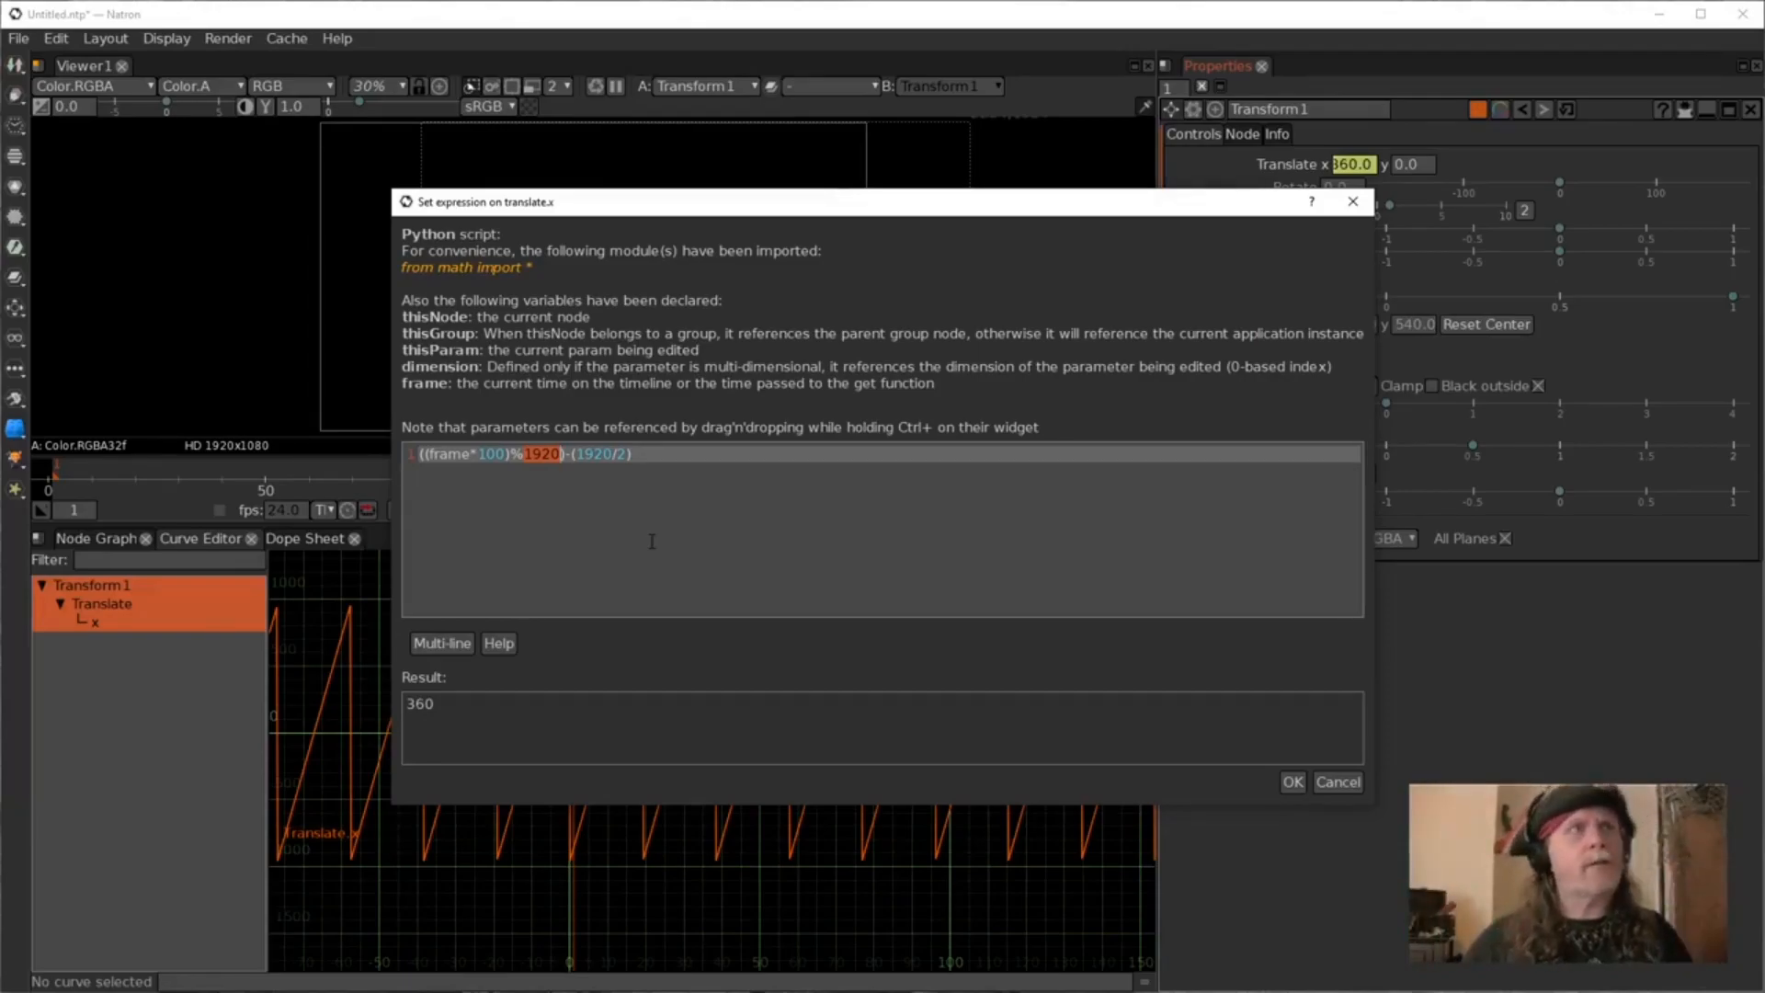
{"action": "left_click_drag", "start_coordinate": [572, 455], "coordinate": [625, 463]}
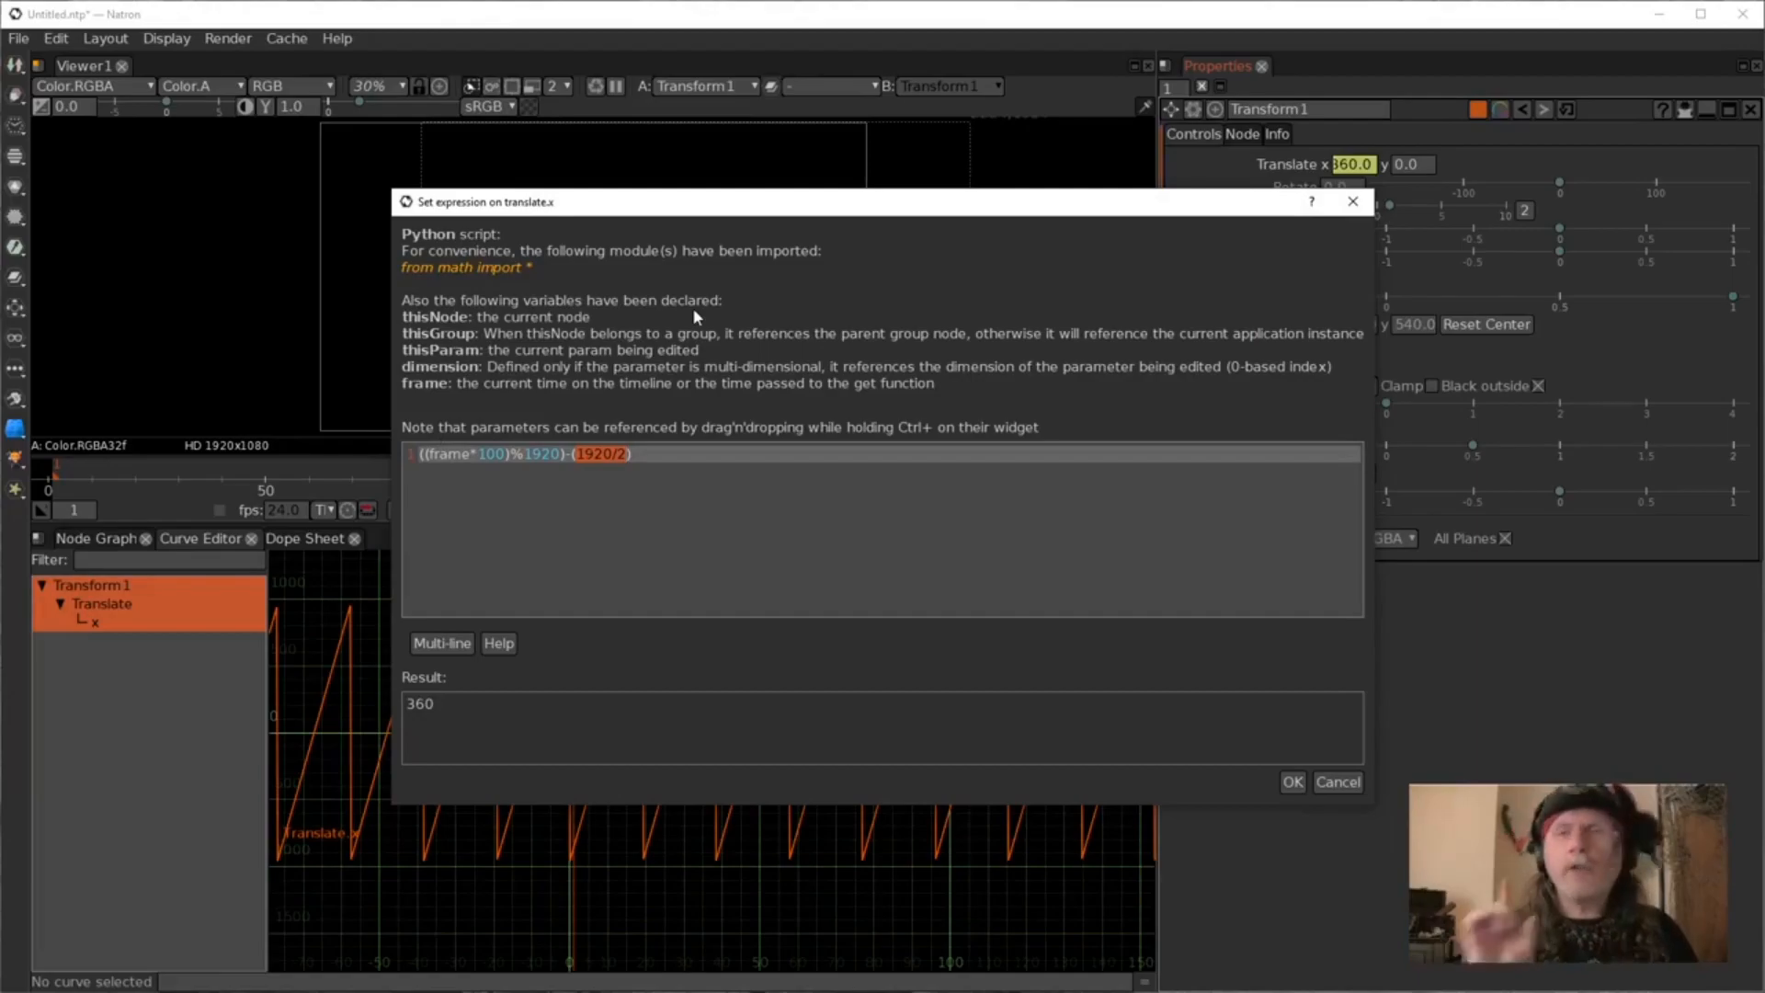
{"action": "left_click", "coordinate": [572, 456]}
{"action": "left_click_drag", "start_coordinate": [573, 456], "coordinate": [634, 457]}
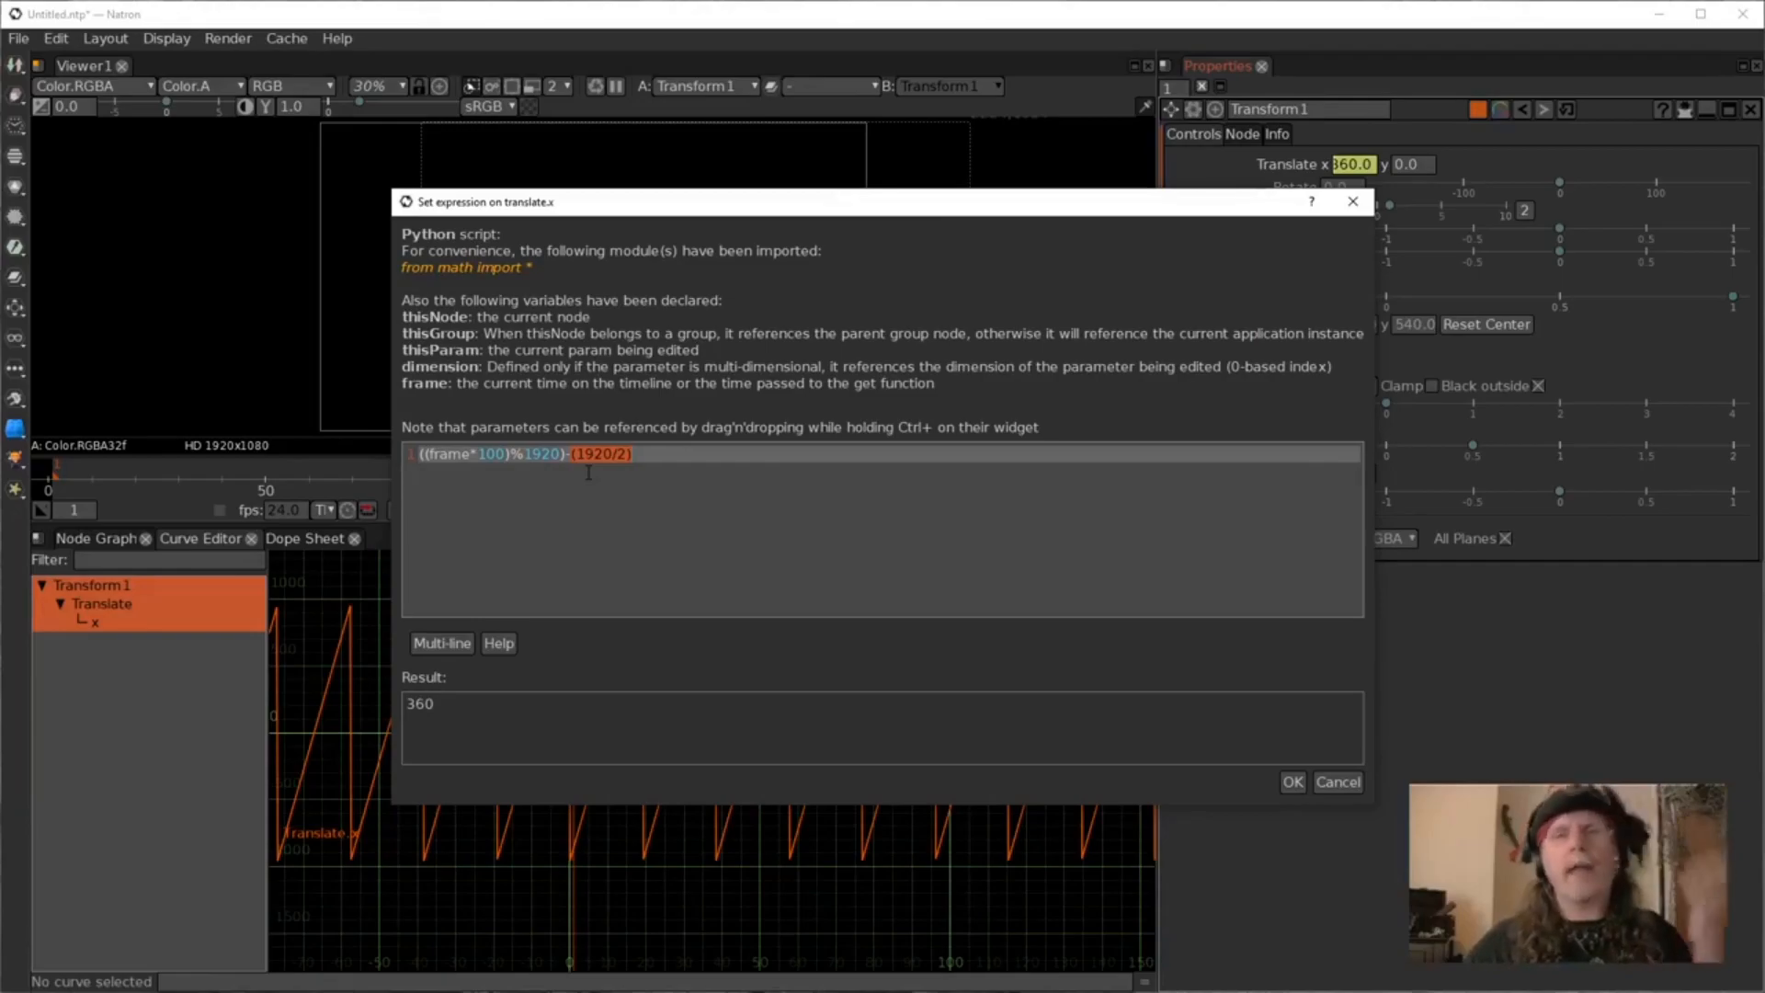
{"action": "left_click", "coordinate": [420, 459]}
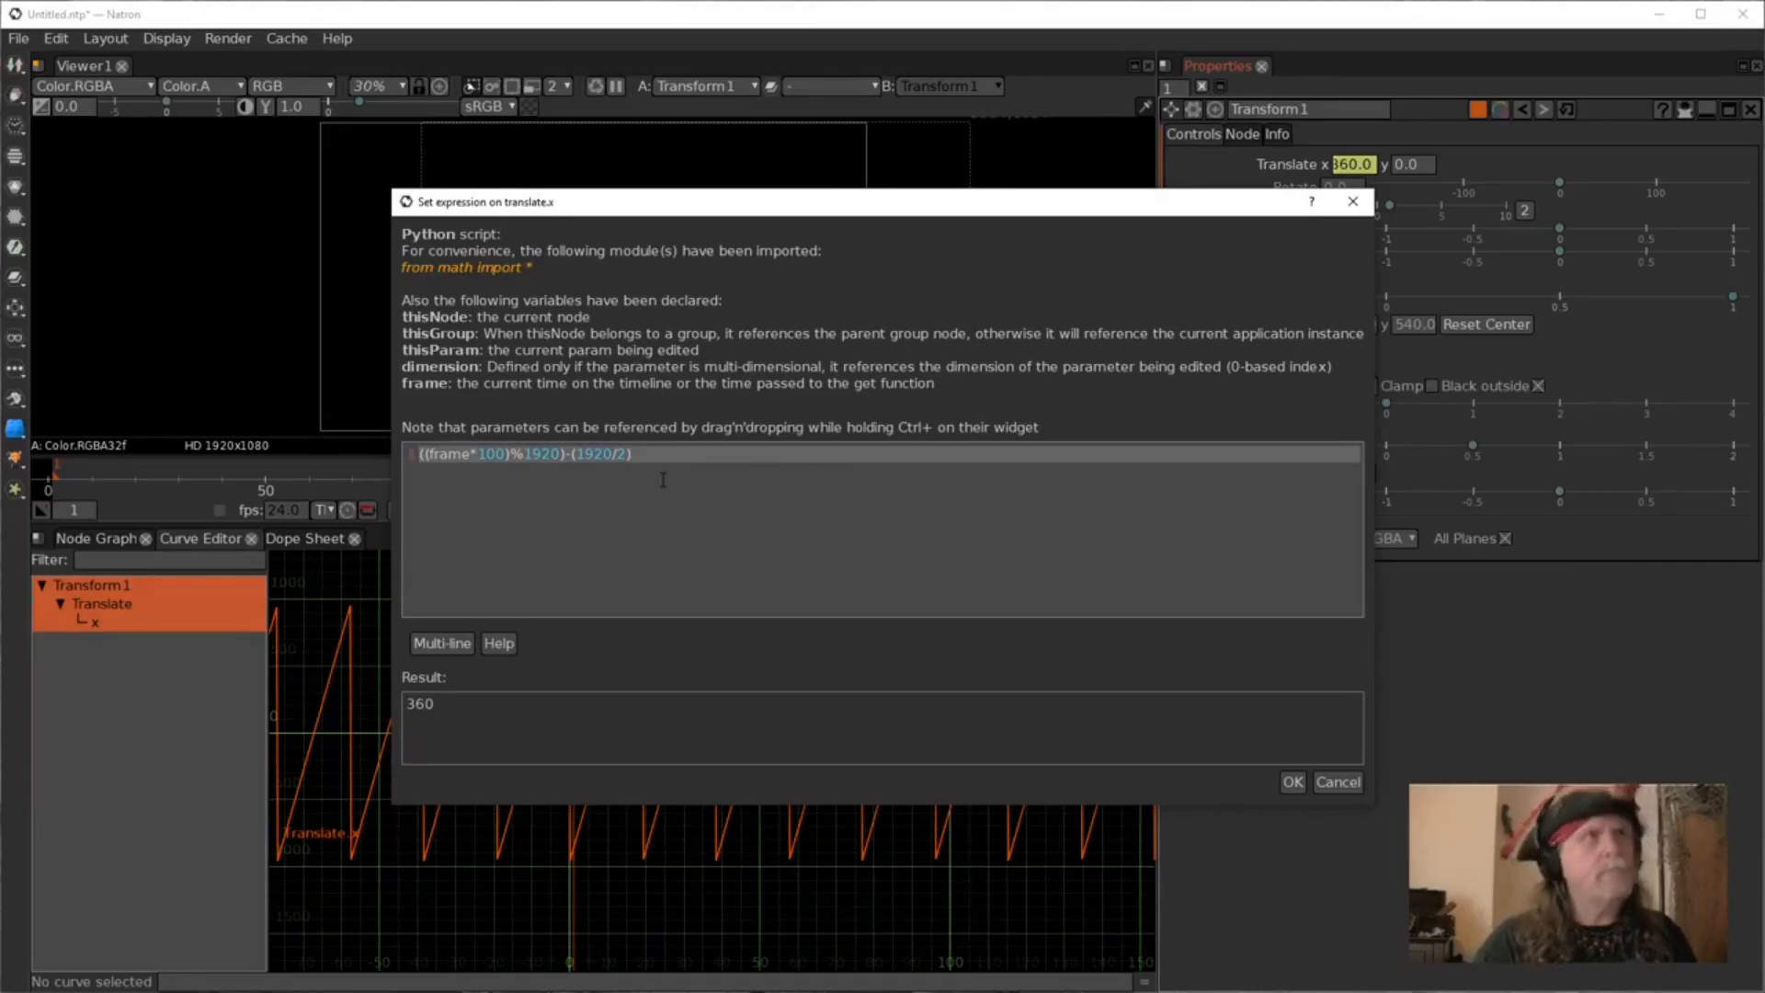
{"action": "left_click_drag", "start_coordinate": [633, 454], "coordinate": [572, 456]}
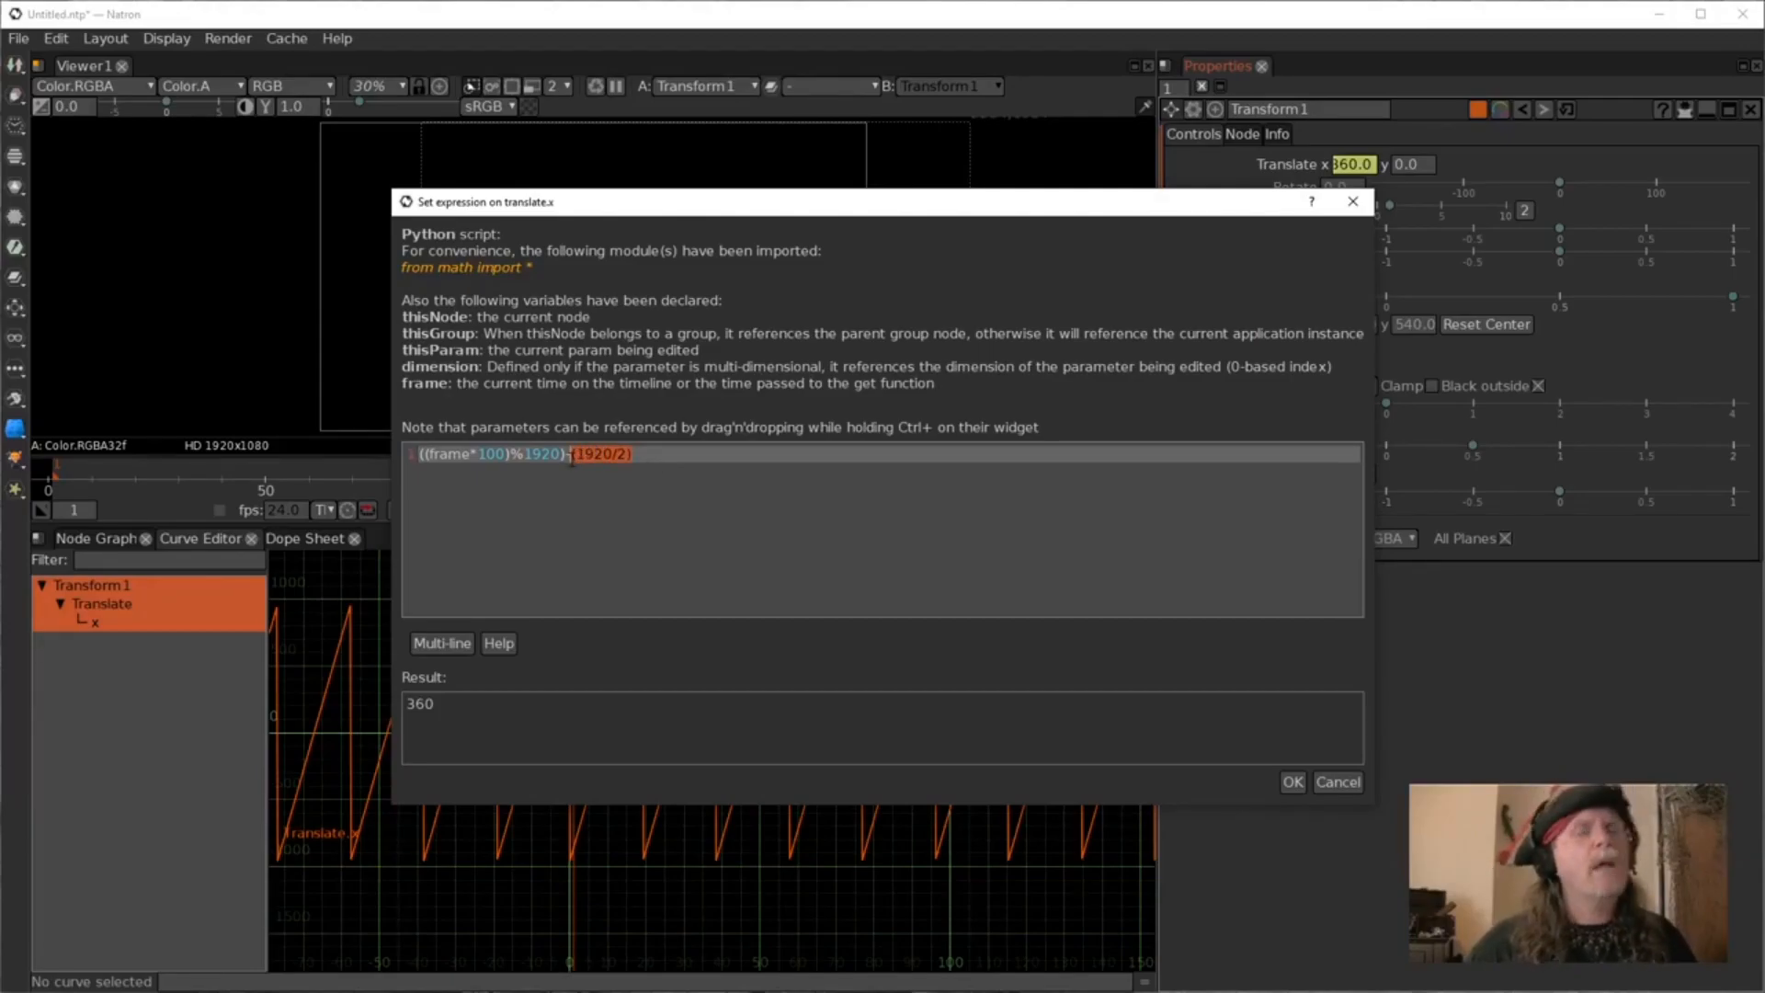
{"action": "left_click", "coordinate": [646, 488]}
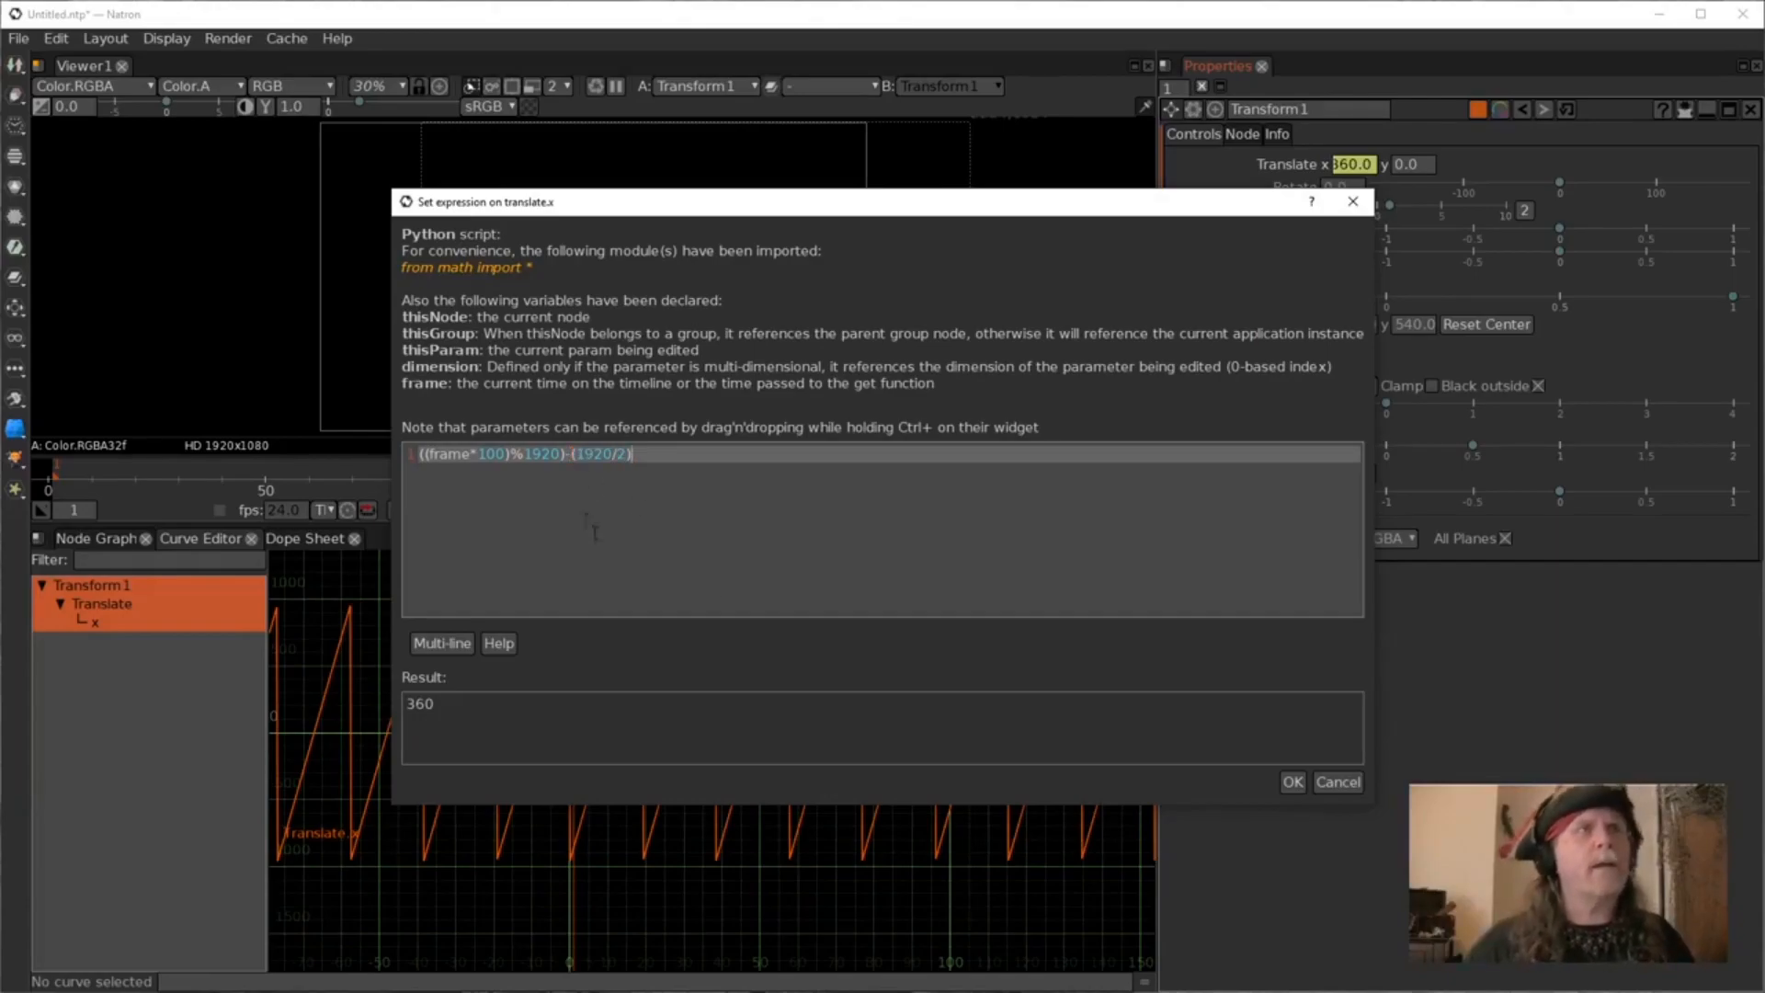
{"action": "left_click", "coordinate": [1350, 784]}
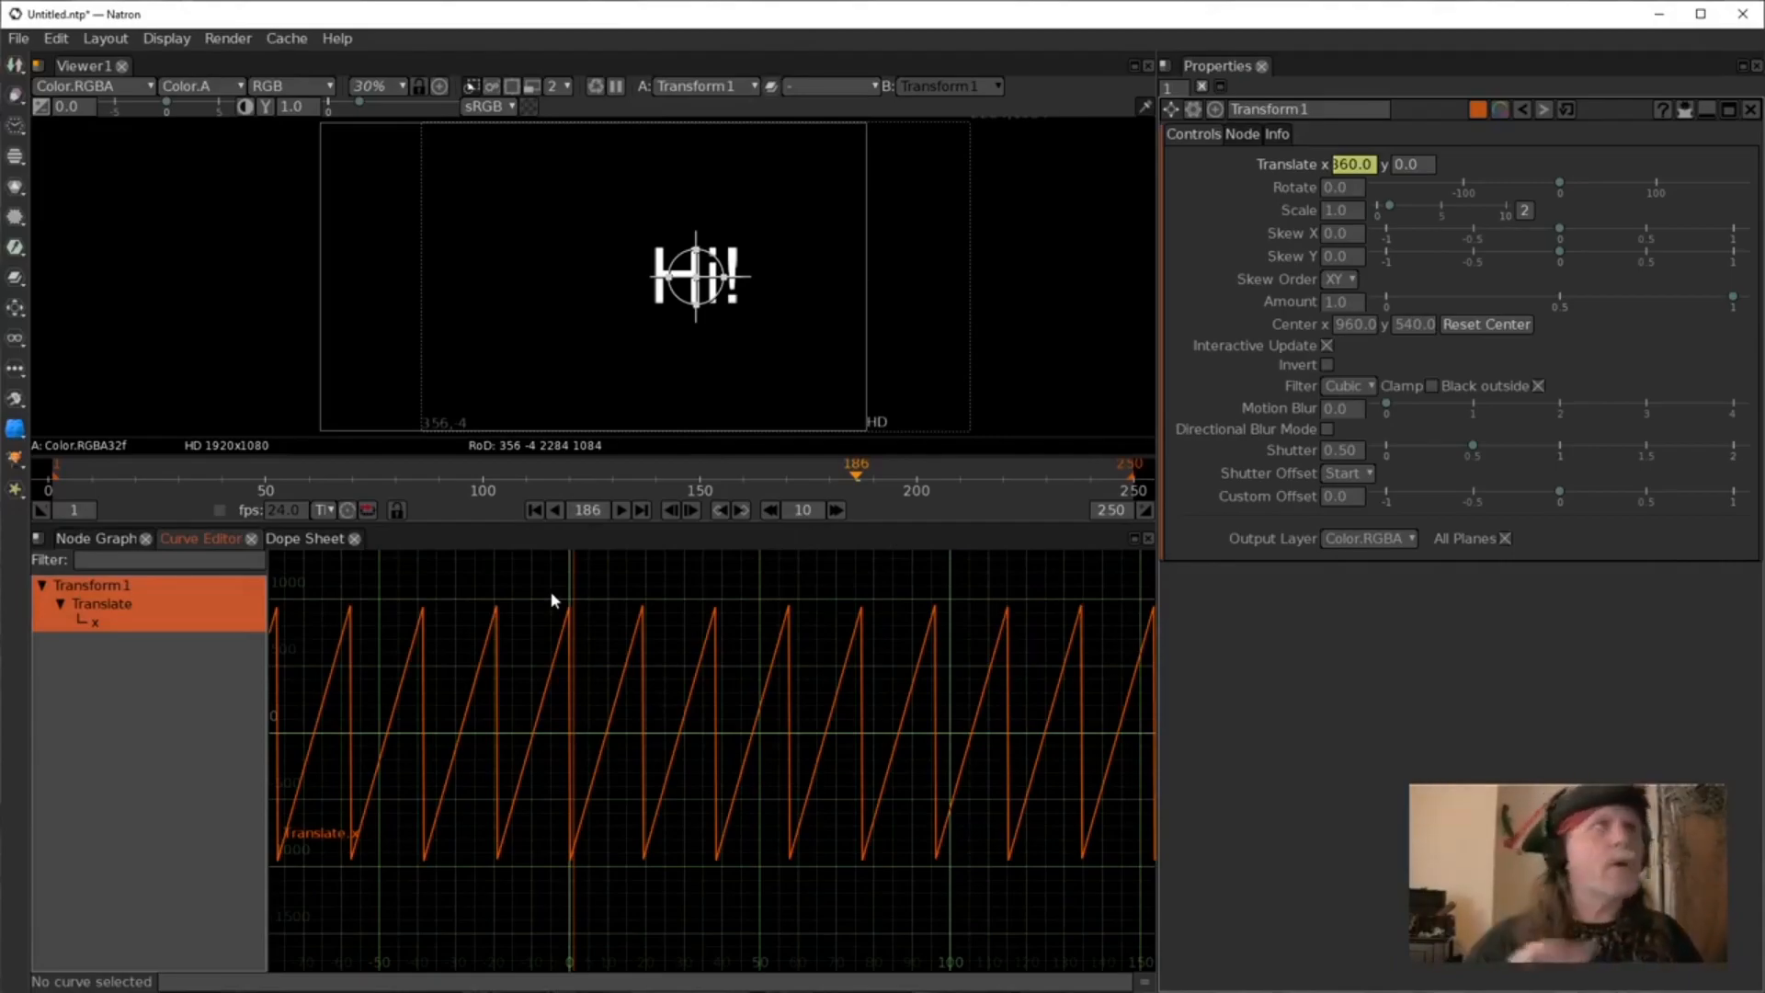
Delete the Text1 node from the node graph.
{"action": "left_click", "coordinate": [96, 538]}
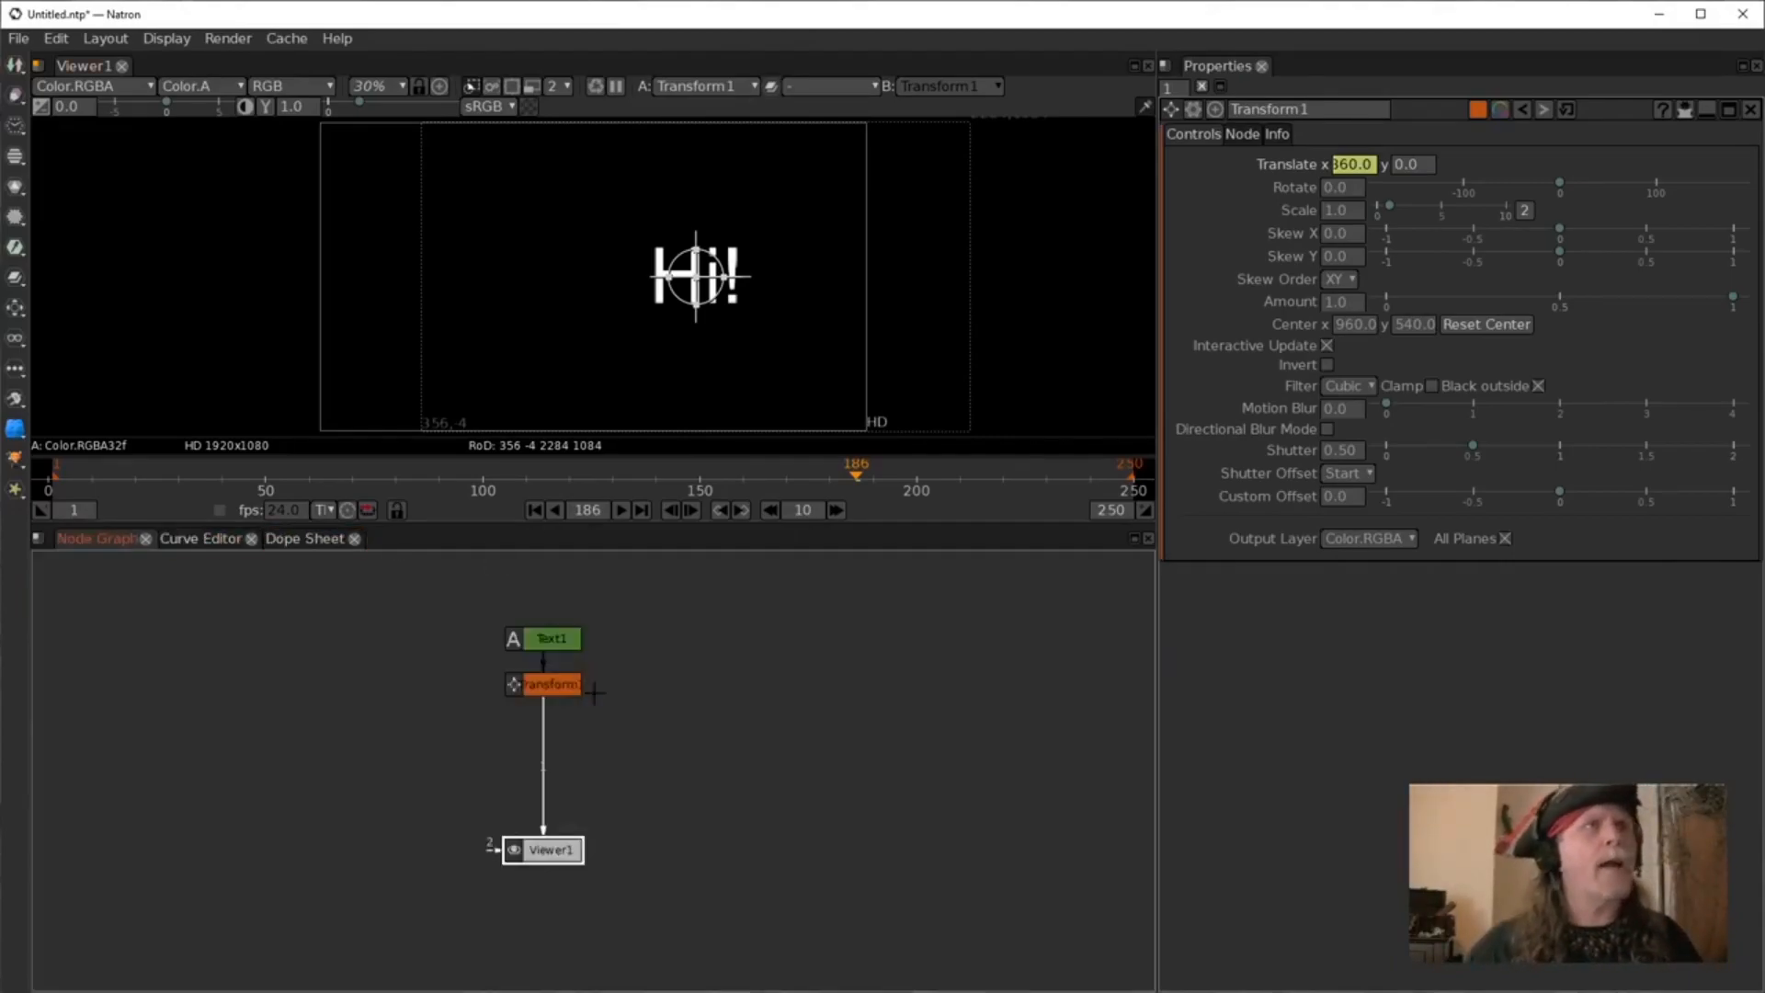
{"action": "left_click", "coordinate": [552, 638]}
{"action": "key", "text": "Delete"}
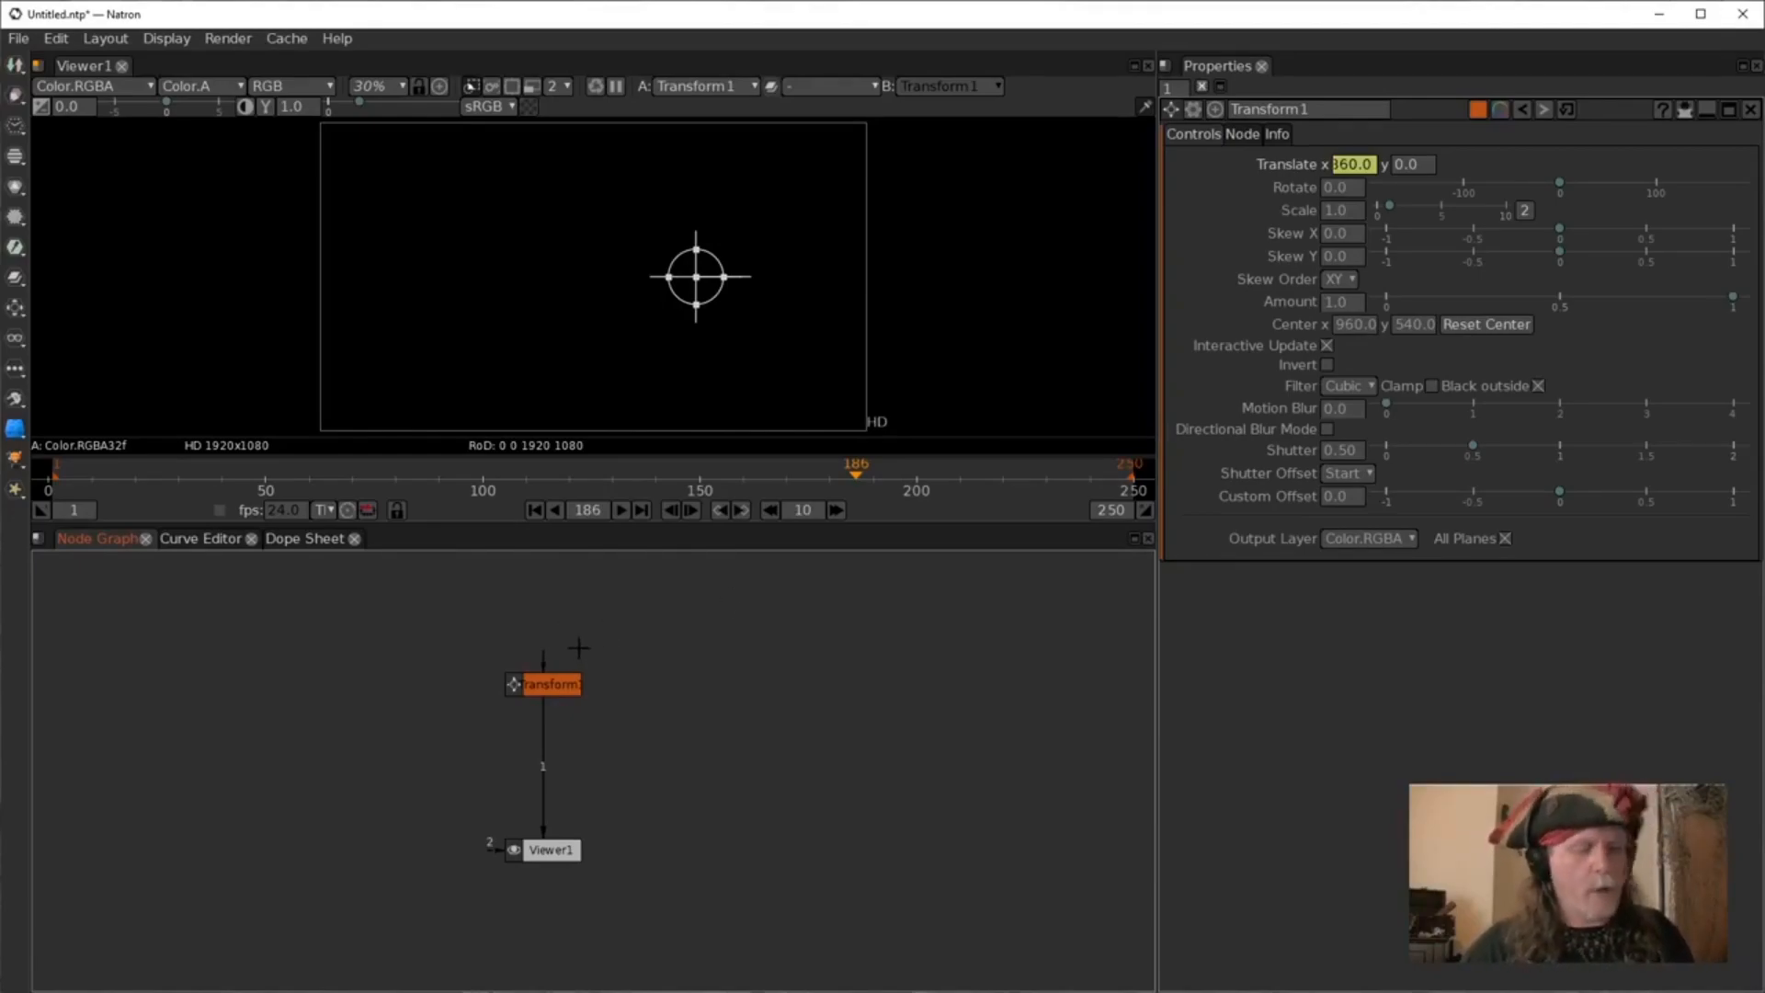
{"action": "key", "text": "Tab"}
{"action": "type", "text": "r"}
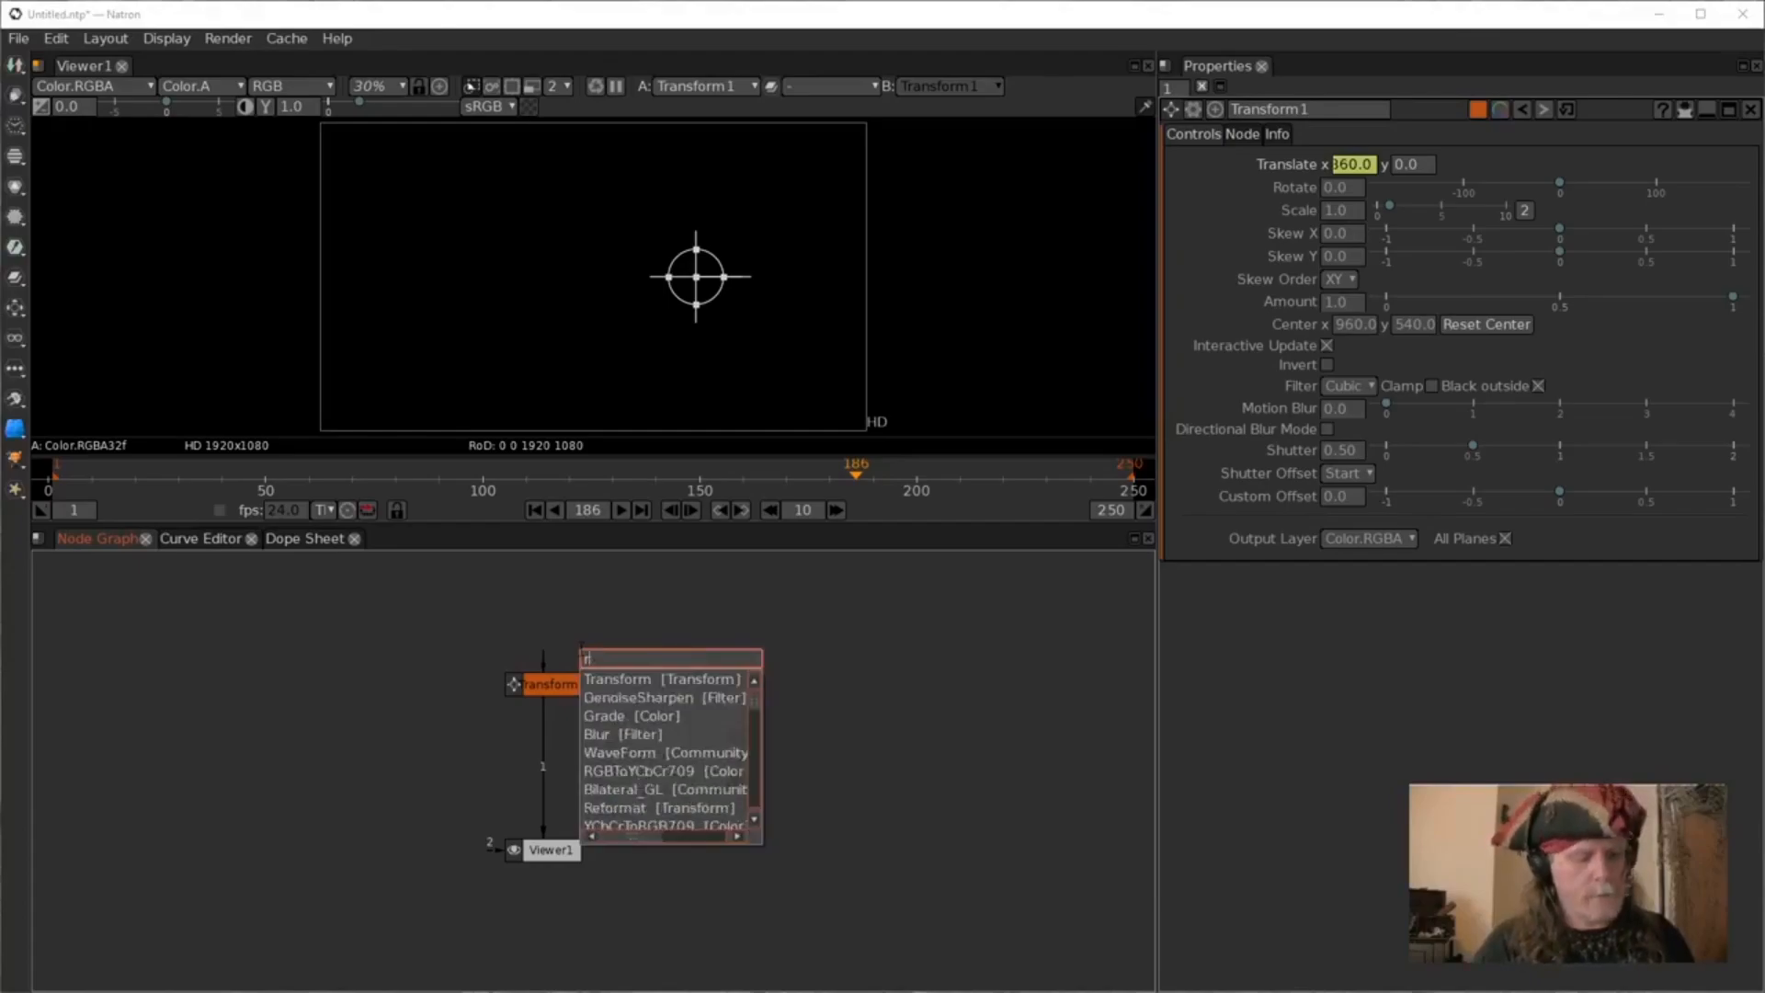
{"action": "type", "text": "ad"}
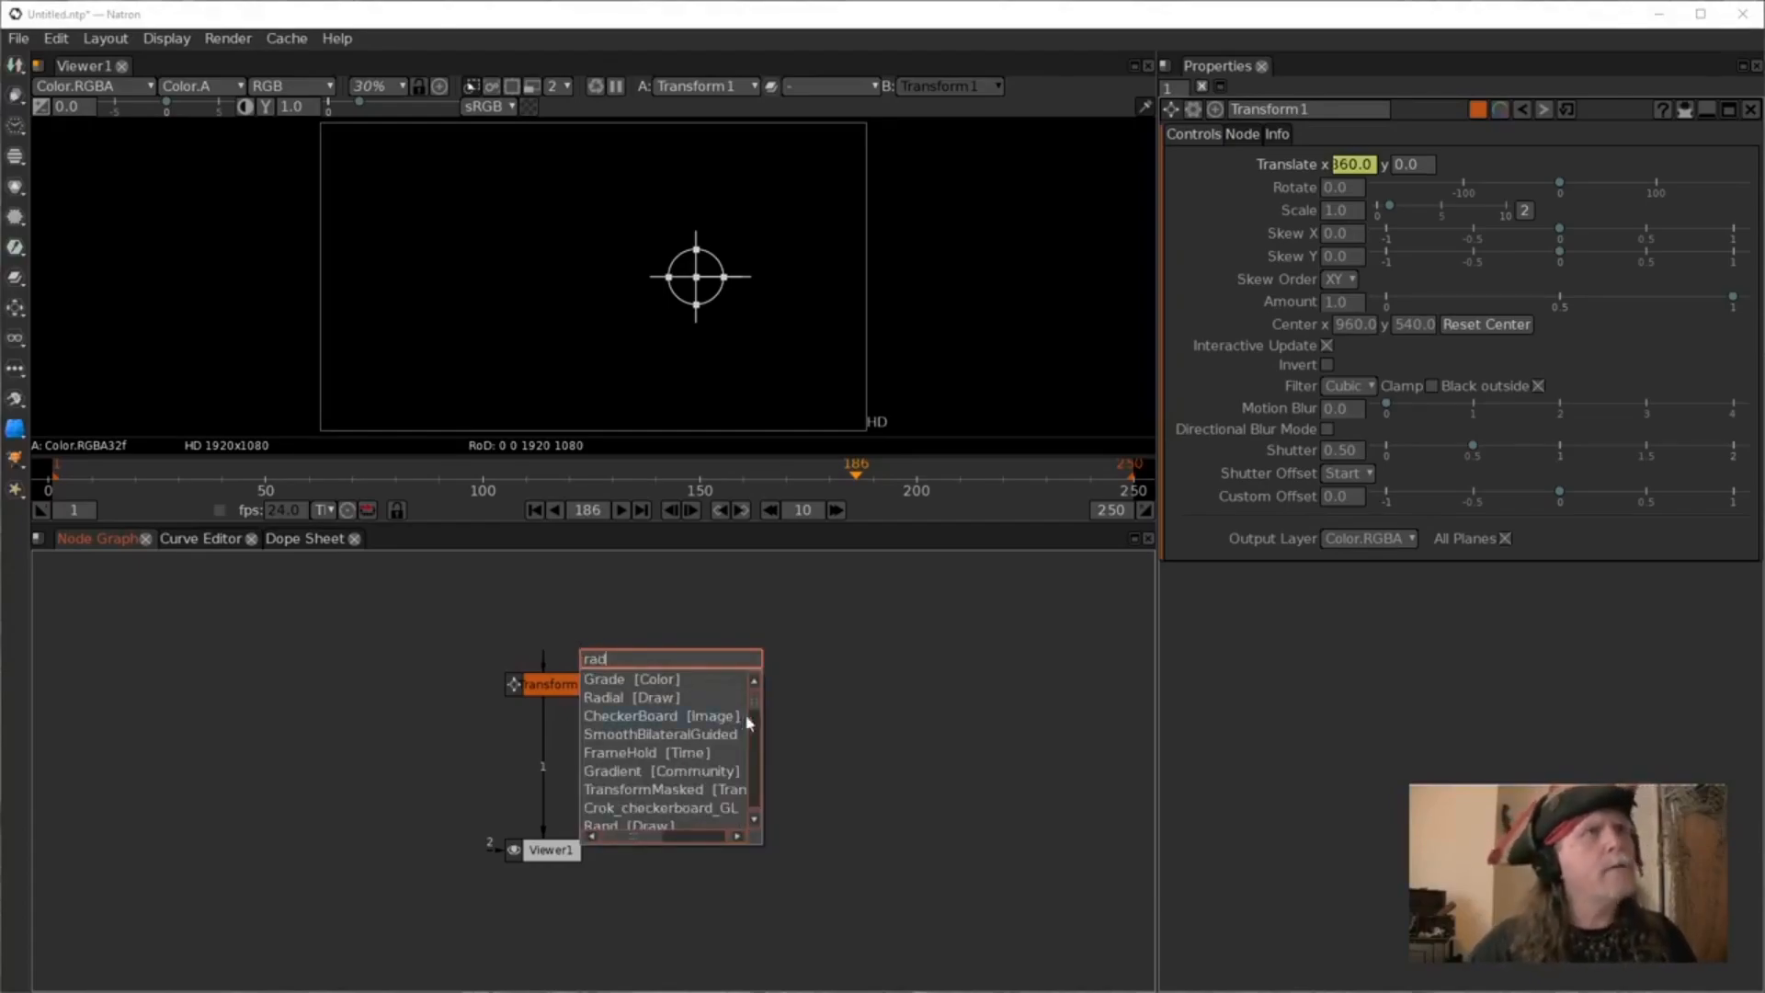
{"action": "left_click", "coordinate": [639, 685]}
{"action": "left_click_drag", "start_coordinate": [670, 706], "coordinate": [624, 649]}
{"action": "key", "text": "Delete"}
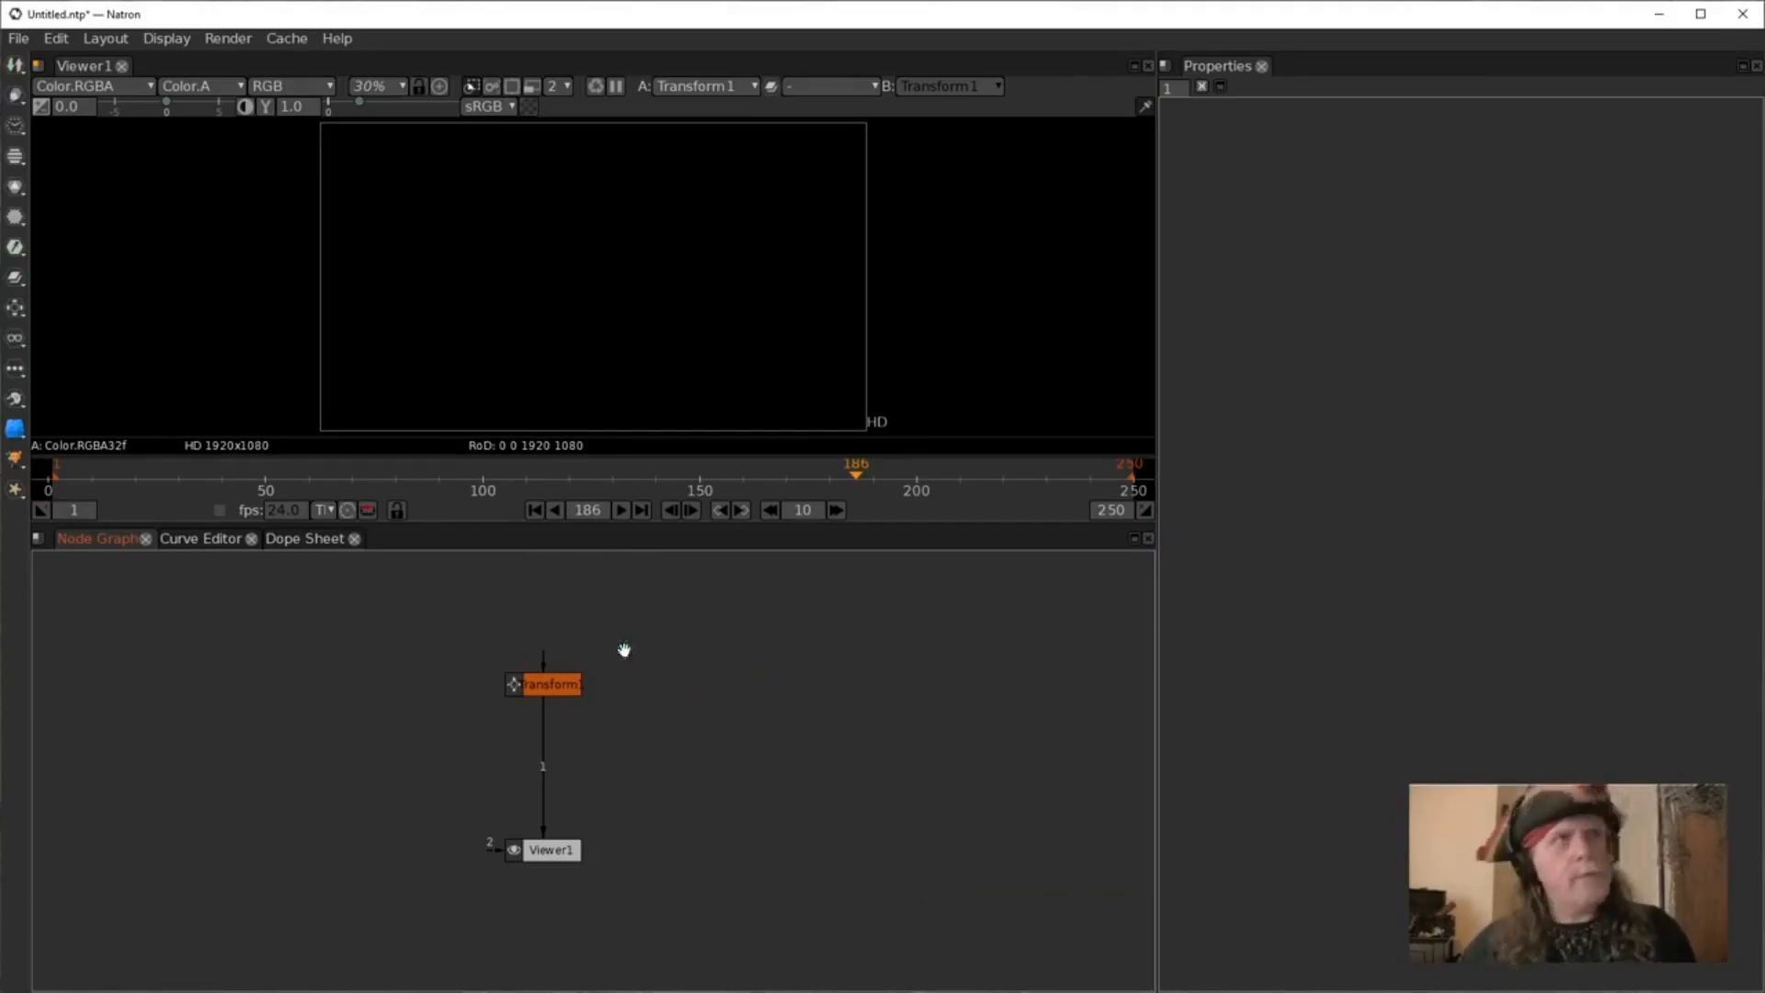
Add a Radial node and connect it as the input of the Transform node.
{"action": "key", "text": "Tab"}
{"action": "type", "text": "radi"}
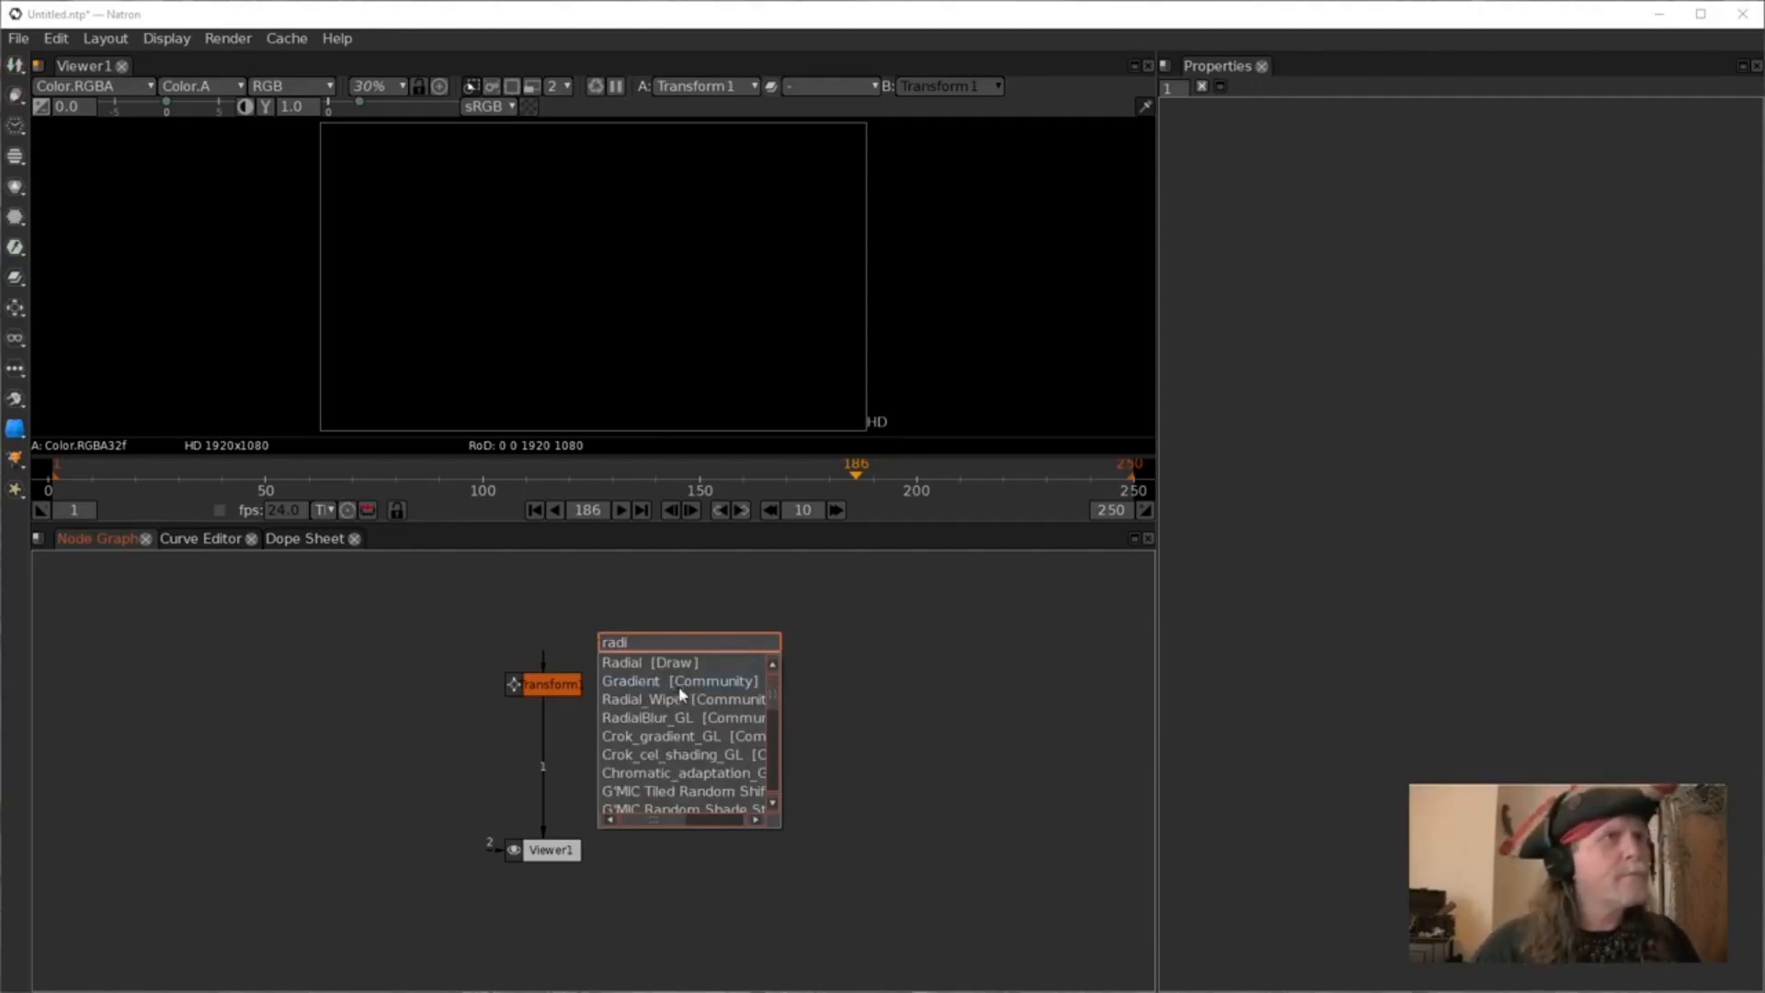
{"action": "key", "text": "Return"}
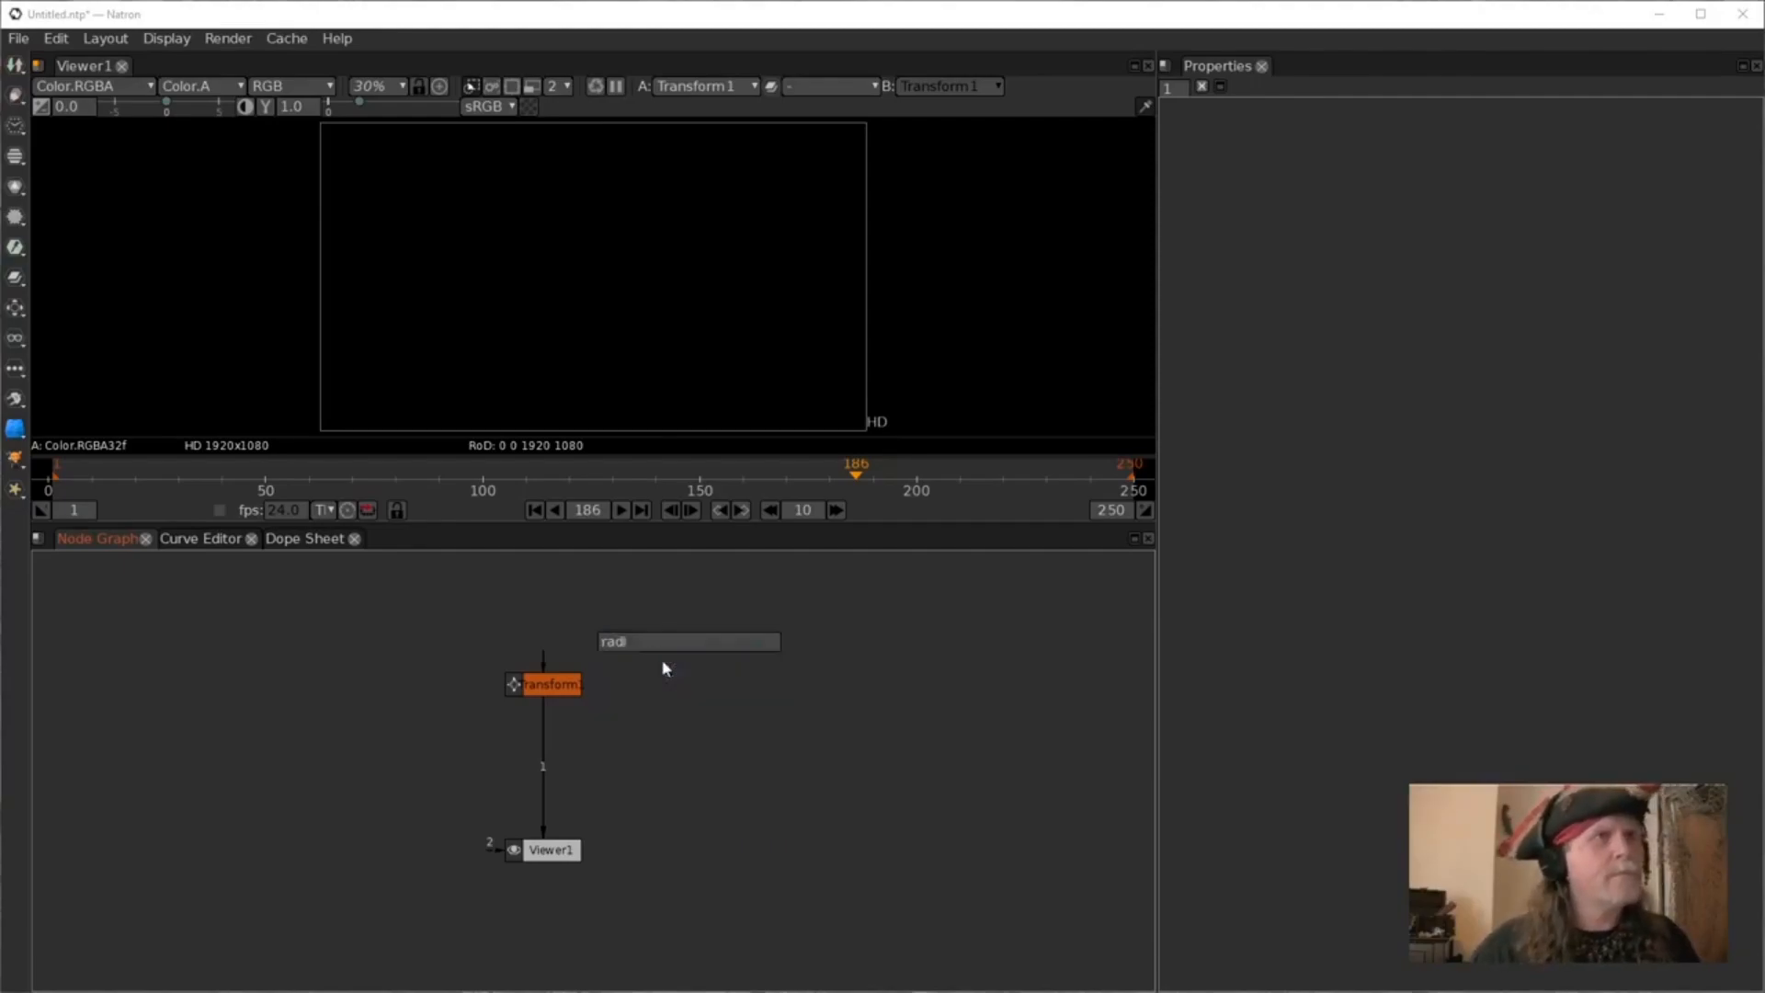
{"action": "left_click_drag", "start_coordinate": [685, 673], "coordinate": [550, 682]}
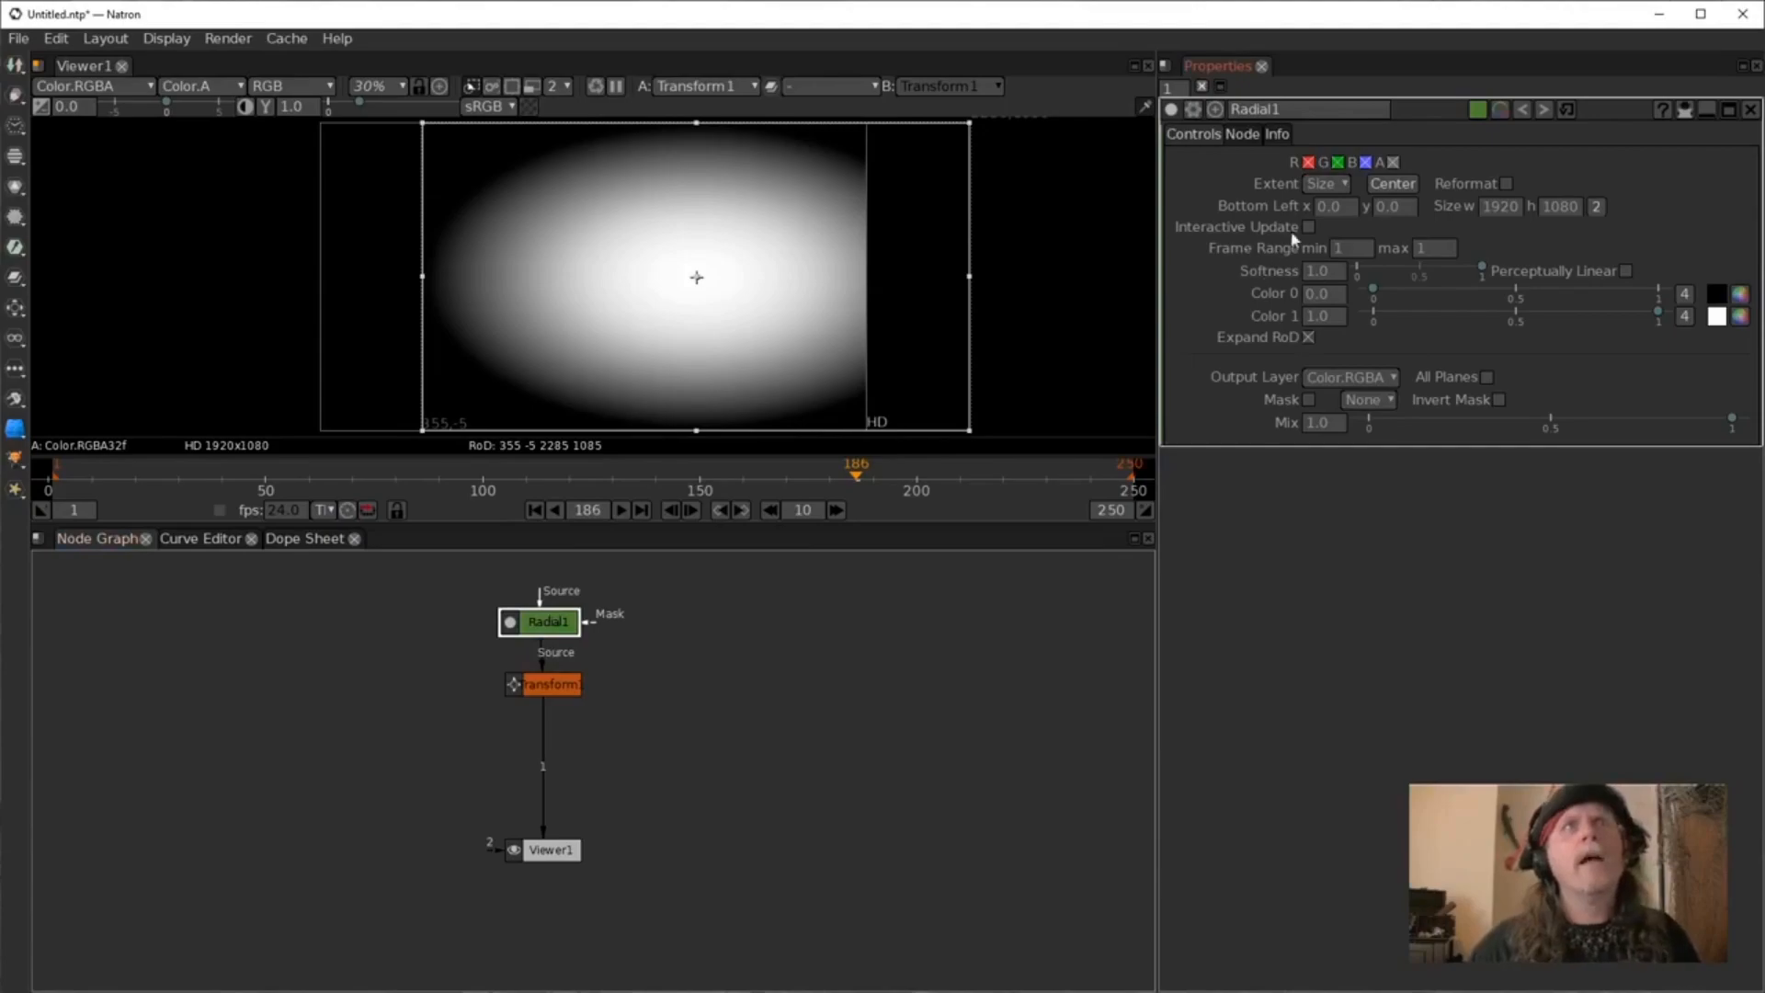
Set the Radial node's size to 50 in both dimensions.
{"action": "left_click", "coordinate": [1600, 209]}
{"action": "double_click", "coordinate": [1484, 206]}
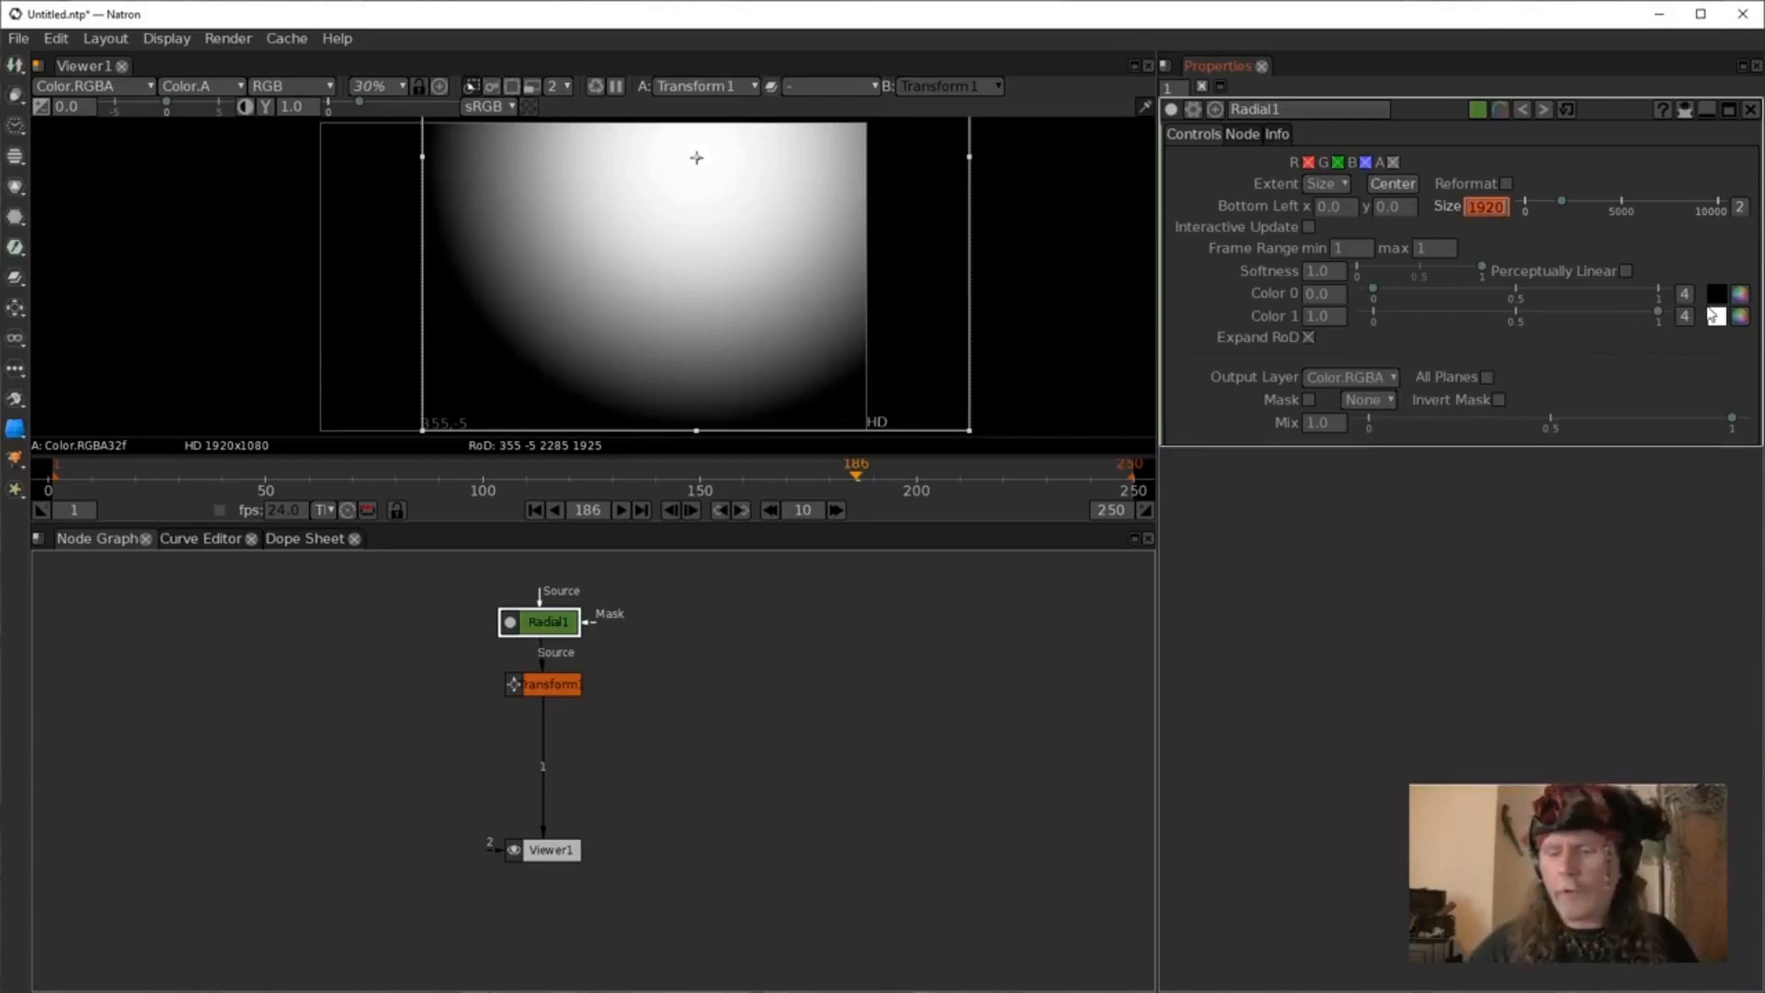
{"action": "type", "text": "50"}
{"action": "key", "text": "Return"}
{"action": "left_click", "coordinate": [921, 665]}
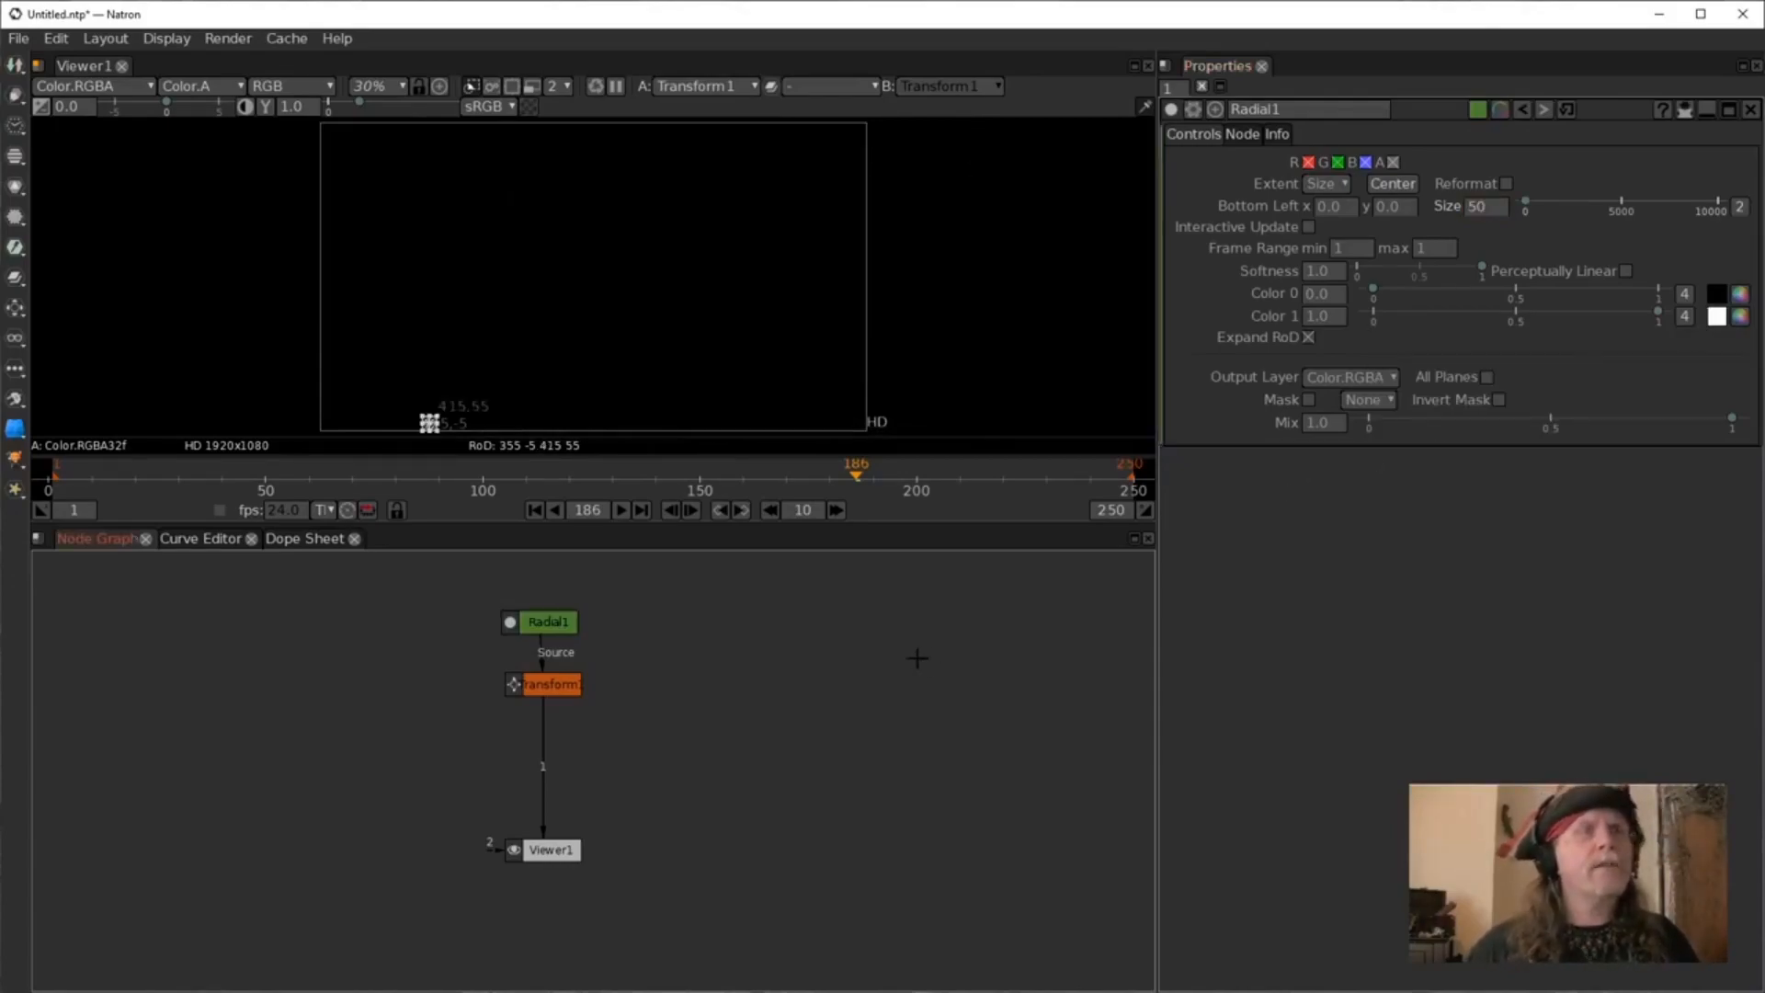
Turn off the viewer overlays and center the radial shape in the frame.
{"action": "right_click", "coordinate": [620, 331]}
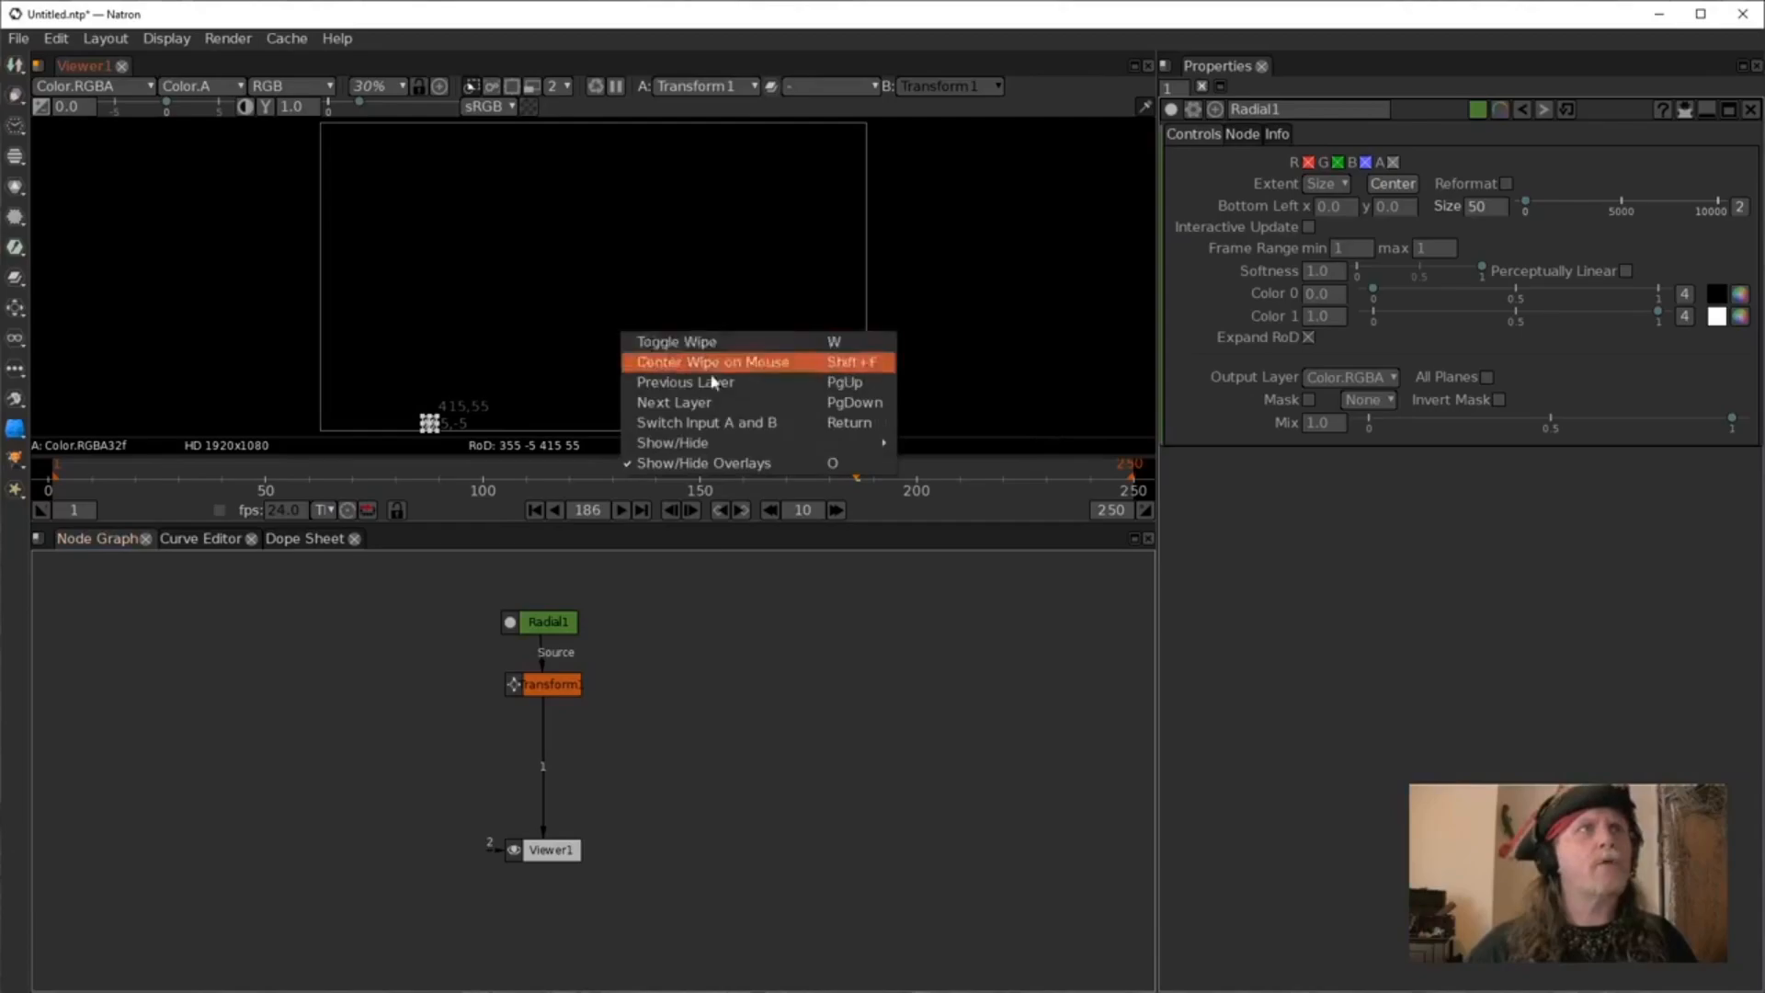
{"action": "left_click", "coordinate": [704, 463]}
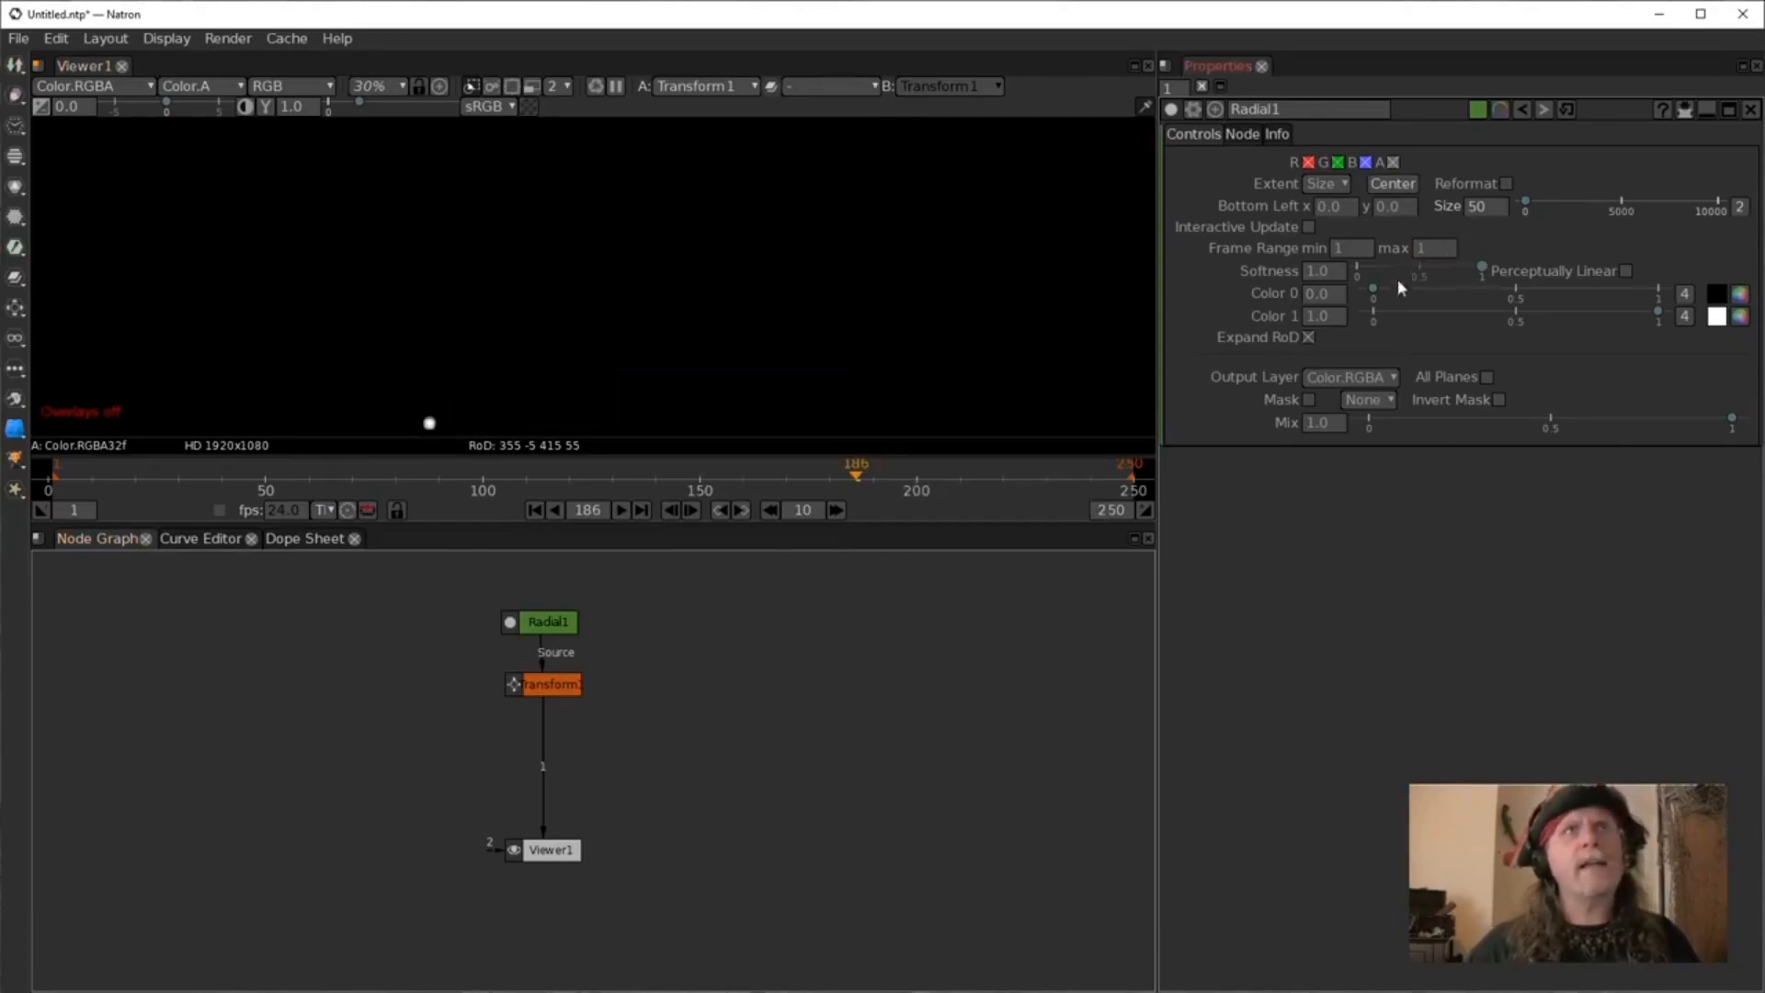
{"action": "left_click", "coordinate": [1392, 184]}
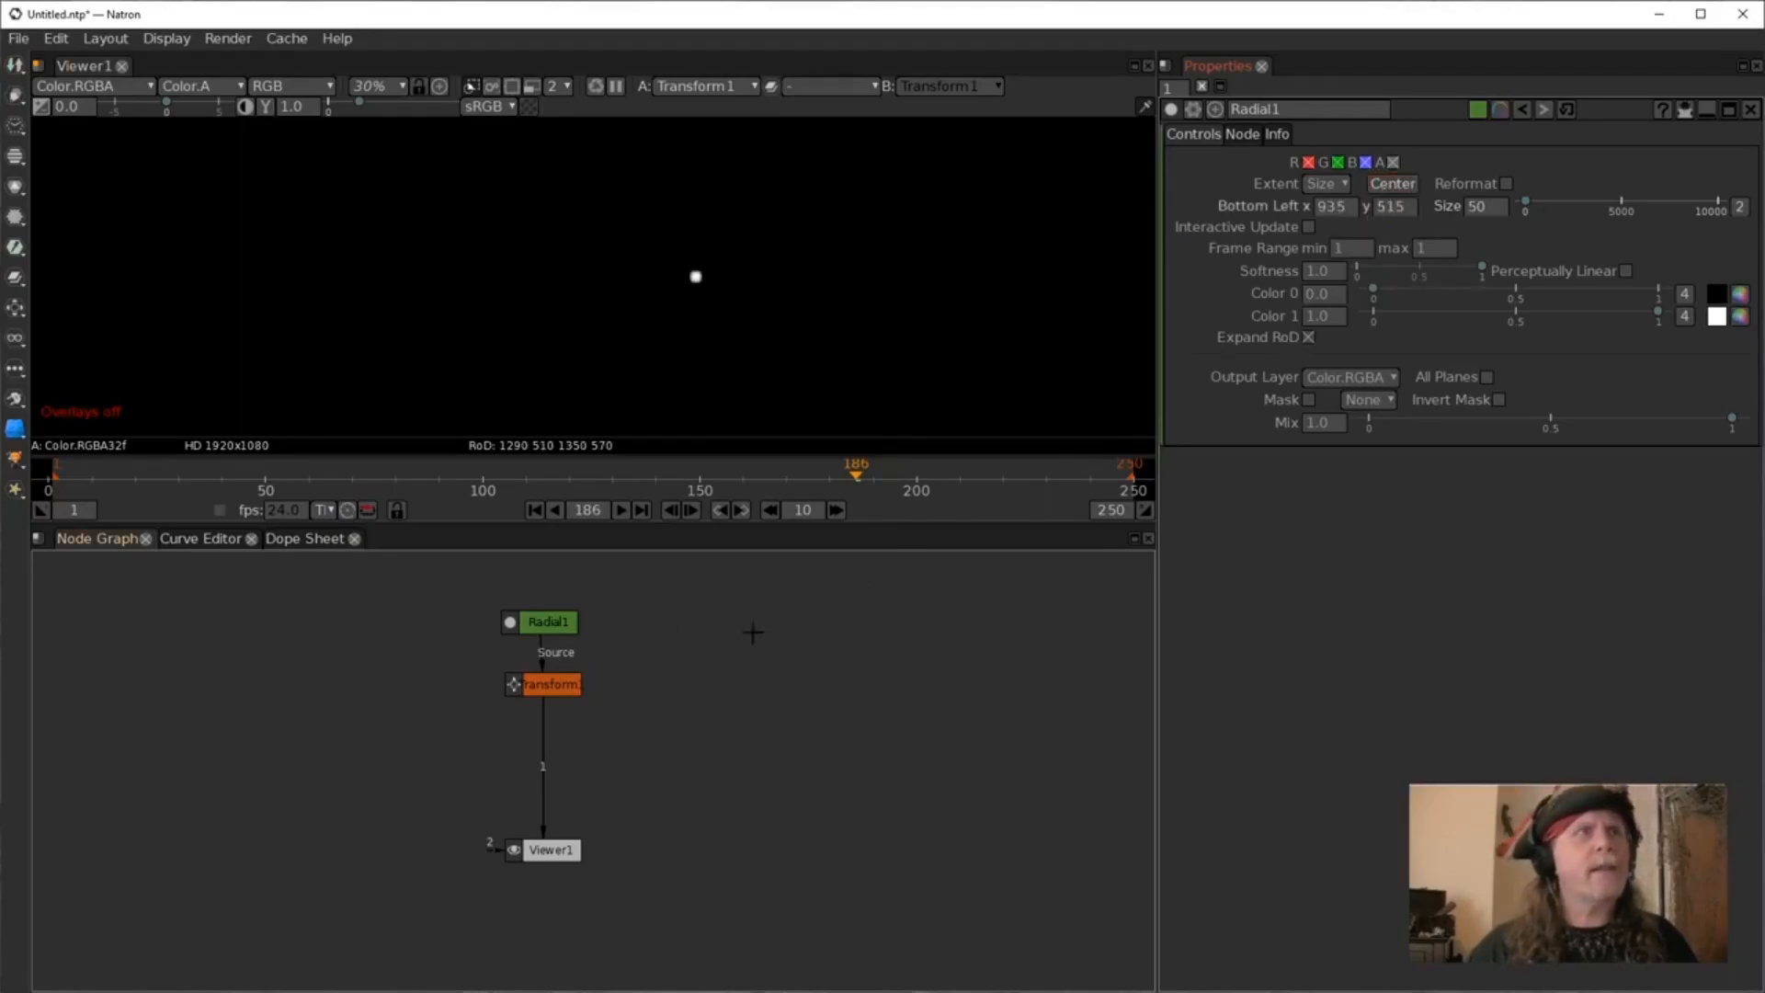
Rewind to the first frame, play the animation, and stop it.
{"action": "left_click", "coordinate": [534, 510]}
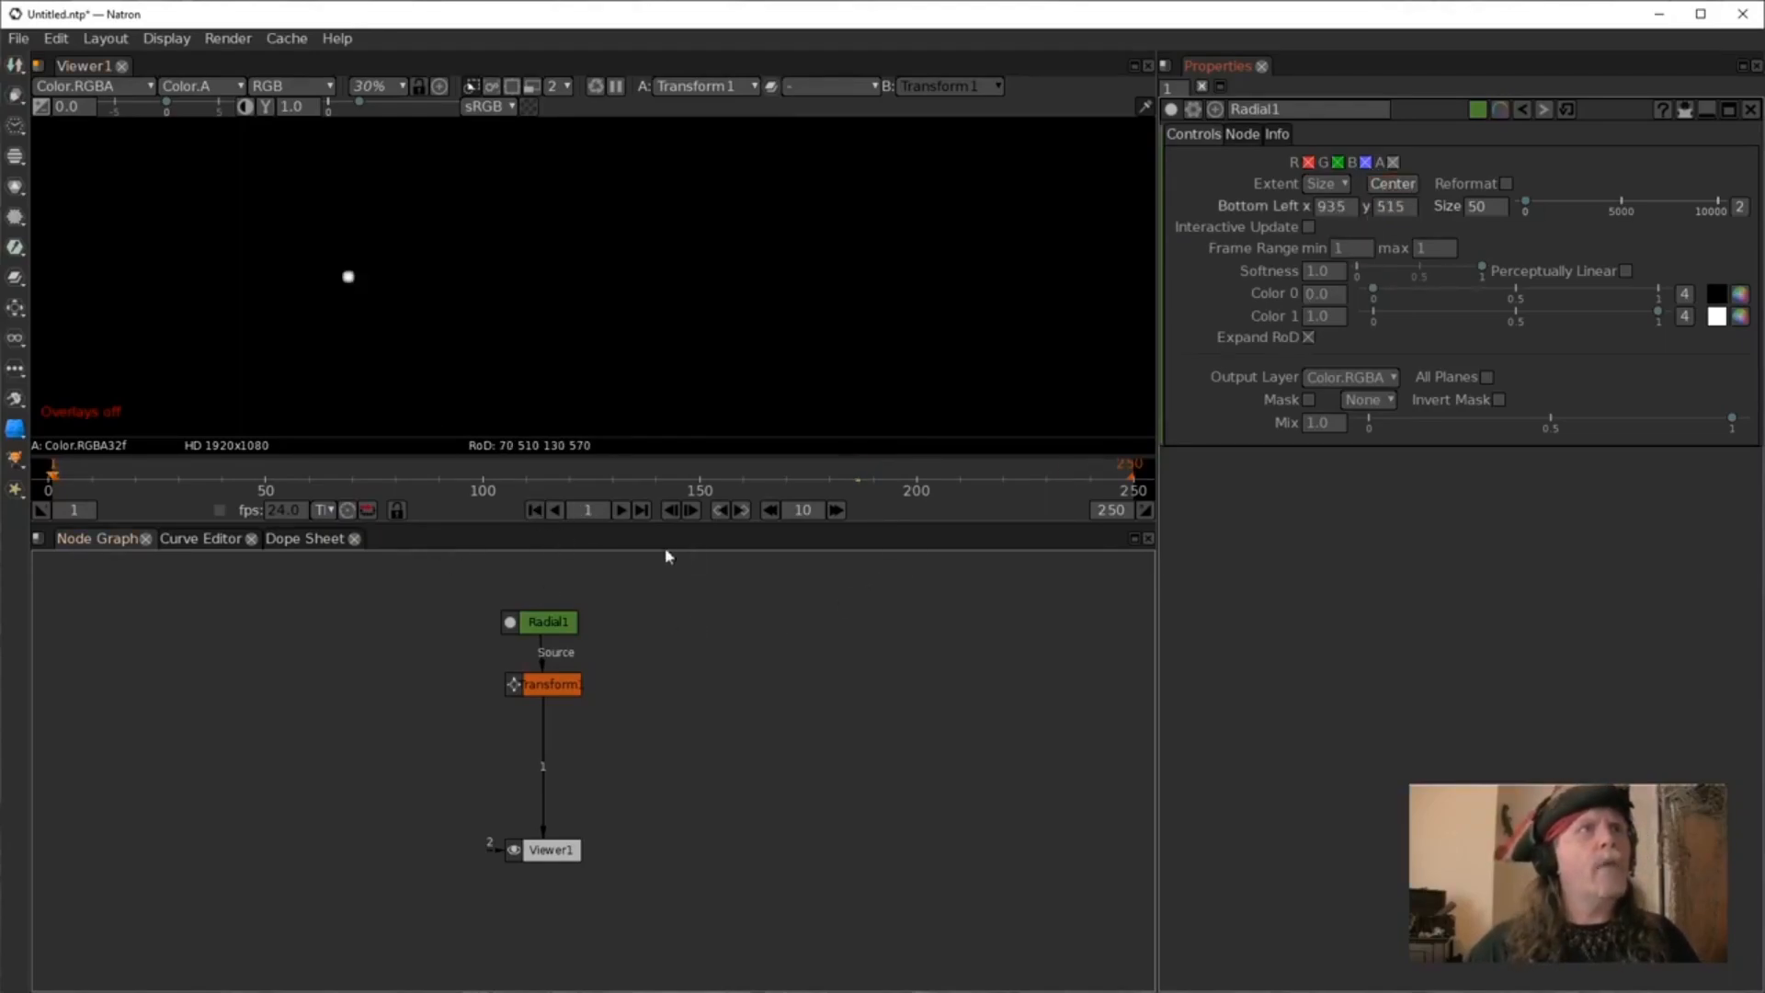
{"action": "left_click", "coordinate": [621, 512]}
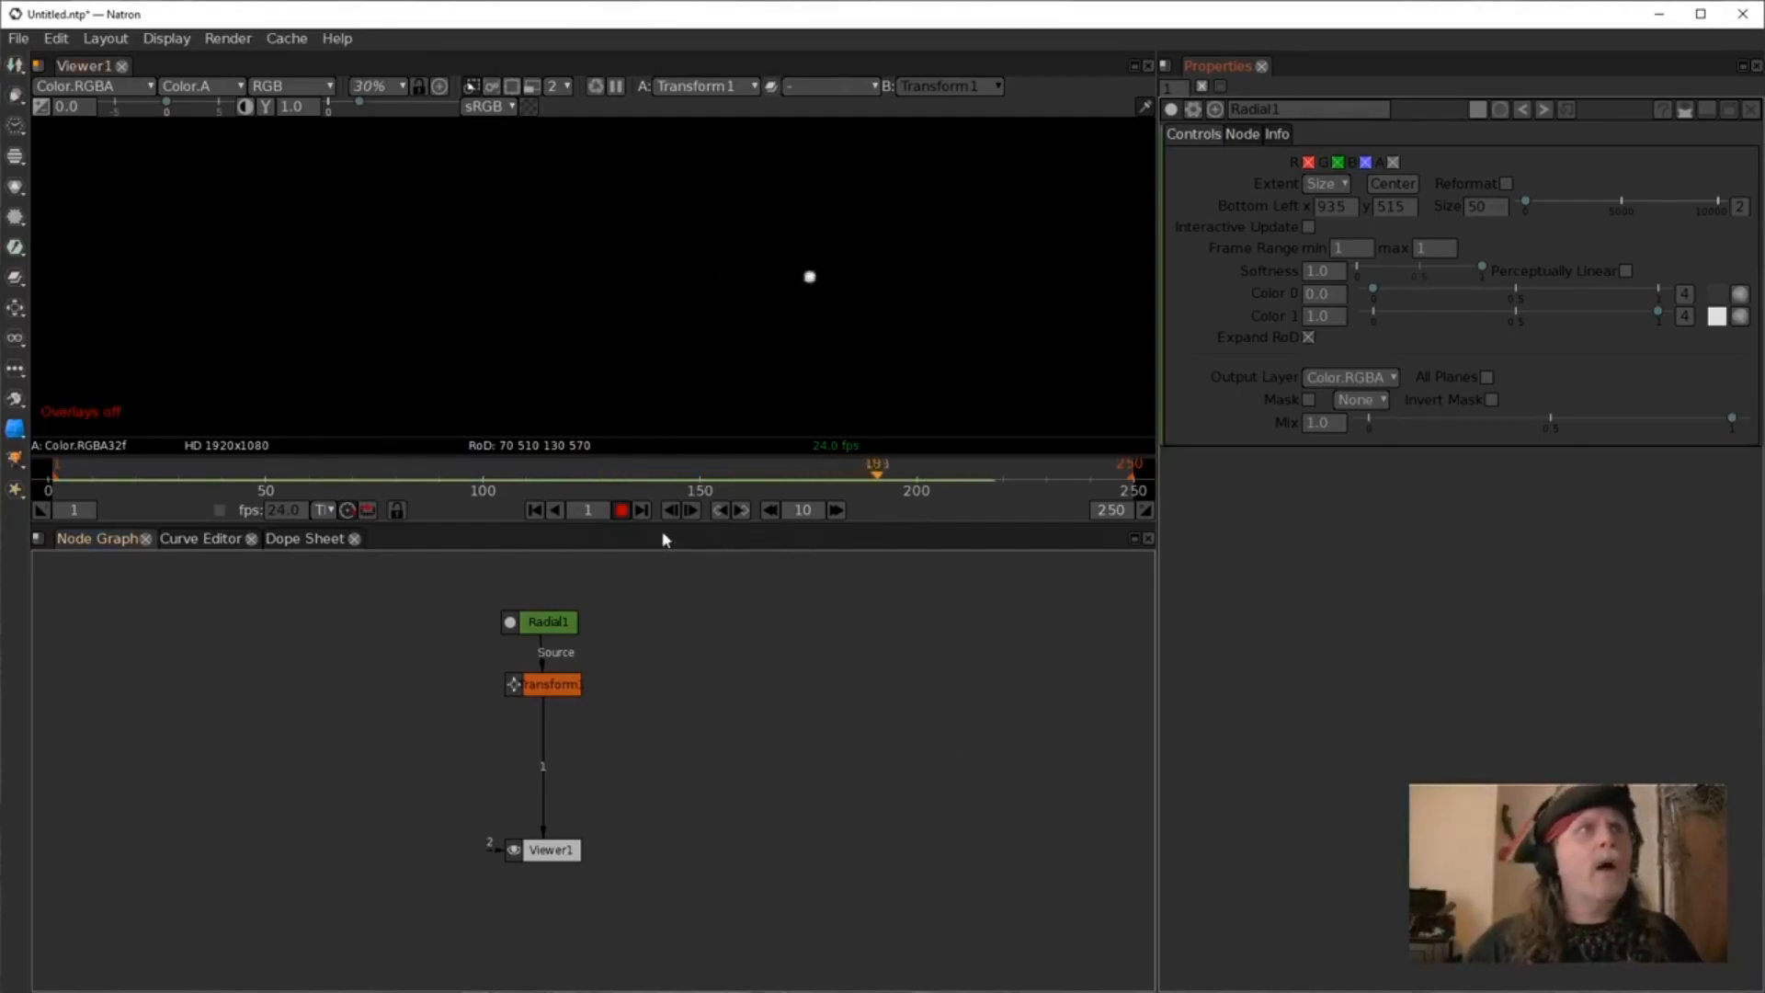
{"action": "left_click", "coordinate": [622, 509]}
Open the Transform node's properties and set the translate Y expression to sin(frame)*200.
{"action": "left_click", "coordinate": [553, 687]}
{"action": "double_click", "coordinate": [563, 685]}
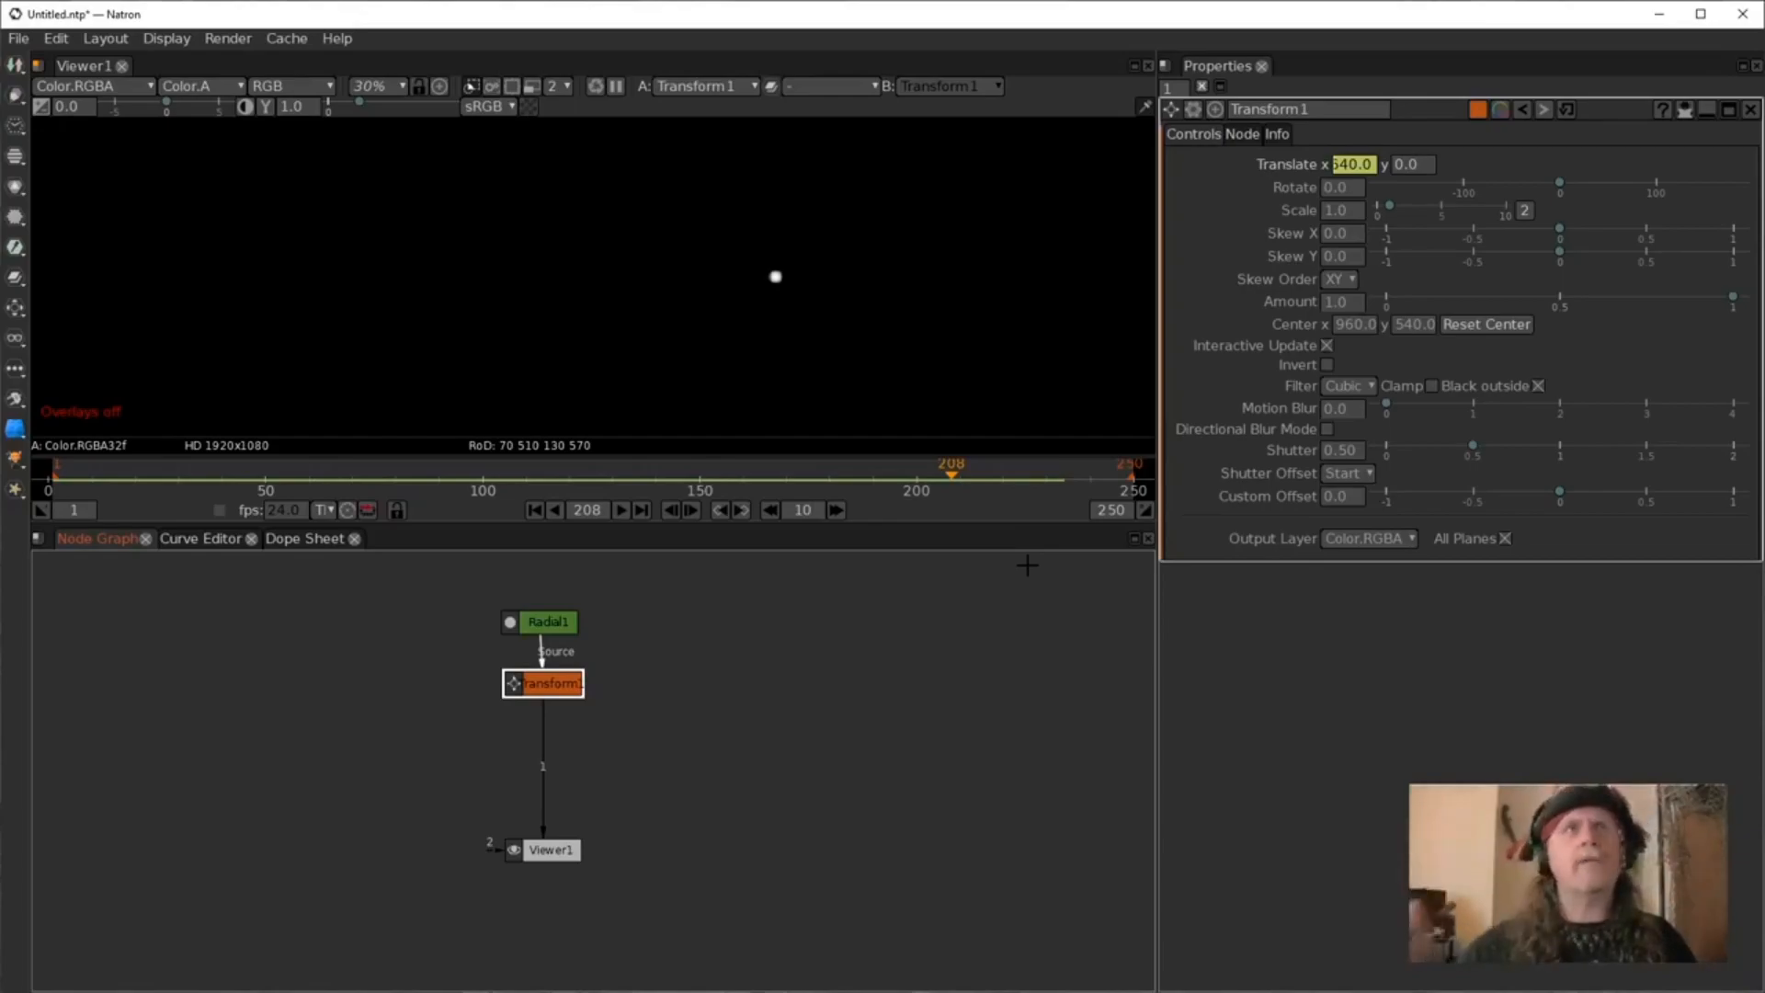
{"action": "left_click", "coordinate": [1424, 169]}
{"action": "right_click", "coordinate": [1423, 168]}
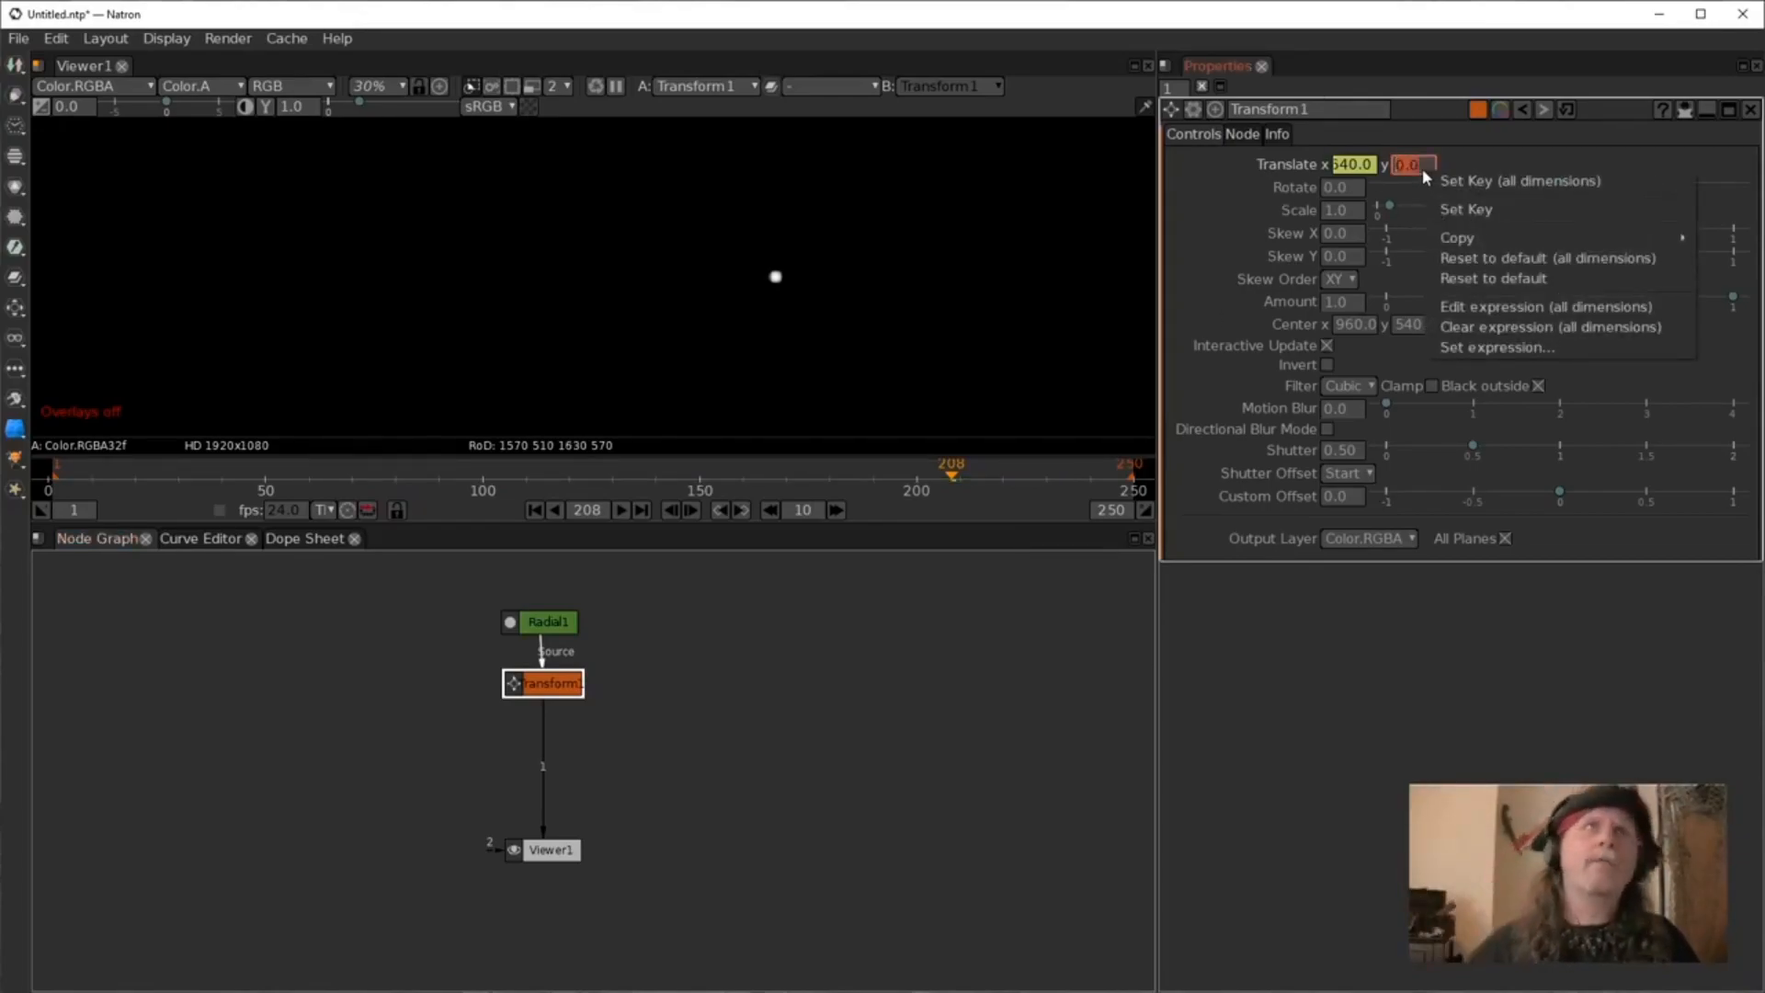
{"action": "left_click", "coordinate": [1500, 138]}
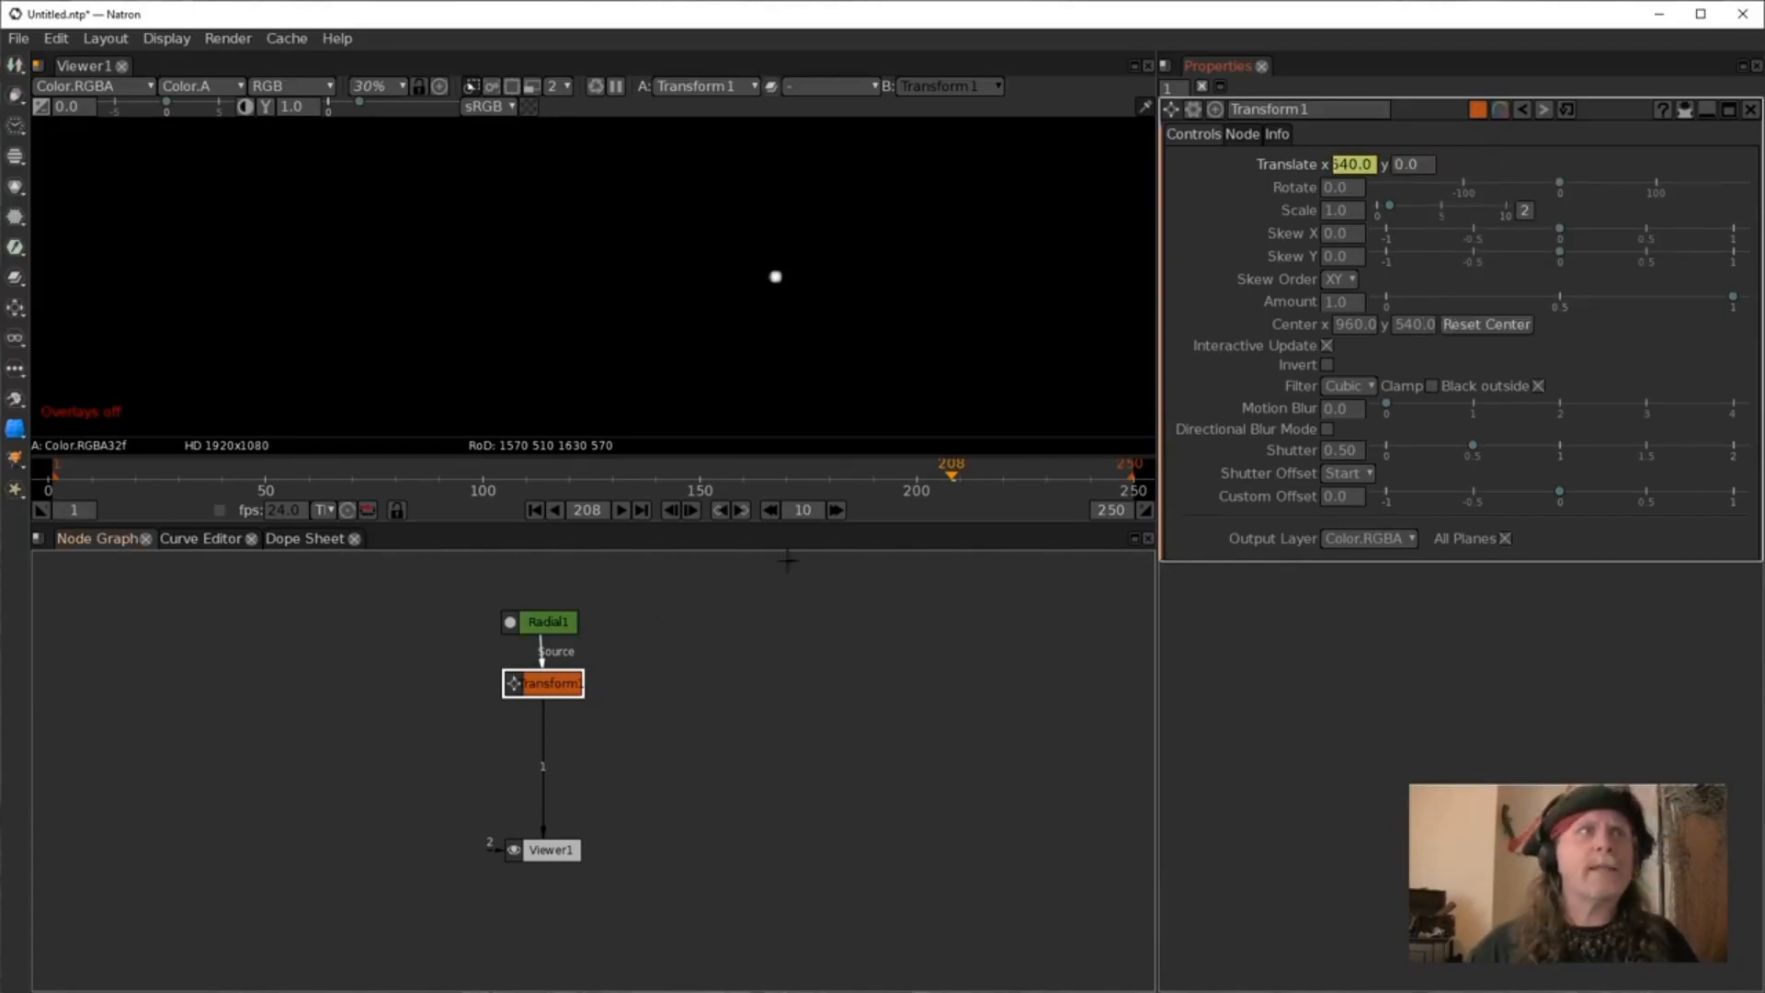
{"action": "right_click", "coordinate": [1422, 167]}
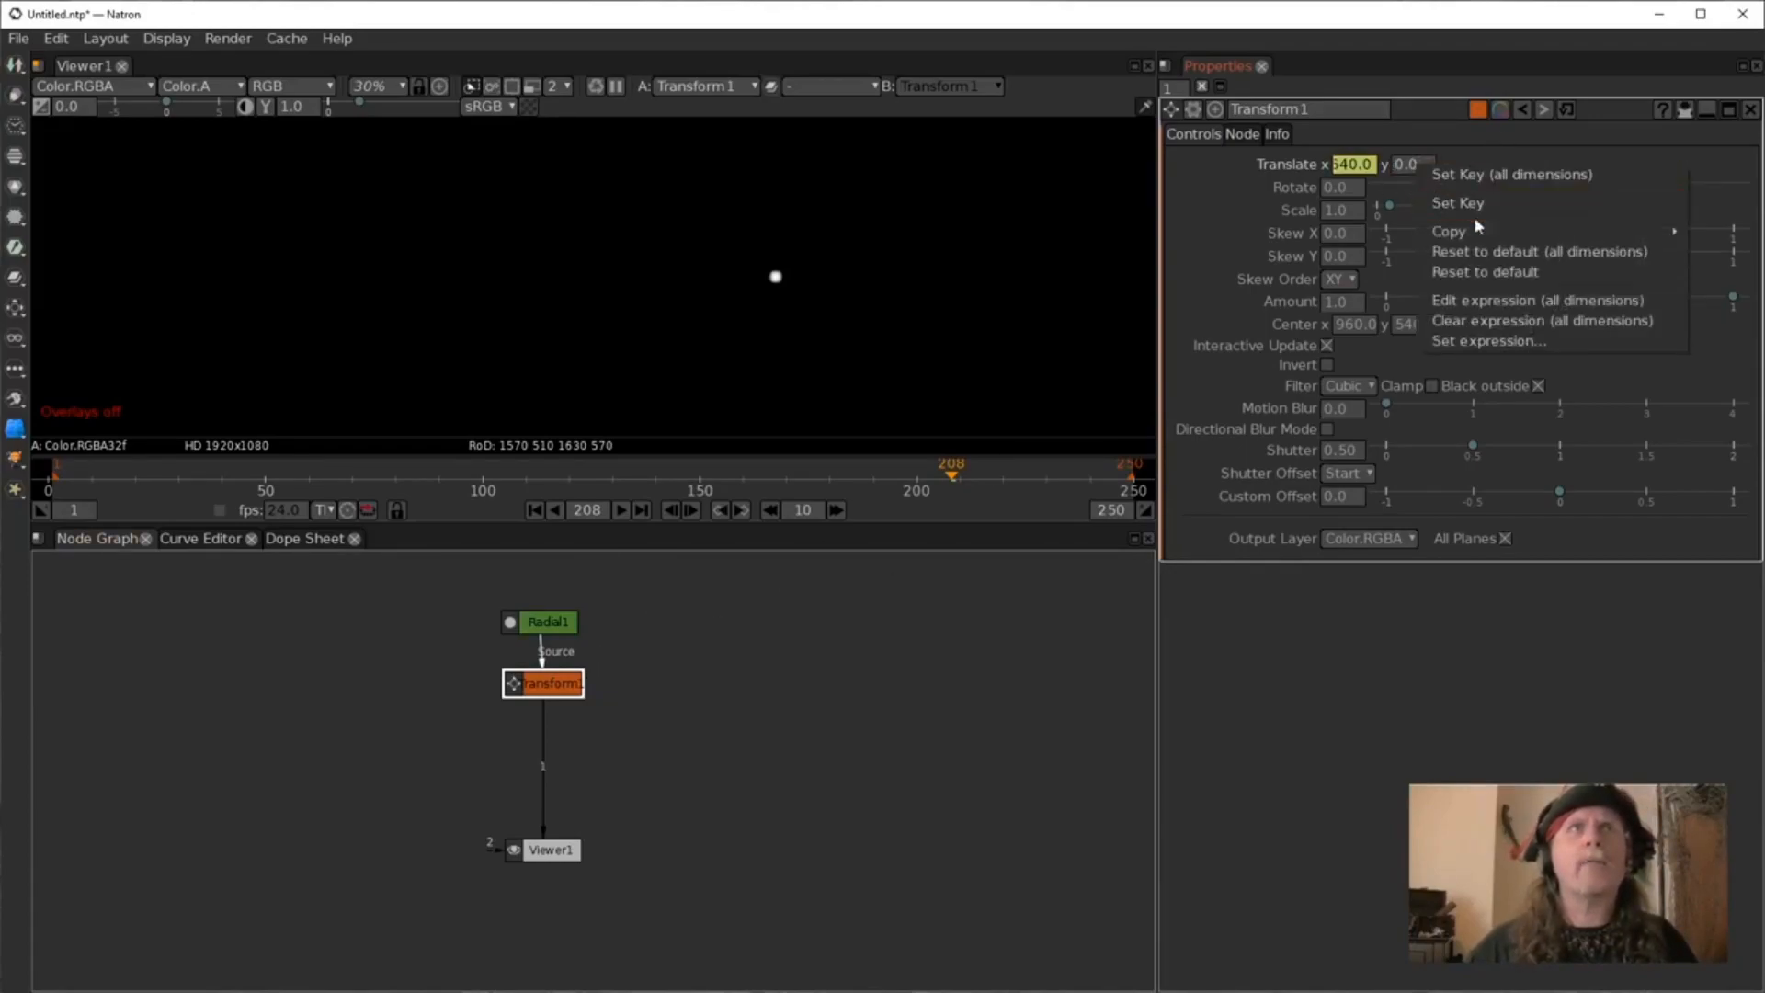
{"action": "left_click", "coordinate": [1455, 345]}
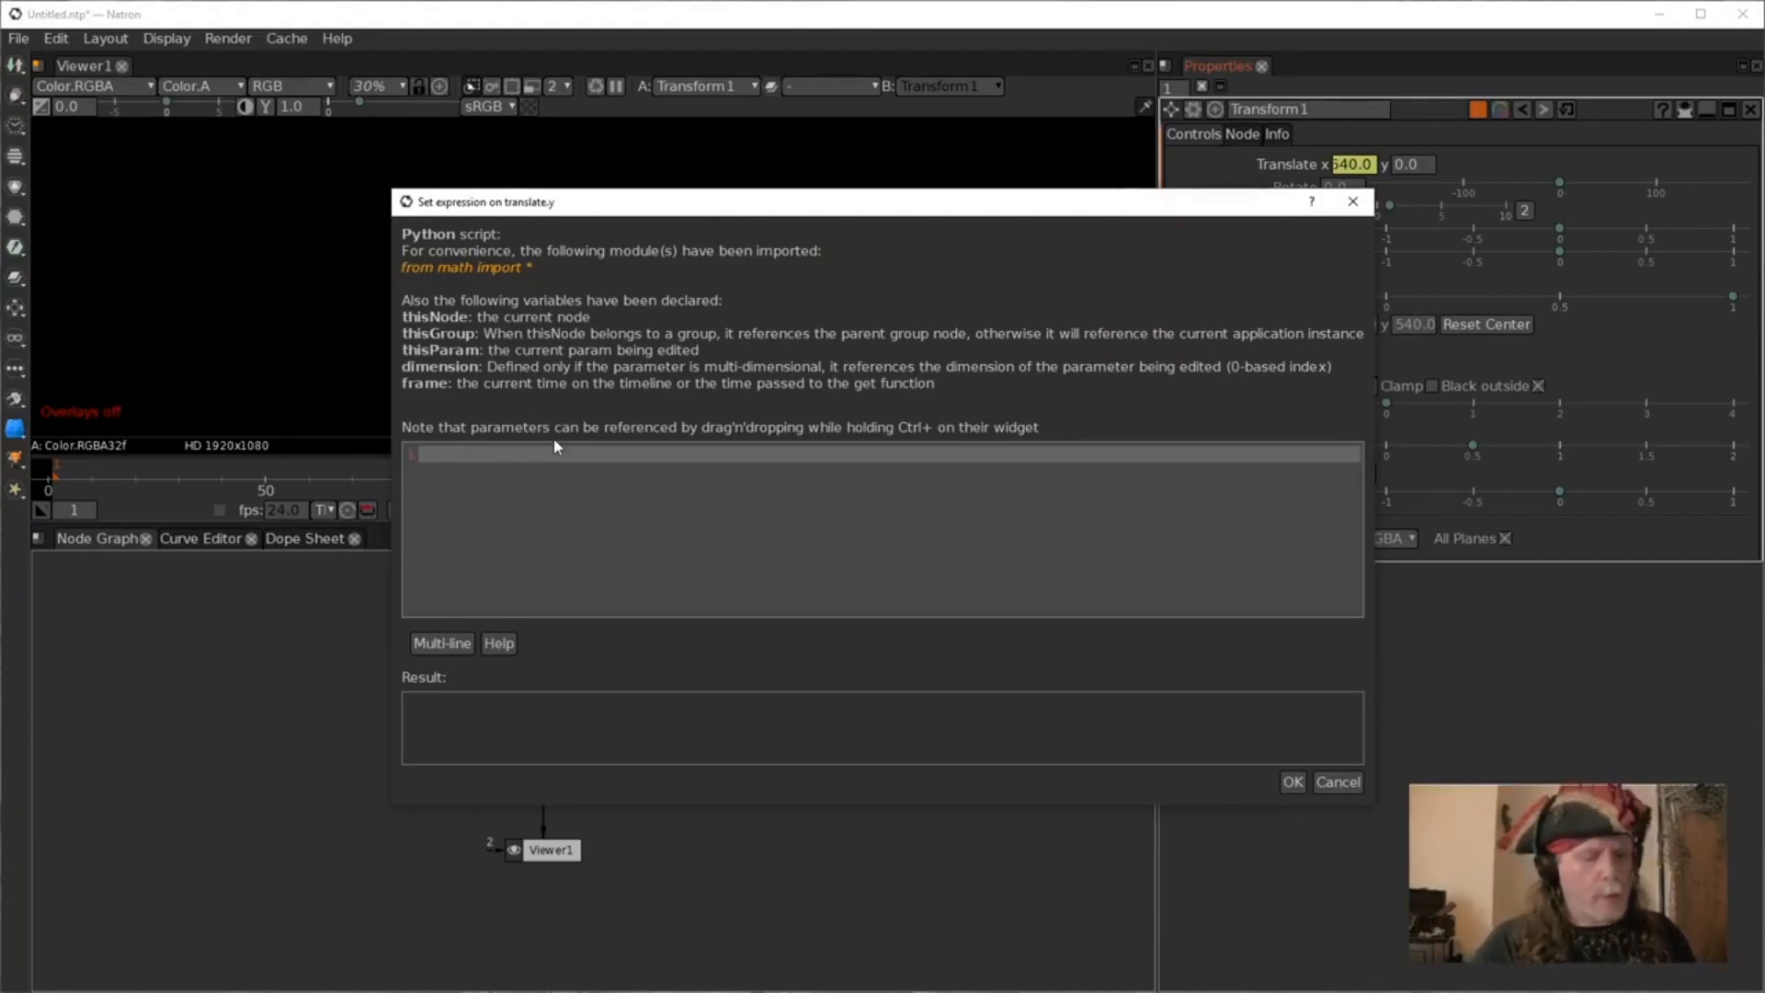
{"action": "type", "text": "sin"}
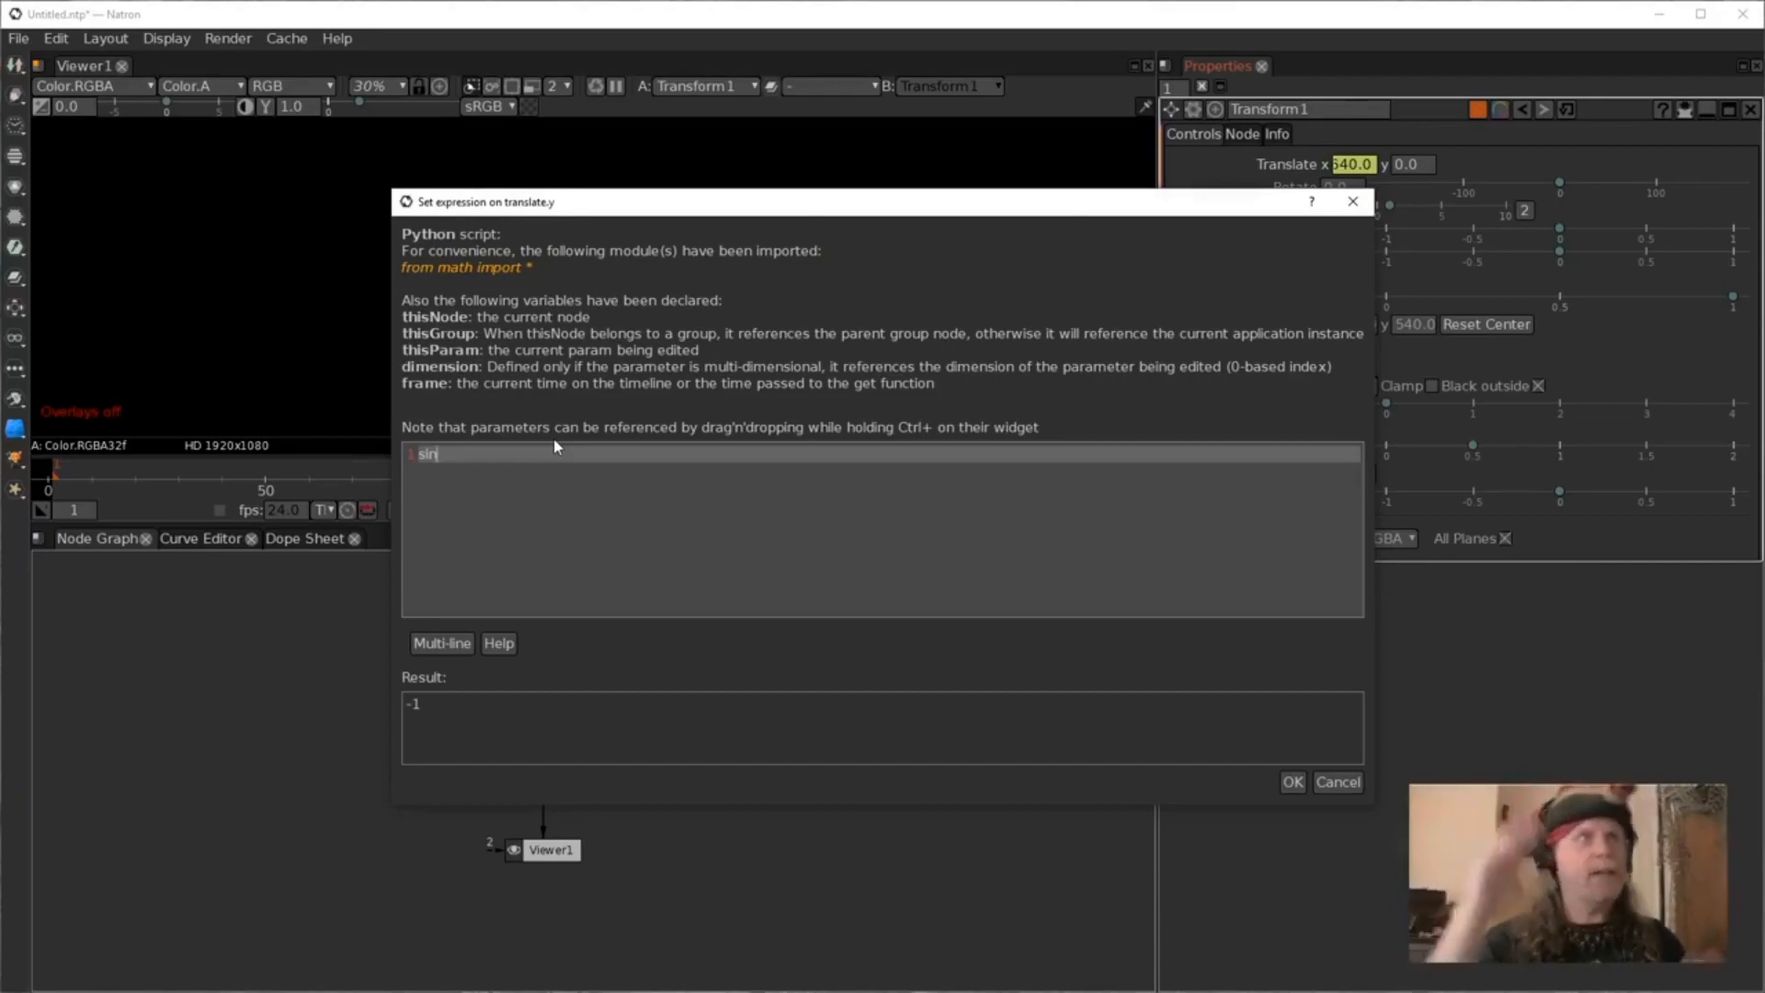
{"action": "type", "text": "("}
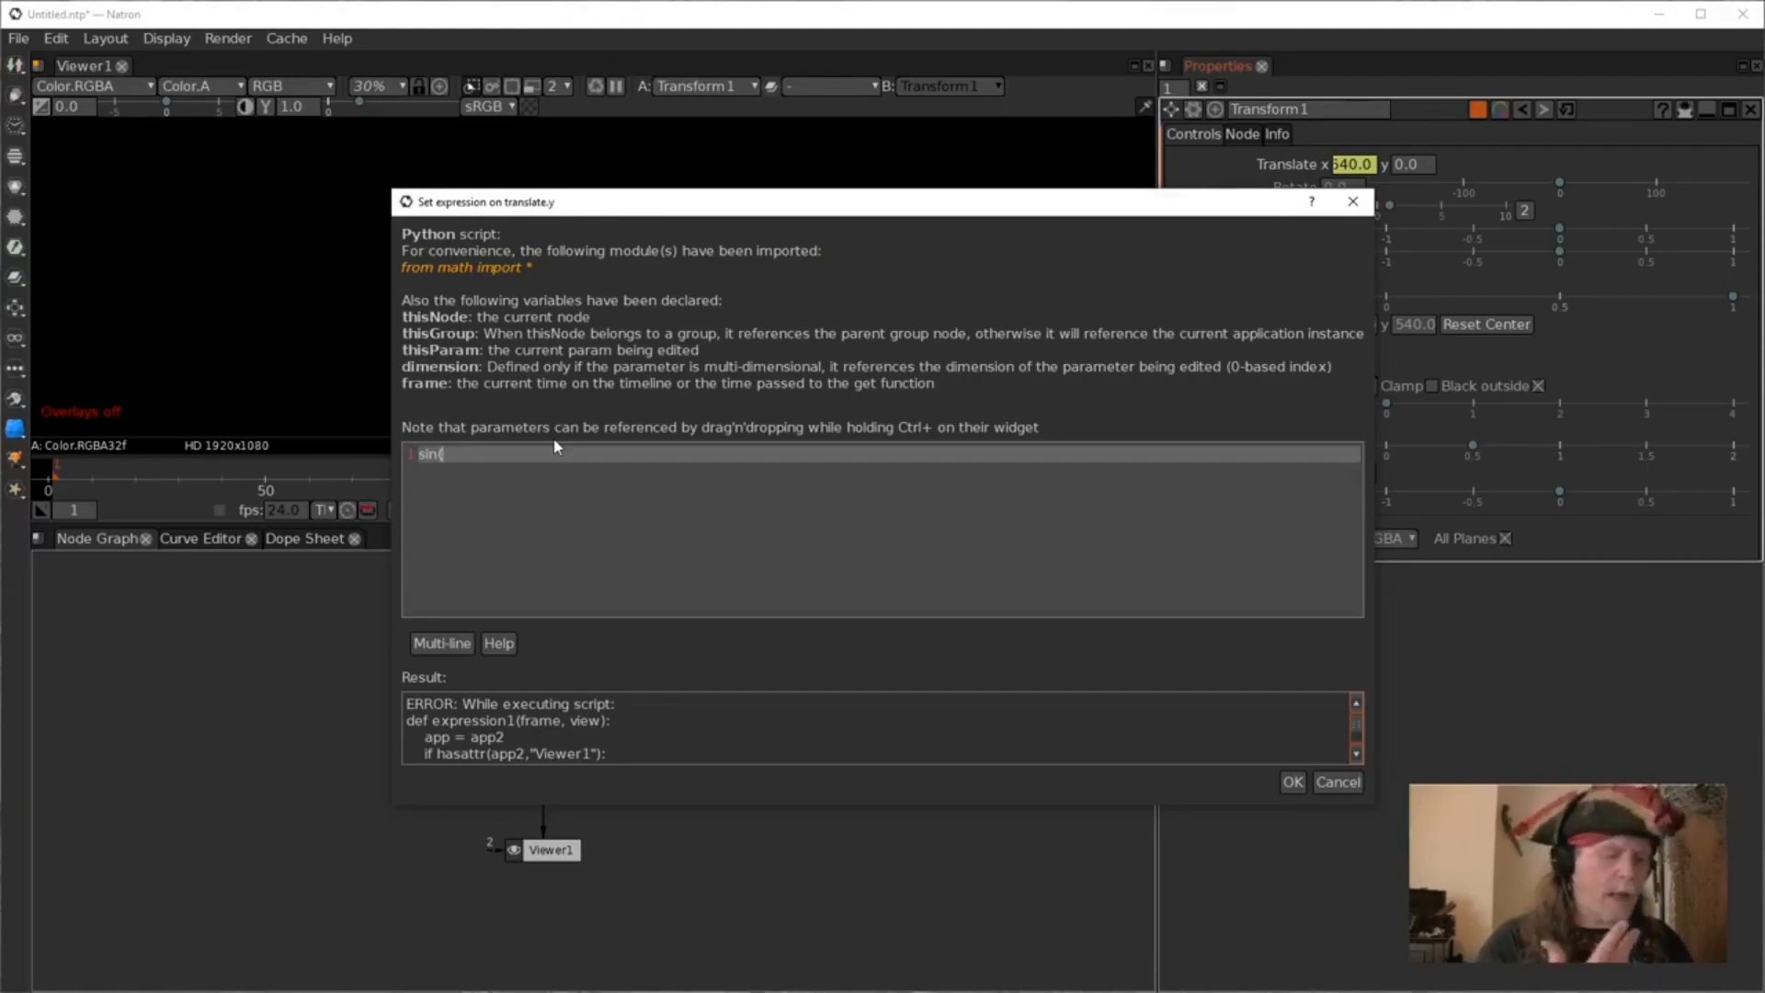
{"action": "type", "text": "frame"}
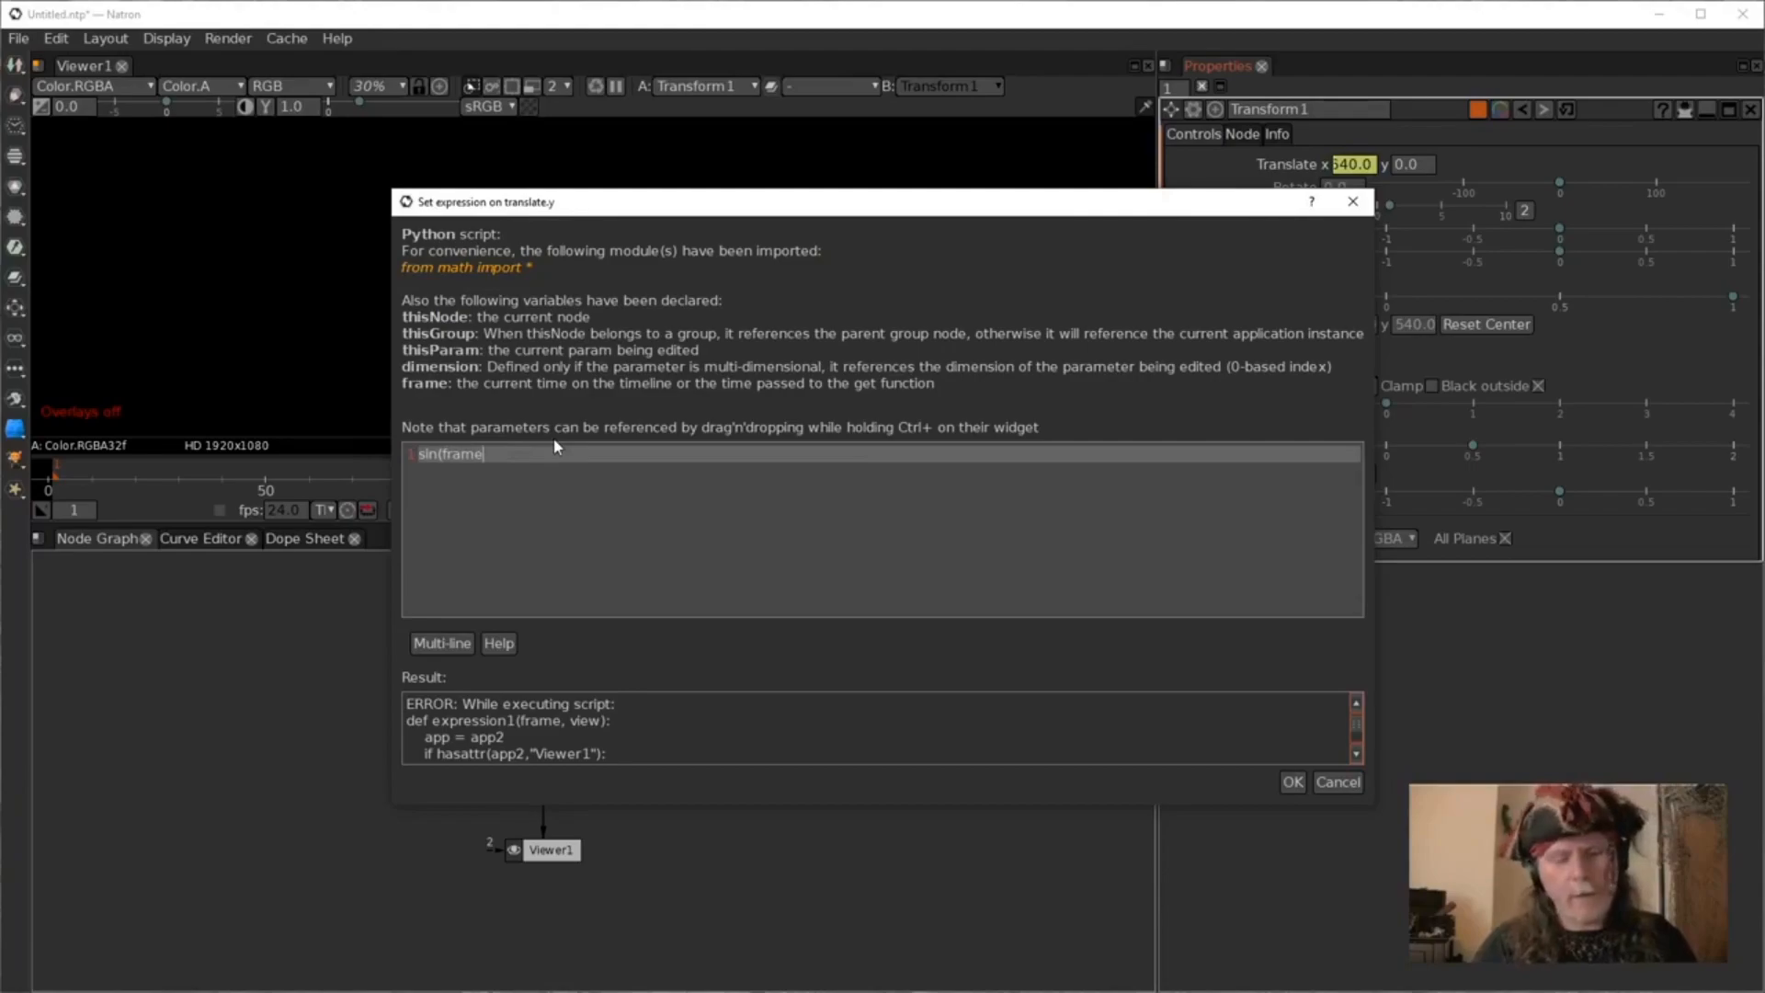
{"action": "type", "text": ")"}
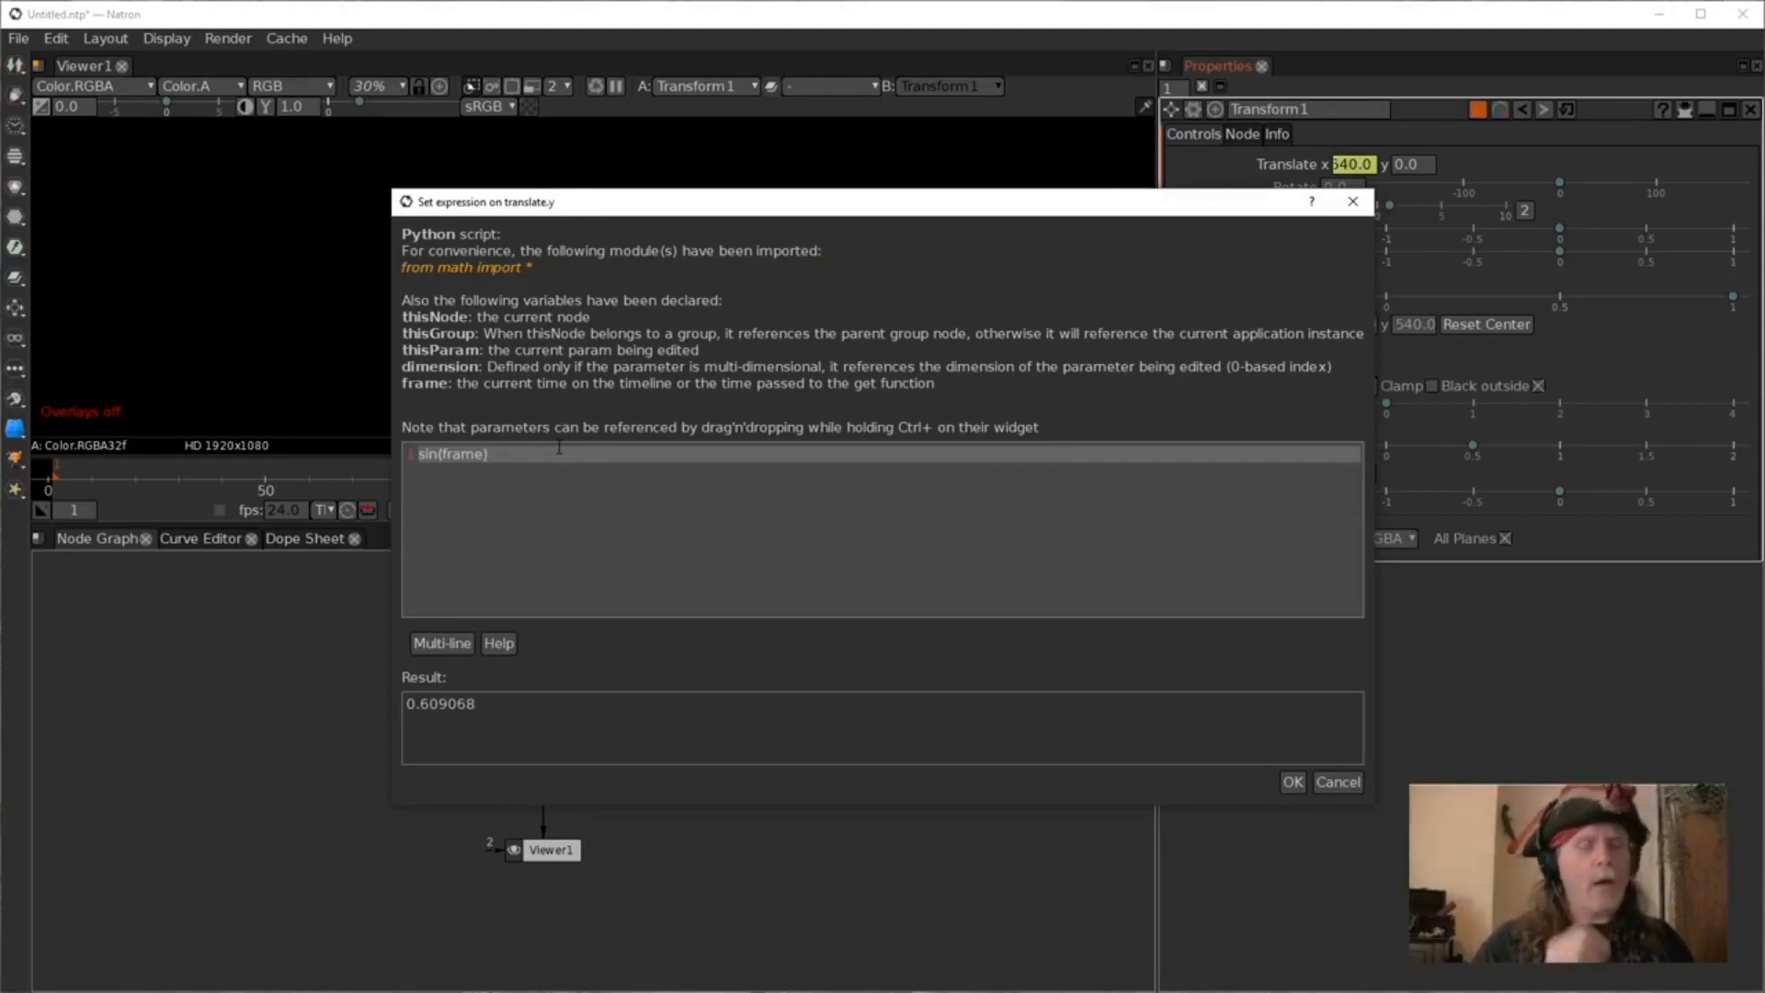
{"action": "type", "text": "*"}
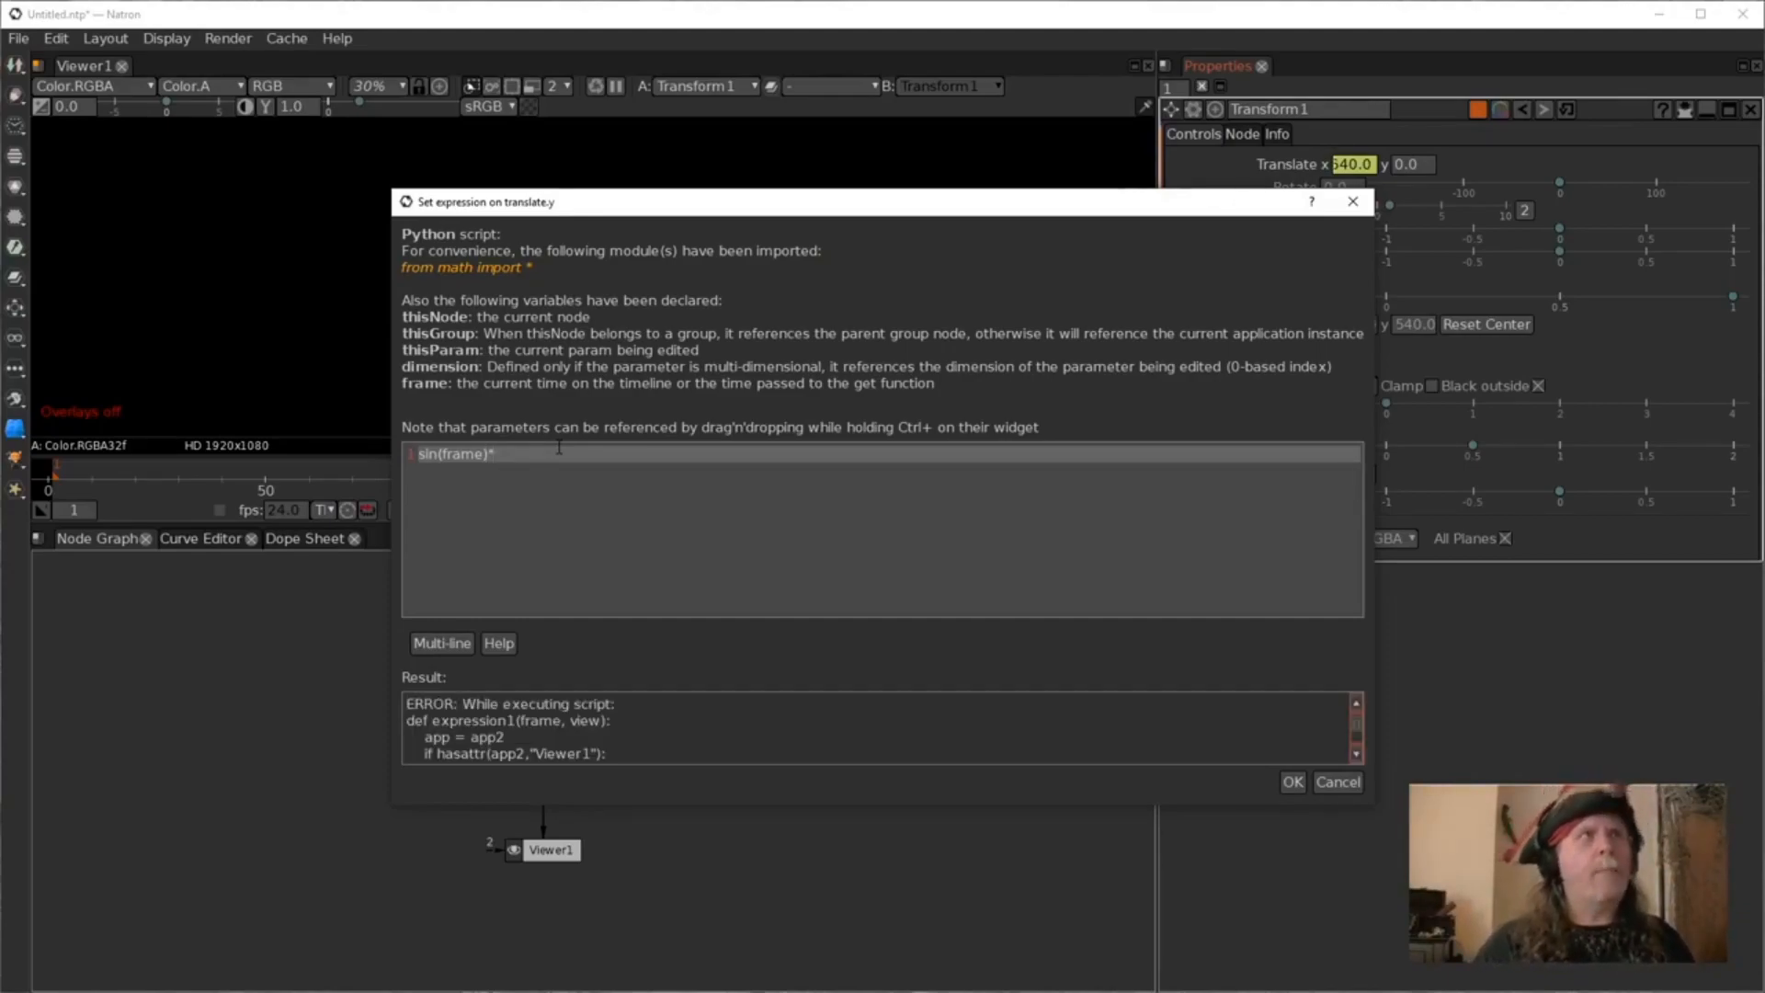
{"action": "type", "text": "2"}
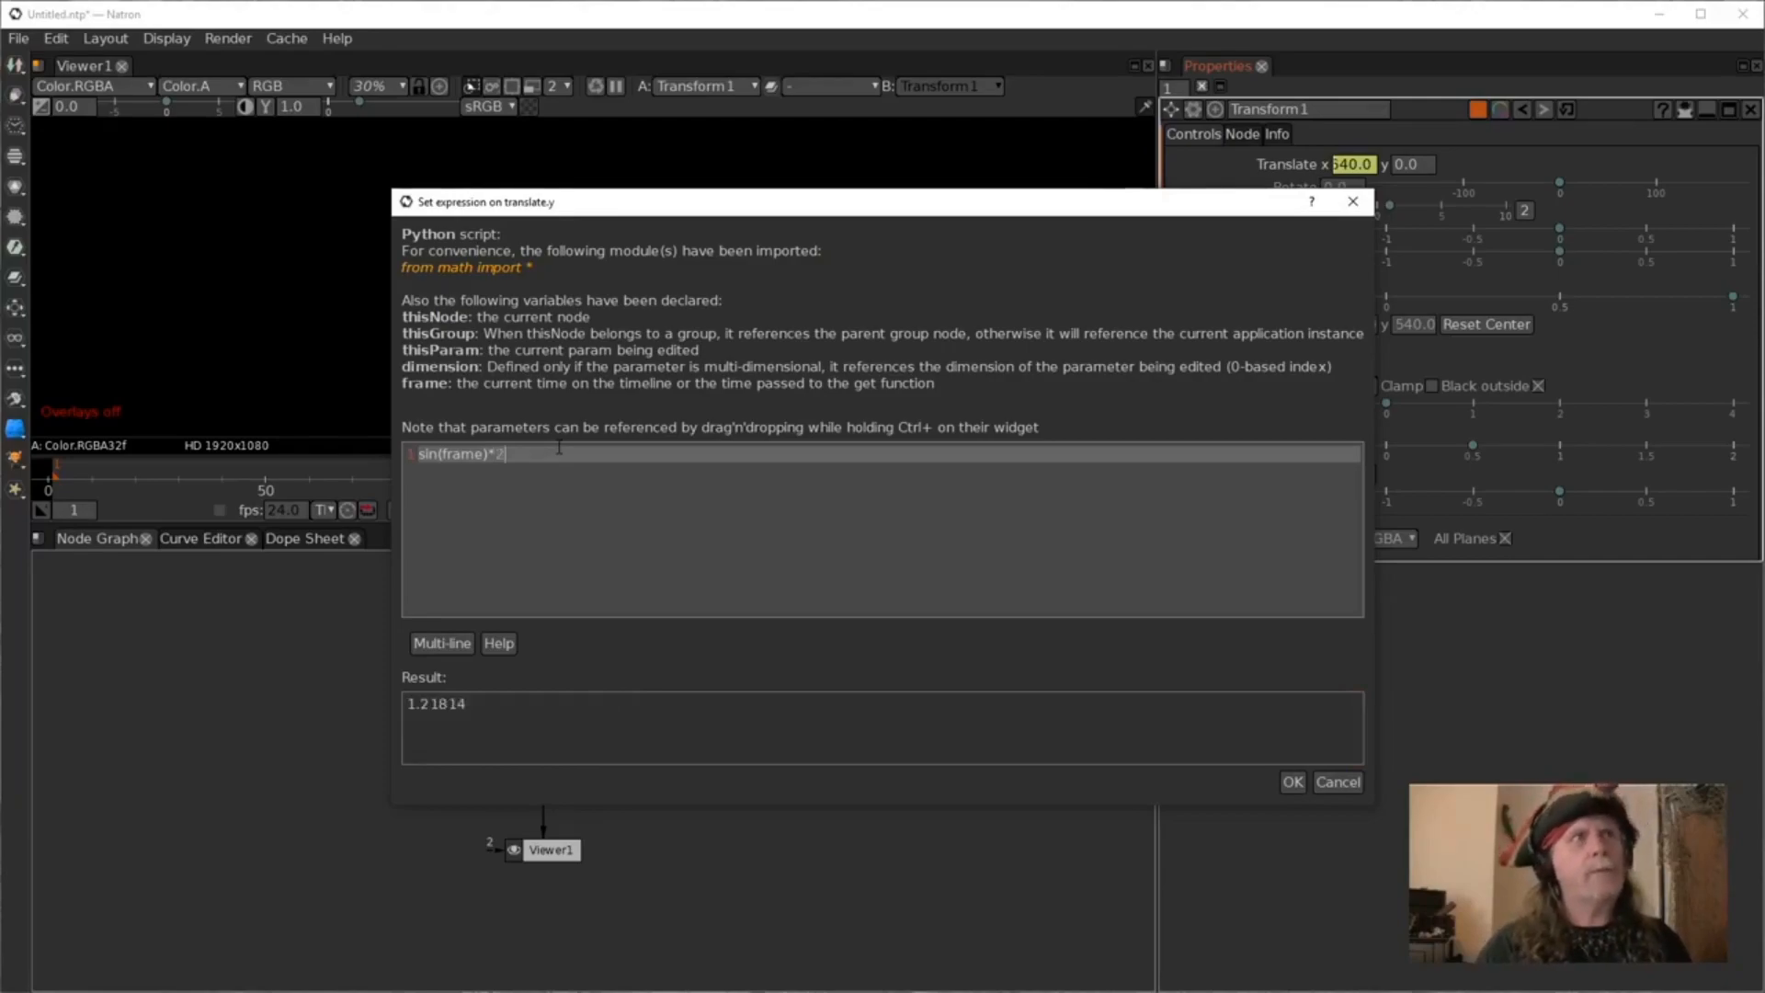
{"action": "type", "text": "00"}
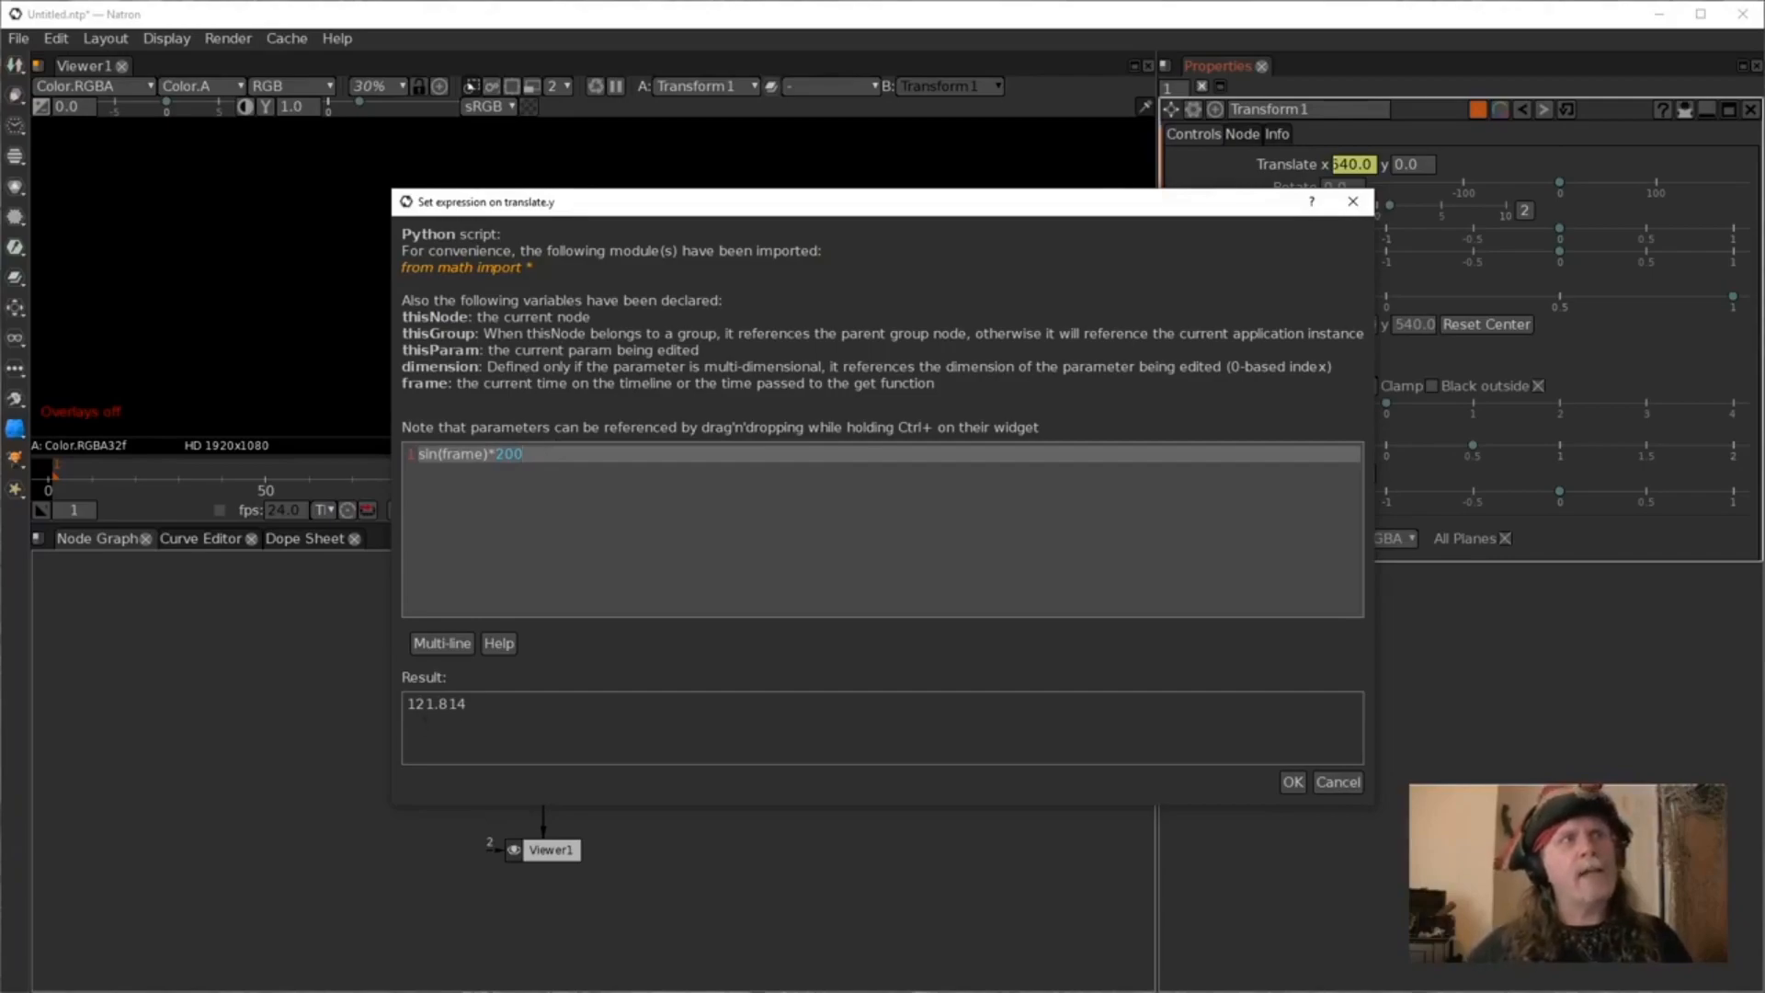
{"action": "left_click", "coordinate": [1292, 783]}
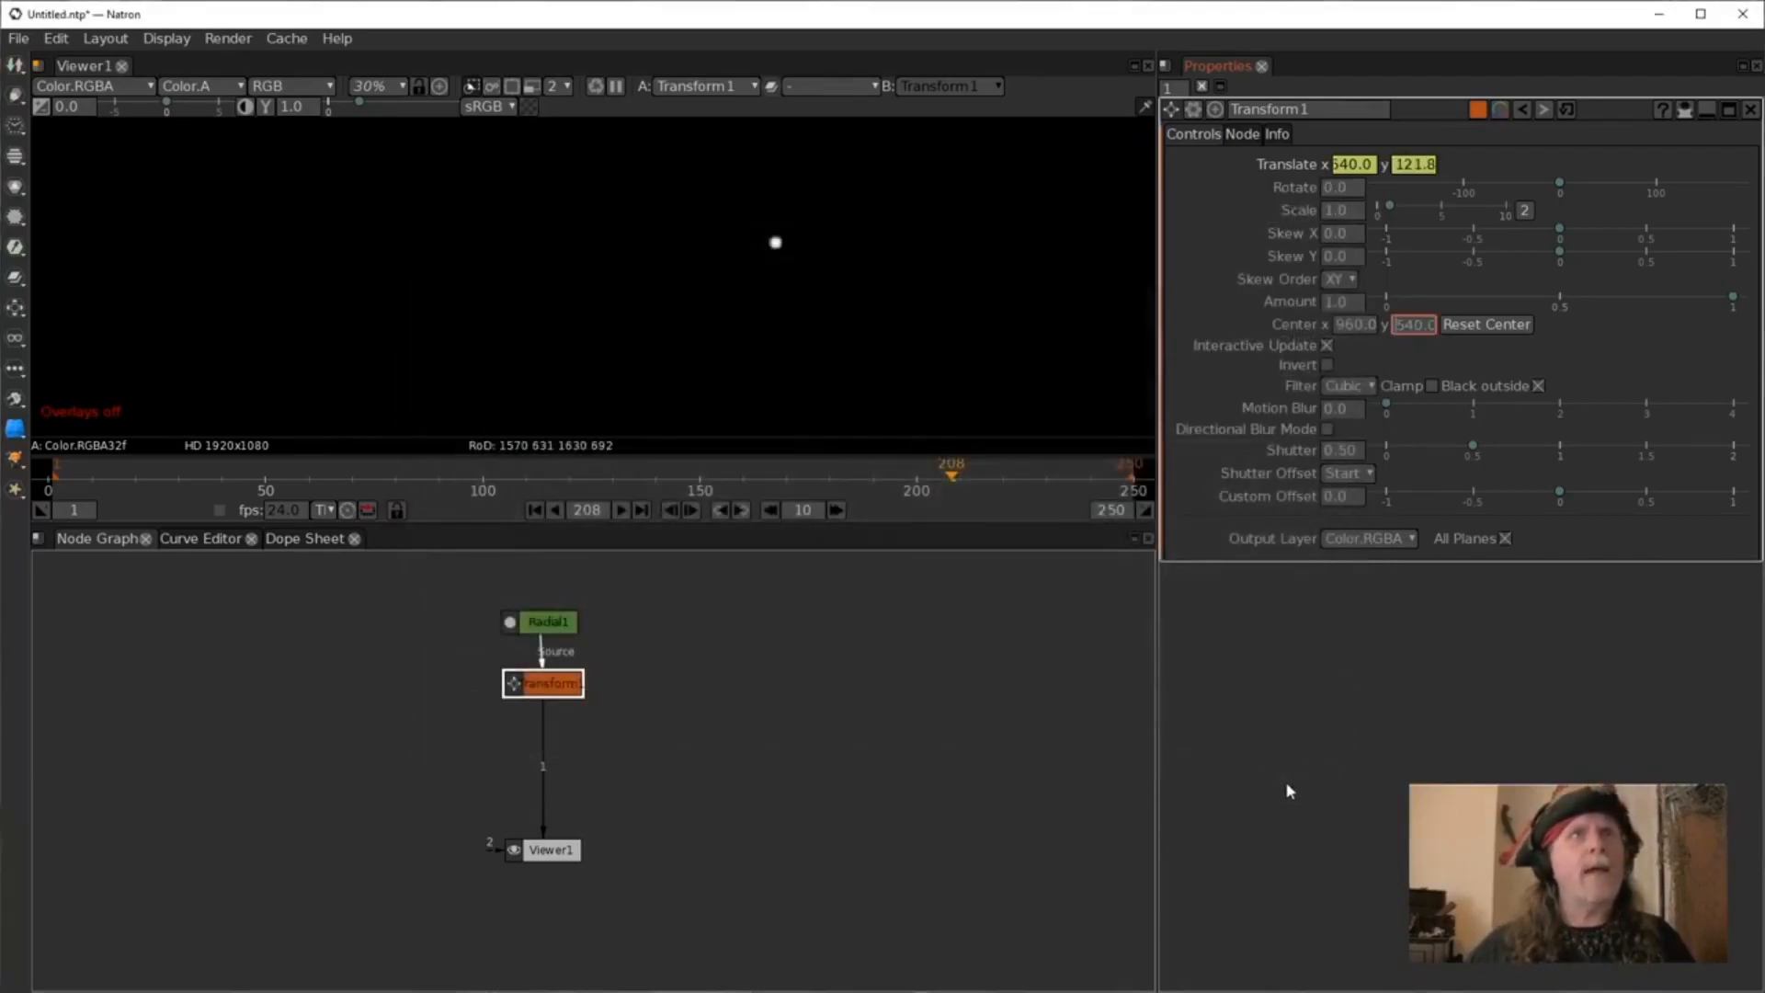
Rewind to the first frame, play the bobbing animation, and stop it.
{"action": "left_click", "coordinate": [535, 509]}
{"action": "left_click", "coordinate": [623, 512]}
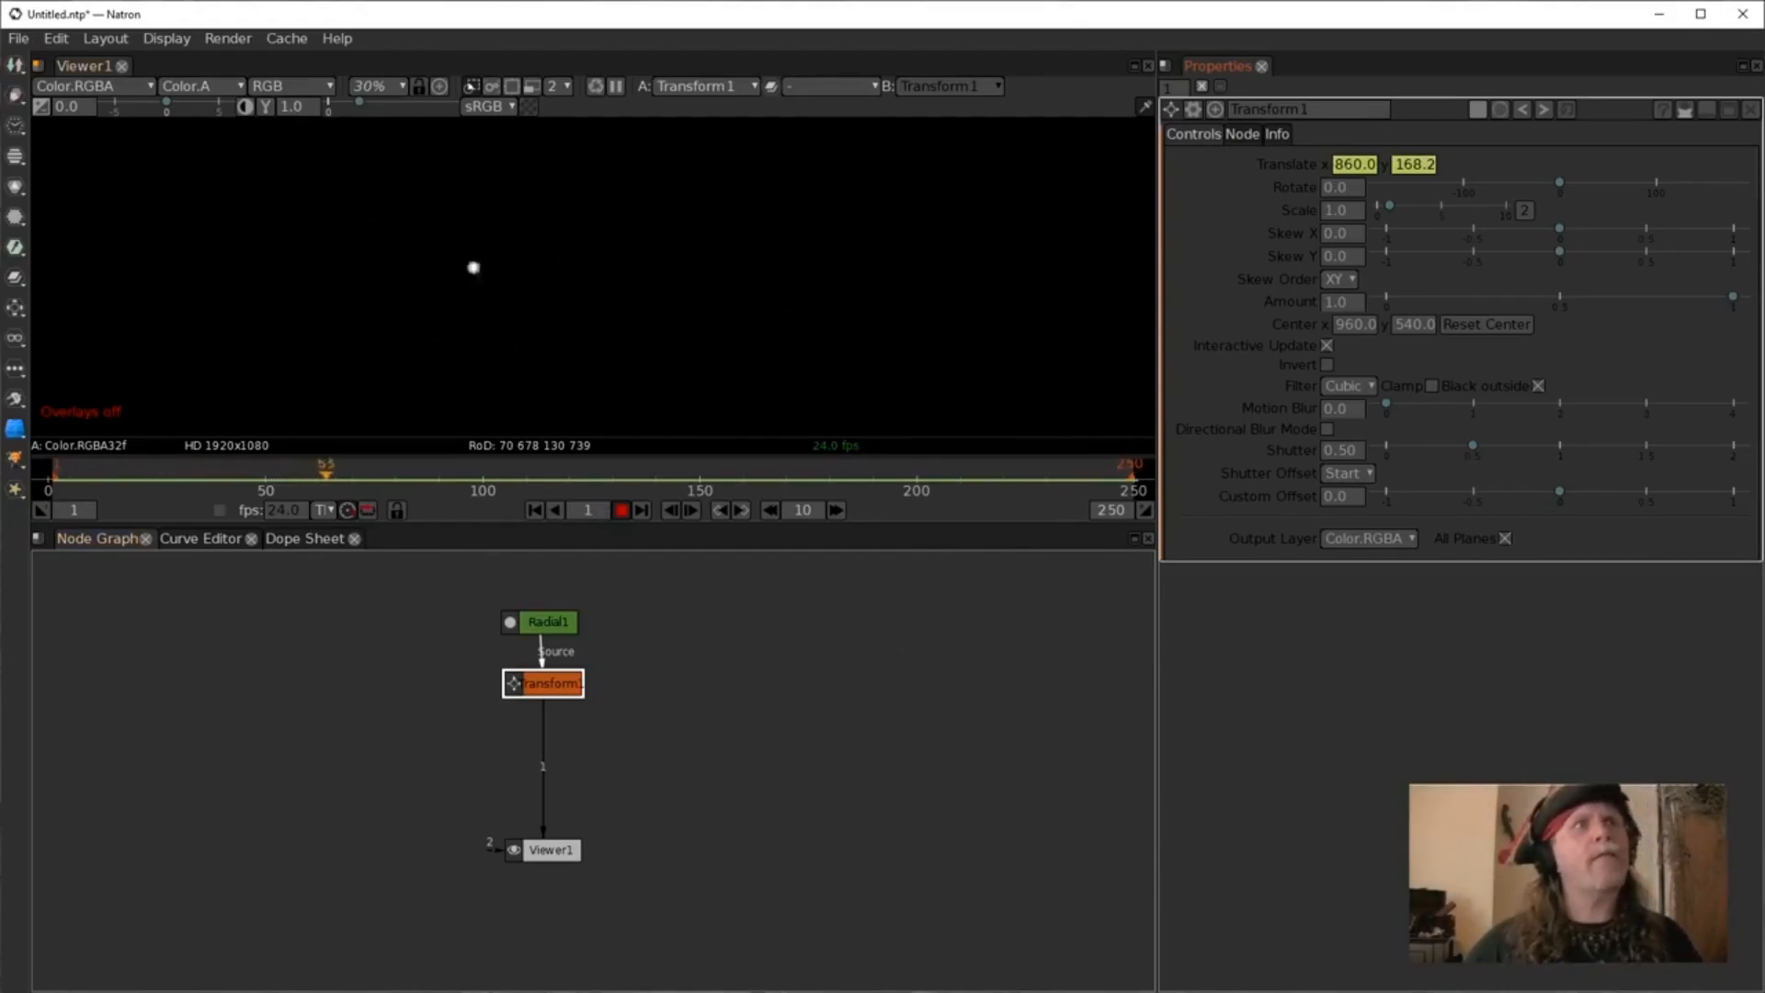
{"action": "left_click", "coordinate": [621, 509]}
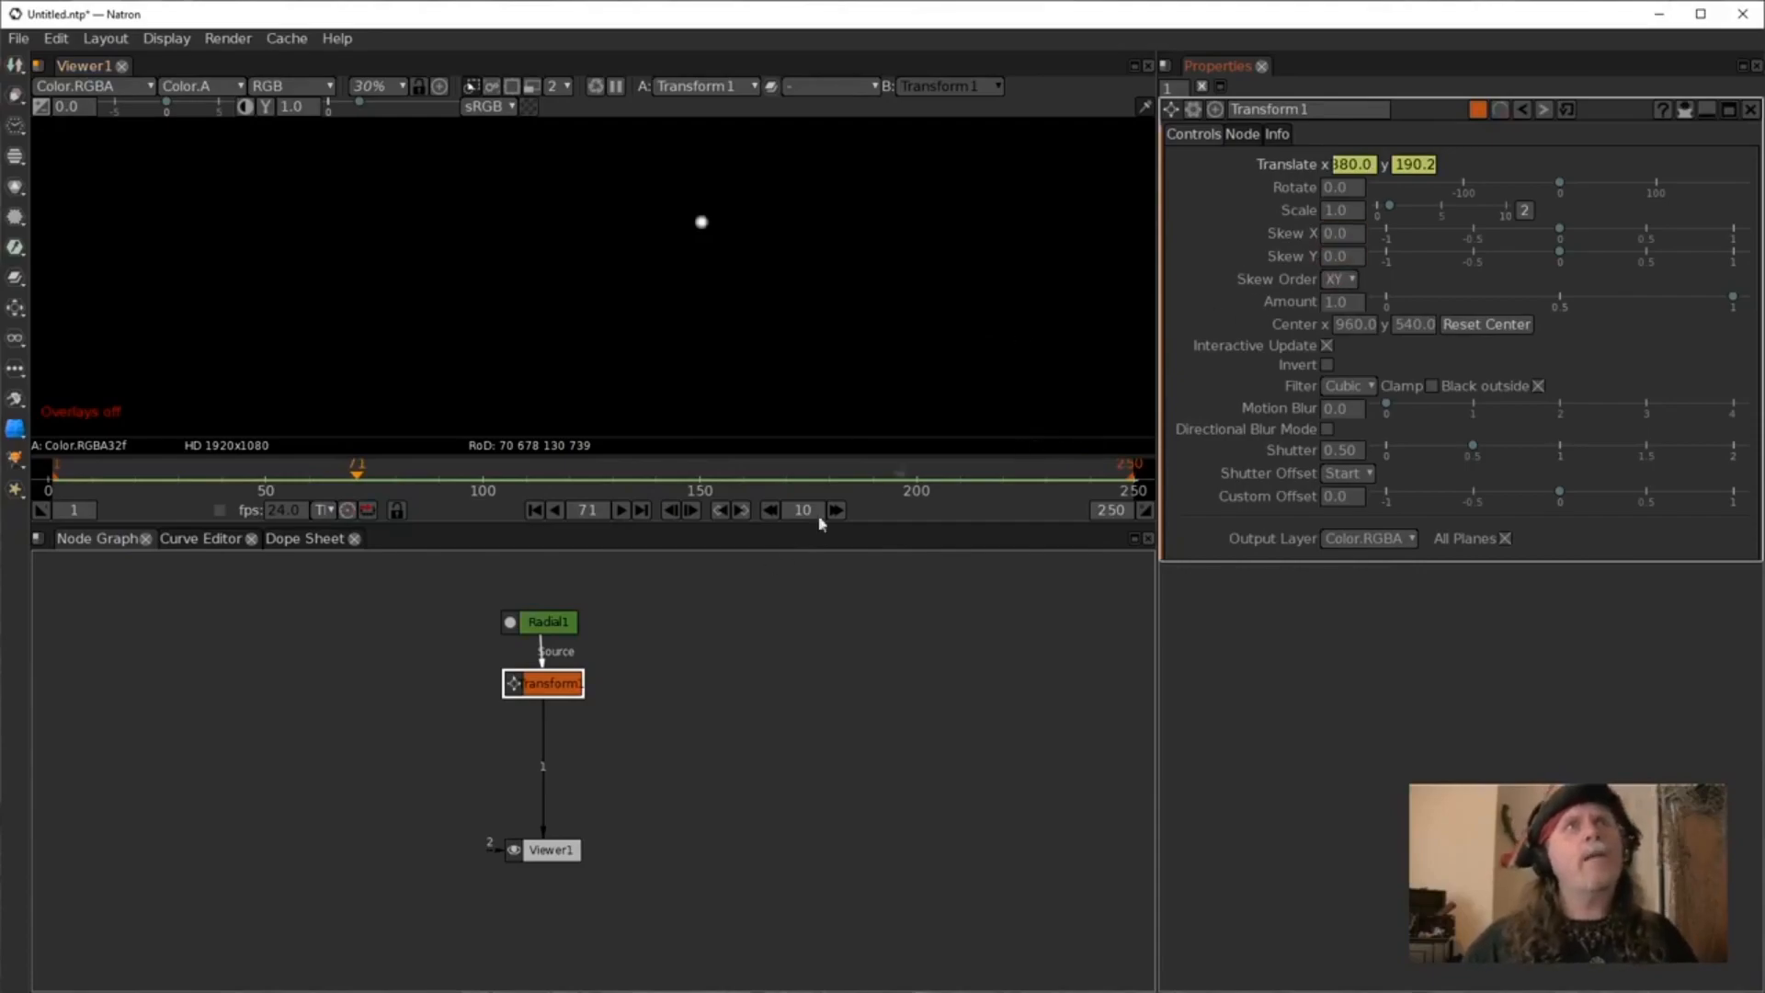
Edit the Transform's translate X expression so it reads ((frame*1920)%1920)-(1920/2).
{"action": "right_click", "coordinate": [1355, 166]}
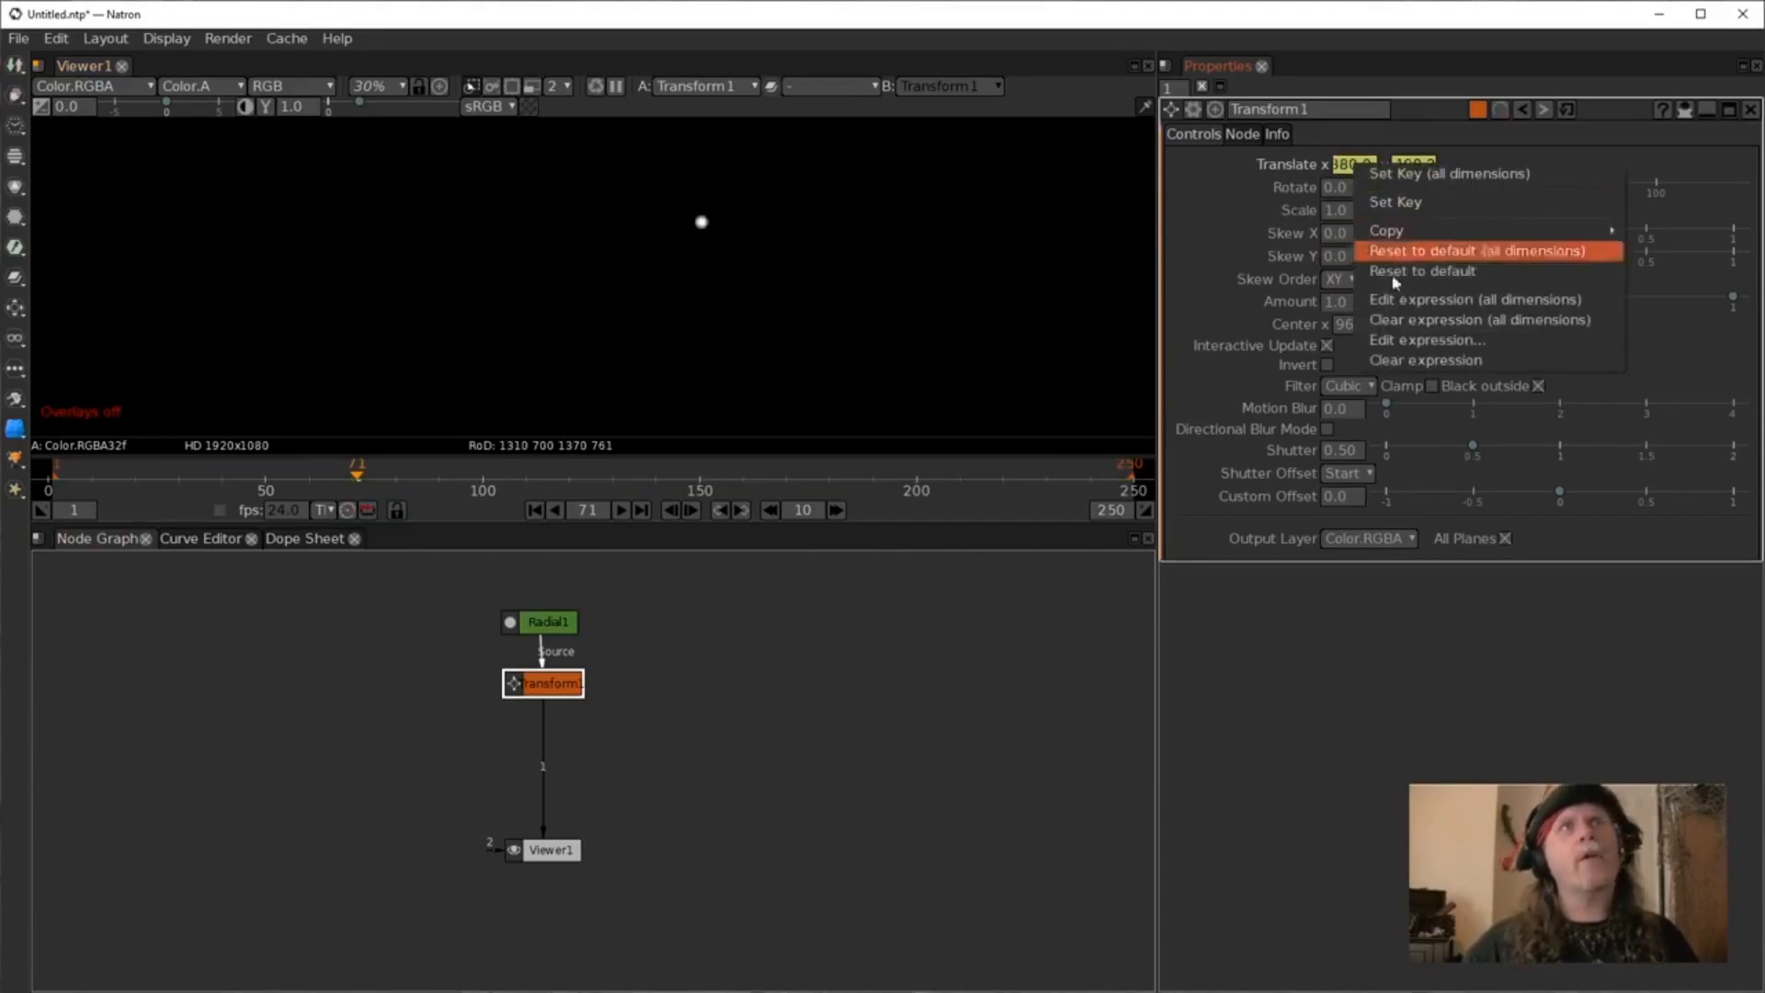
{"action": "left_click", "coordinate": [1416, 341]}
{"action": "double_click", "coordinate": [495, 454]}
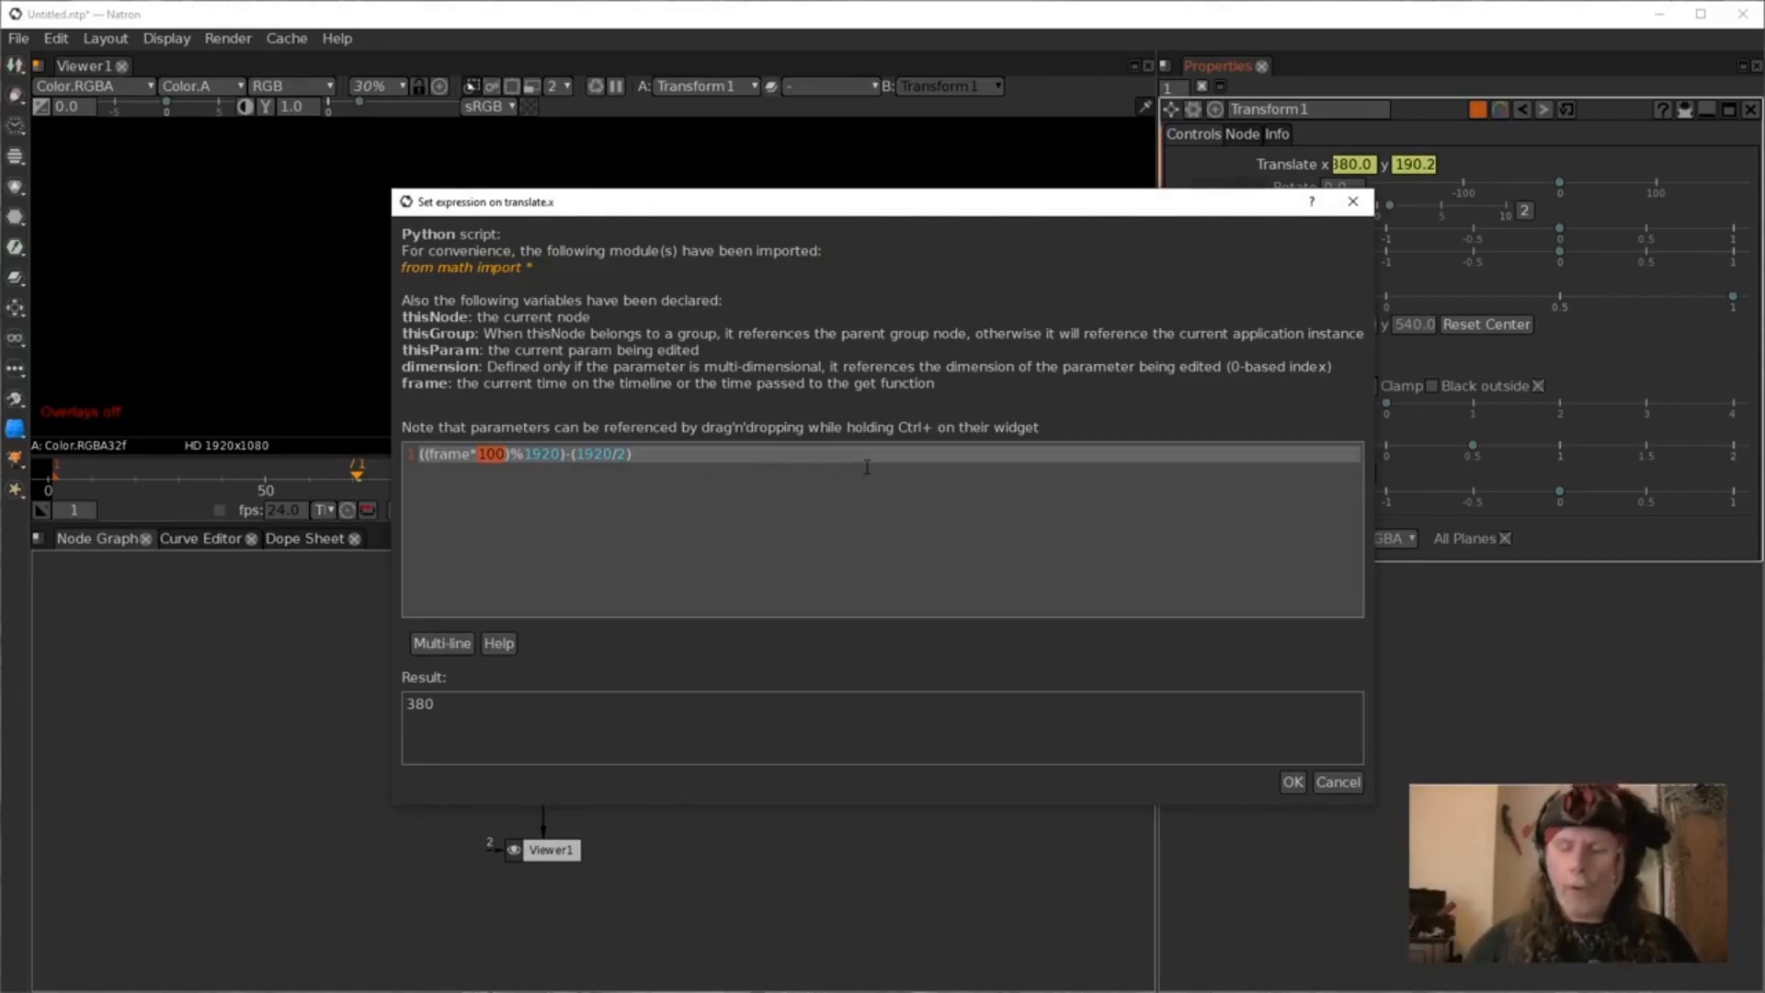
{"action": "type", "text": "1920"}
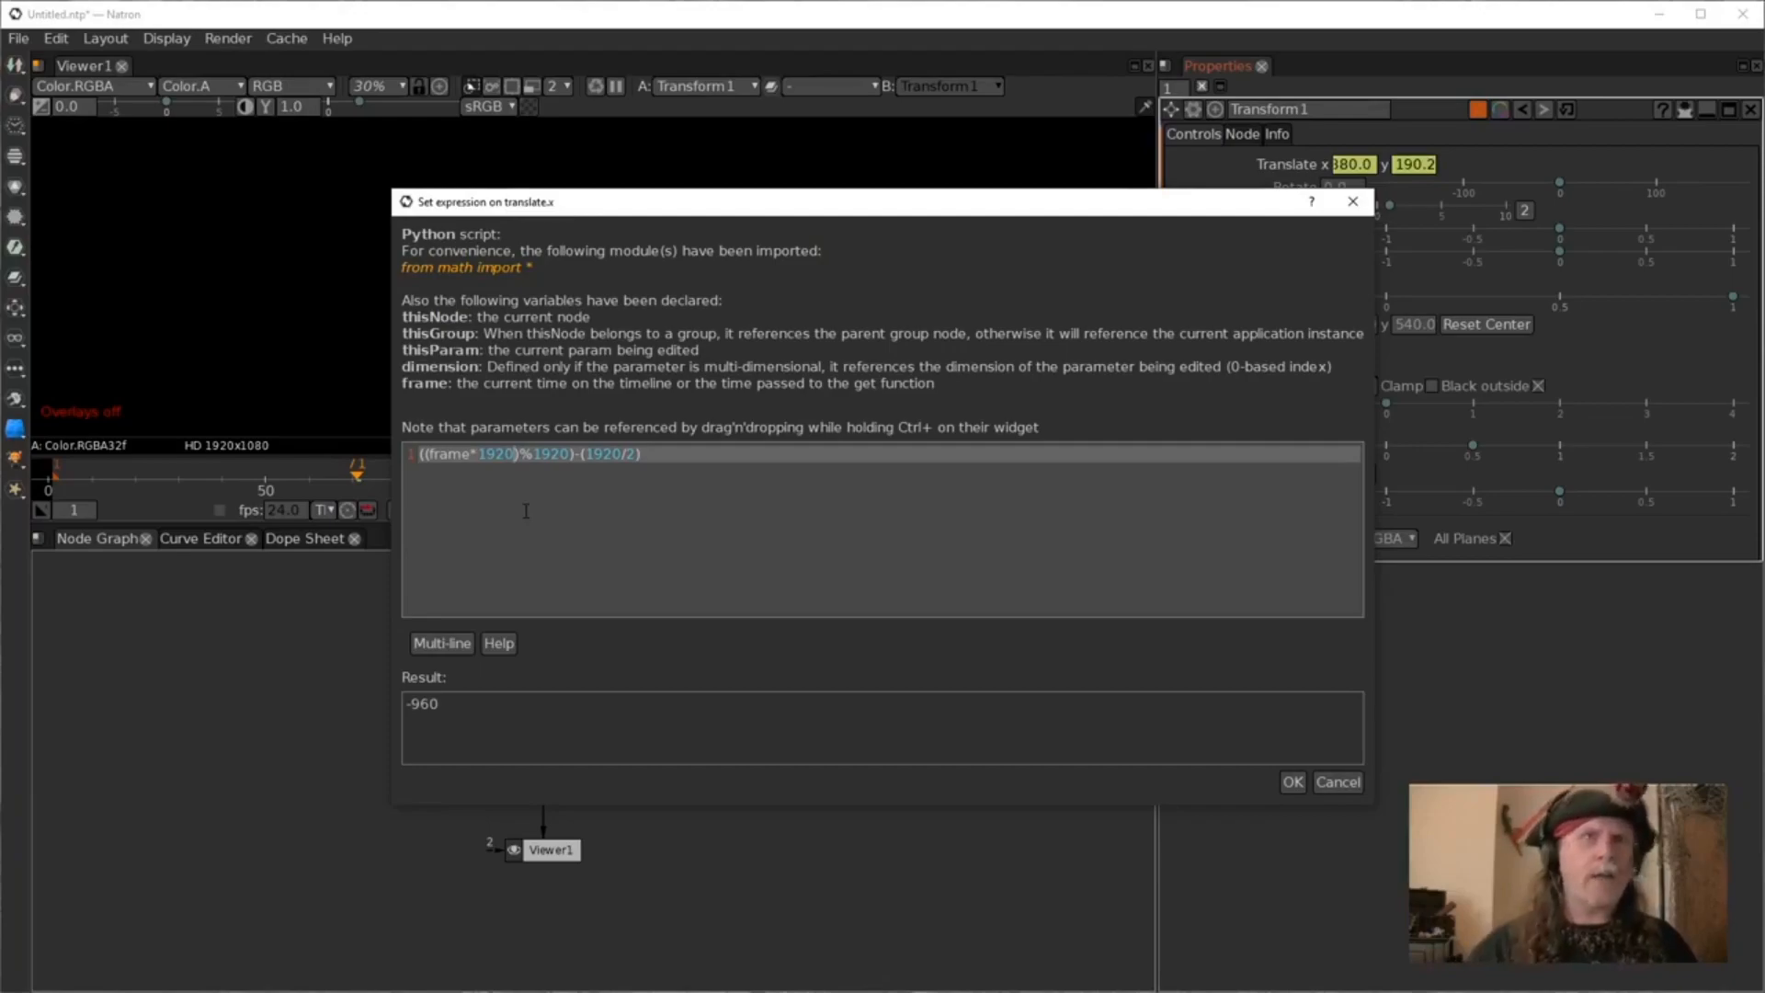
{"action": "left_click", "coordinate": [1293, 782]}
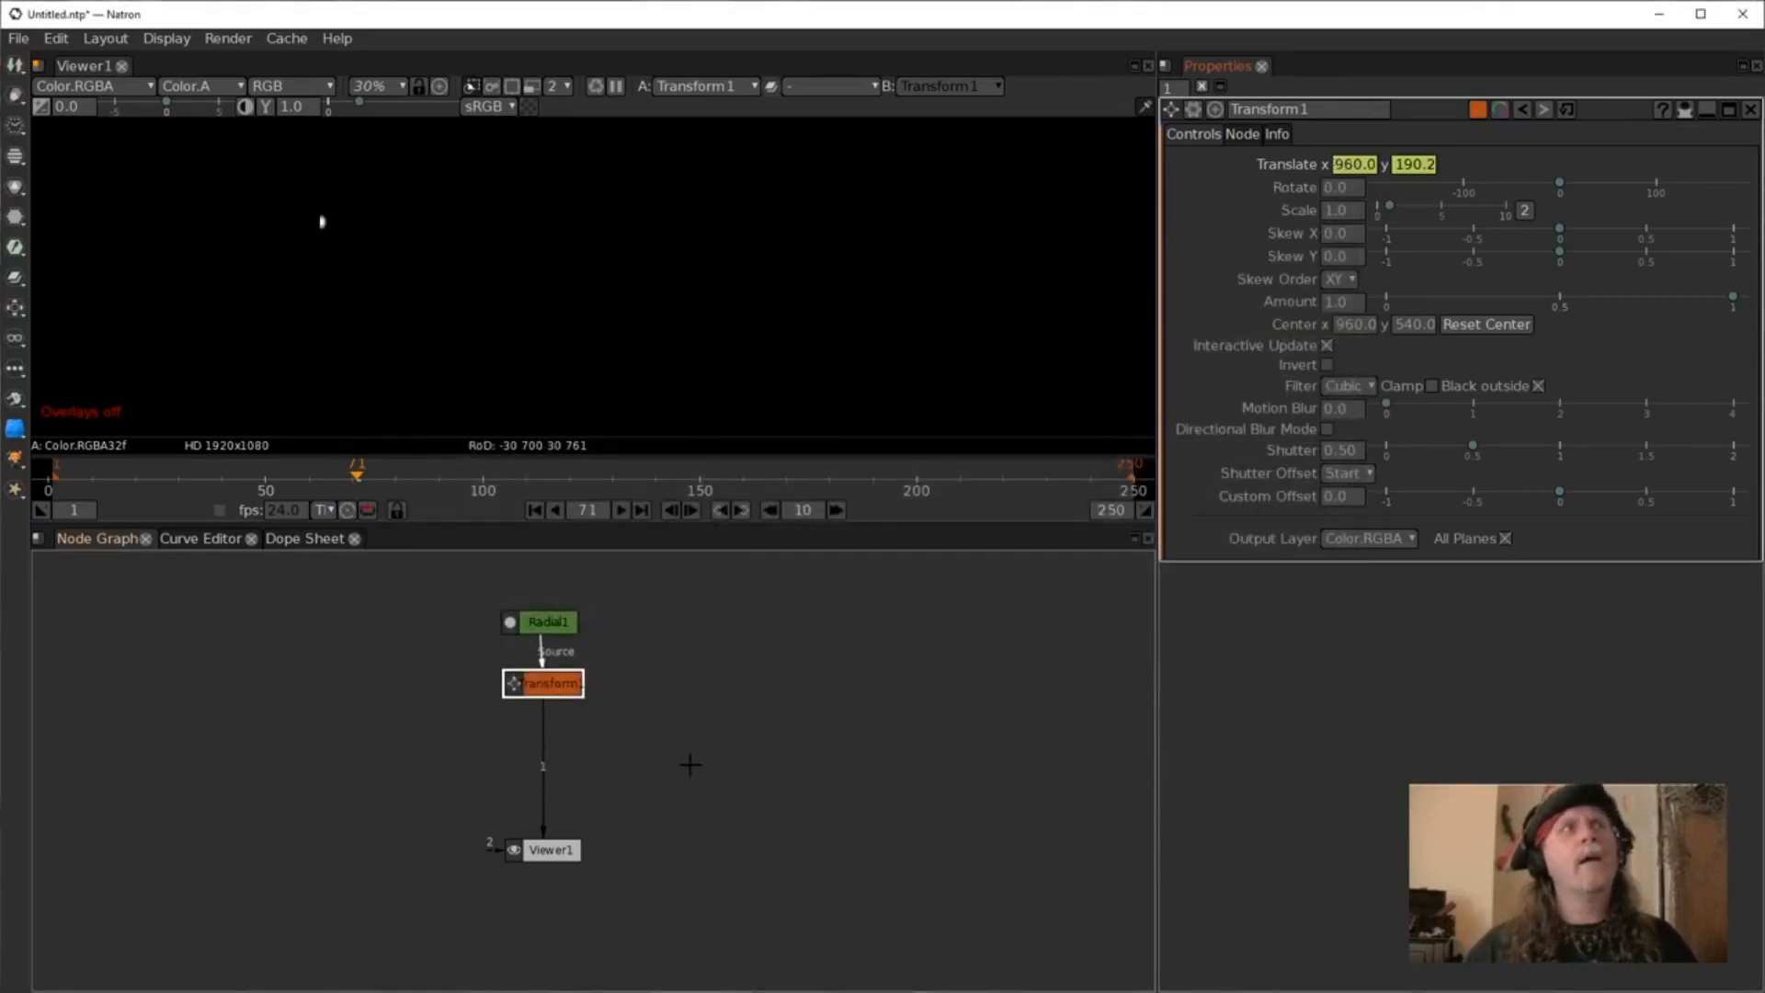
Play the animation and stop it.
{"action": "left_click", "coordinate": [622, 509]}
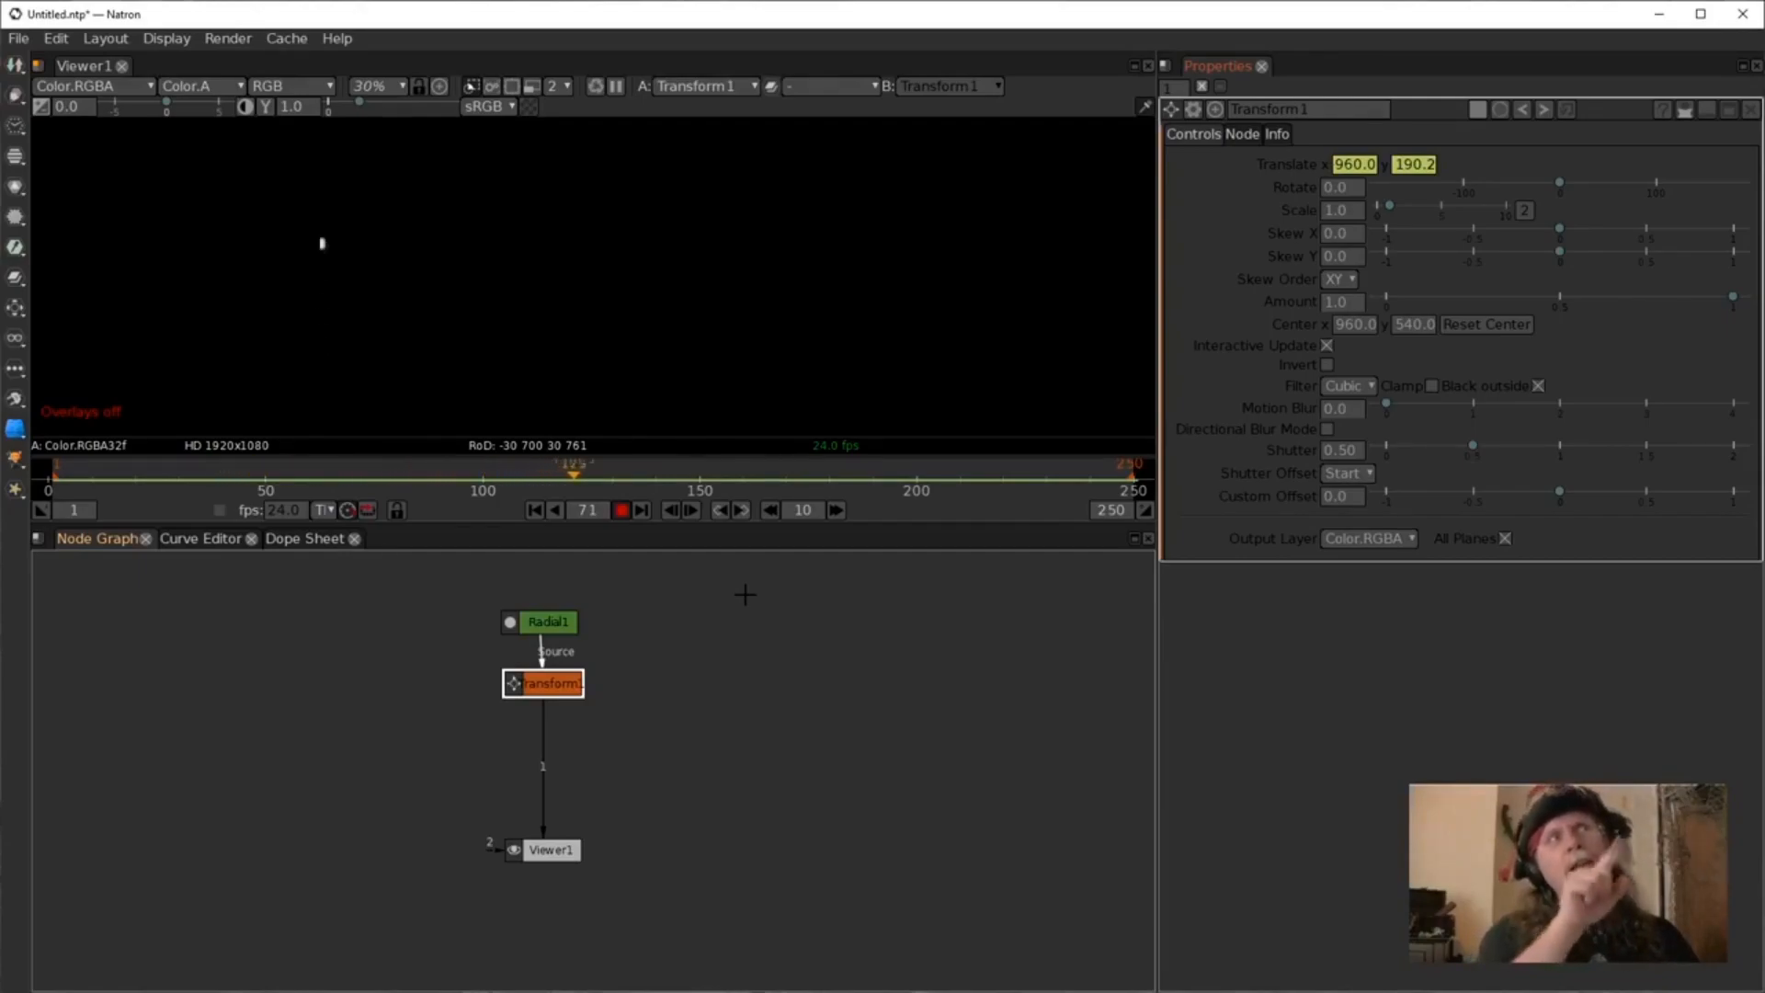
{"action": "left_click", "coordinate": [621, 510]}
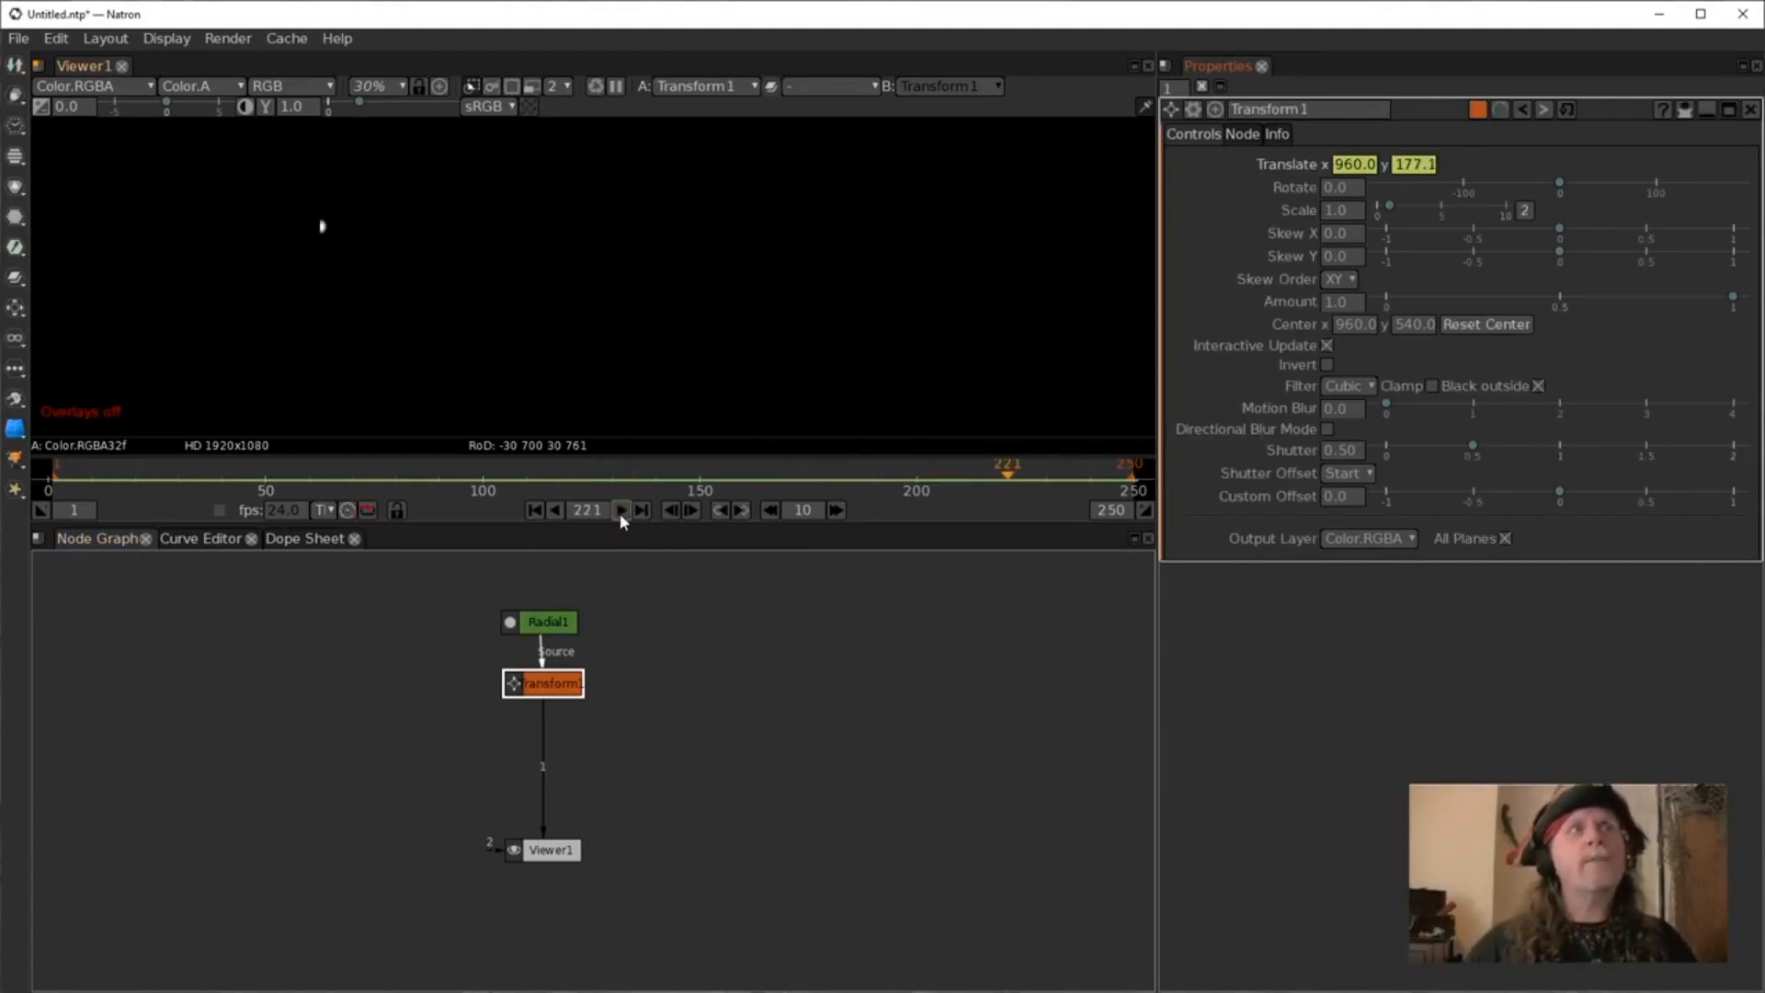
Set the Transform's Motion Blur to 0.1.
{"action": "left_click", "coordinate": [1341, 413]}
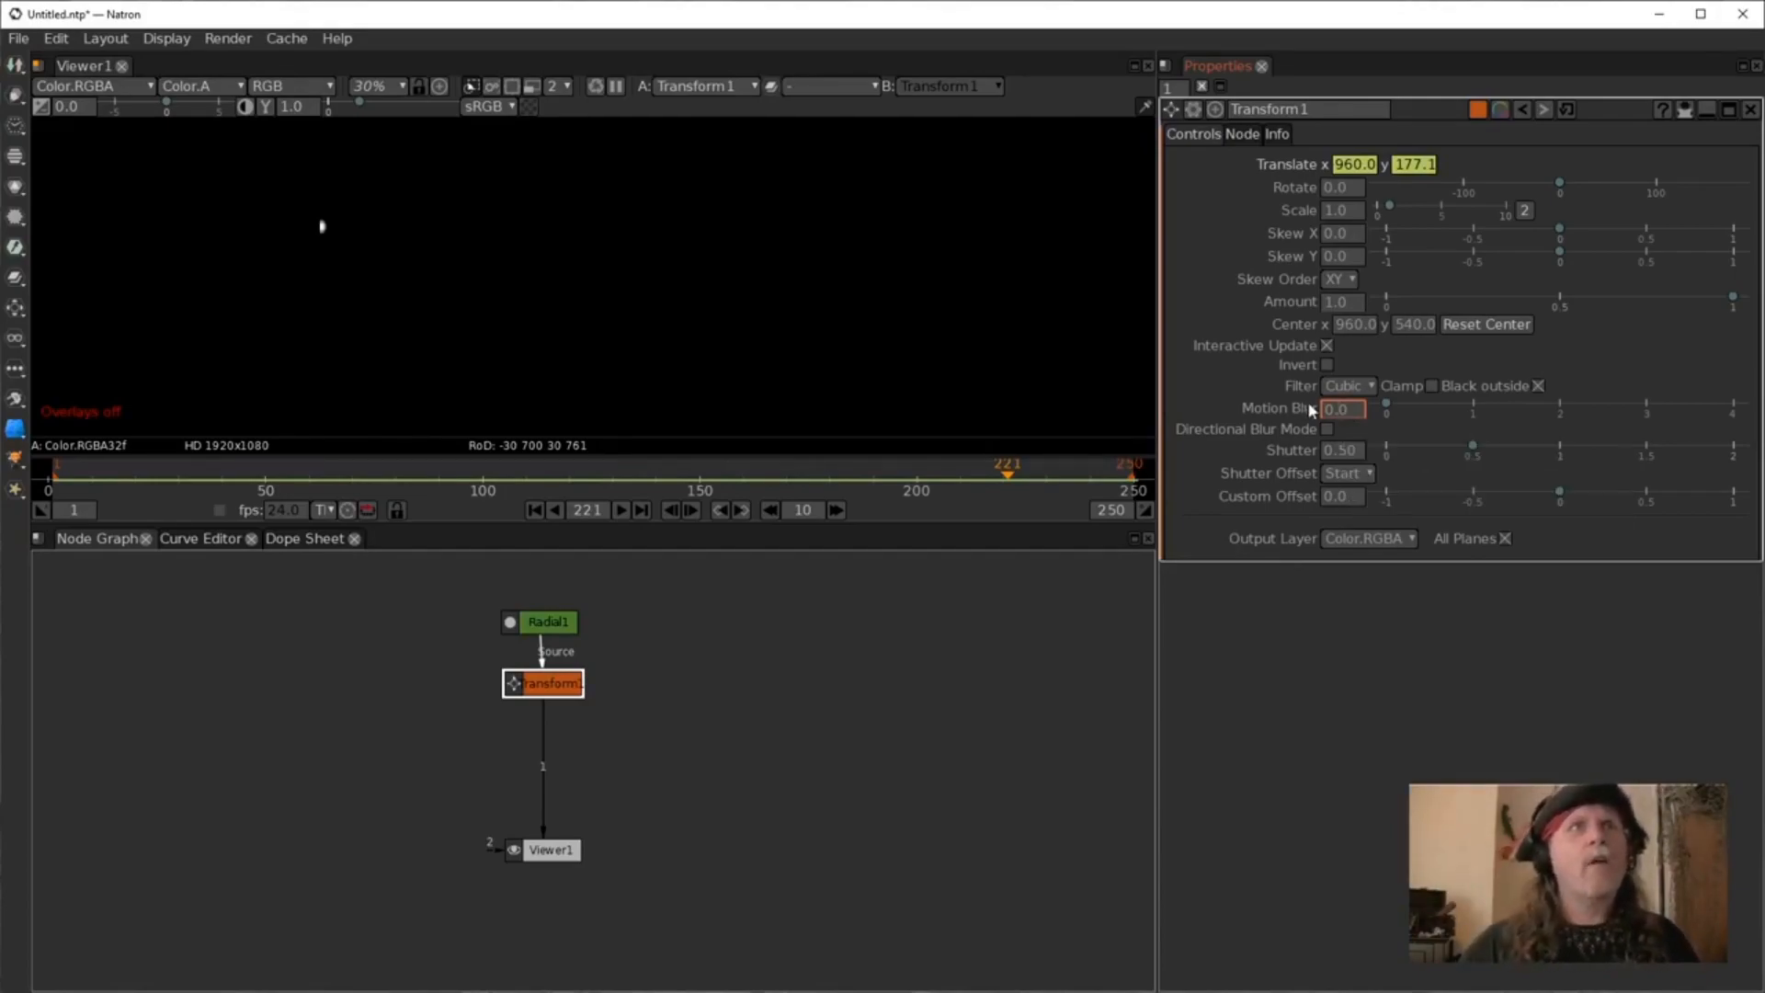
{"action": "scroll", "coordinate": [1339, 412], "scroll_direction": "up", "scroll_amount": 1}
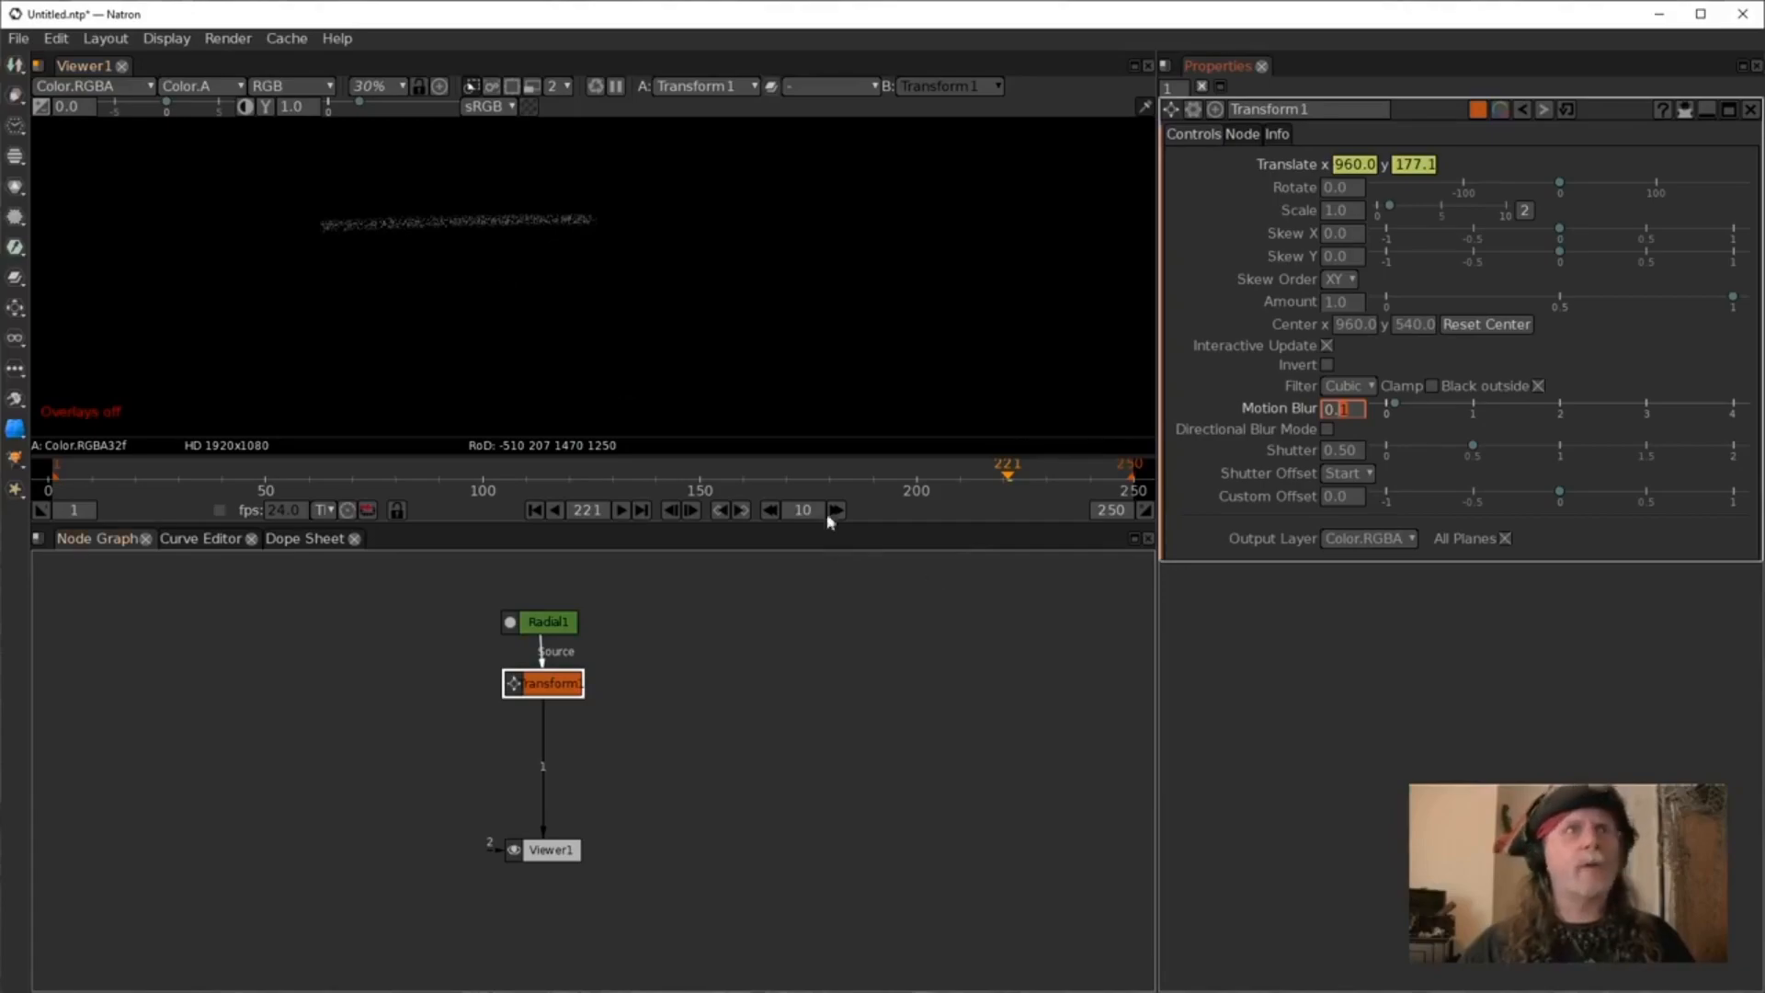
Insert a Multiply [Color] node after the Transform node.
{"action": "left_click", "coordinate": [536, 688]}
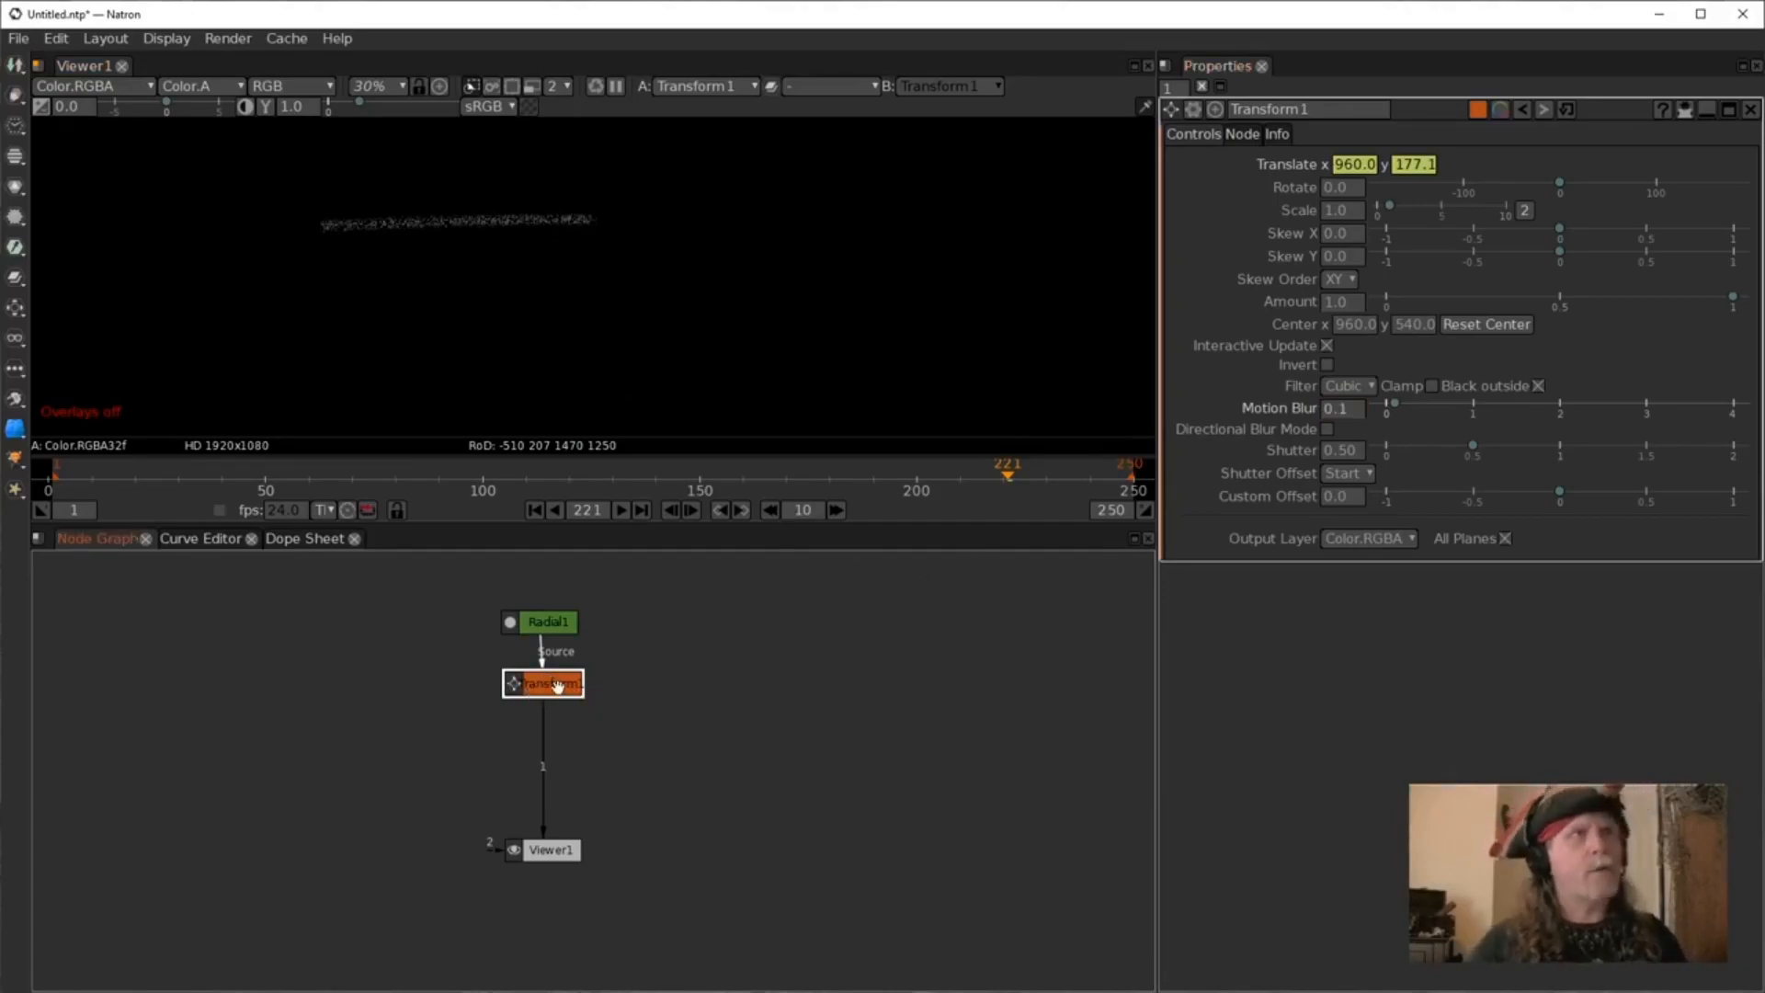
{"action": "key", "text": "Tab"}
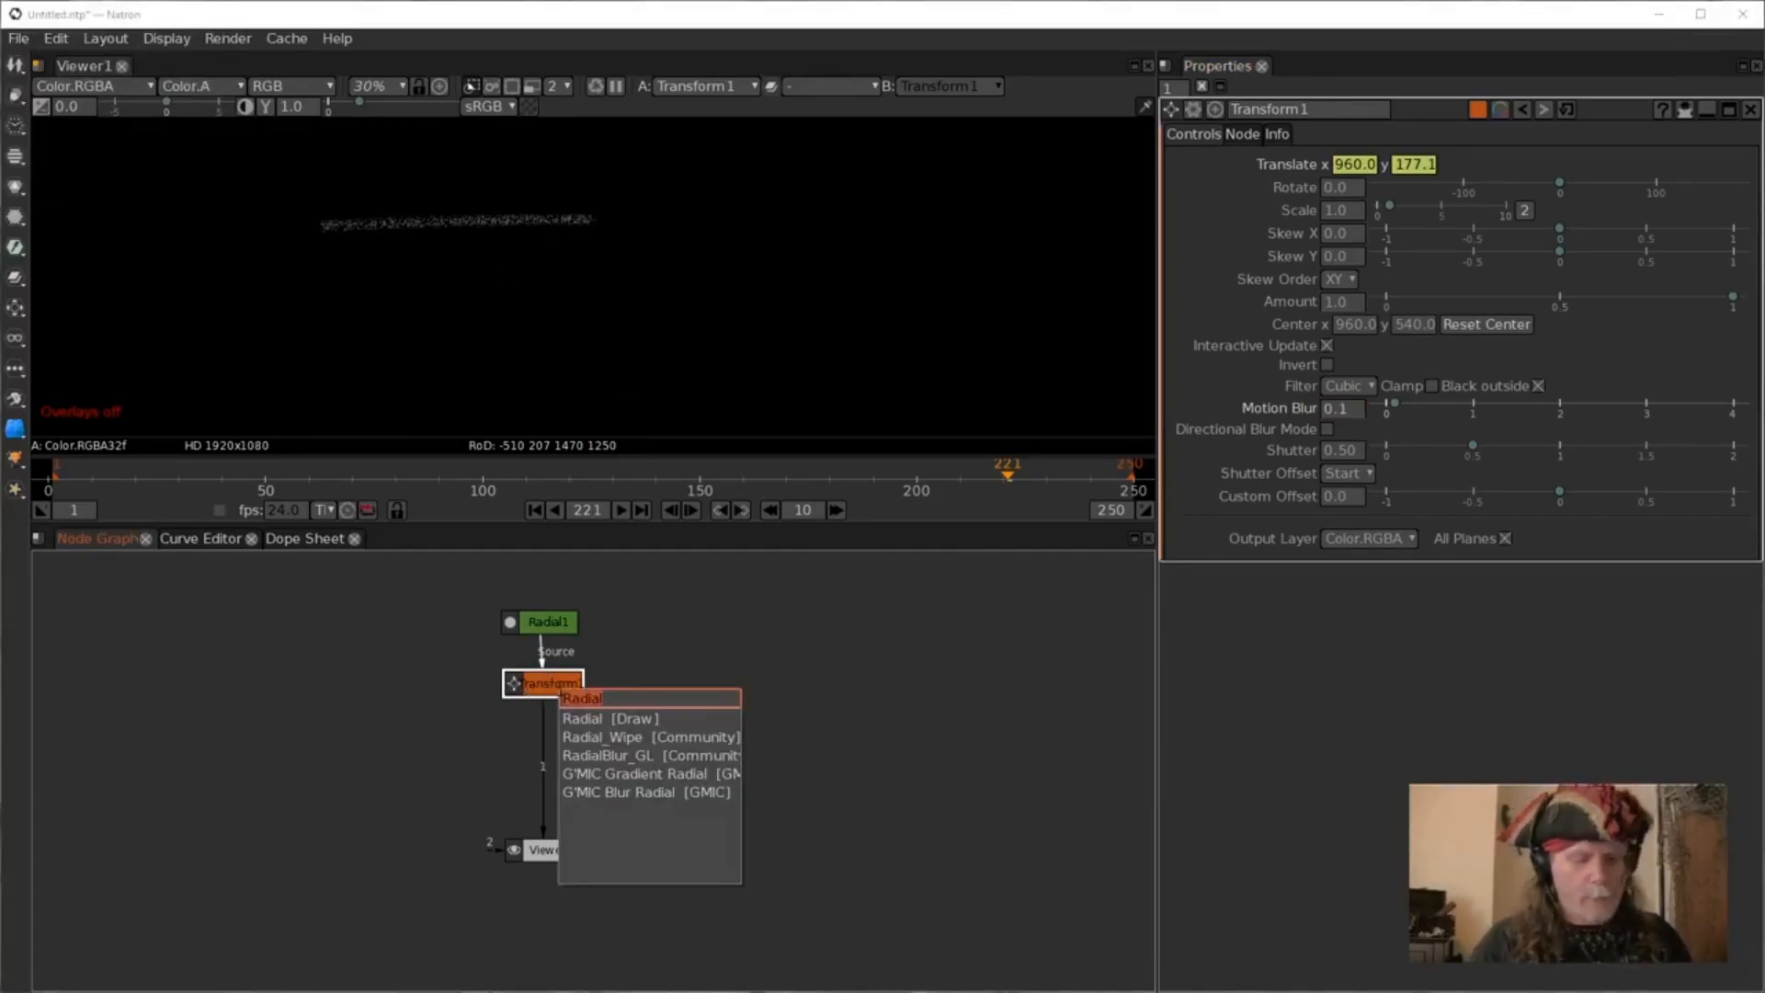
{"action": "type", "text": "mult"}
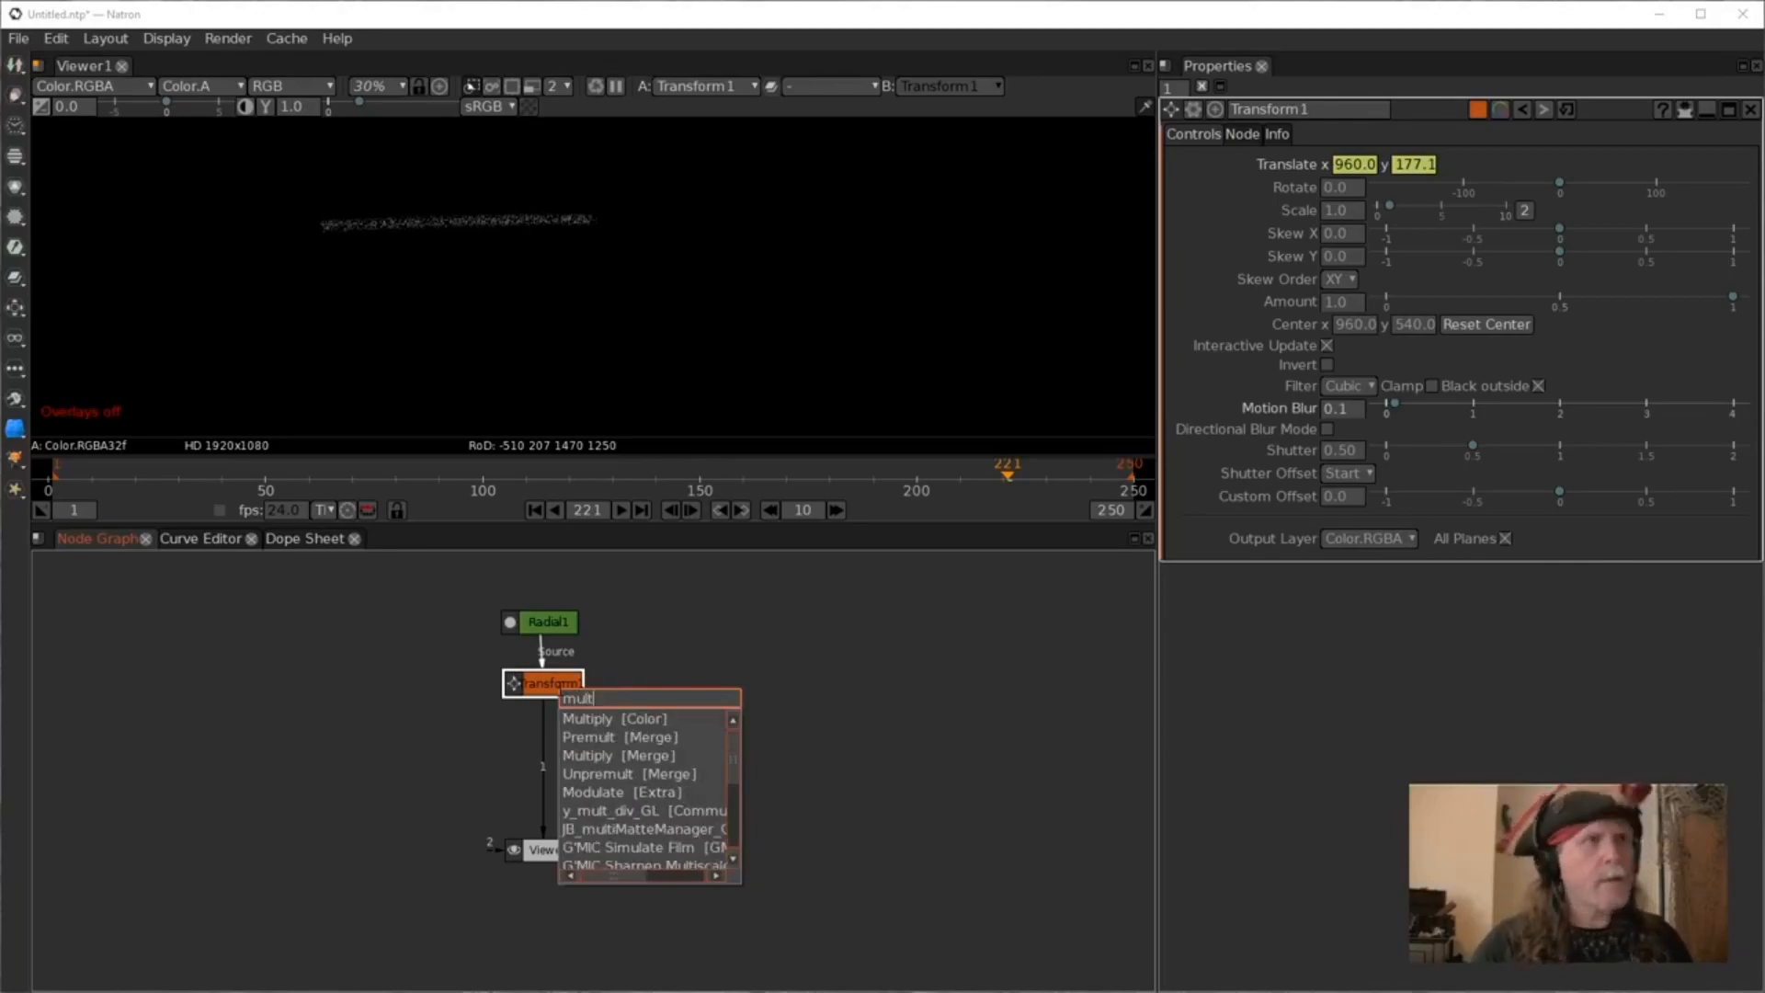
{"action": "left_click", "coordinate": [597, 719]}
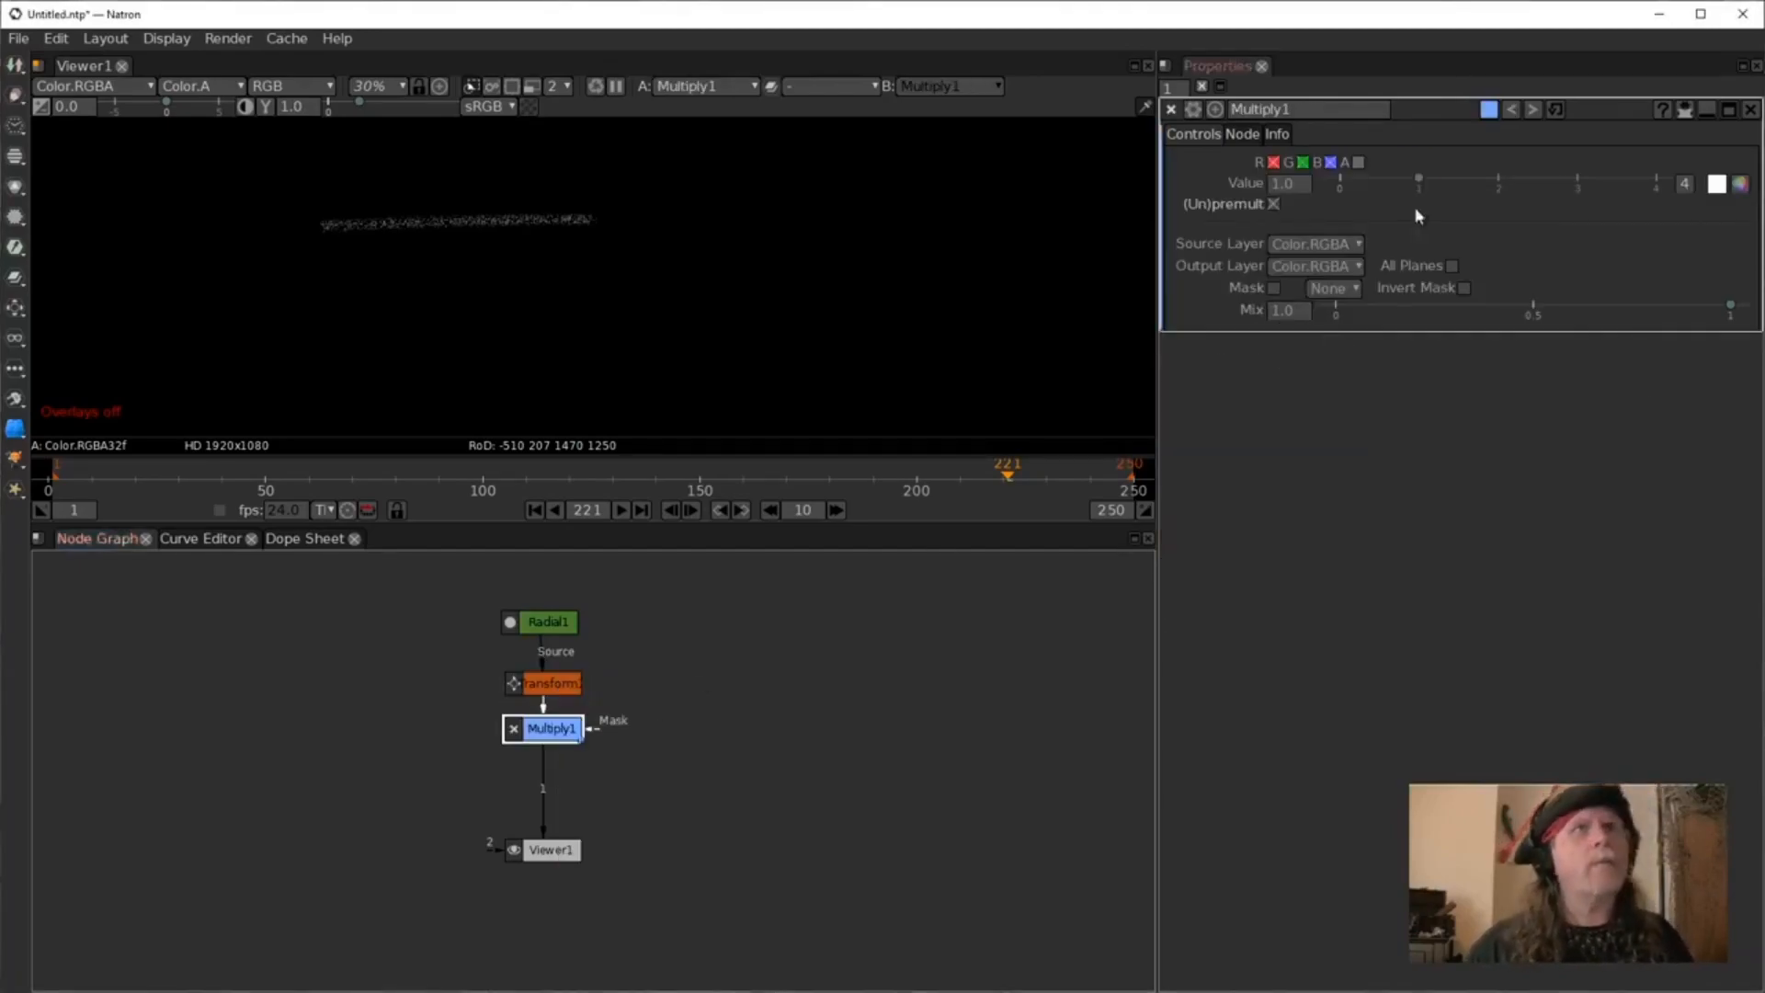
Raise the Multiply node's value to 11.
{"action": "scroll", "coordinate": [1272, 188], "scroll_direction": "up", "scroll_amount": 10}
{"action": "left_click", "coordinate": [906, 765]}
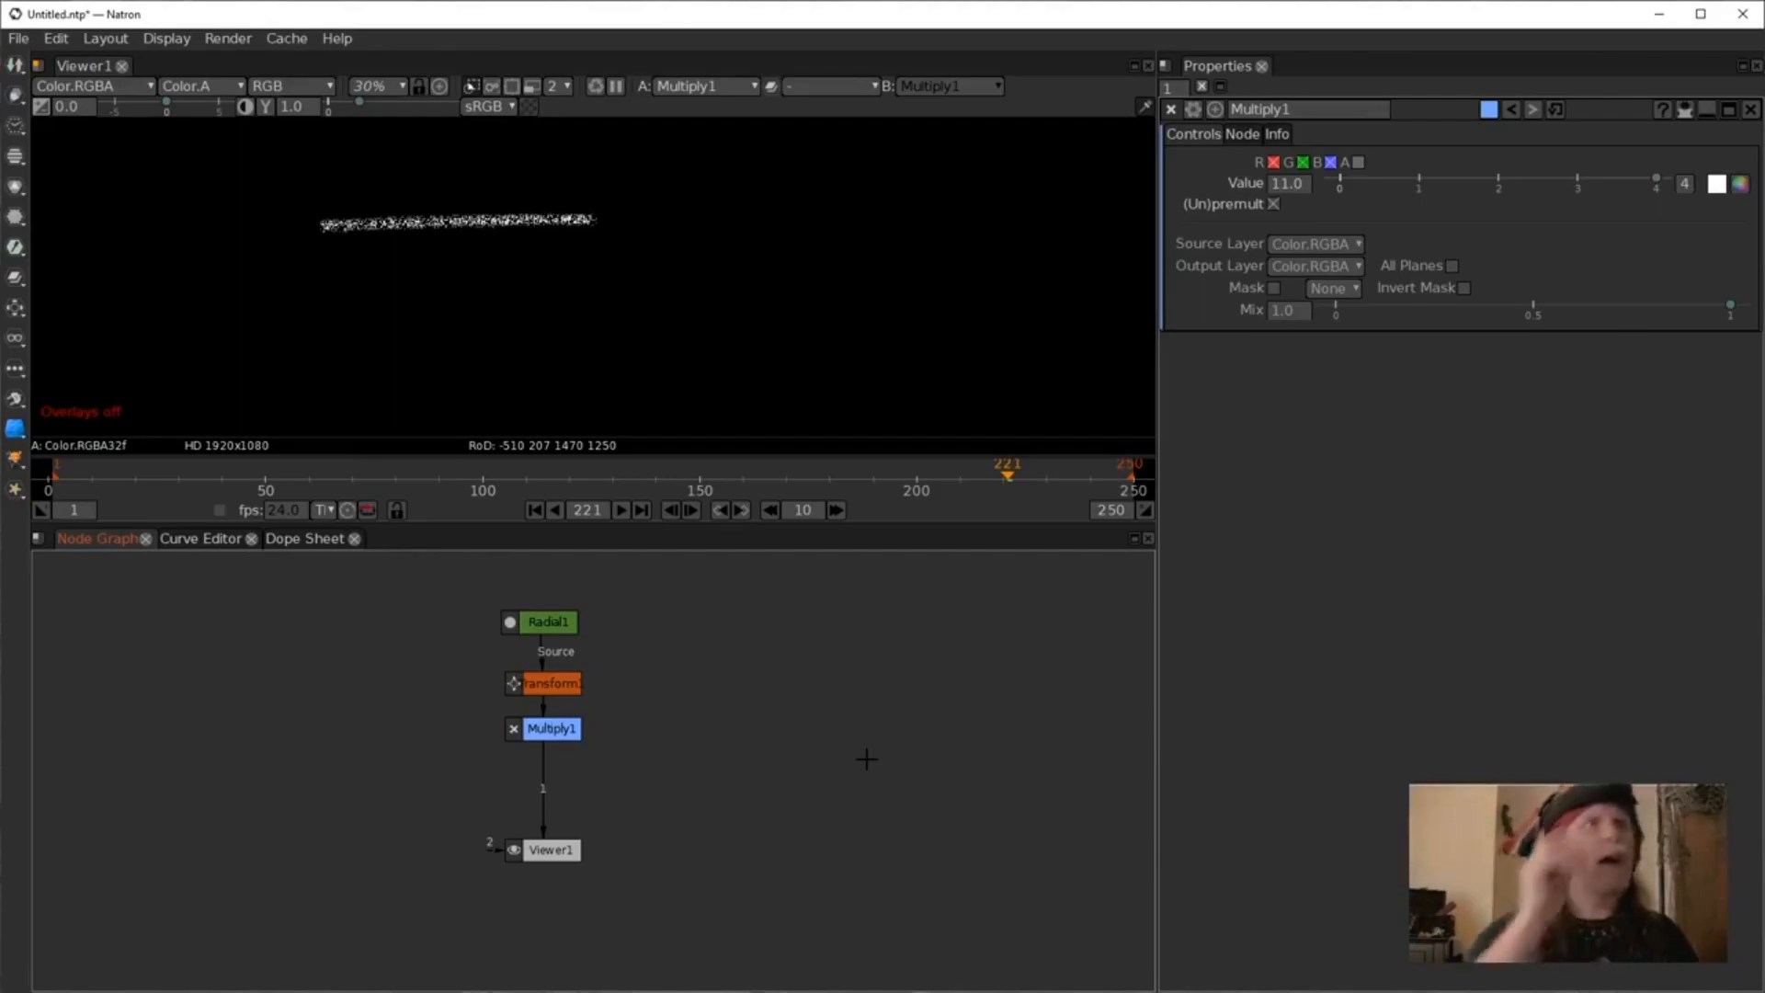
Open the Transform node's properties and turn the viewer overlays back on.
{"action": "left_click", "coordinate": [563, 683]}
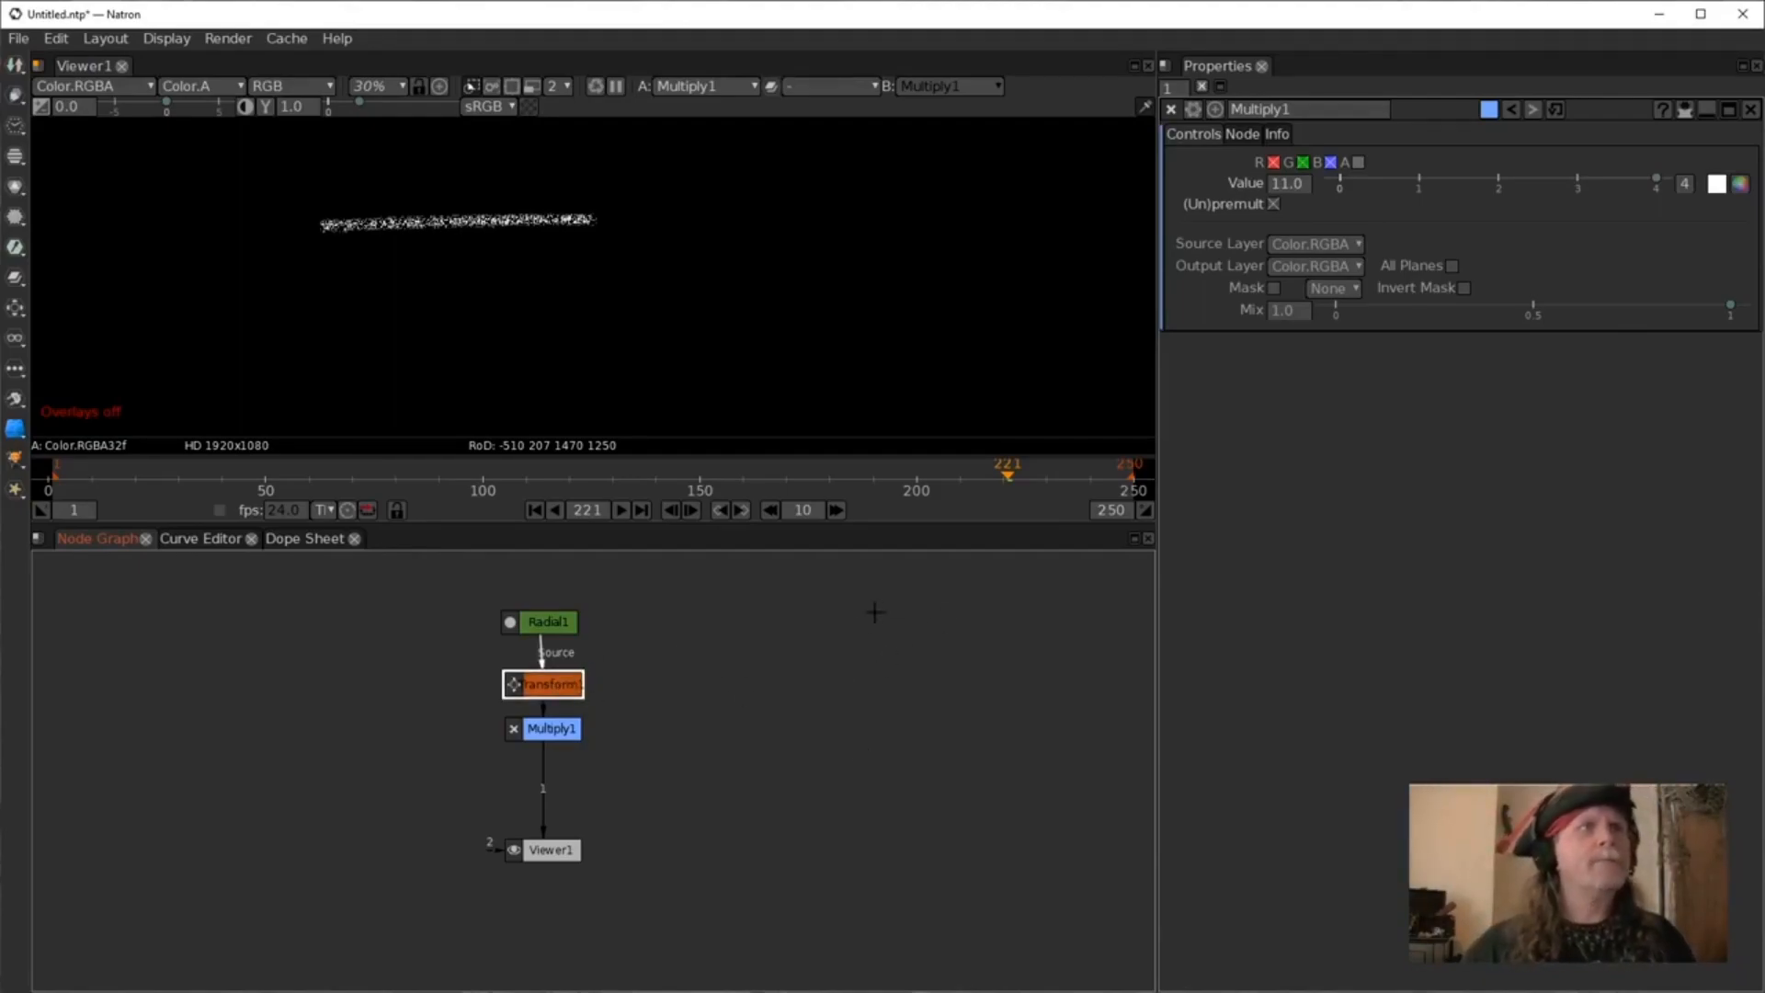
{"action": "double_click", "coordinate": [559, 682]}
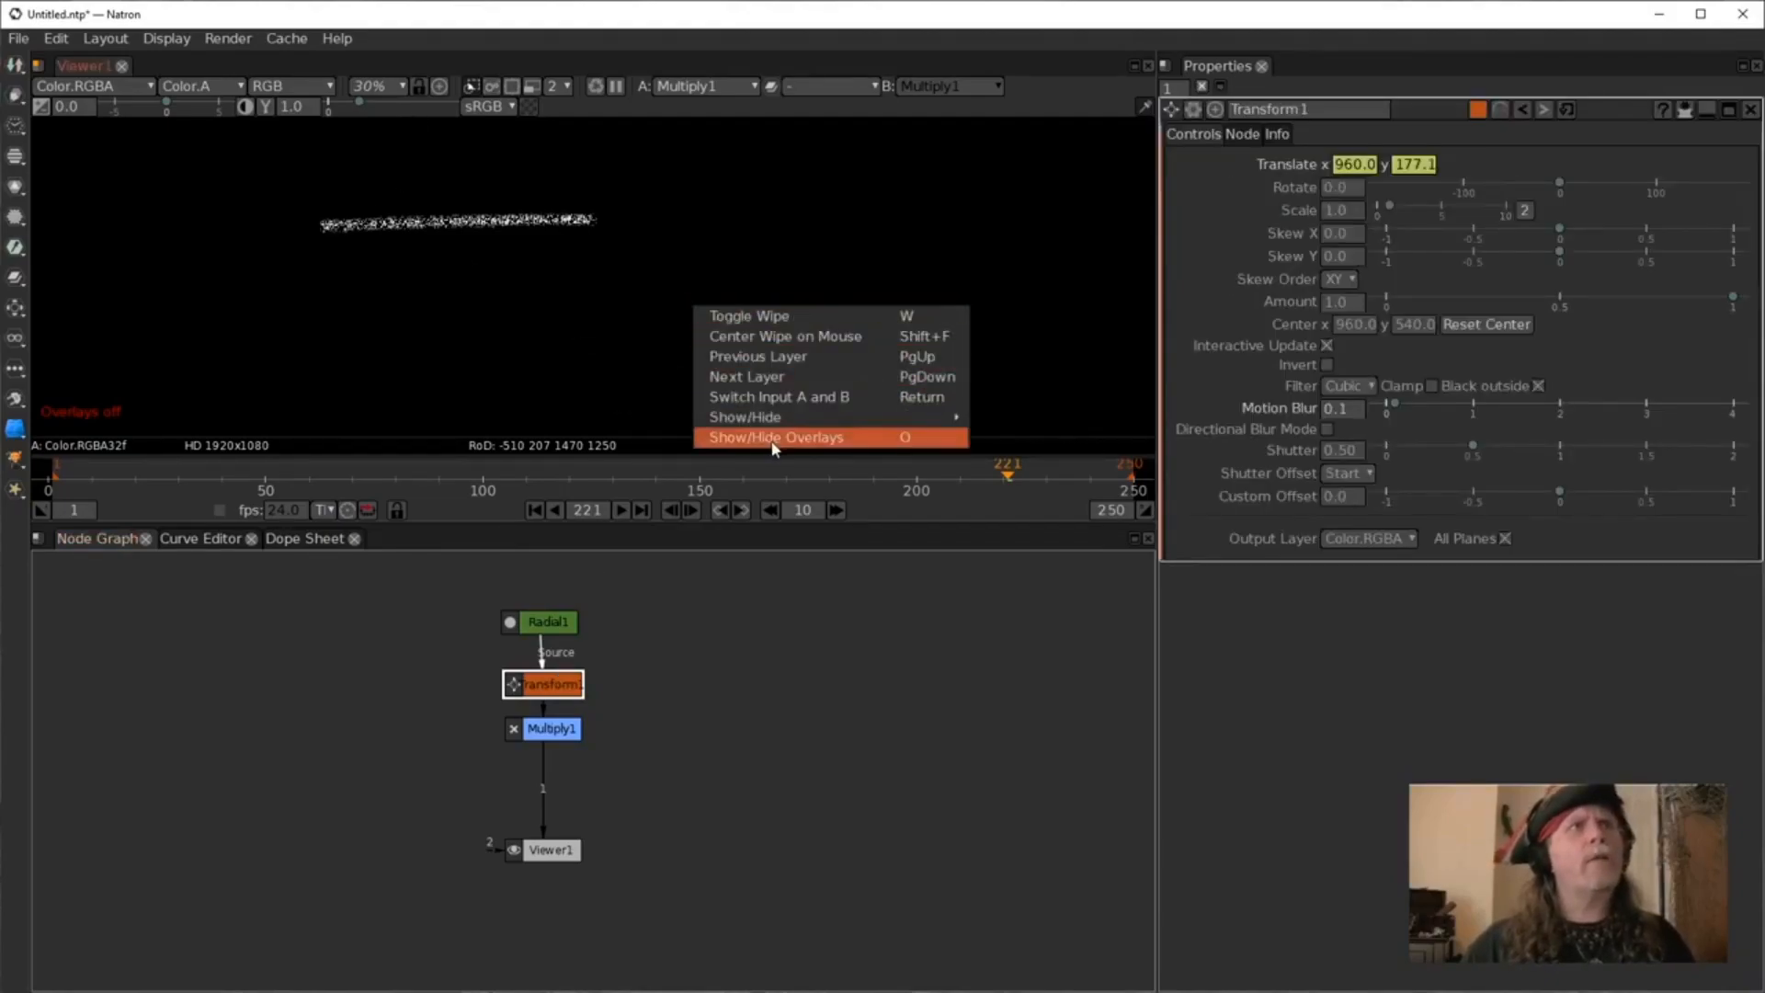
{"action": "left_click", "coordinate": [773, 438]}
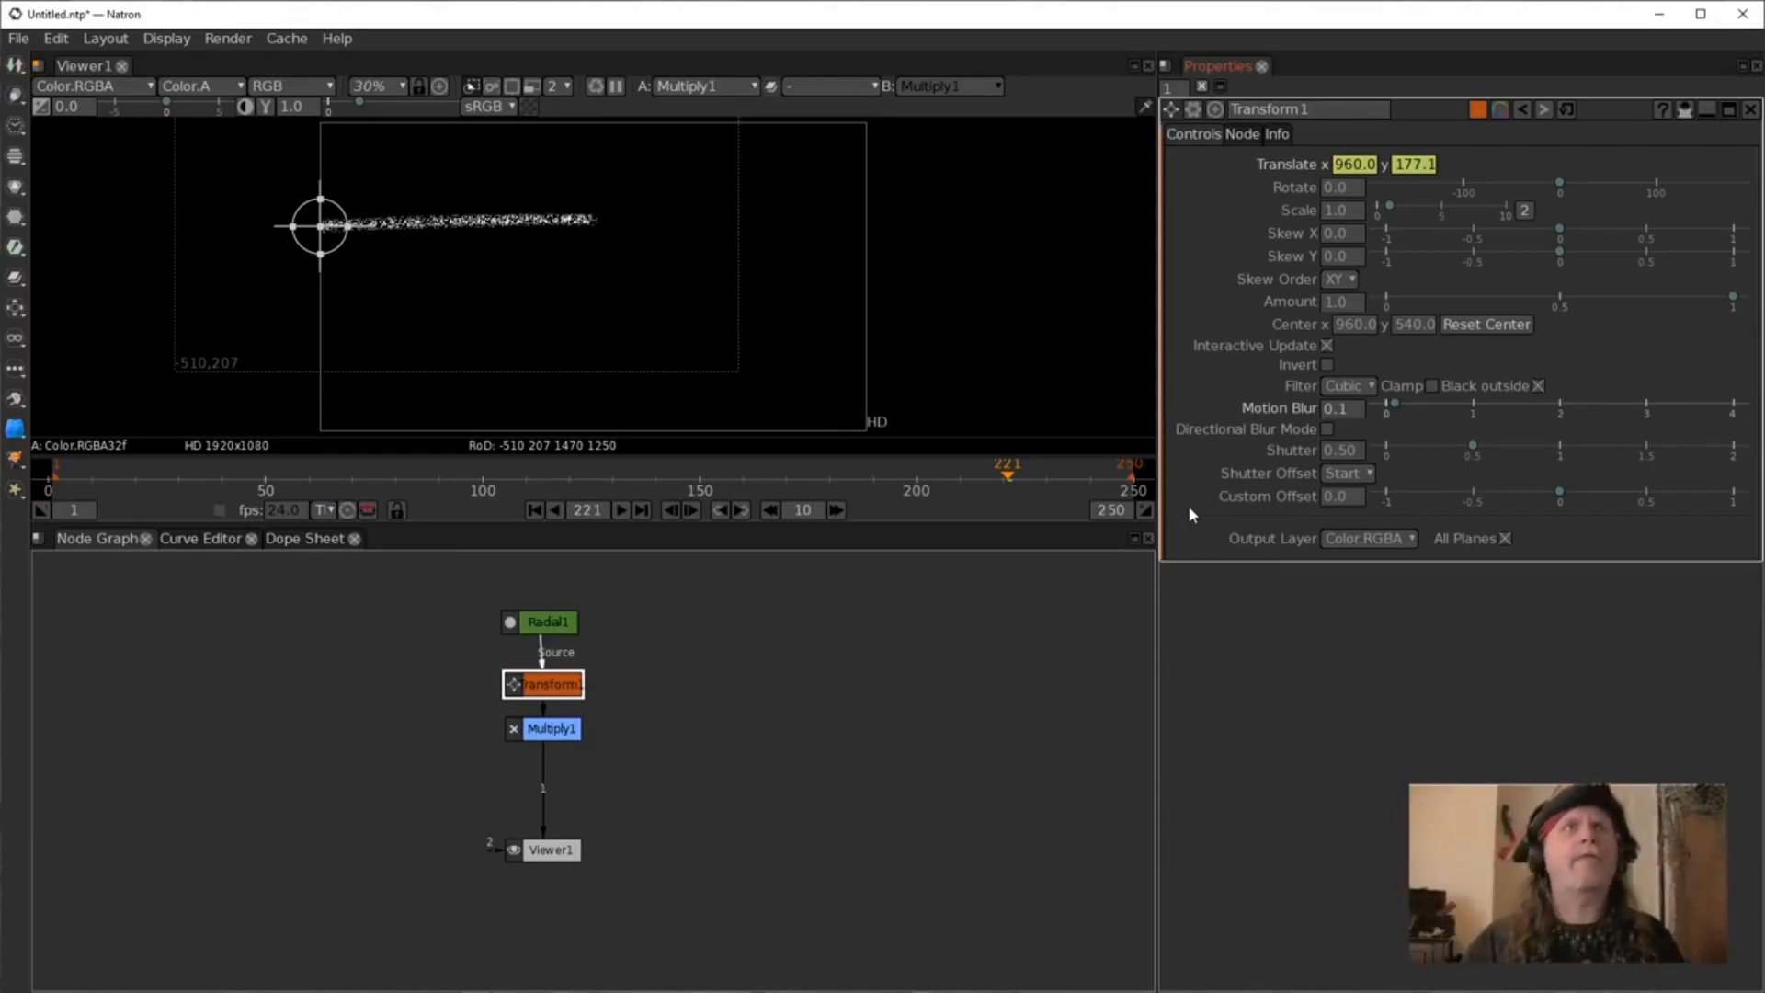
Set the Transform's Shutter to 1.
{"action": "left_click", "coordinate": [1338, 453]}
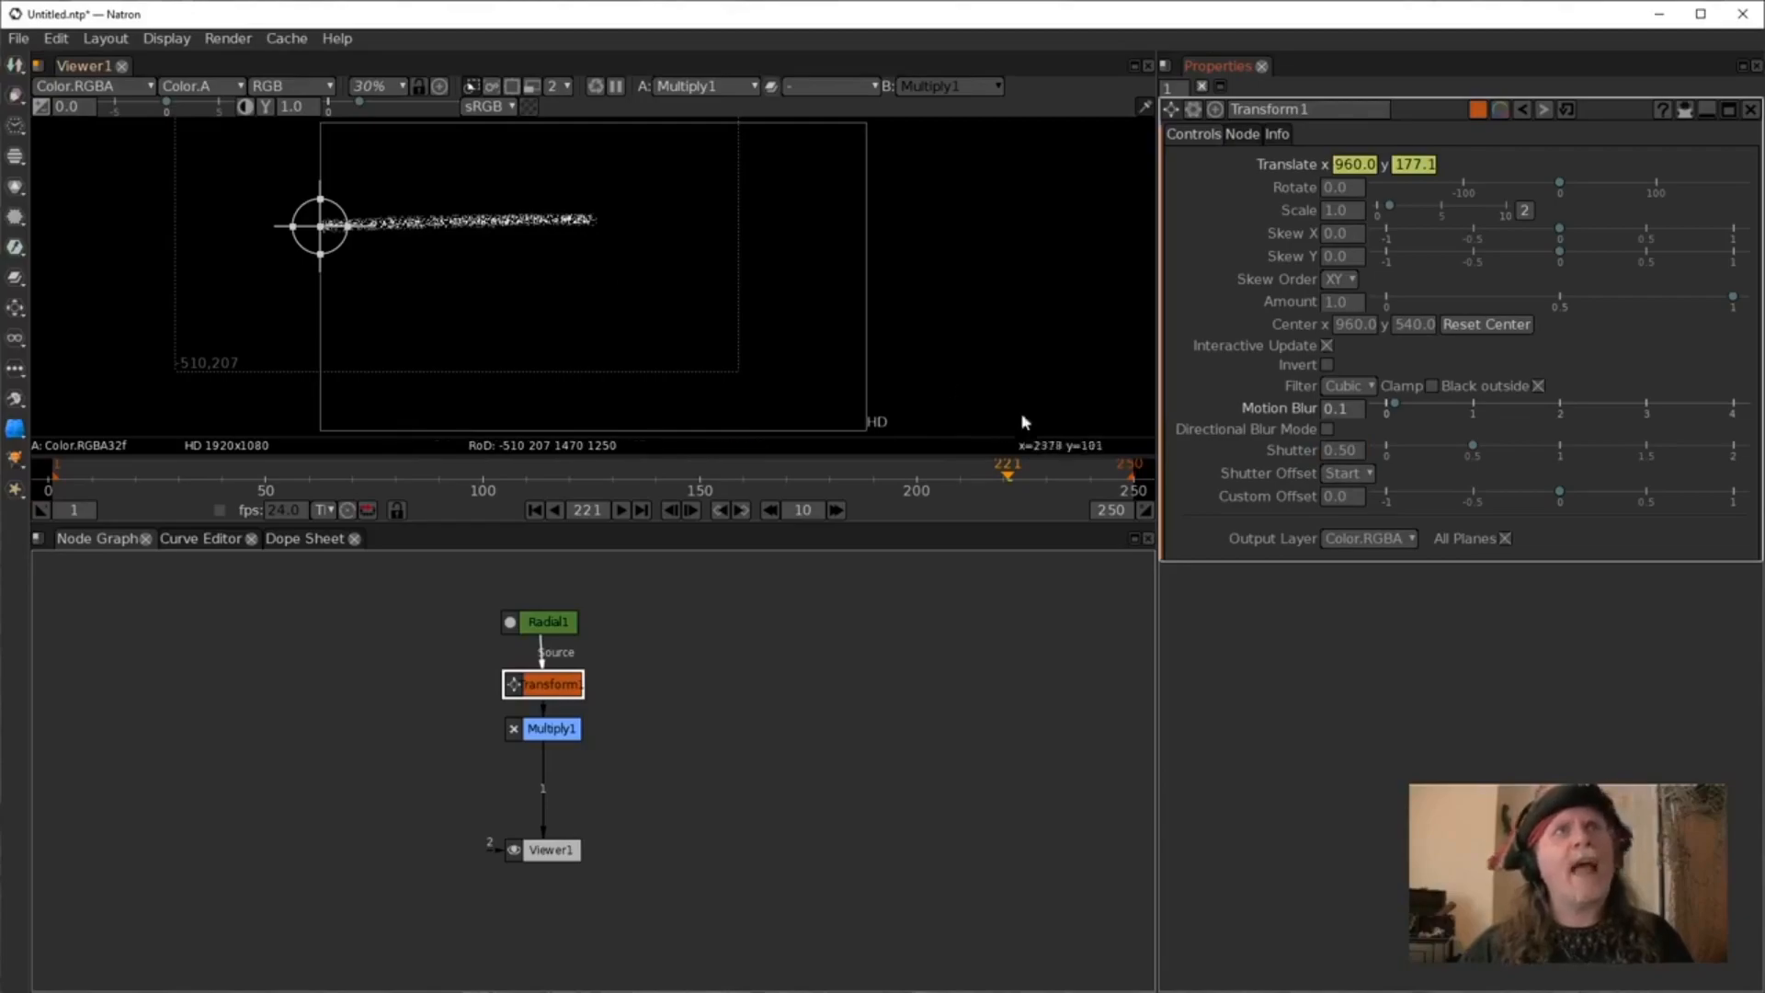
{"action": "left_click", "coordinate": [1331, 454]}
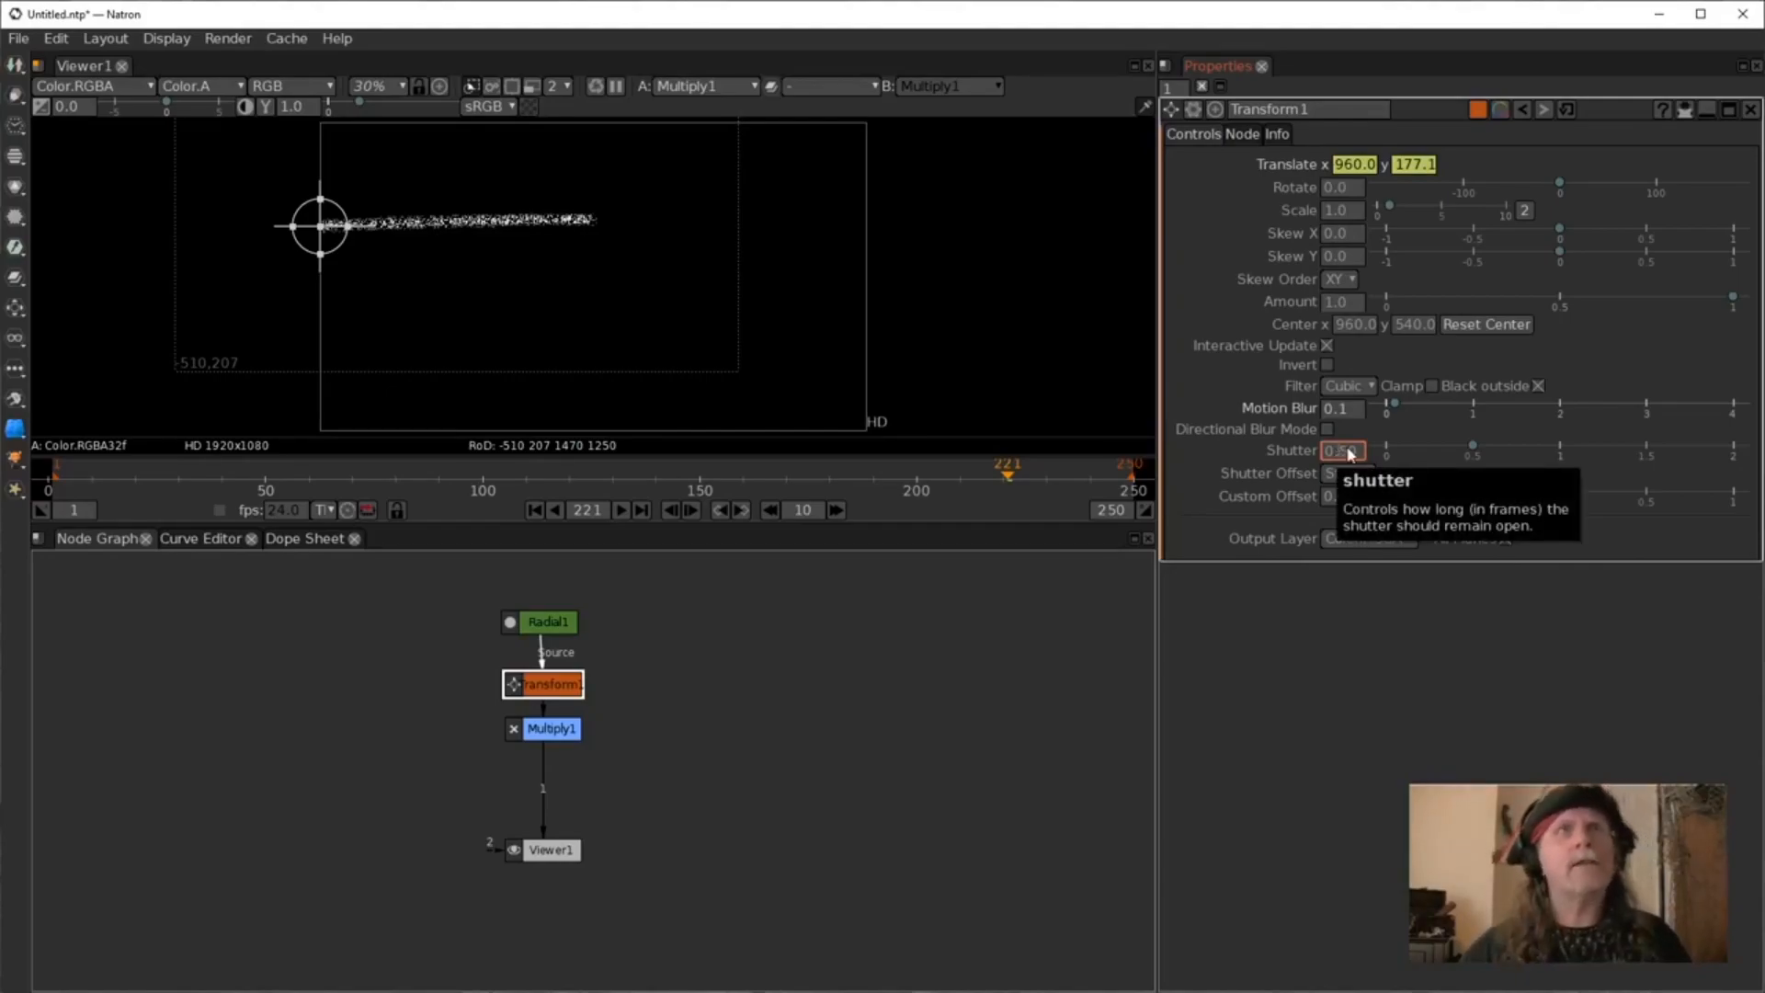
{"action": "scroll", "coordinate": [1341, 449], "scroll_direction": "down", "scroll_amount": 1}
{"action": "scroll", "coordinate": [1341, 450], "scroll_direction": "down", "scroll_amount": 1}
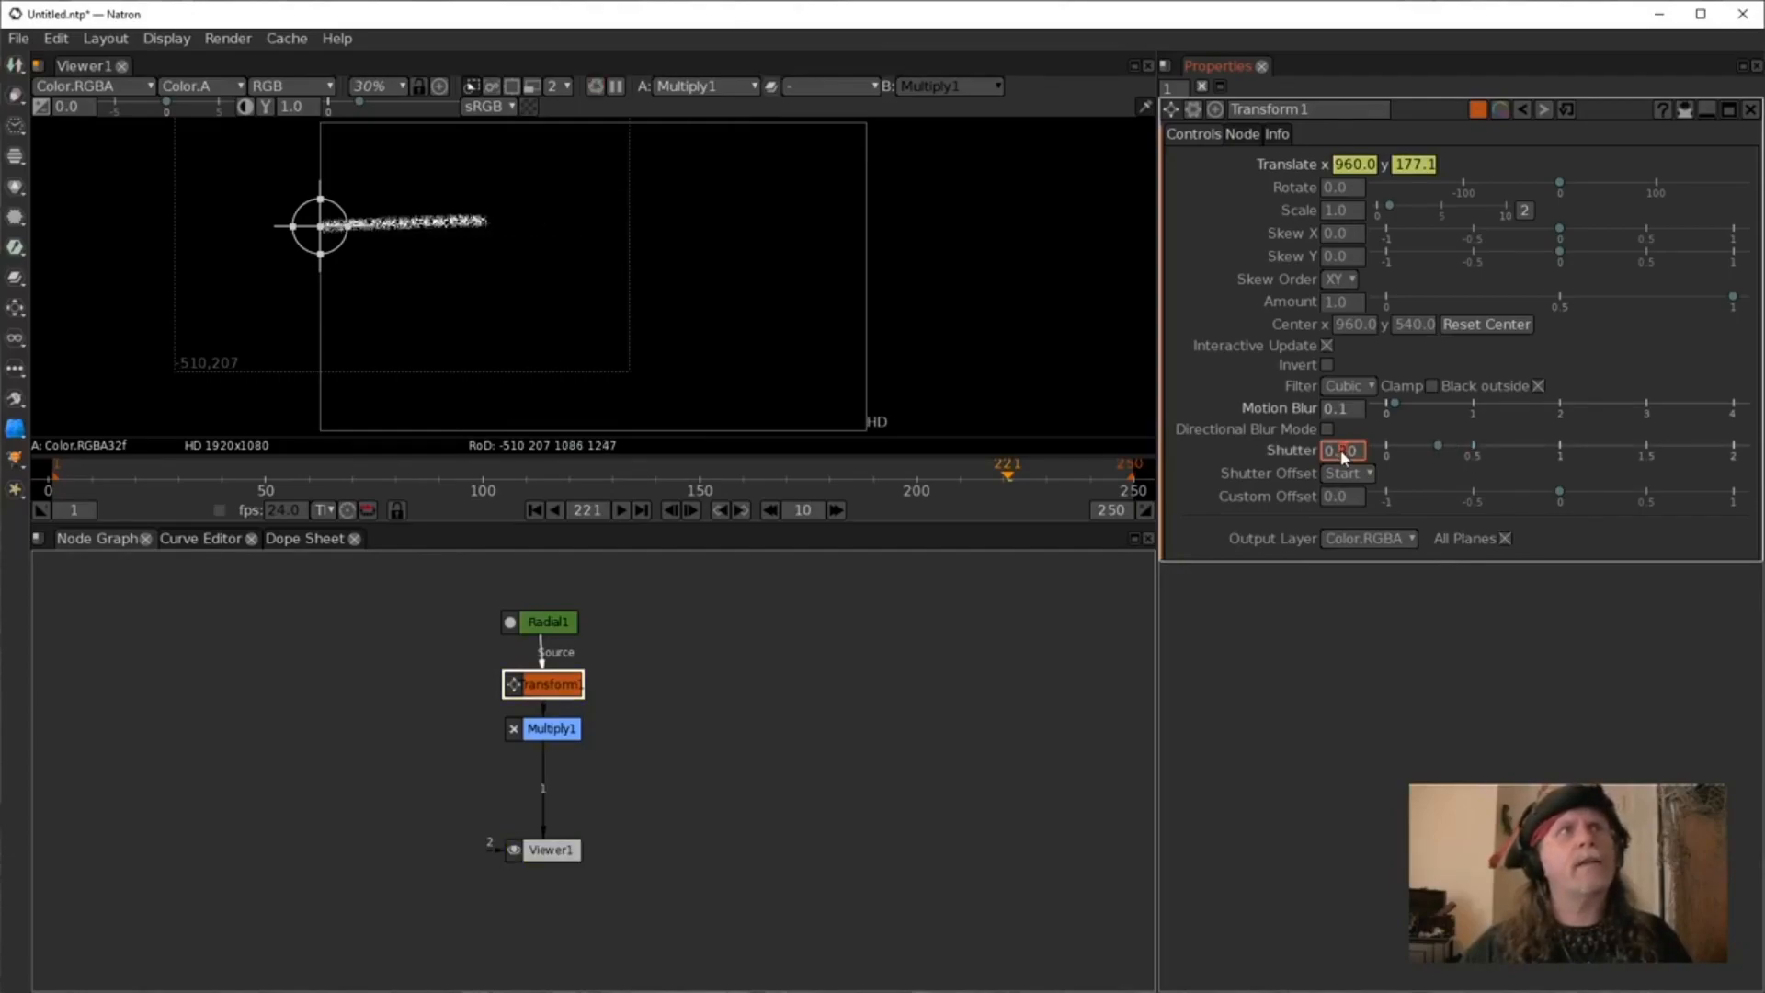
{"action": "scroll", "coordinate": [1342, 451], "scroll_direction": "down", "scroll_amount": 1}
{"action": "scroll", "coordinate": [1342, 454], "scroll_direction": "down", "scroll_amount": 1}
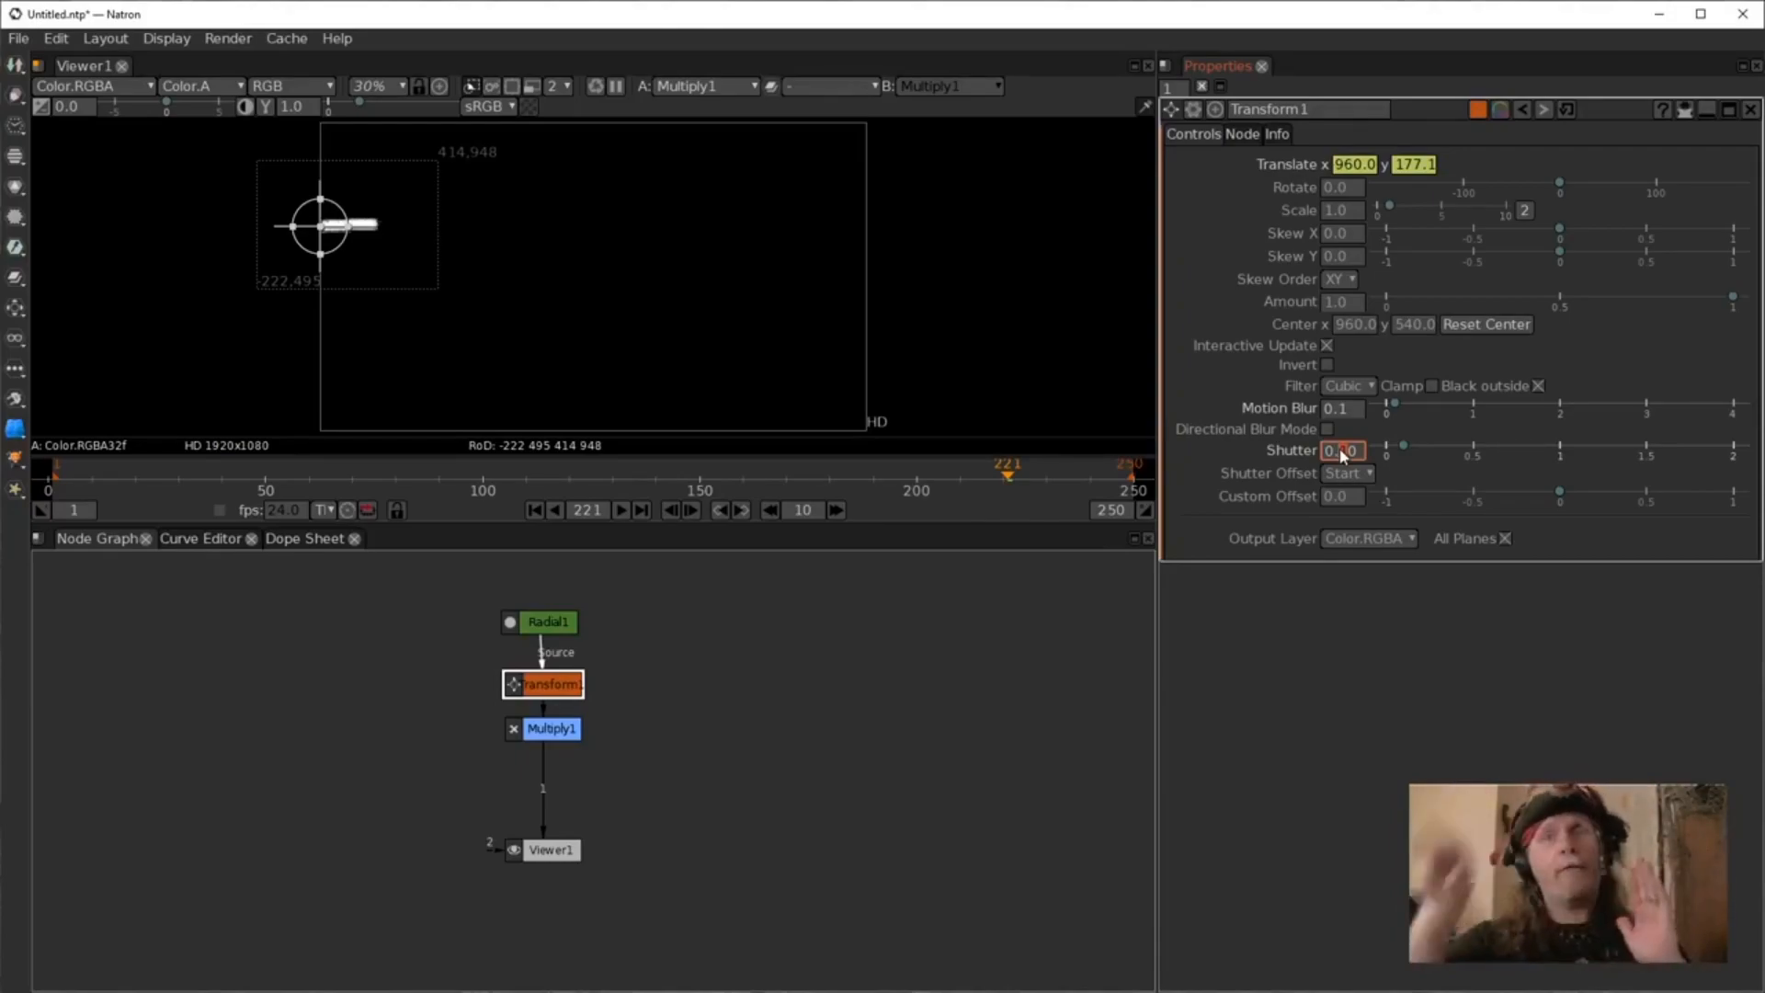
{"action": "left_click_drag", "start_coordinate": [1360, 454], "coordinate": [1238, 426]}
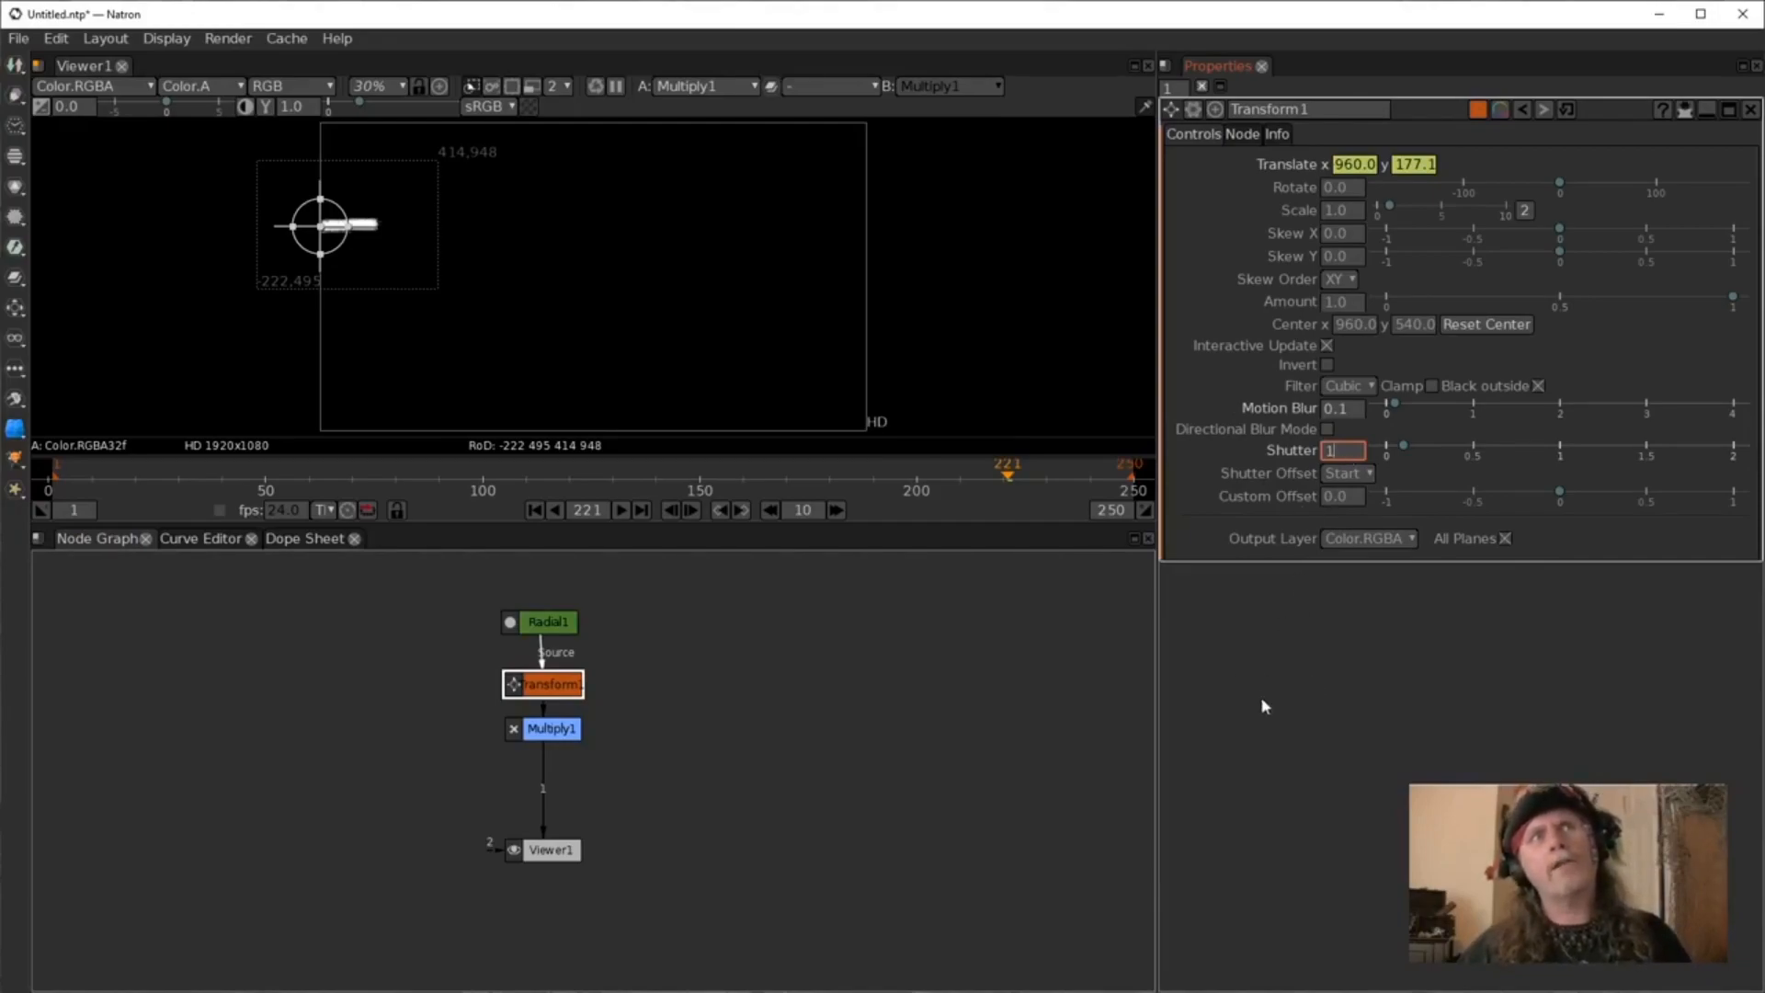
{"action": "key", "text": "Return"}
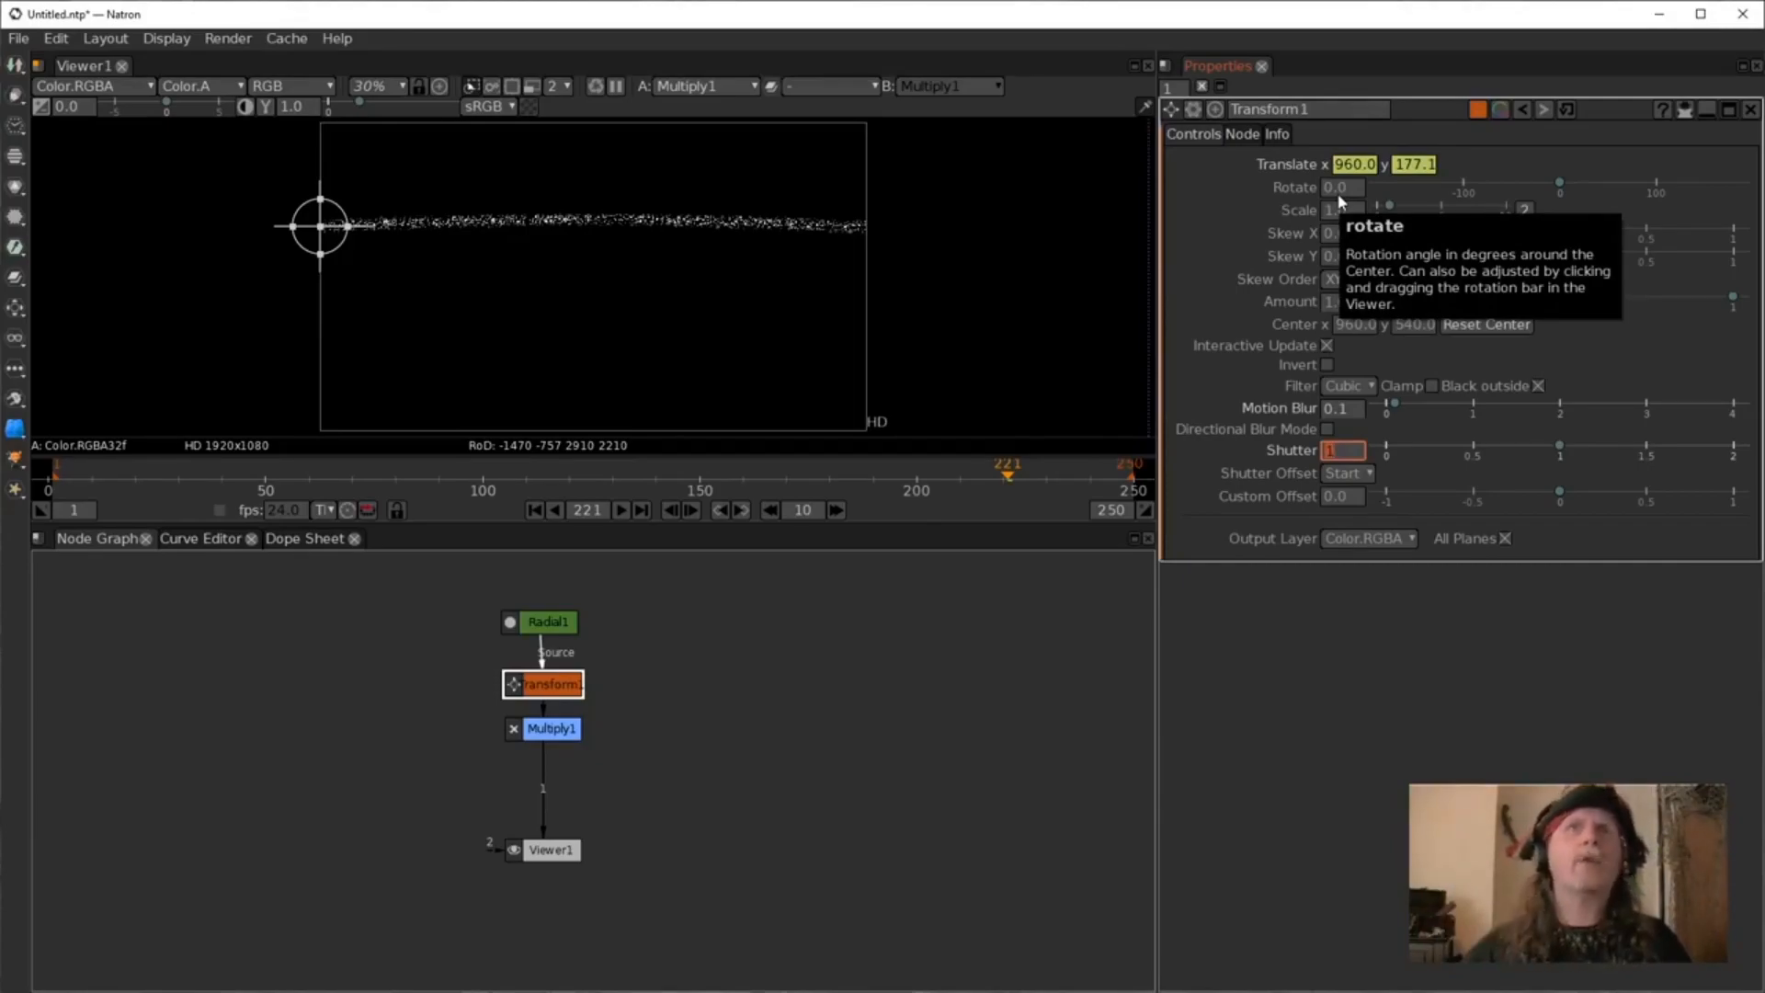
Edit the translate Y expression to sin(frame*50)*200.
{"action": "left_click", "coordinate": [1414, 166]}
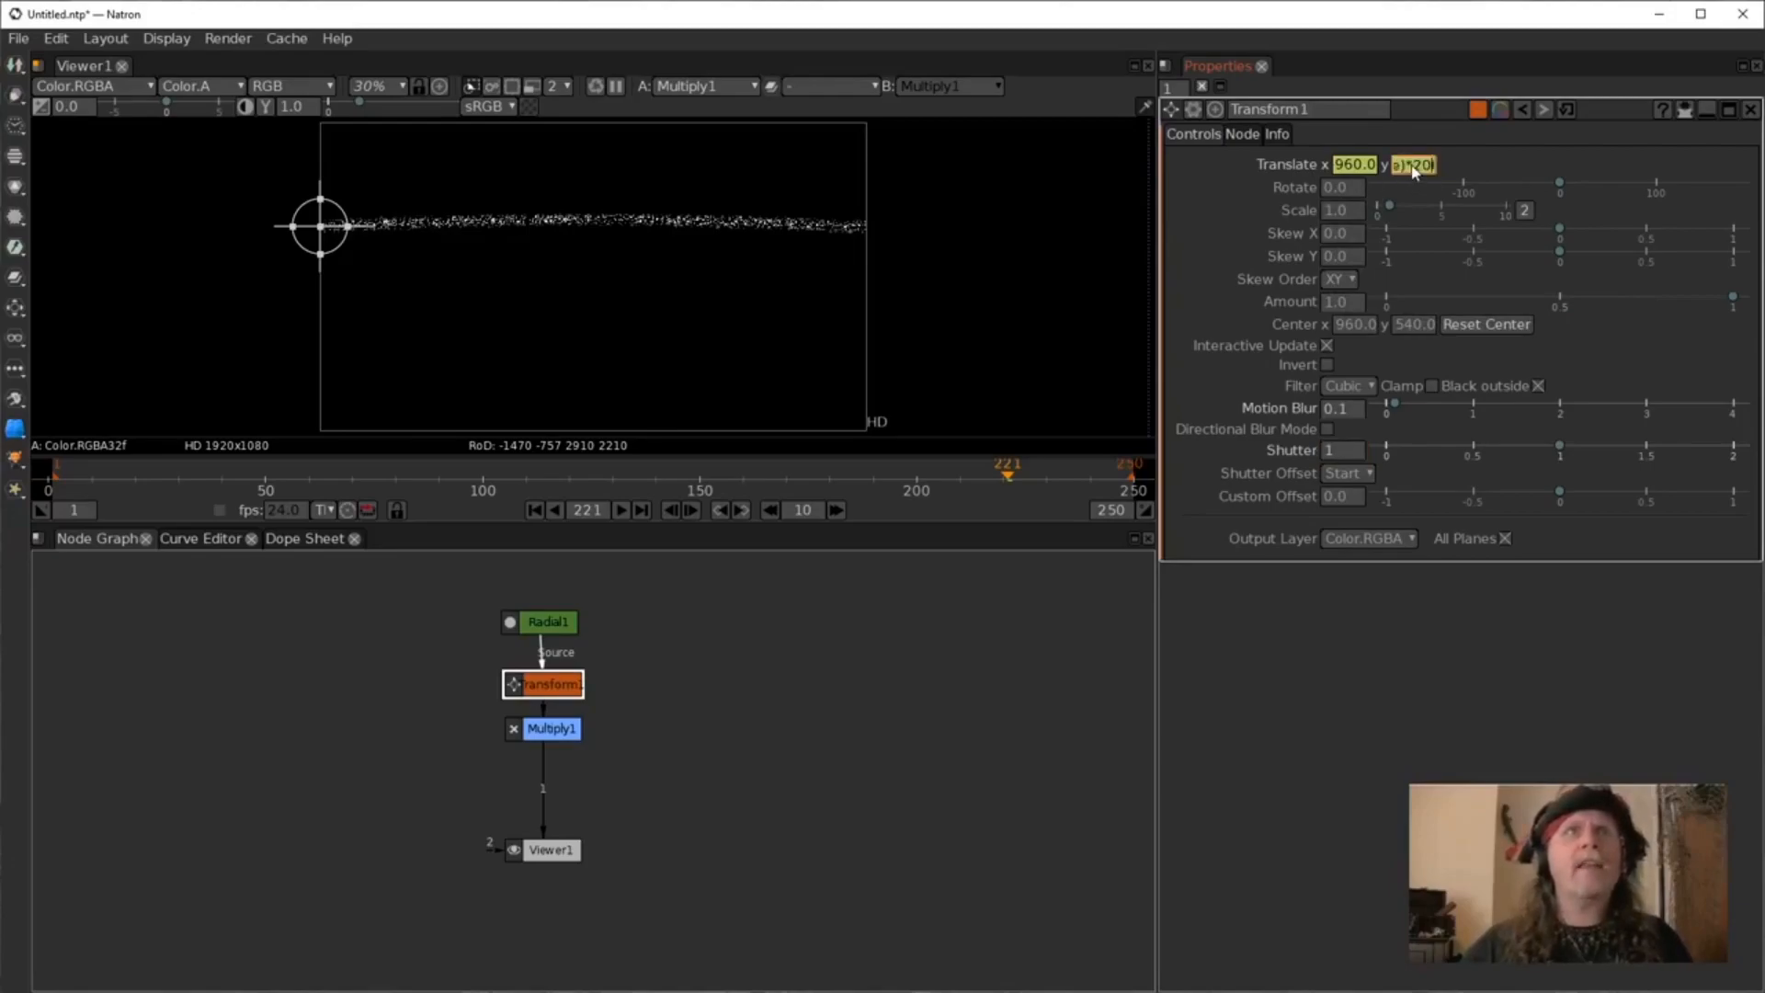
{"action": "right_click", "coordinate": [1414, 171]}
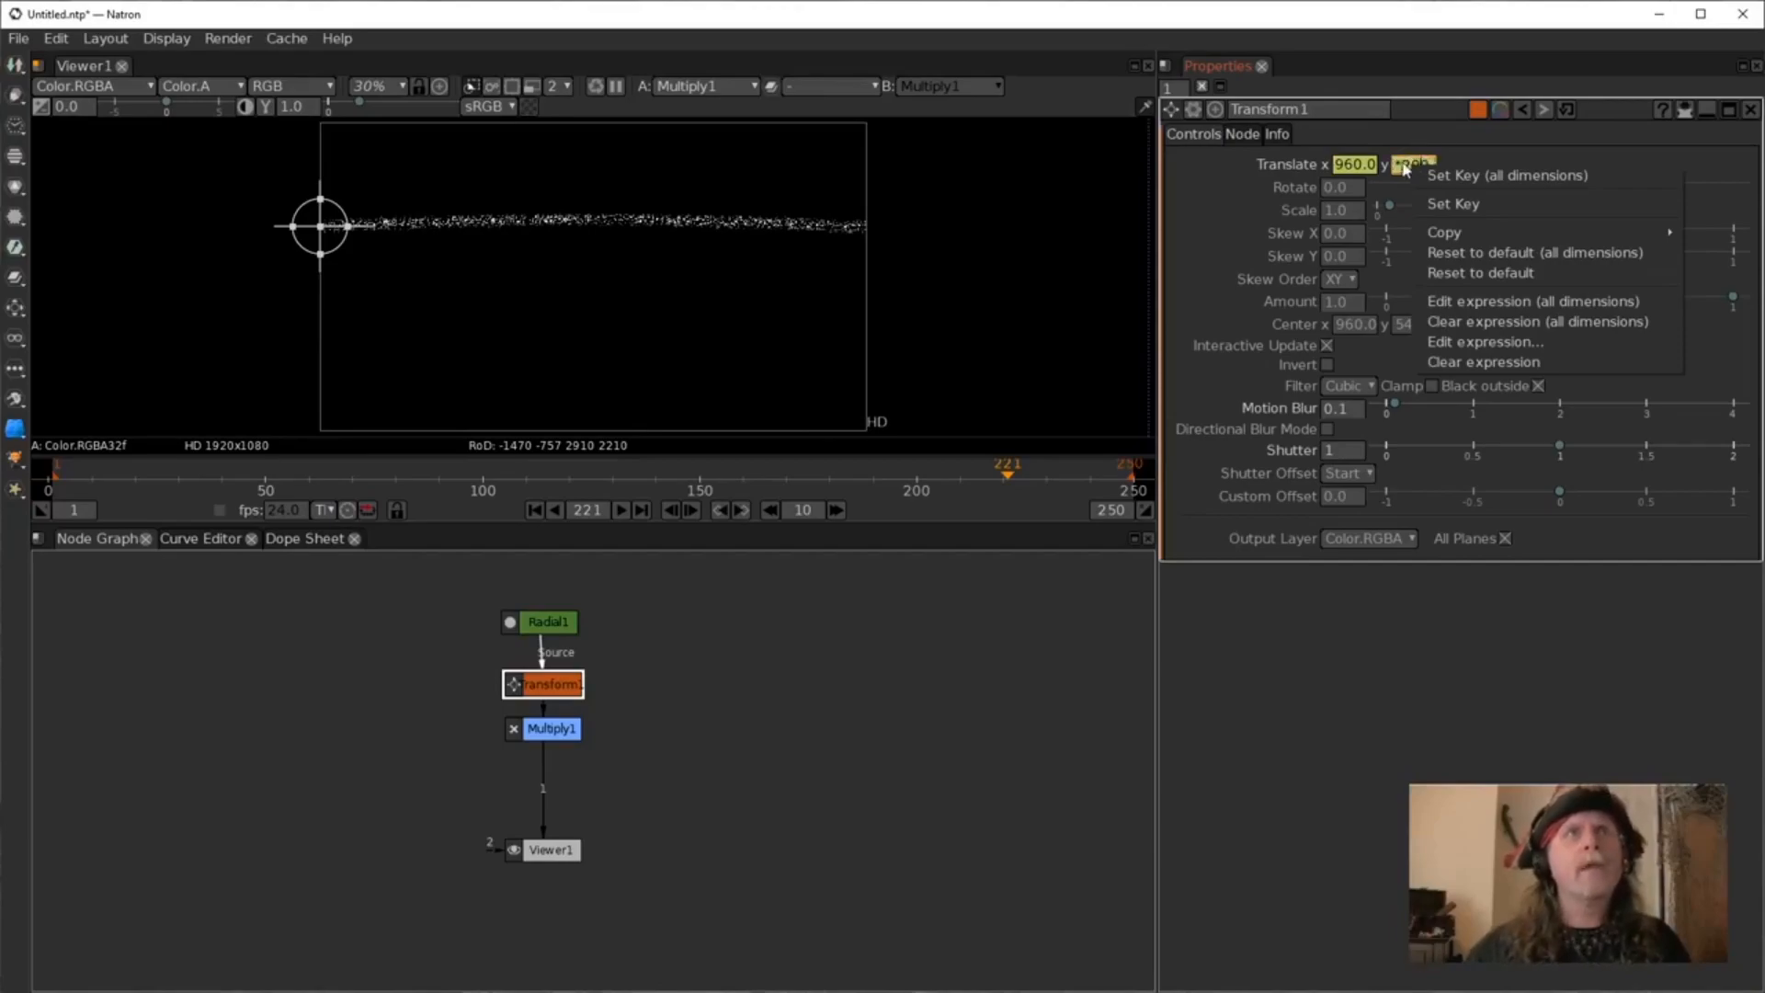
{"action": "right_click", "coordinate": [1405, 166]}
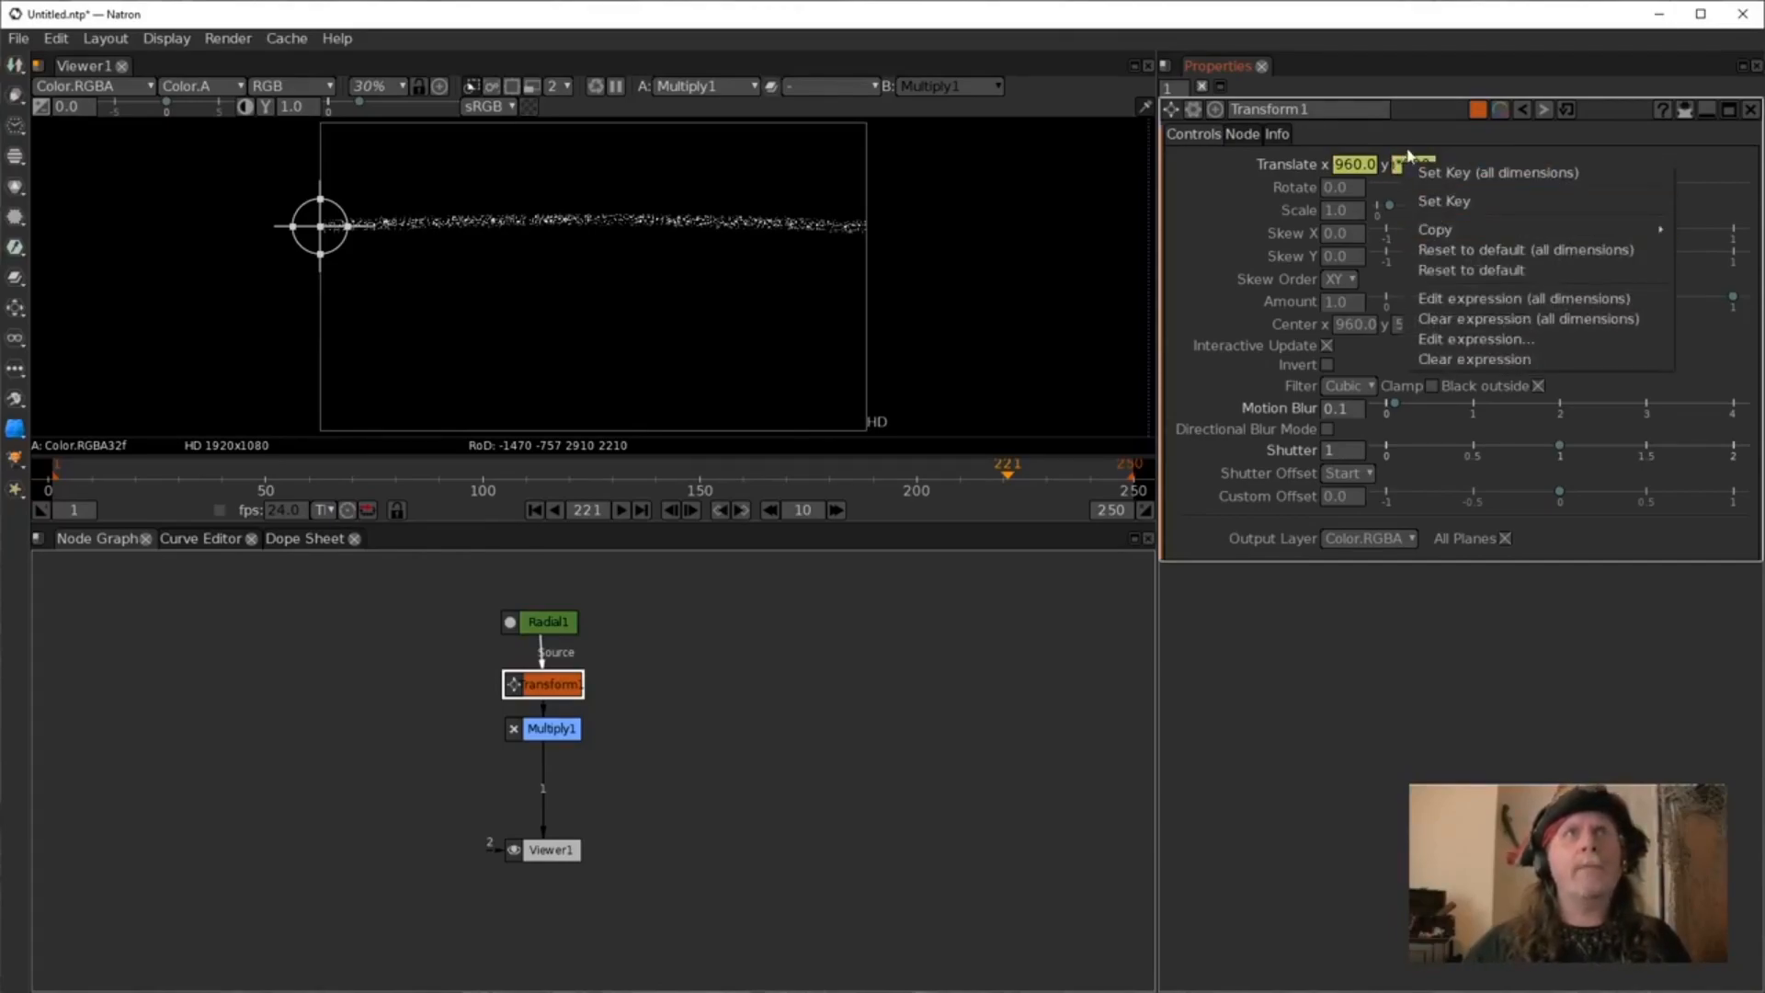
{"action": "left_click", "coordinate": [1455, 342]}
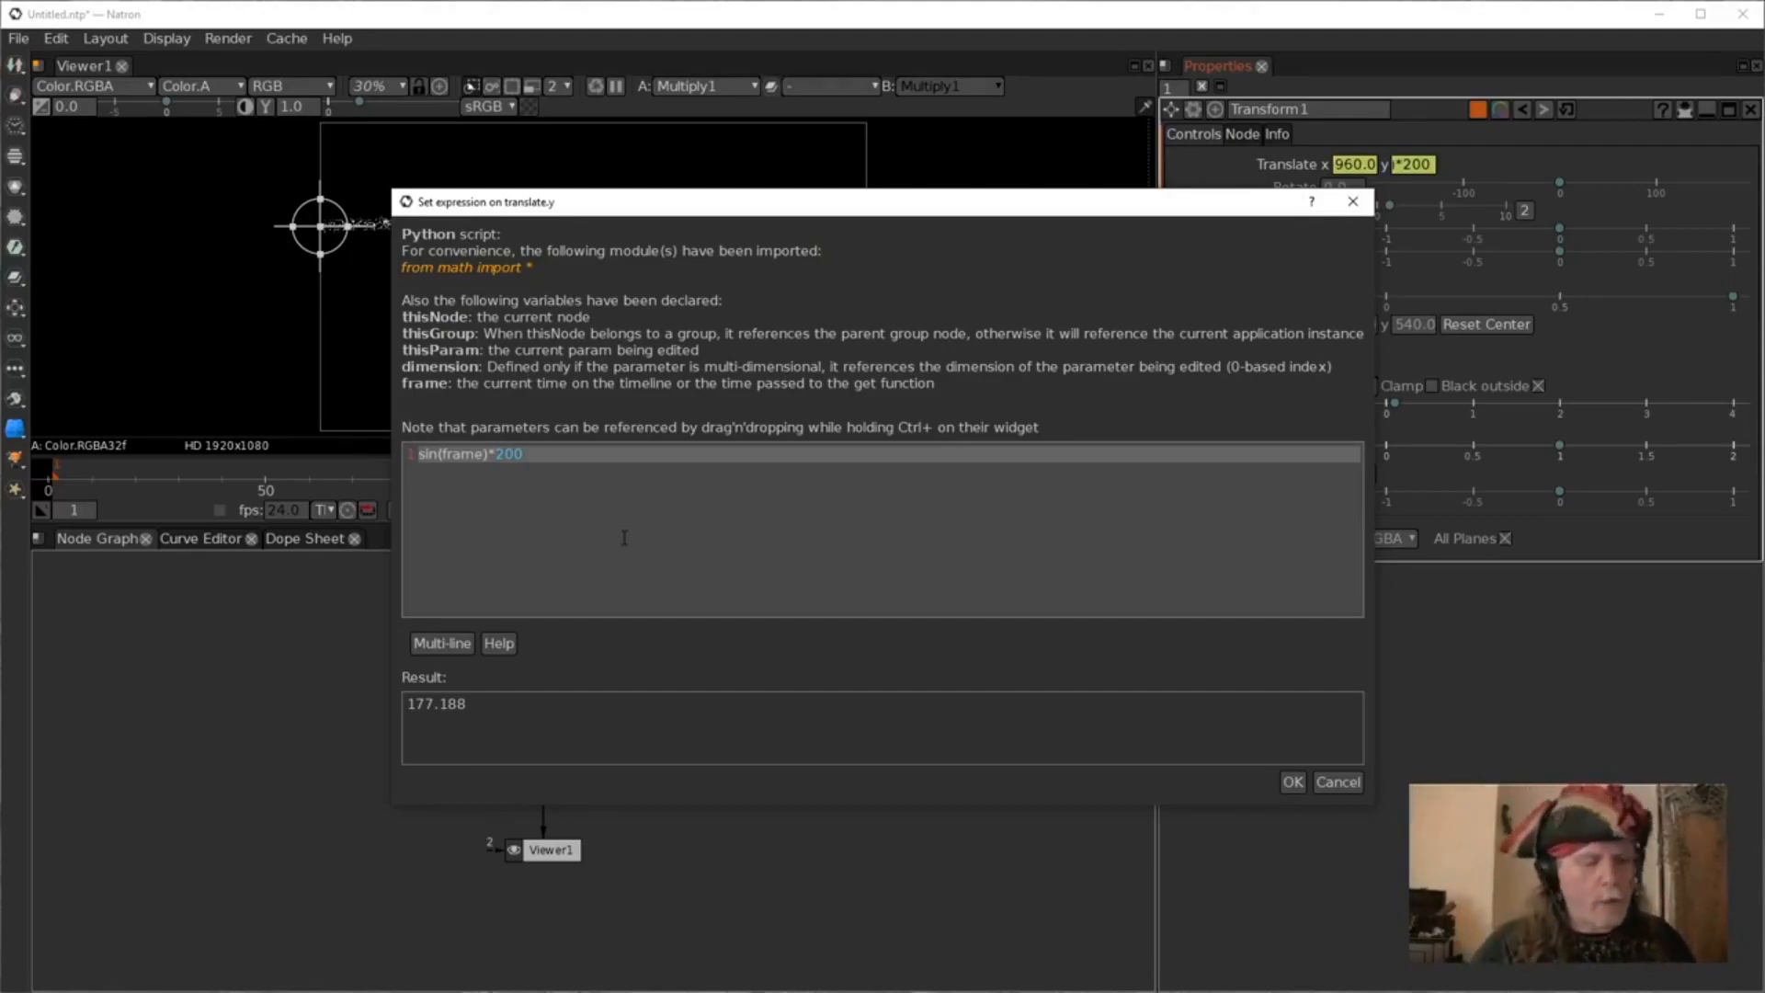
{"action": "type", "text": "*"}
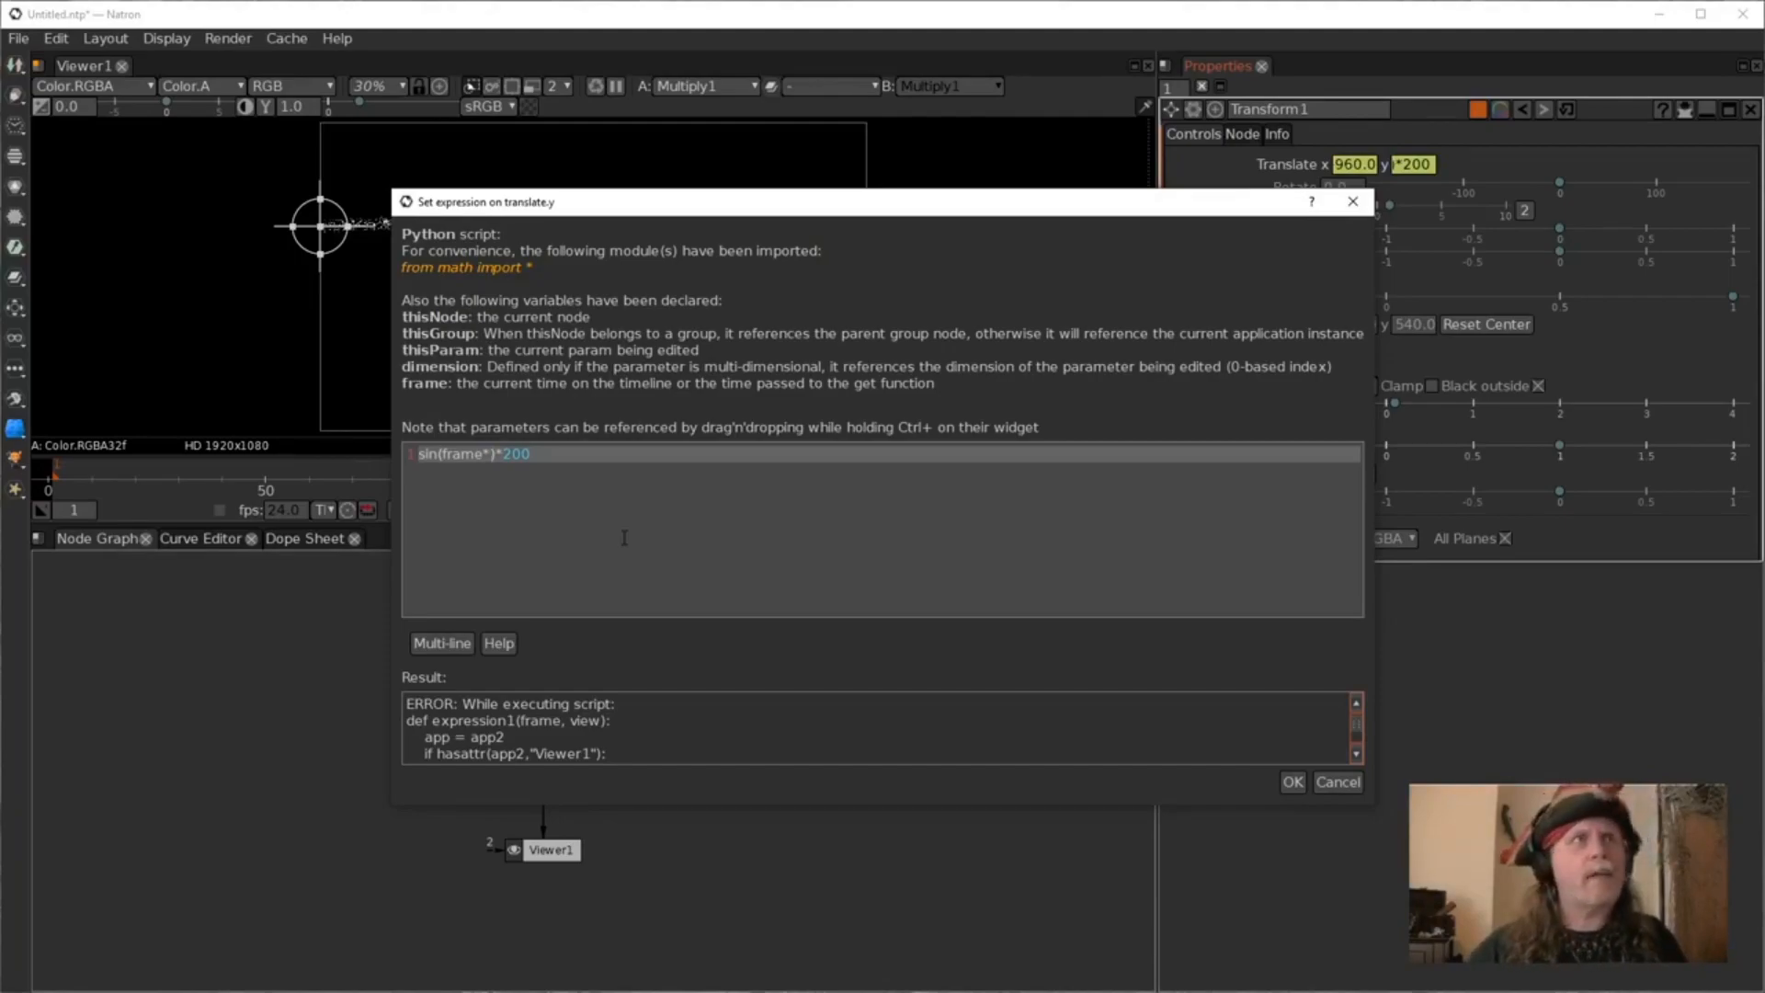
{"action": "type", "text": "50"}
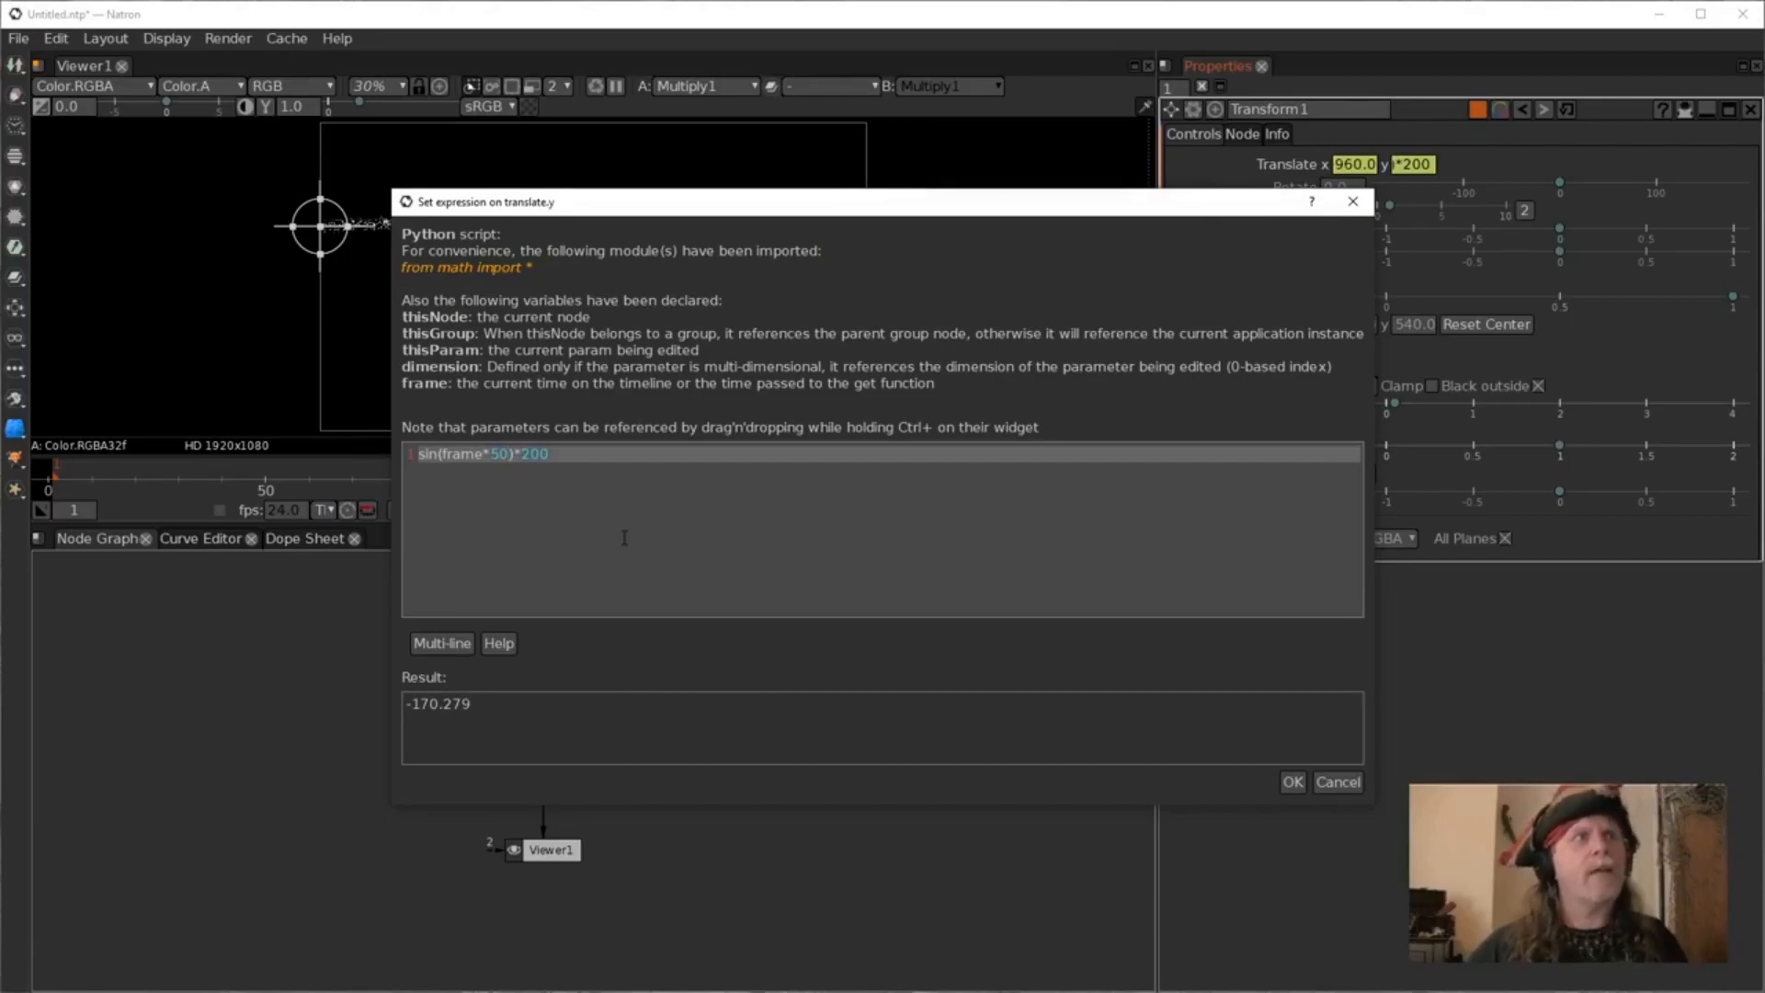
{"action": "left_click", "coordinate": [1292, 782]}
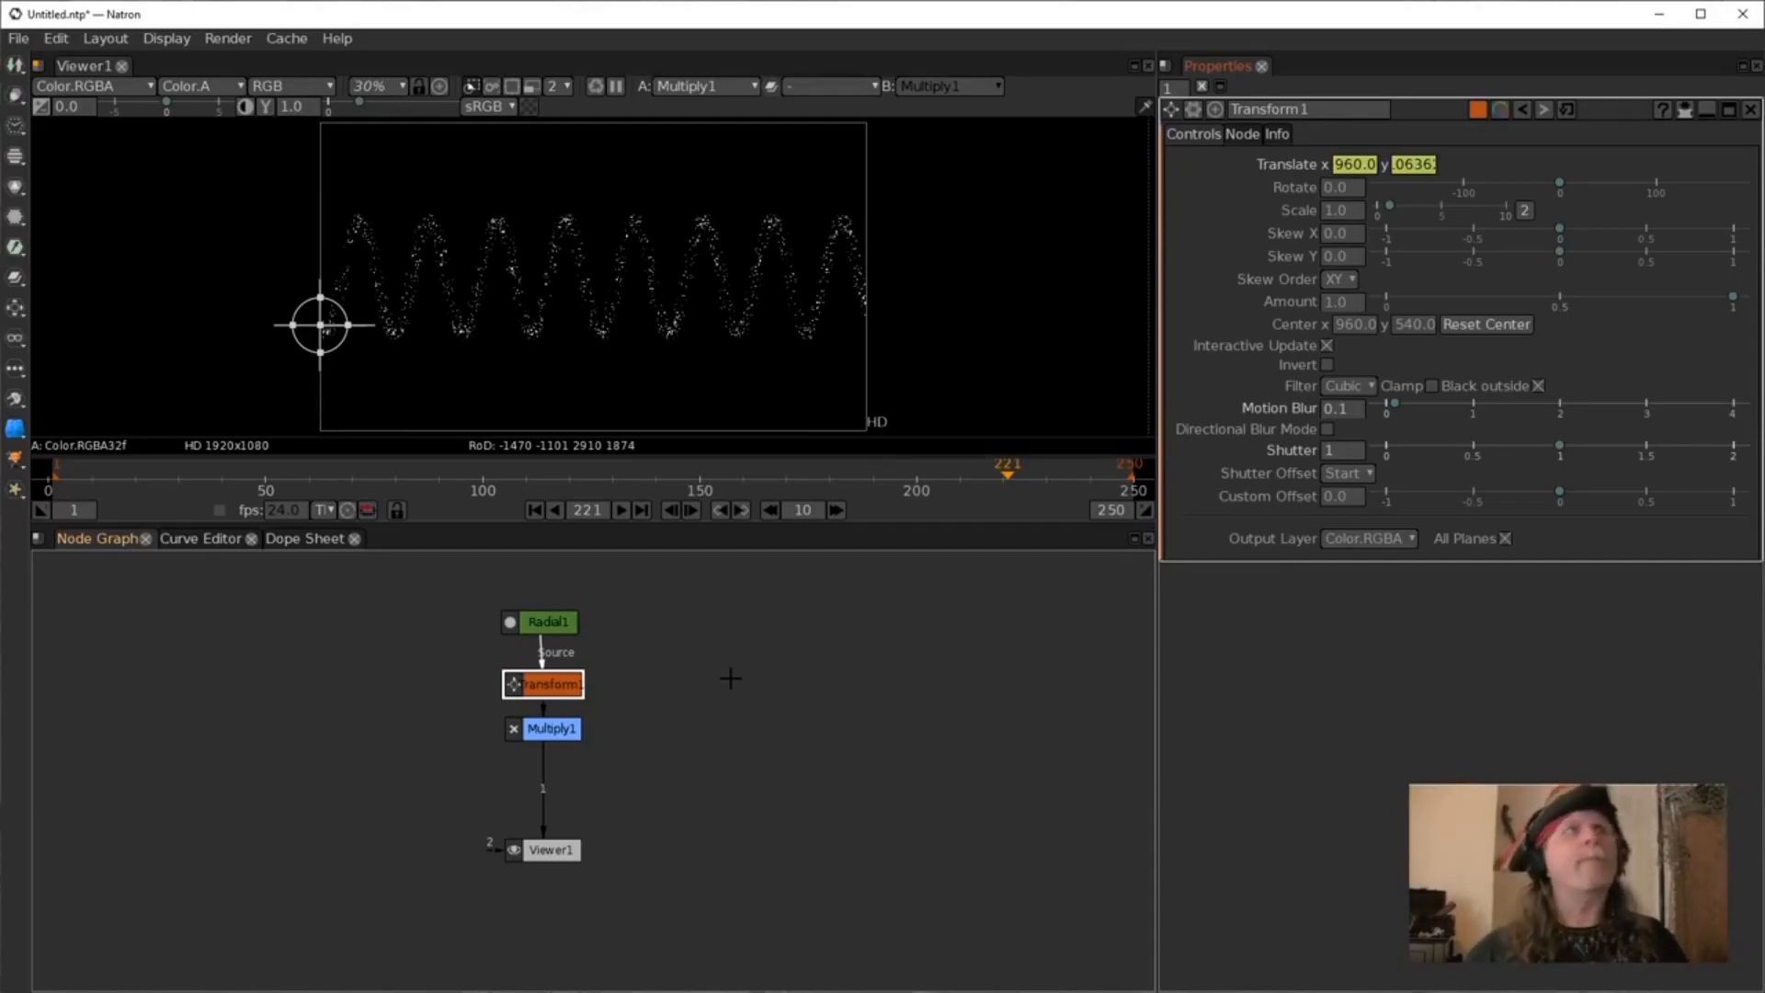
Play the animation, stop it, and play it again.
{"action": "left_click", "coordinate": [621, 511]}
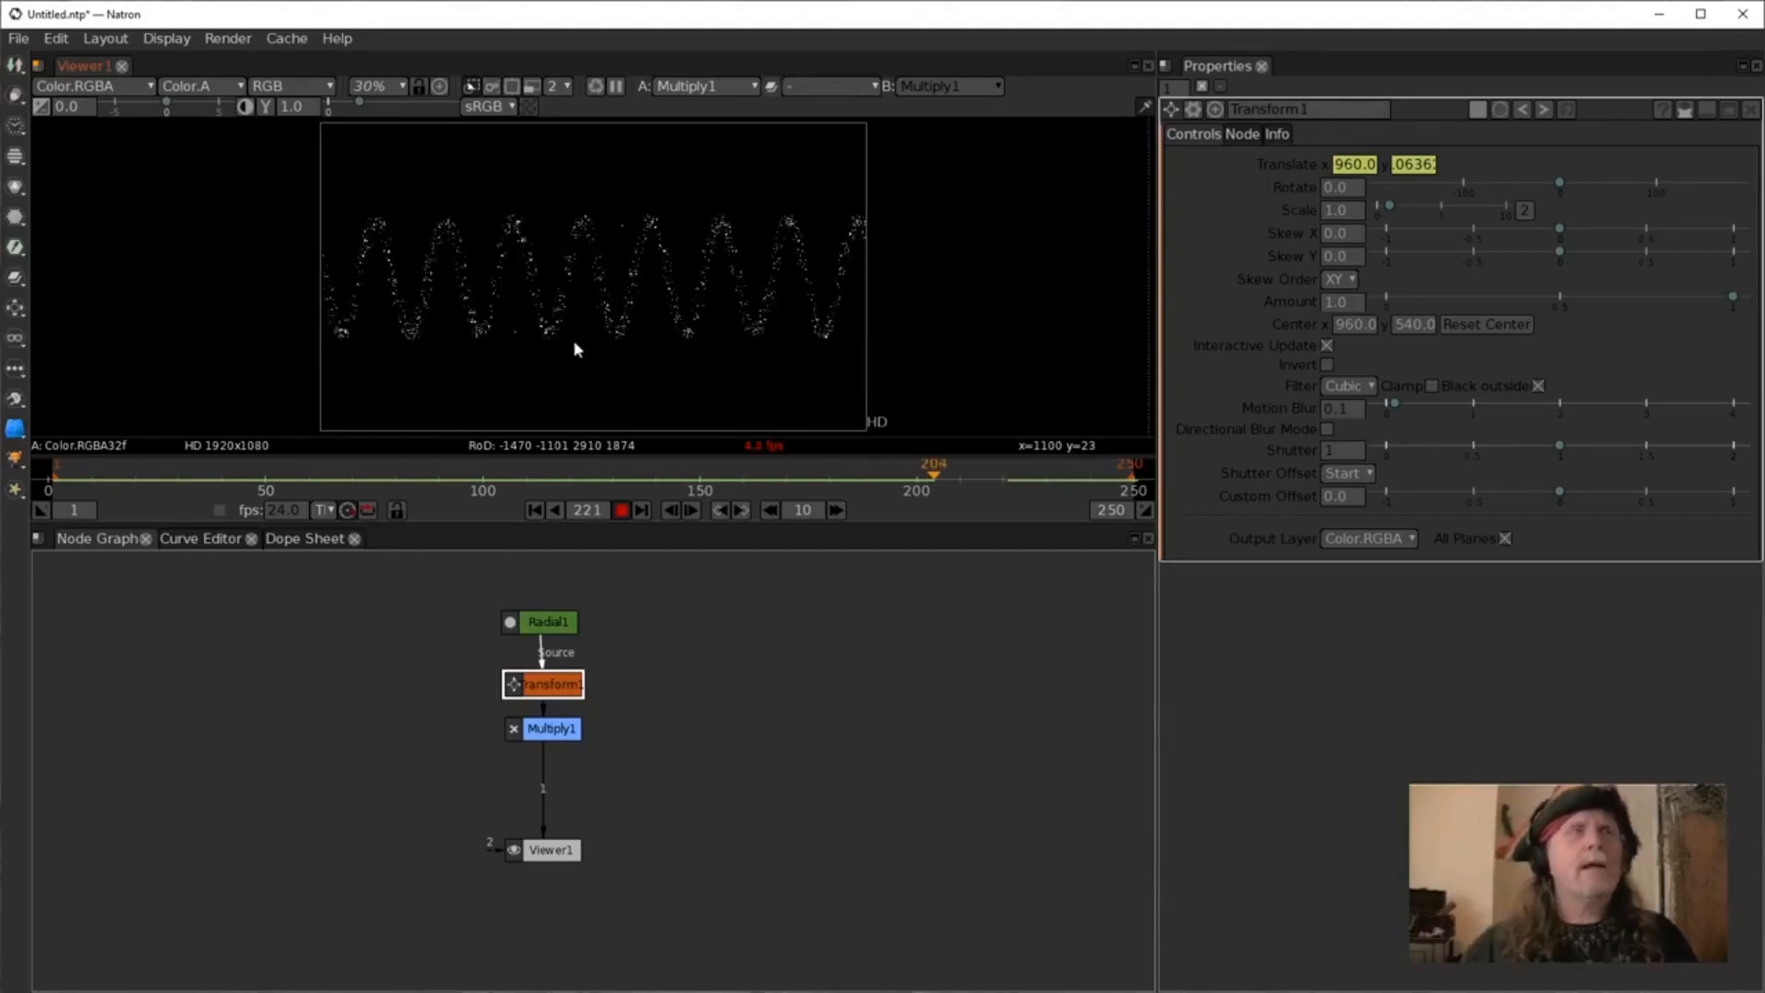
{"action": "left_click", "coordinate": [621, 510]}
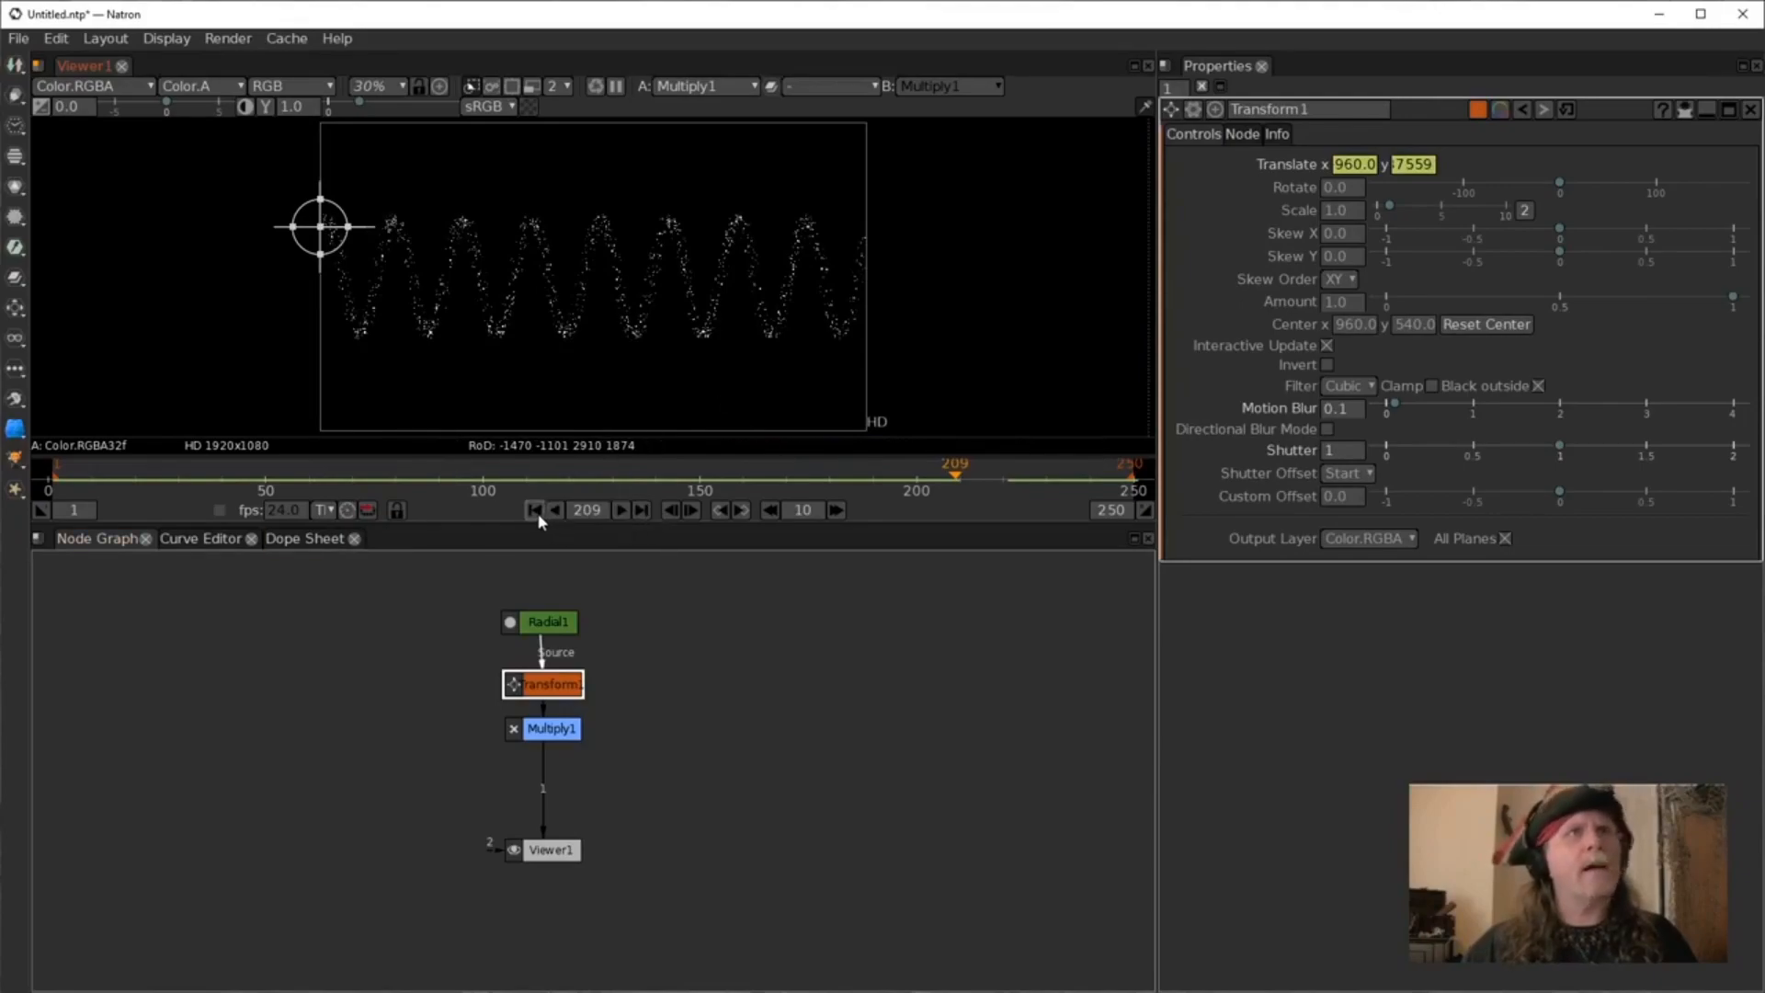
{"action": "left_click", "coordinate": [622, 510]}
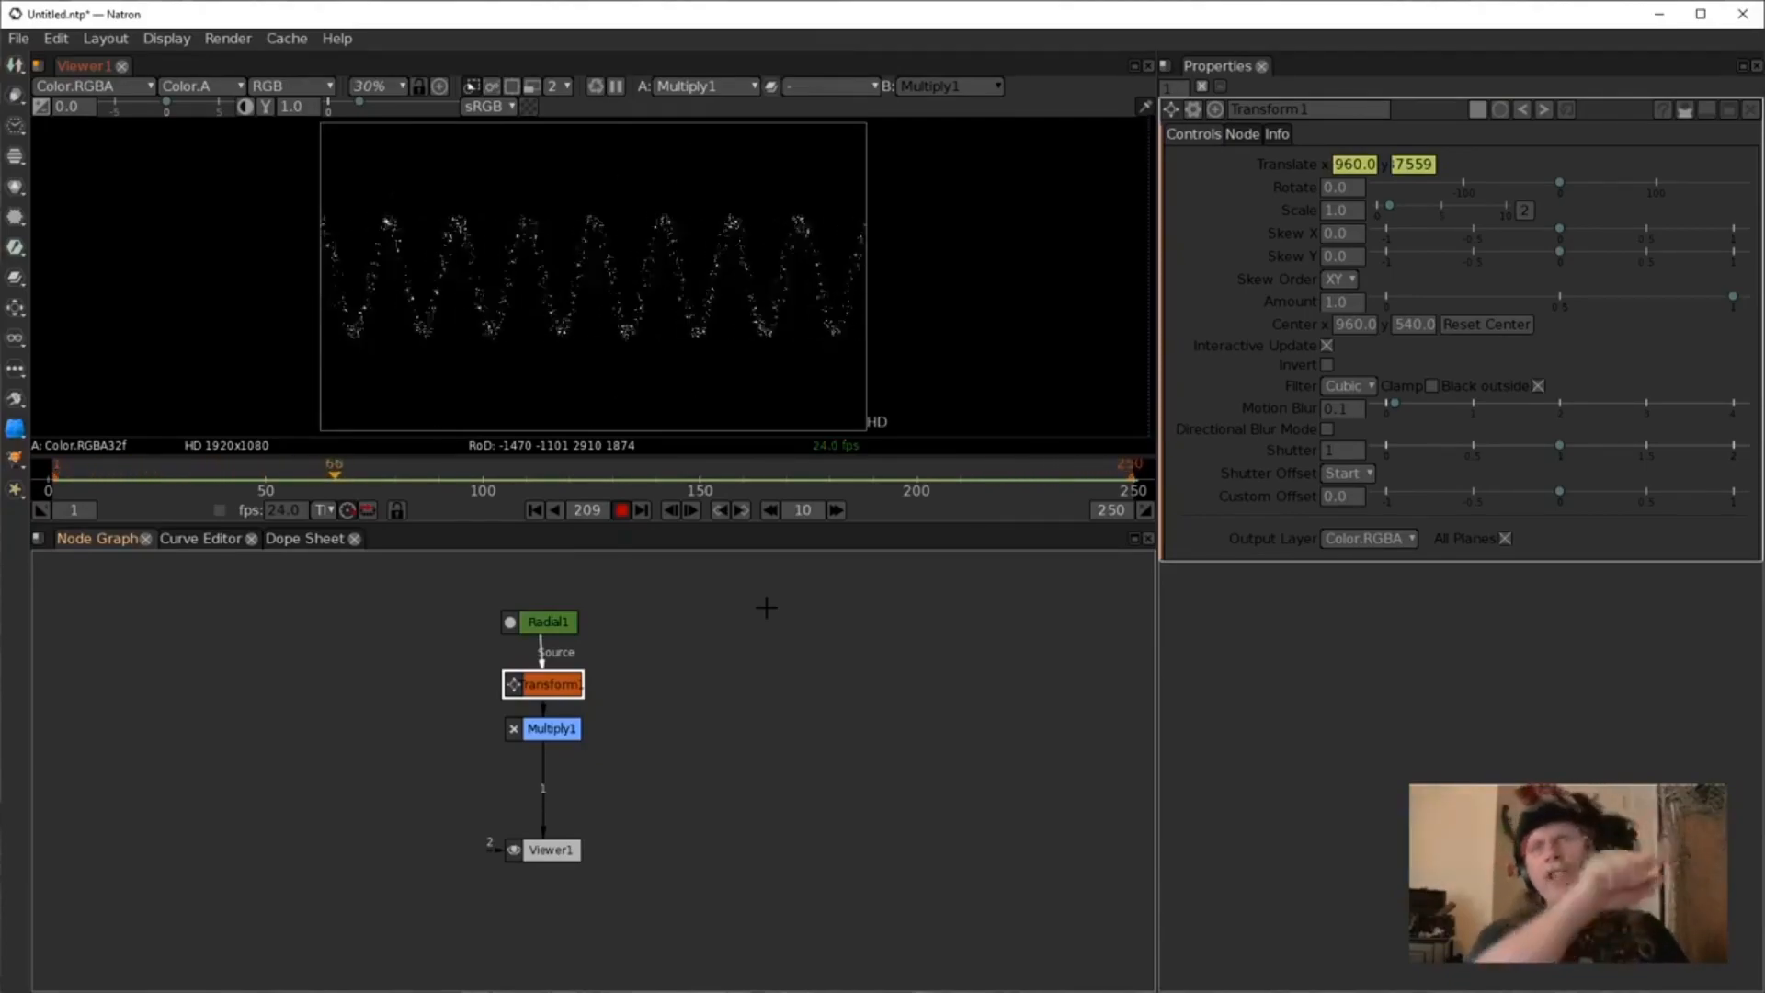
Open the Curve Editor, select the Transform's translate y curve, and zoom out over it.
{"action": "left_click", "coordinate": [200, 538]}
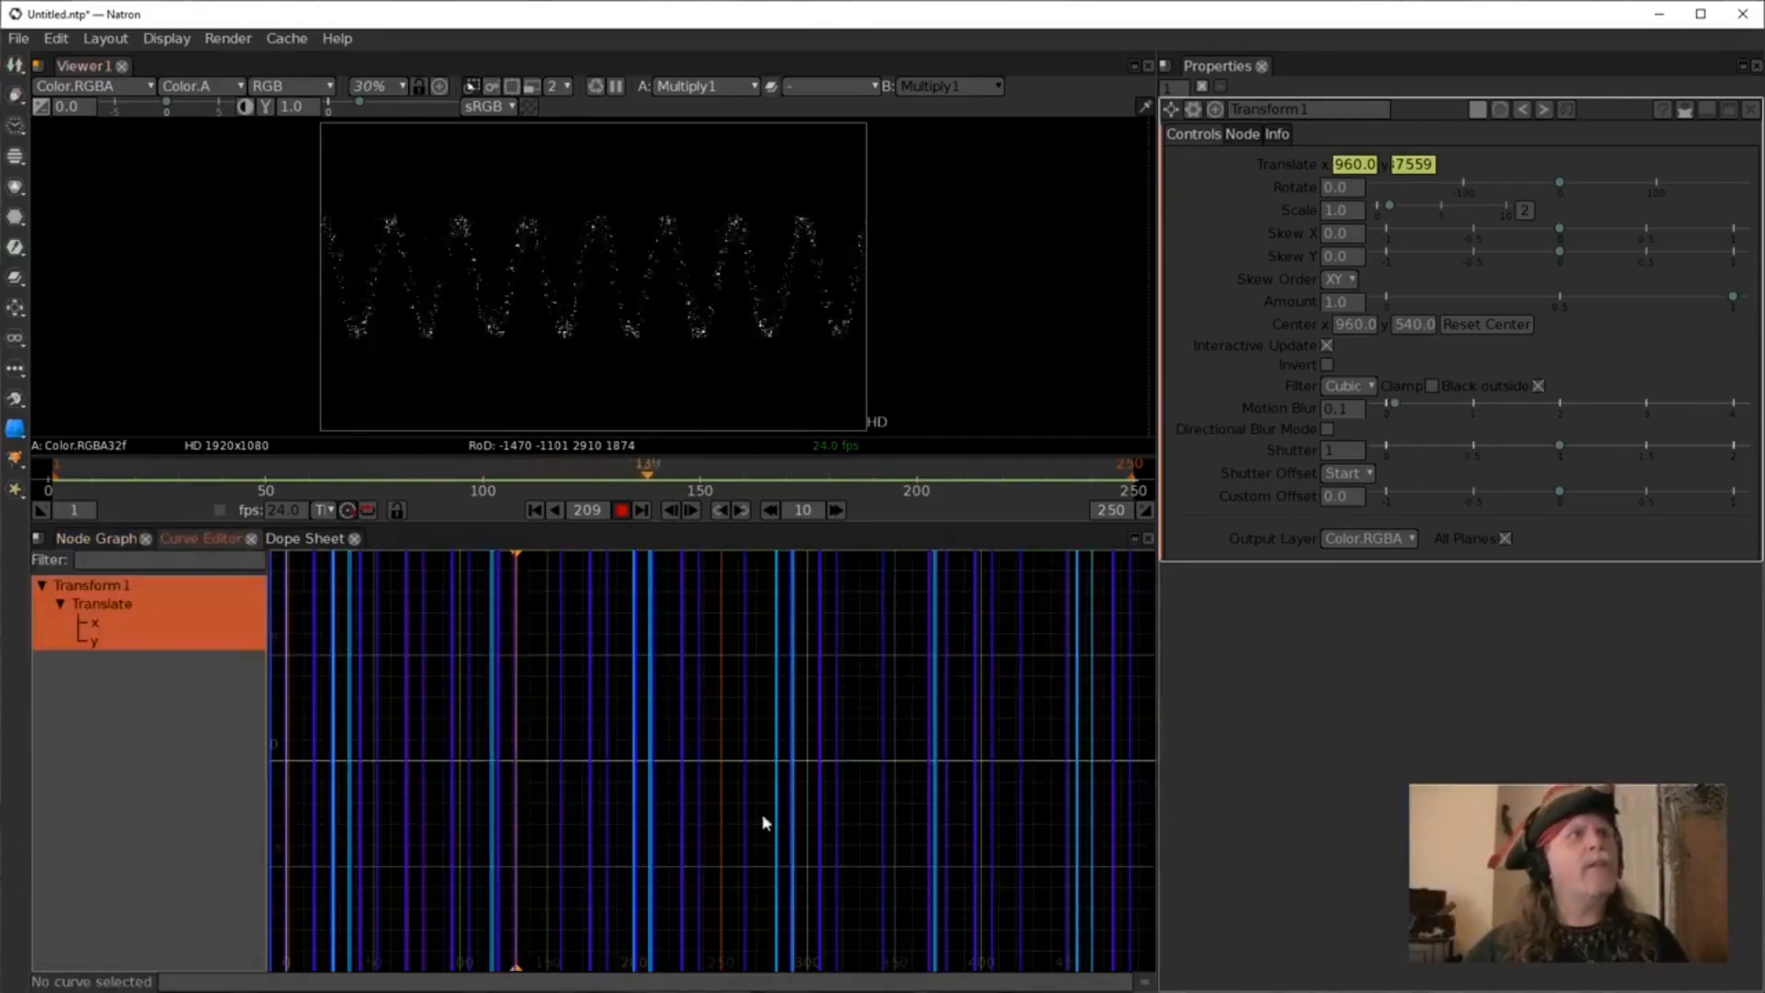
{"action": "left_click", "coordinate": [95, 641]}
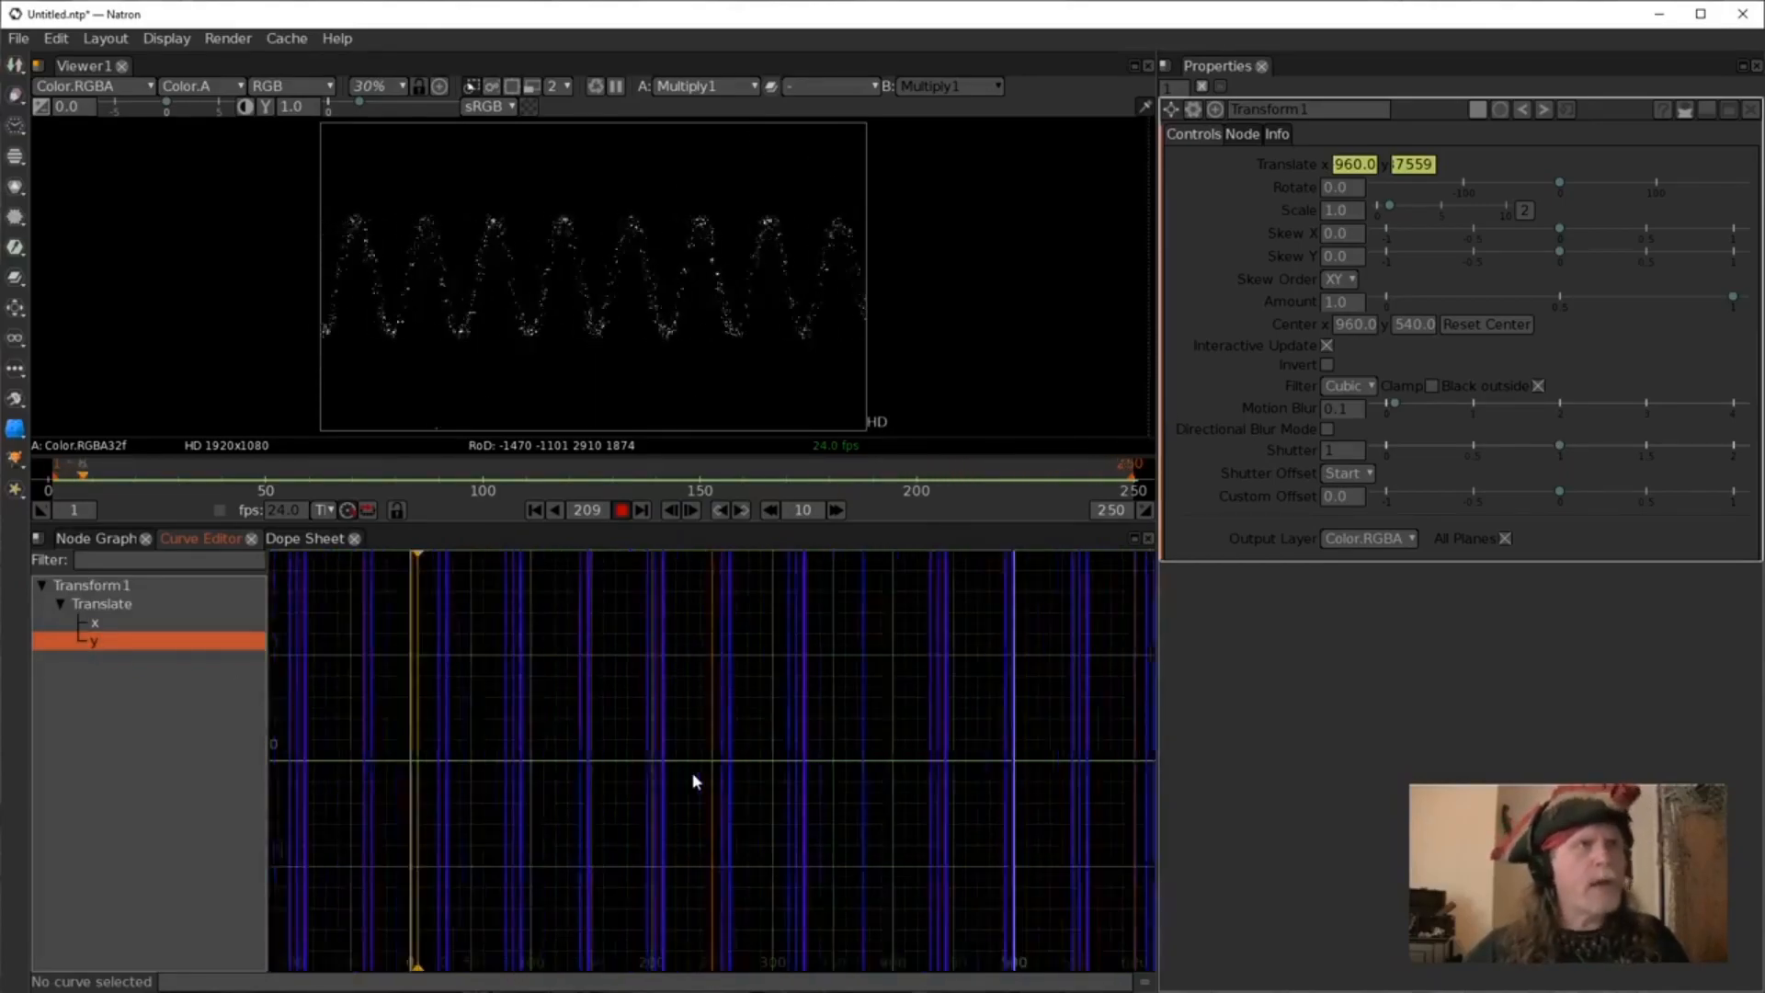
{"action": "scroll", "coordinate": [691, 770], "scroll_direction": "down", "scroll_amount": 5}
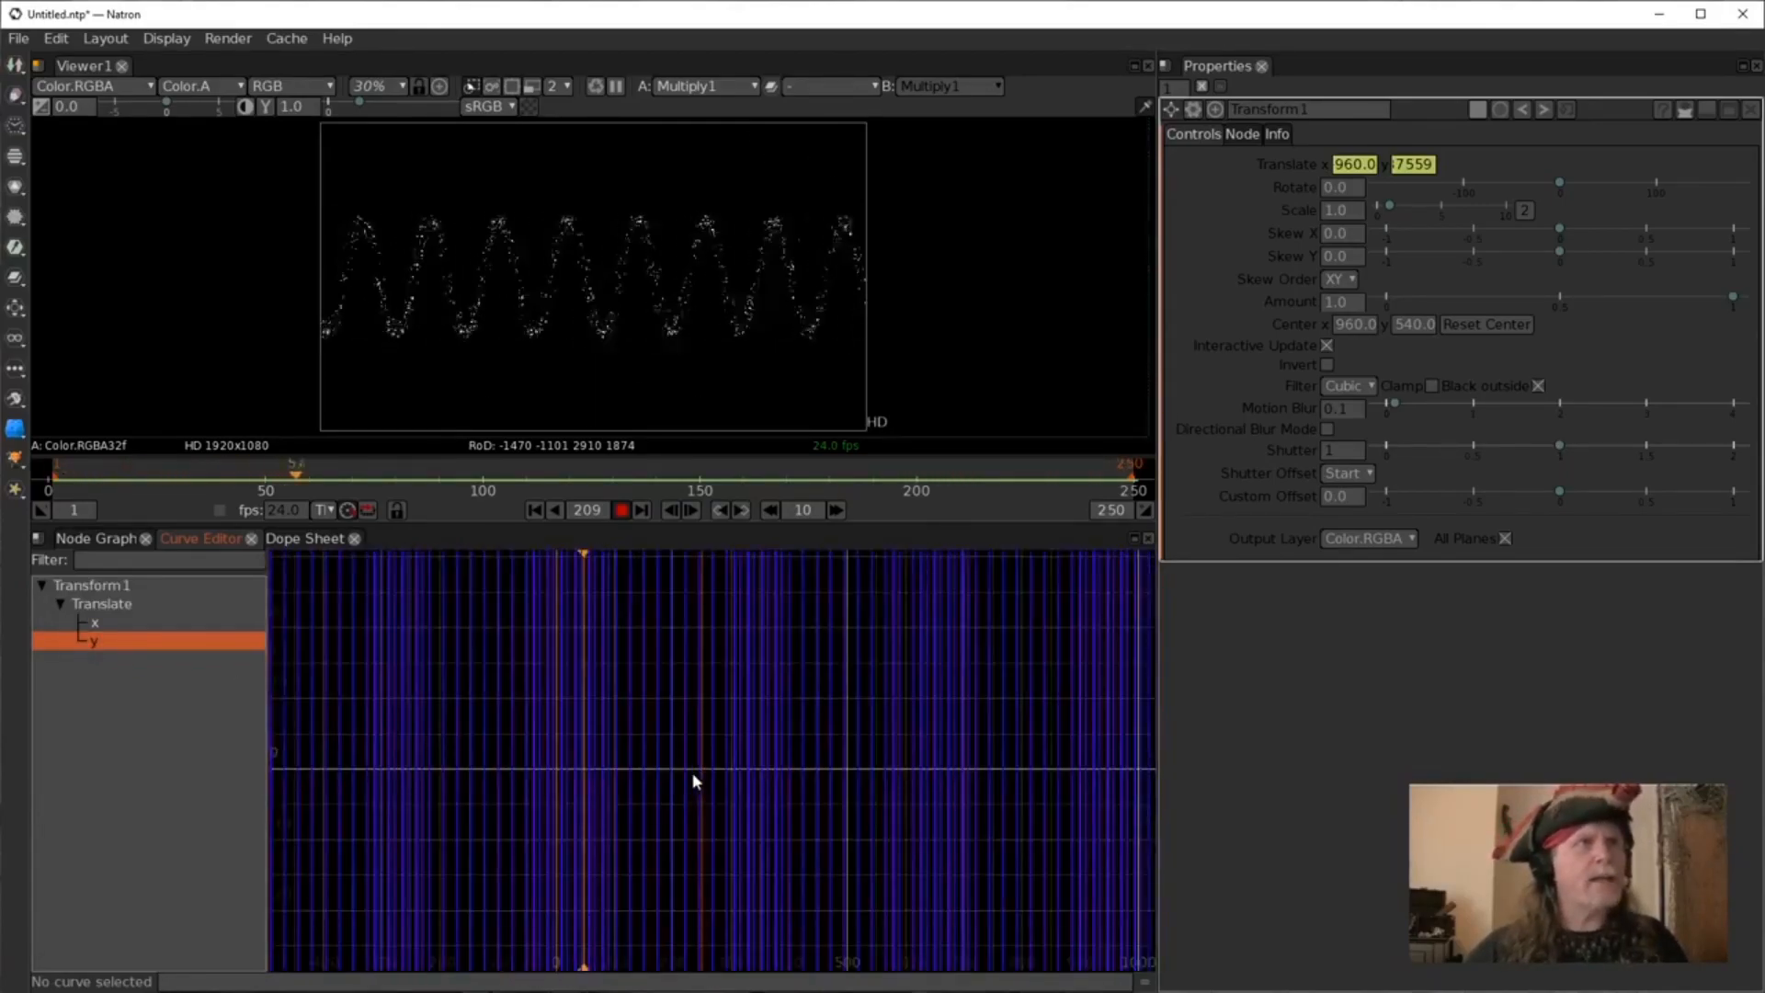
Zoom out and pan around the Curve Editor to examine the full extent of the translate y curve.
{"action": "scroll", "coordinate": [691, 772], "scroll_direction": "down", "scroll_amount": 3}
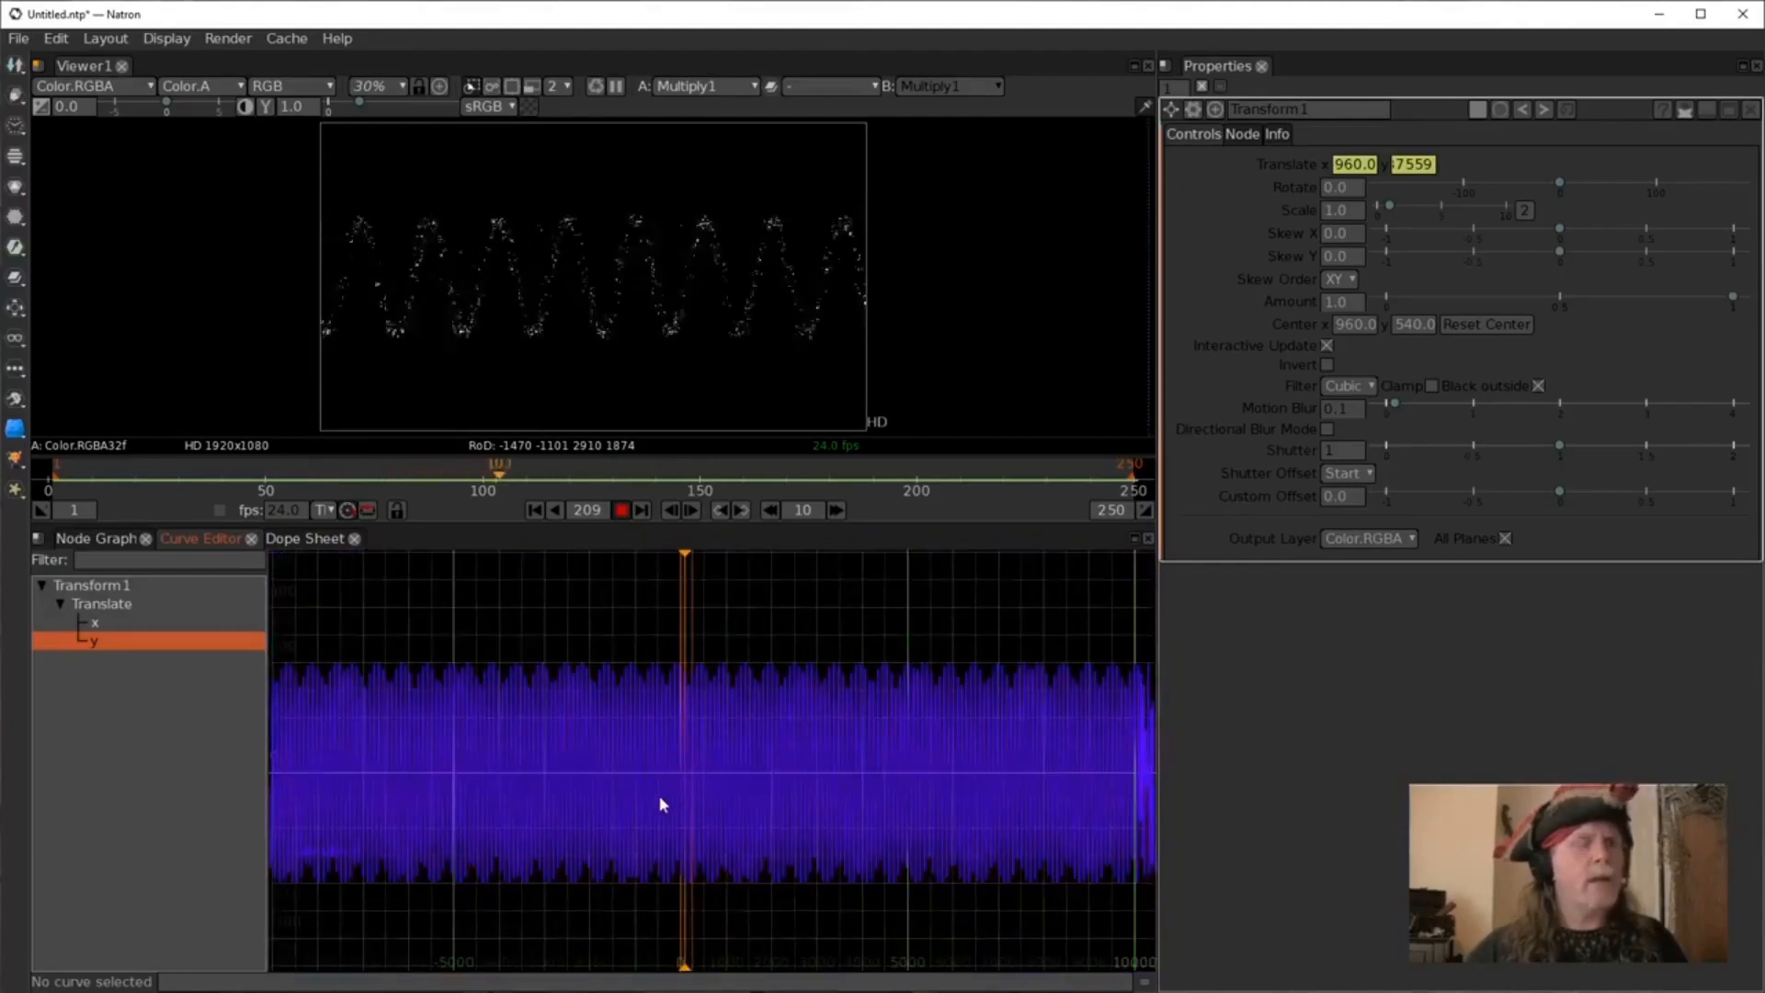
{"action": "scroll", "coordinate": [616, 797], "scroll_direction": "up", "scroll_amount": 8}
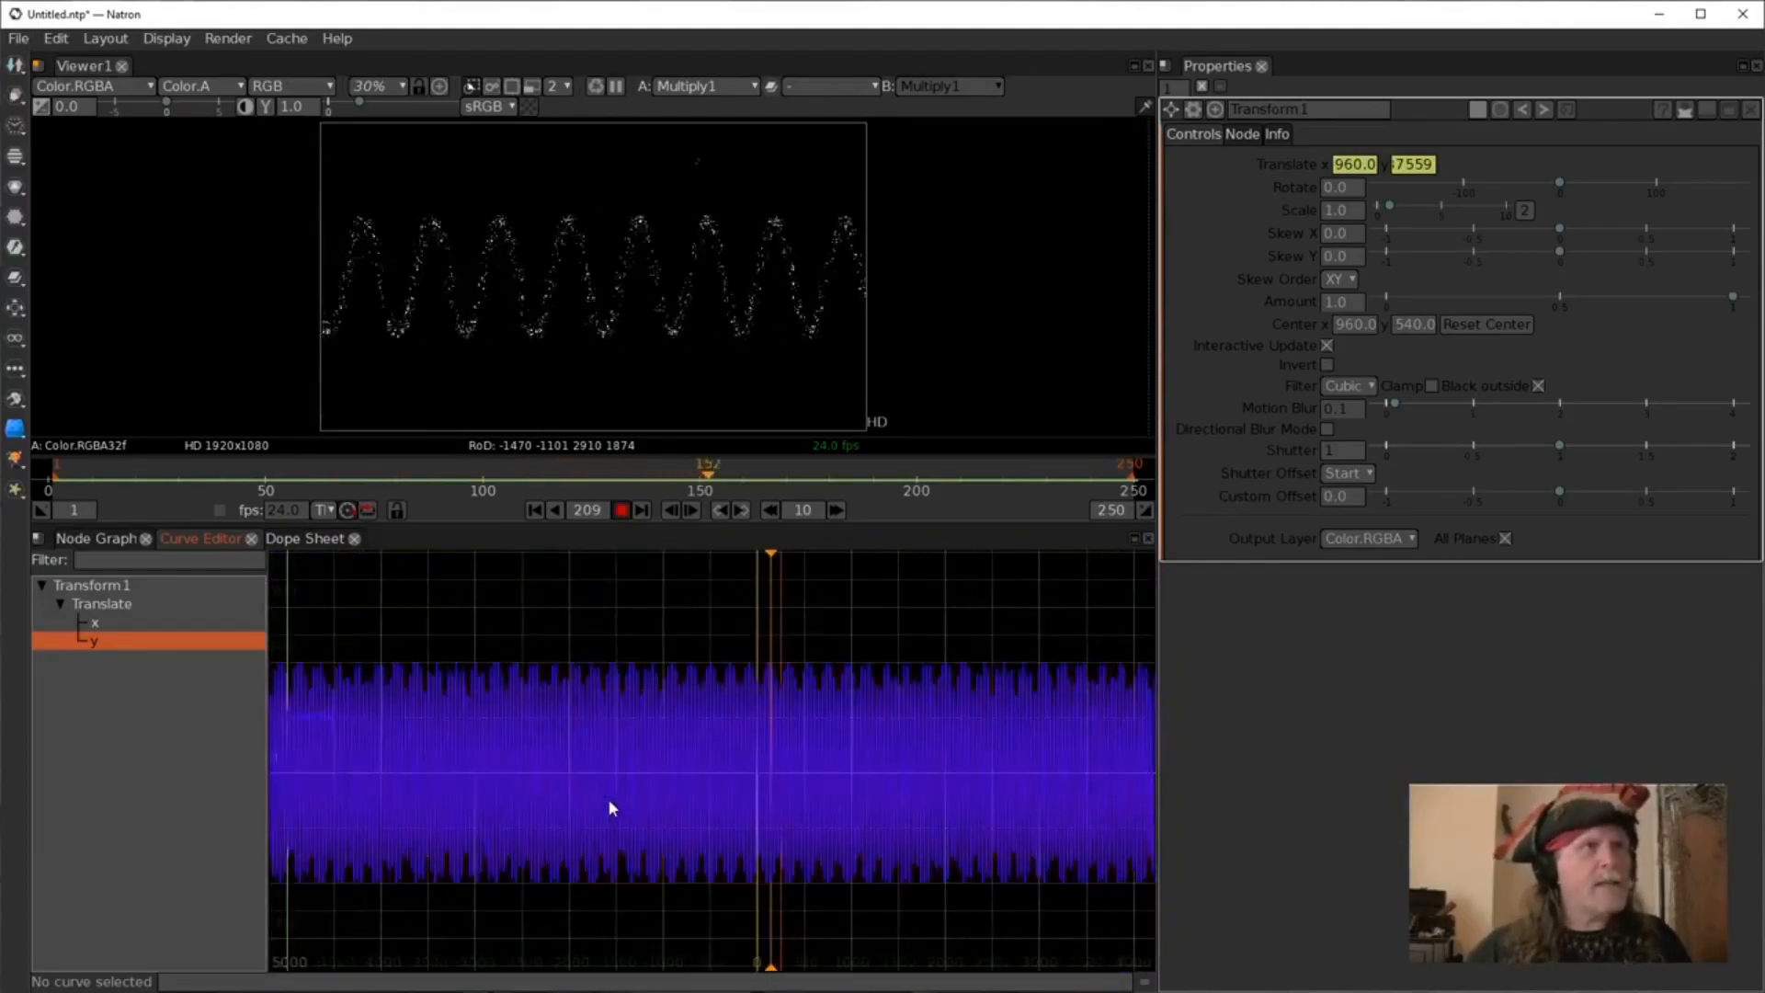
{"action": "scroll", "coordinate": [612, 807], "scroll_direction": "up", "scroll_amount": 10}
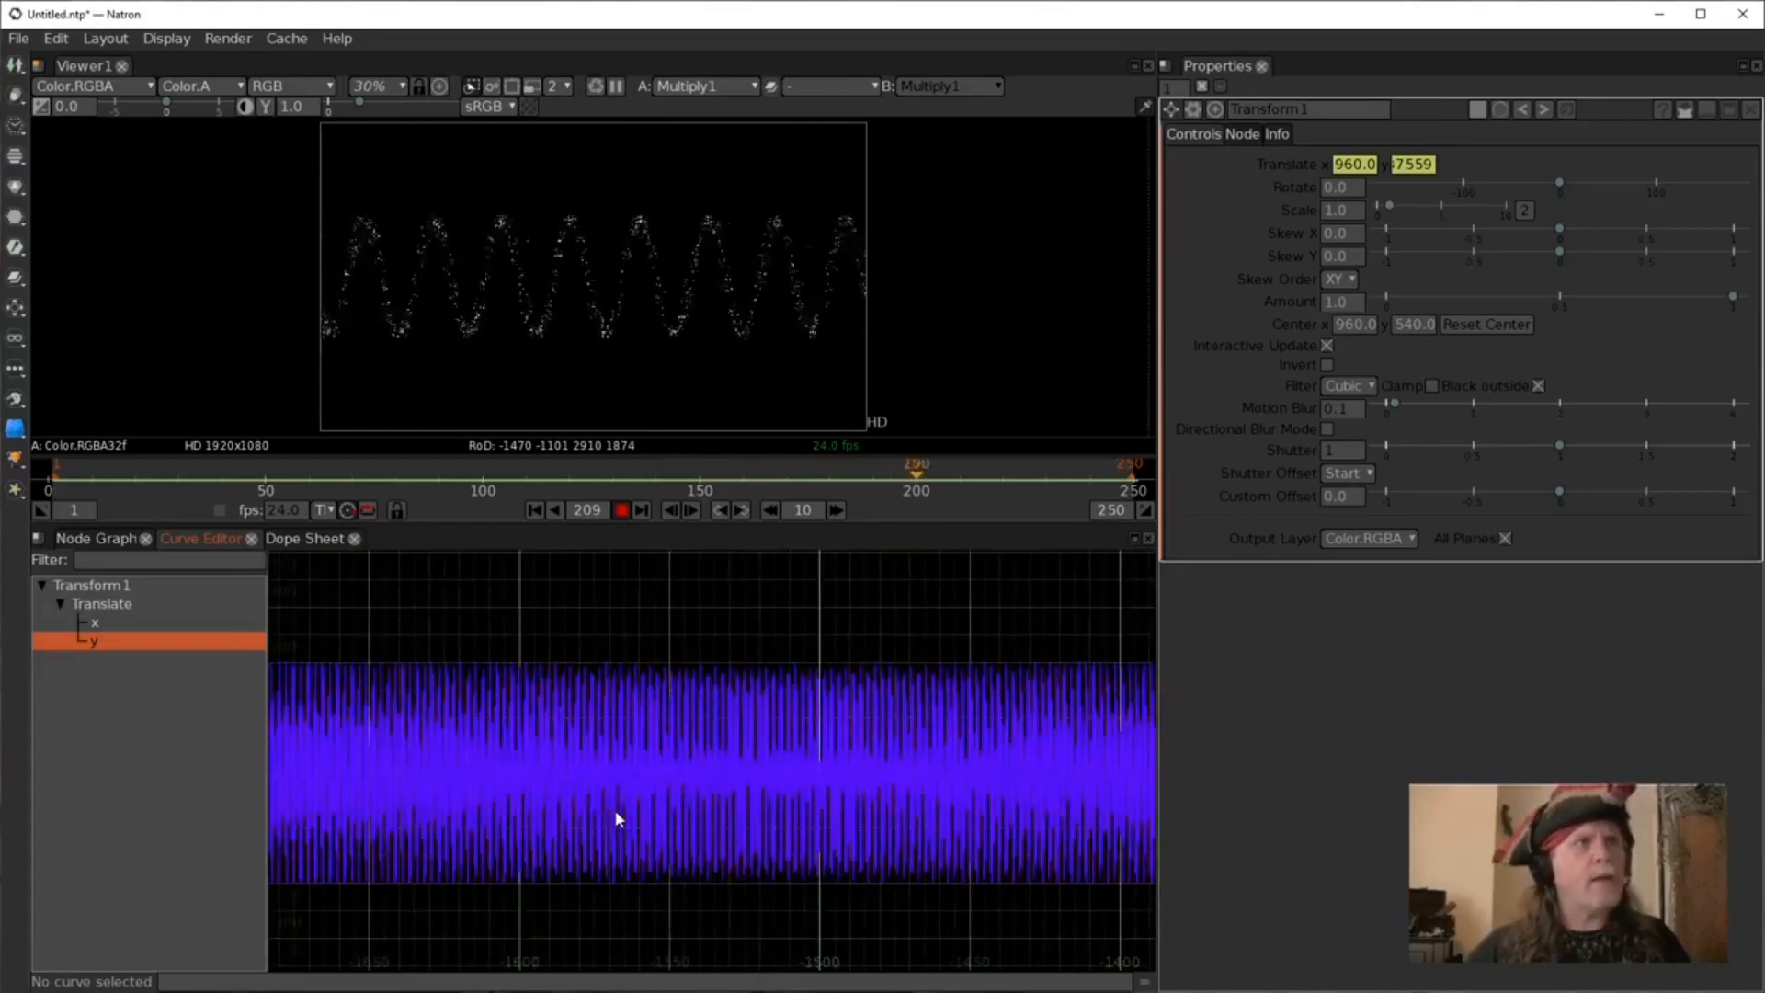
{"action": "left_click_drag", "start_coordinate": [1090, 807], "coordinate": [262, 749]}
{"action": "left_click_drag", "start_coordinate": [817, 841], "coordinate": [137, 846]}
{"action": "left_click_drag", "start_coordinate": [1094, 832], "coordinate": [232, 810]}
{"action": "left_click_drag", "start_coordinate": [987, 827], "coordinate": [570, 814]}
{"action": "scroll", "coordinate": [901, 821], "scroll_direction": "down", "scroll_amount": 8}
{"action": "scroll", "coordinate": [831, 817], "scroll_direction": "up", "scroll_amount": 15}
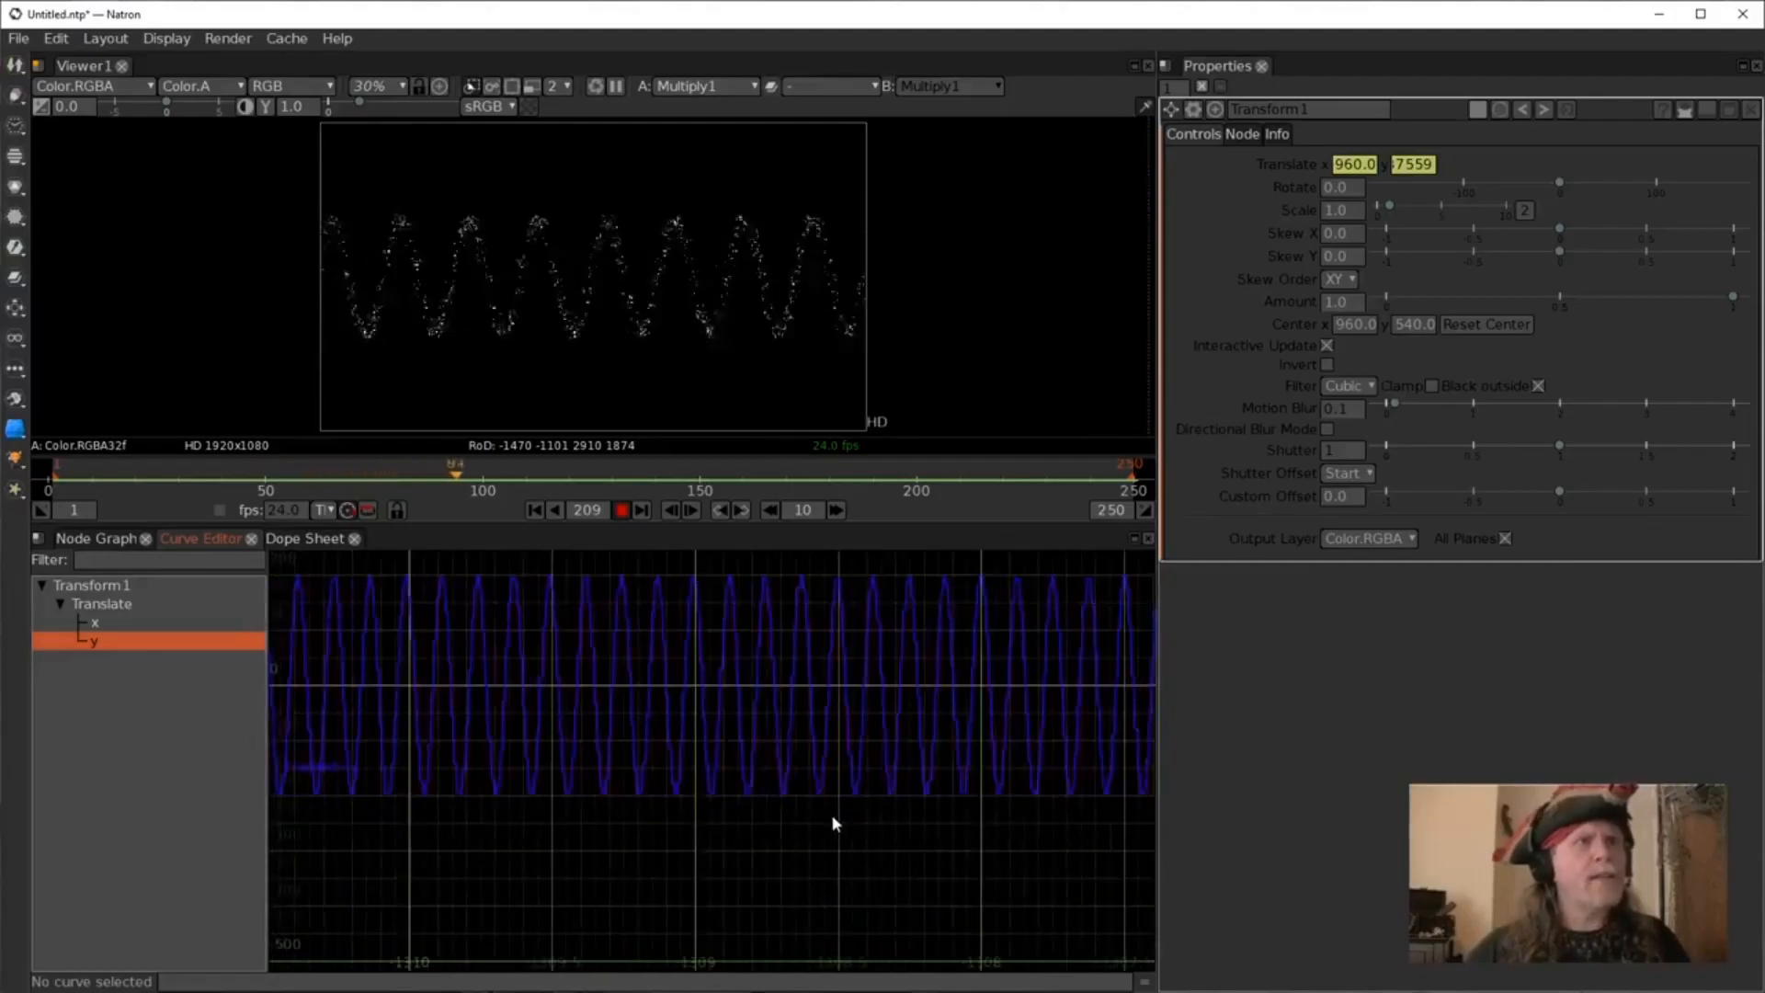
{"action": "left_click_drag", "start_coordinate": [981, 854], "coordinate": [506, 804]}
{"action": "left_click_drag", "start_coordinate": [764, 802], "coordinate": [294, 794]}
{"action": "scroll", "coordinate": [660, 811], "scroll_direction": "down", "scroll_amount": 6}
{"action": "scroll", "coordinate": [652, 828], "scroll_direction": "down", "scroll_amount": 10}
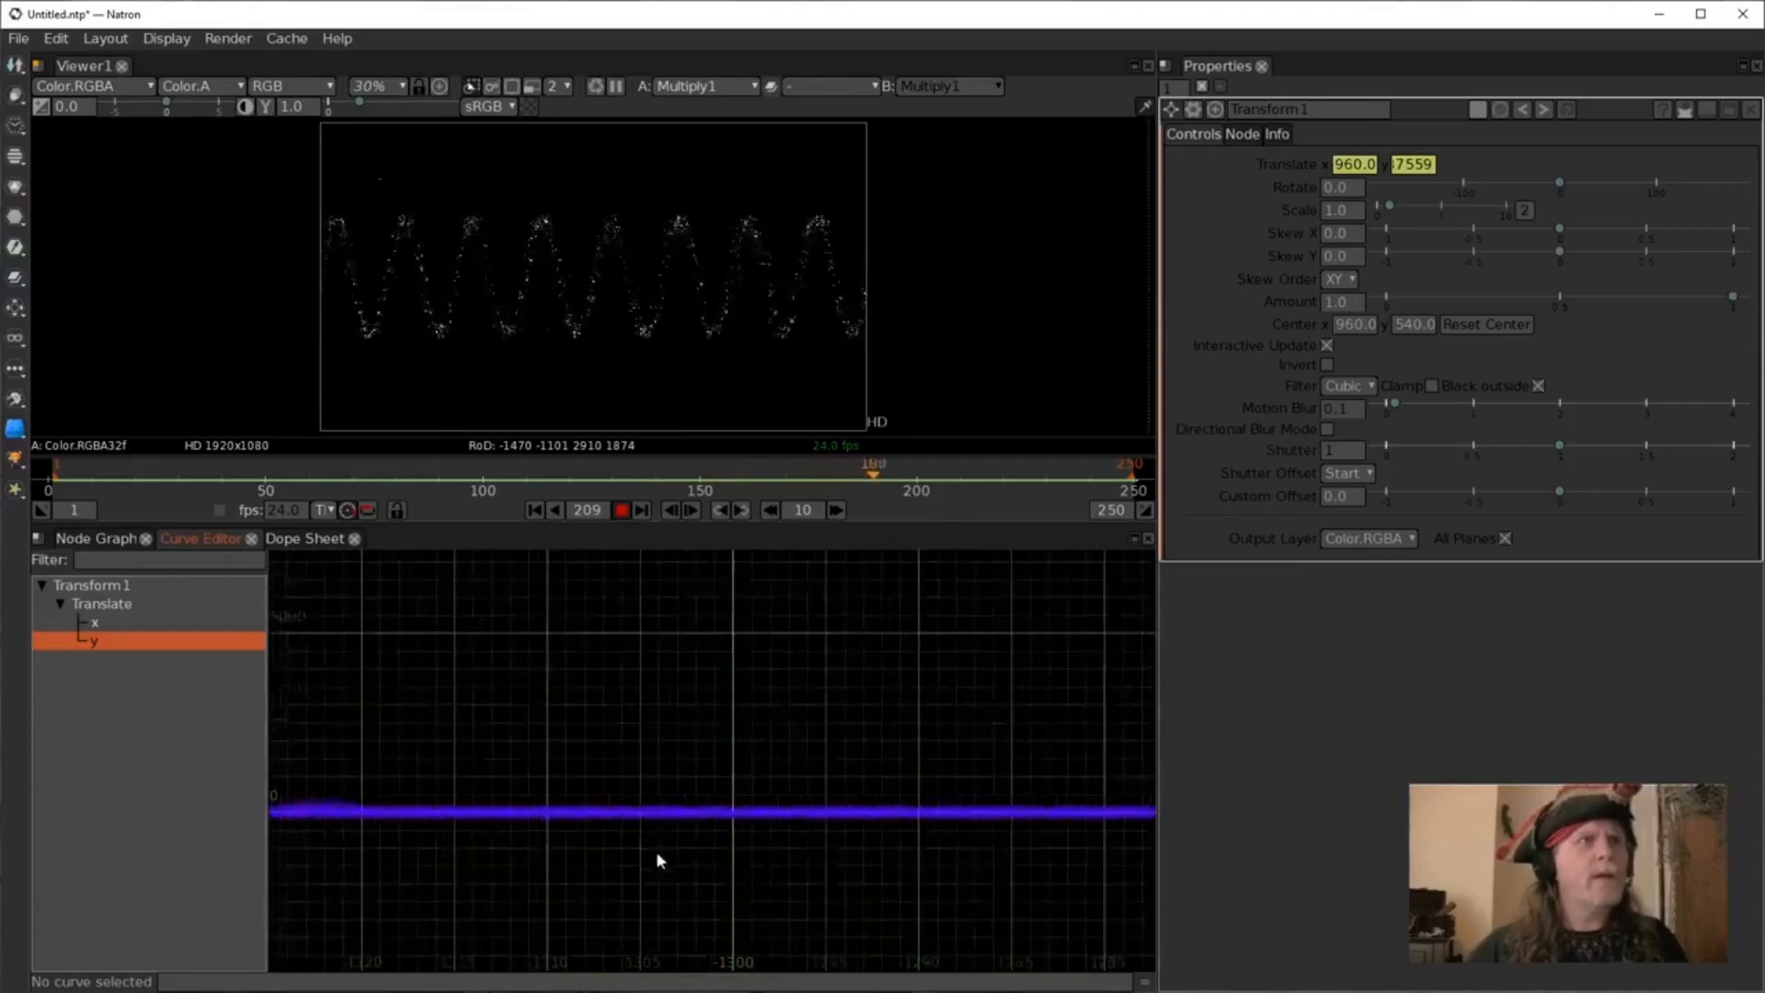
{"action": "left_click_drag", "start_coordinate": [674, 868], "coordinate": [122, 760]}
{"action": "mouse_move", "coordinate": [895, 845]}
{"action": "left_mouse_down"}
{"action": "mouse_move", "coordinate": [517, 827]}
{"action": "mouse_move", "coordinate": [303, 874]}
{"action": "left_mouse_up"}
{"action": "mouse_move", "coordinate": [929, 906]}
{"action": "left_mouse_down"}
{"action": "mouse_move", "coordinate": [858, 866]}
{"action": "mouse_move", "coordinate": [368, 825]}
{"action": "left_mouse_up"}
{"action": "mouse_move", "coordinate": [992, 864]}
{"action": "left_mouse_down"}
{"action": "mouse_move", "coordinate": [737, 811]}
{"action": "mouse_move", "coordinate": [496, 897]}
{"action": "left_mouse_up"}
{"action": "left_click_drag", "start_coordinate": [709, 859], "coordinate": [472, 769]}
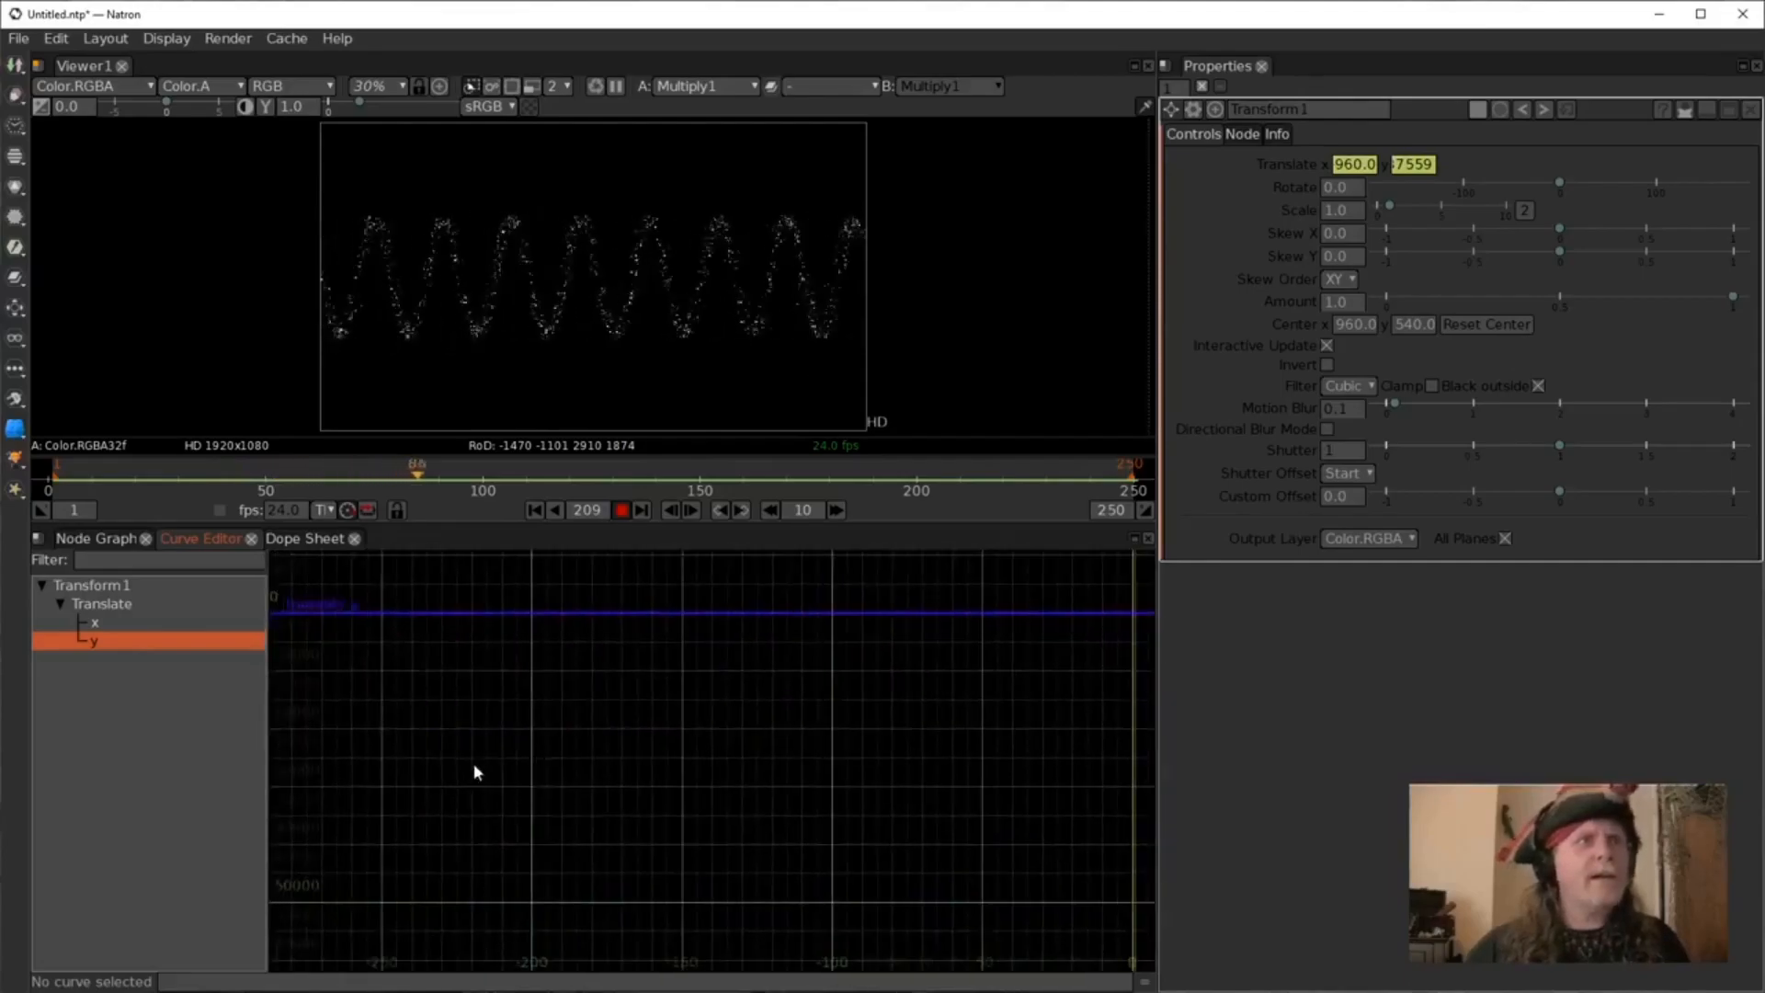
{"action": "left_click_drag", "start_coordinate": [902, 748], "coordinate": [211, 756]}
{"action": "left_click_drag", "start_coordinate": [890, 800], "coordinate": [499, 827]}
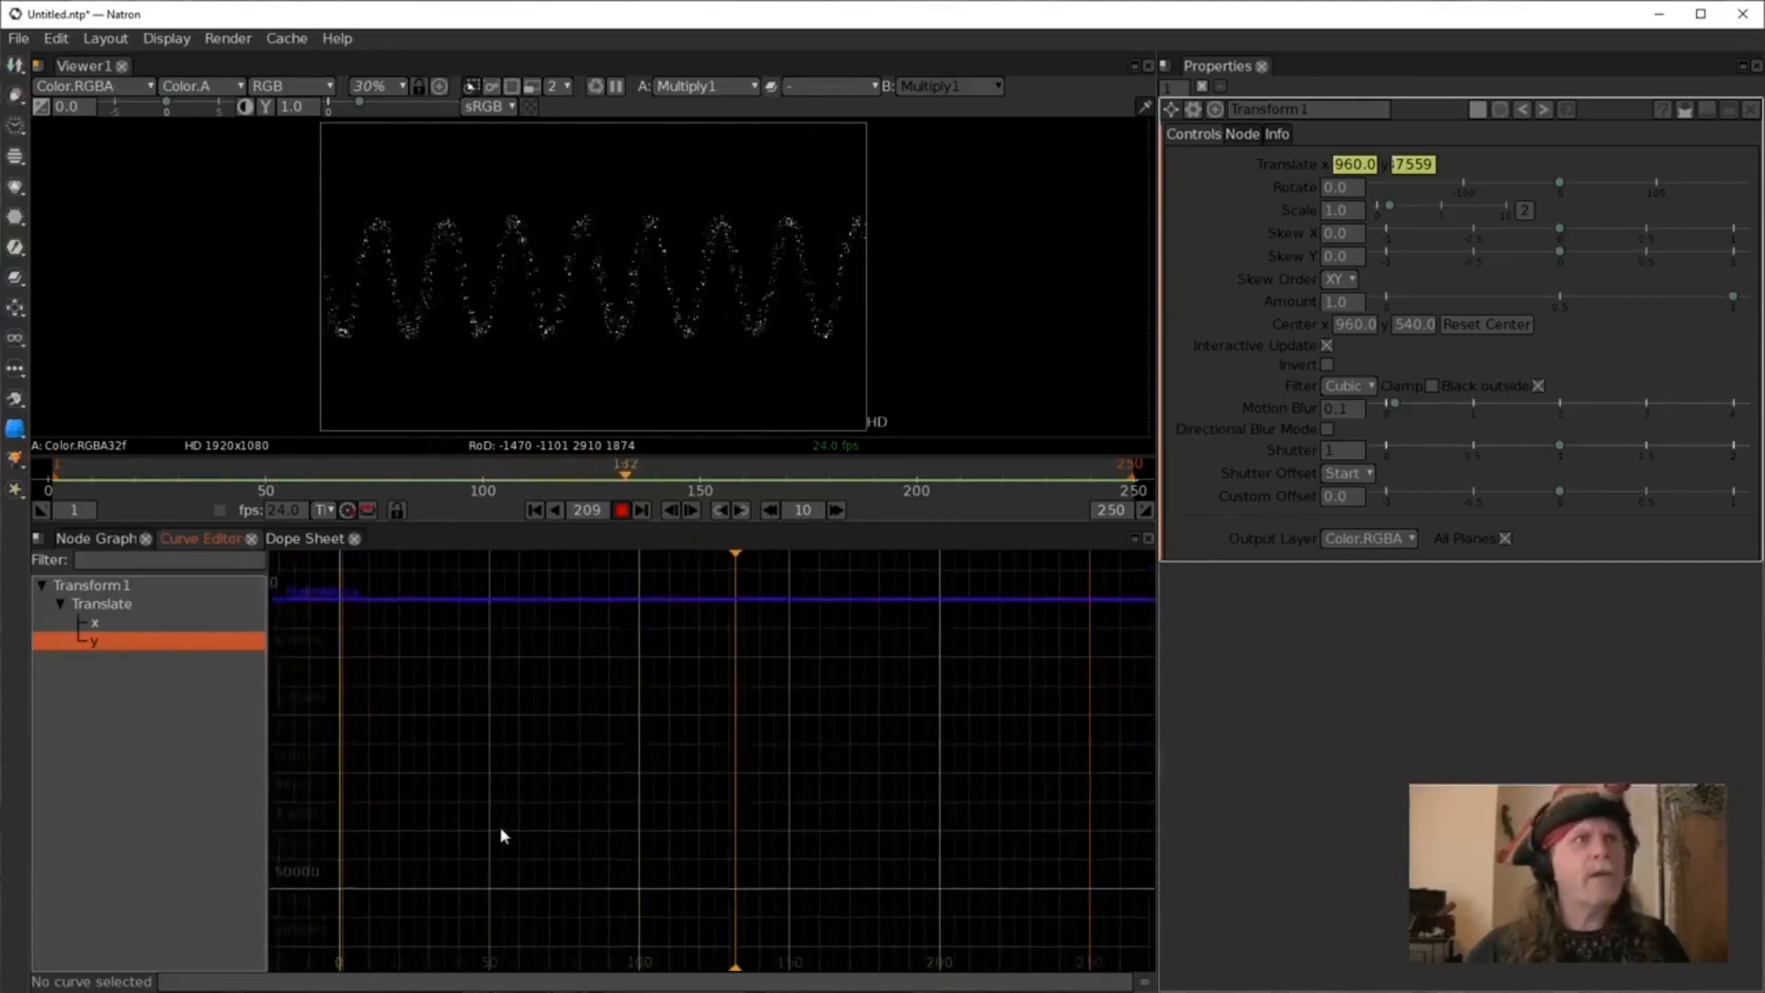
Zoom in on the translate y curve until its individual sine waves are readable, then return to the Node Graph.
{"action": "scroll", "coordinate": [688, 750], "scroll_direction": "up", "scroll_amount": 2}
{"action": "scroll", "coordinate": [677, 665], "scroll_direction": "up", "scroll_amount": 1}
{"action": "left_click_drag", "start_coordinate": [677, 664], "coordinate": [766, 774]}
{"action": "left_click_drag", "start_coordinate": [463, 682], "coordinate": [557, 526]}
{"action": "left_click_drag", "start_coordinate": [632, 663], "coordinate": [669, 808]}
{"action": "scroll", "coordinate": [641, 687], "scroll_direction": "up", "scroll_amount": 5}
{"action": "scroll", "coordinate": [607, 660], "scroll_direction": "up", "scroll_amount": 3}
{"action": "left_click_drag", "start_coordinate": [540, 641], "coordinate": [685, 820]}
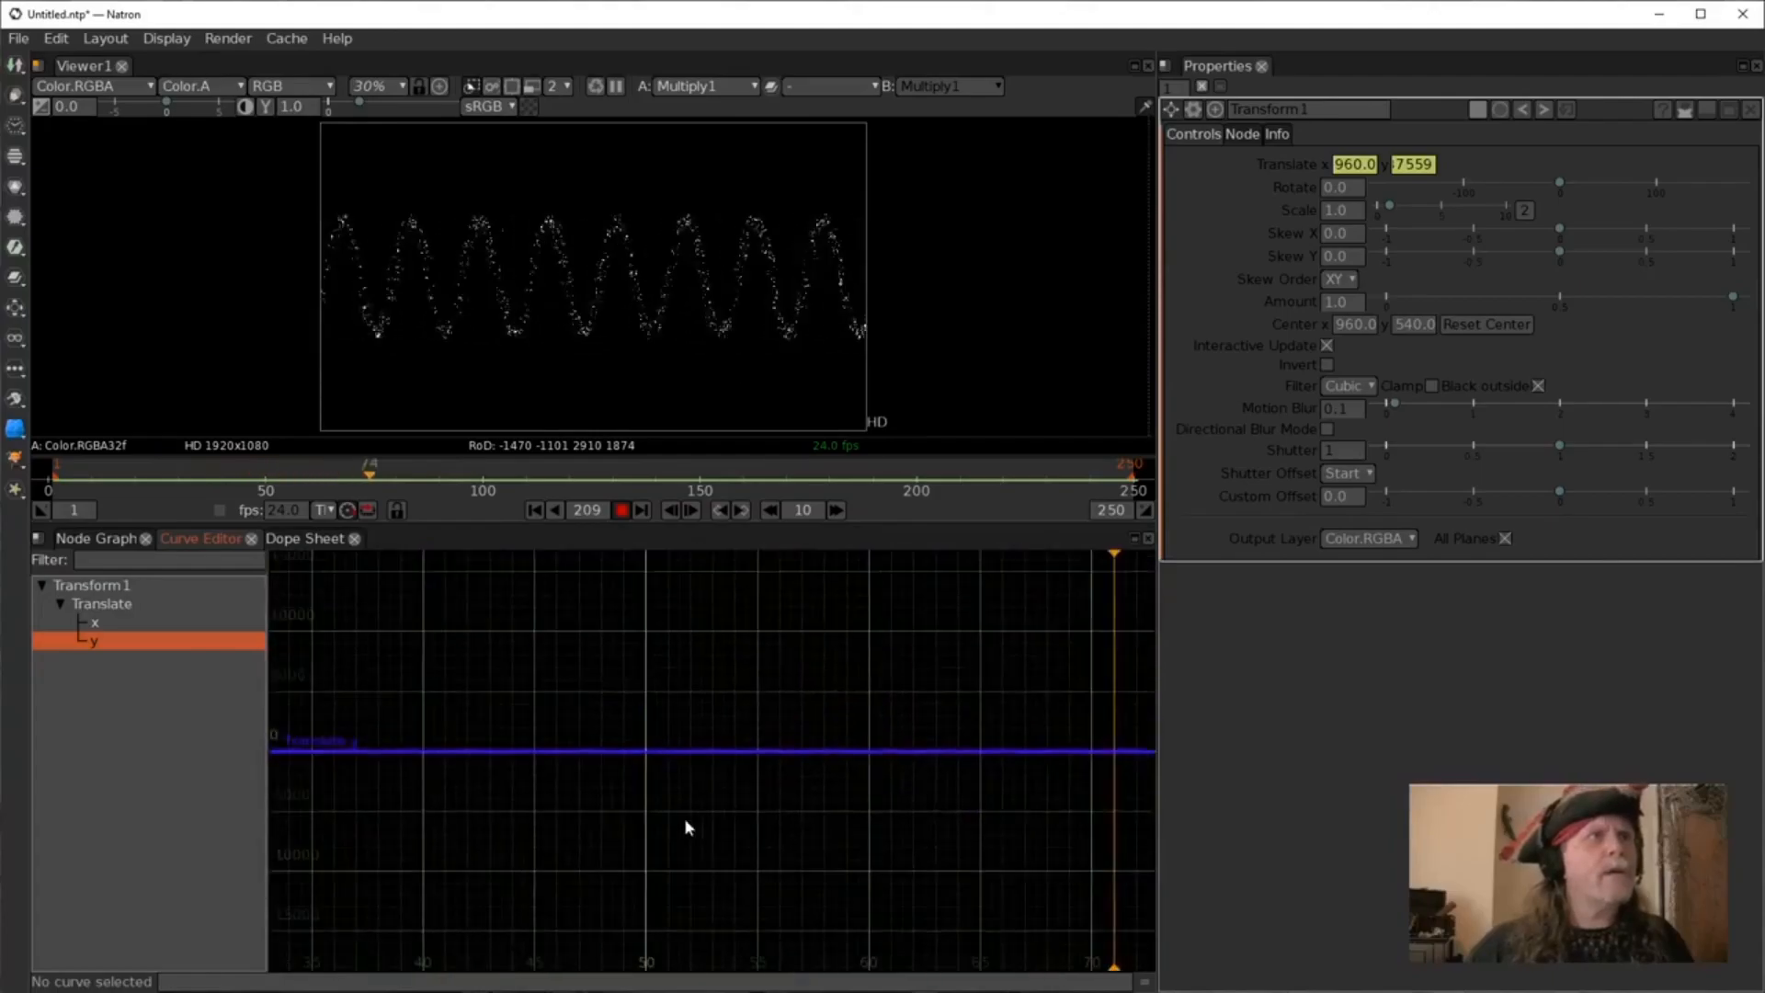
{"action": "scroll", "coordinate": [663, 786], "scroll_direction": "up", "scroll_amount": 5}
{"action": "scroll", "coordinate": [576, 693], "scroll_direction": "up", "scroll_amount": 5}
{"action": "left_click_drag", "start_coordinate": [576, 693], "coordinate": [638, 819]}
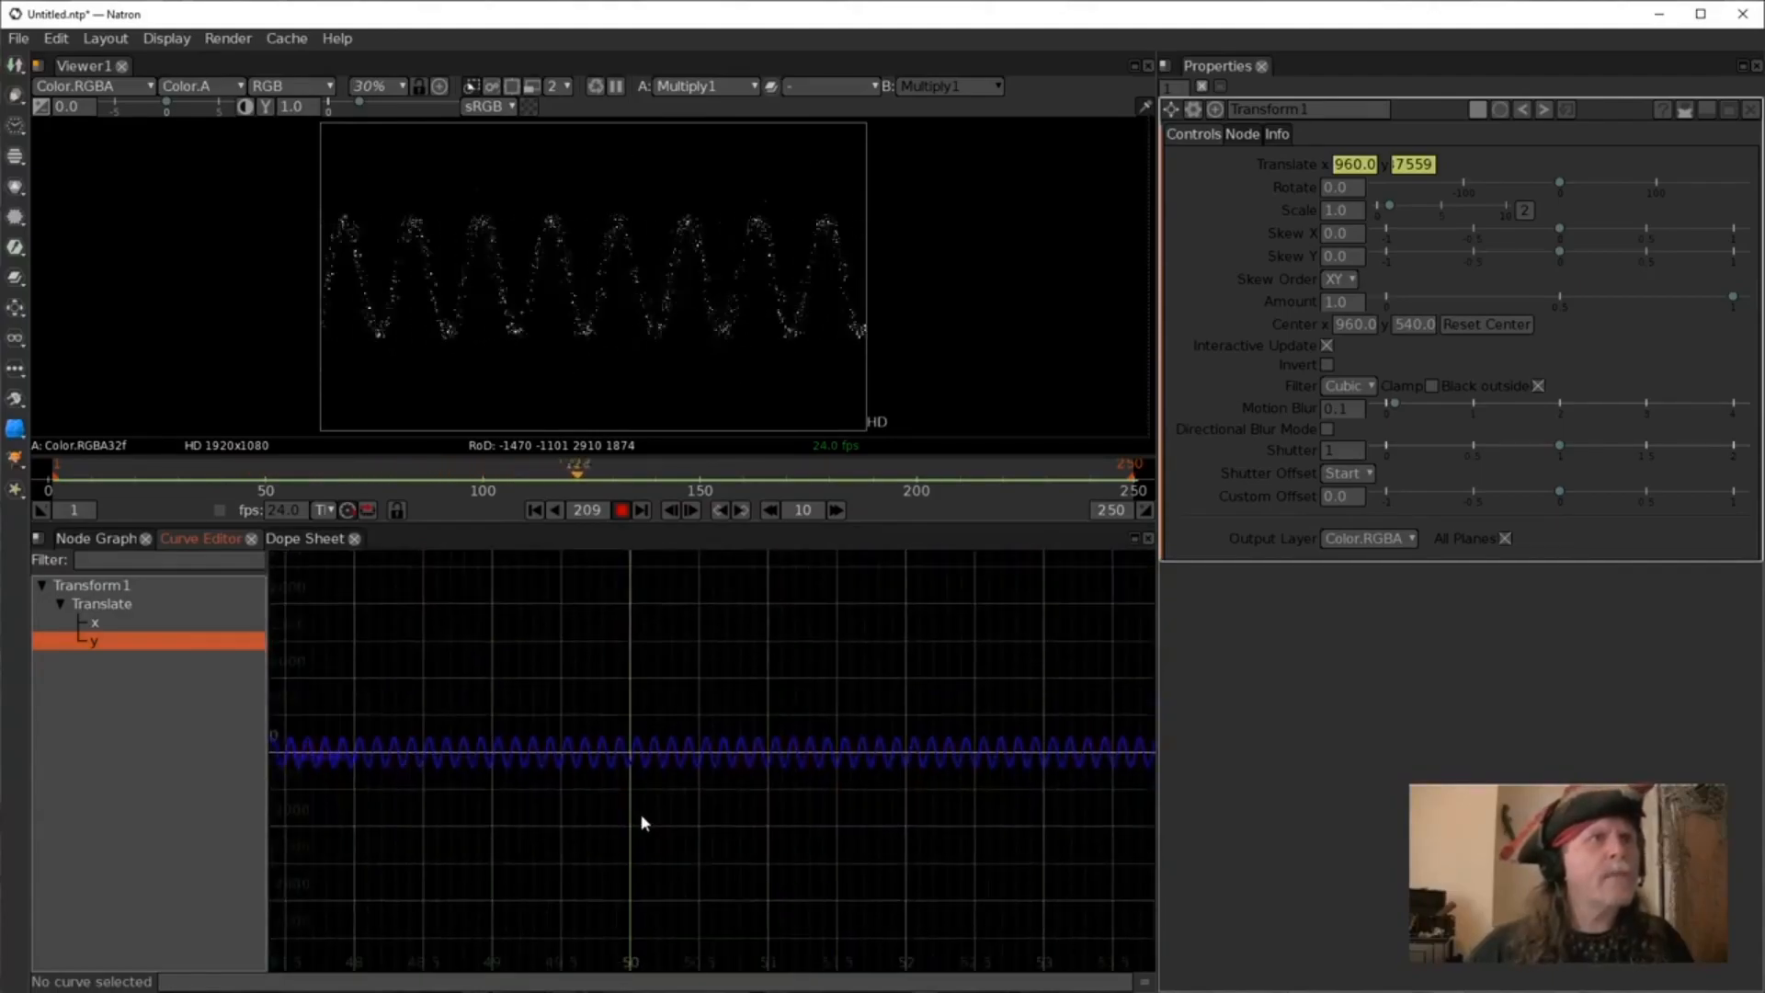
{"action": "scroll", "coordinate": [639, 814], "scroll_direction": "up", "scroll_amount": 5}
{"action": "left_click_drag", "start_coordinate": [650, 721], "coordinate": [645, 868]}
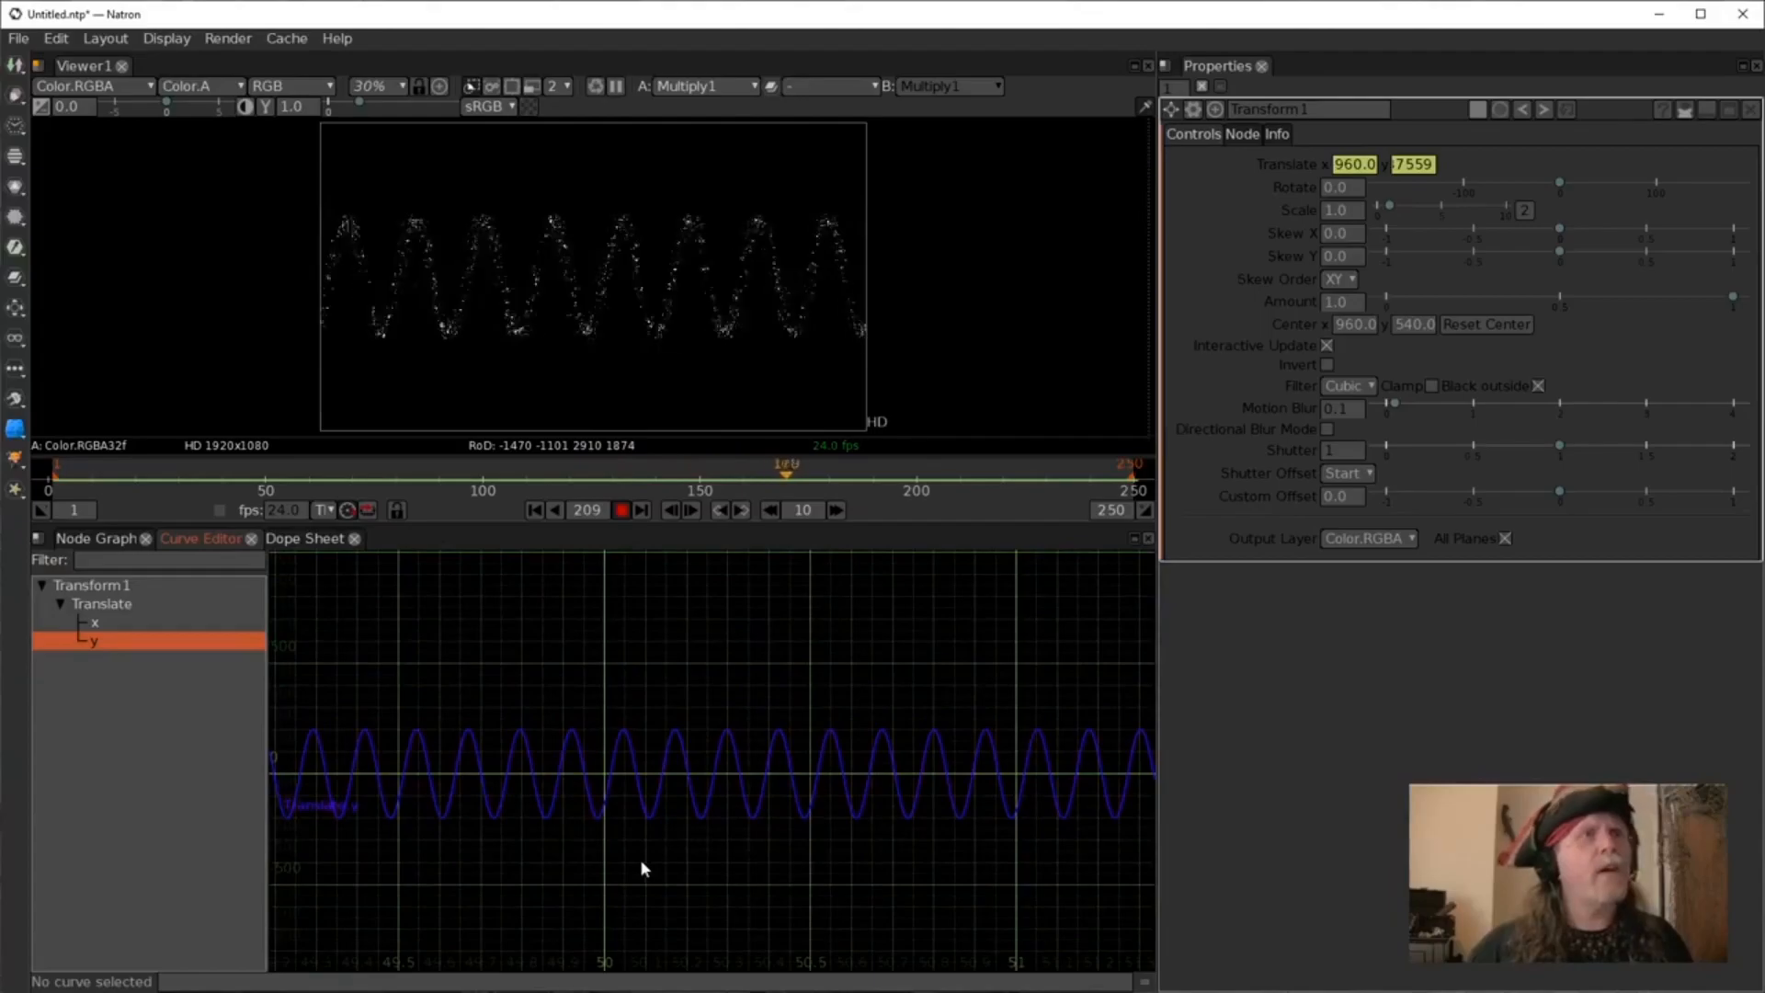
{"action": "scroll", "coordinate": [704, 866], "scroll_direction": "up", "scroll_amount": 4}
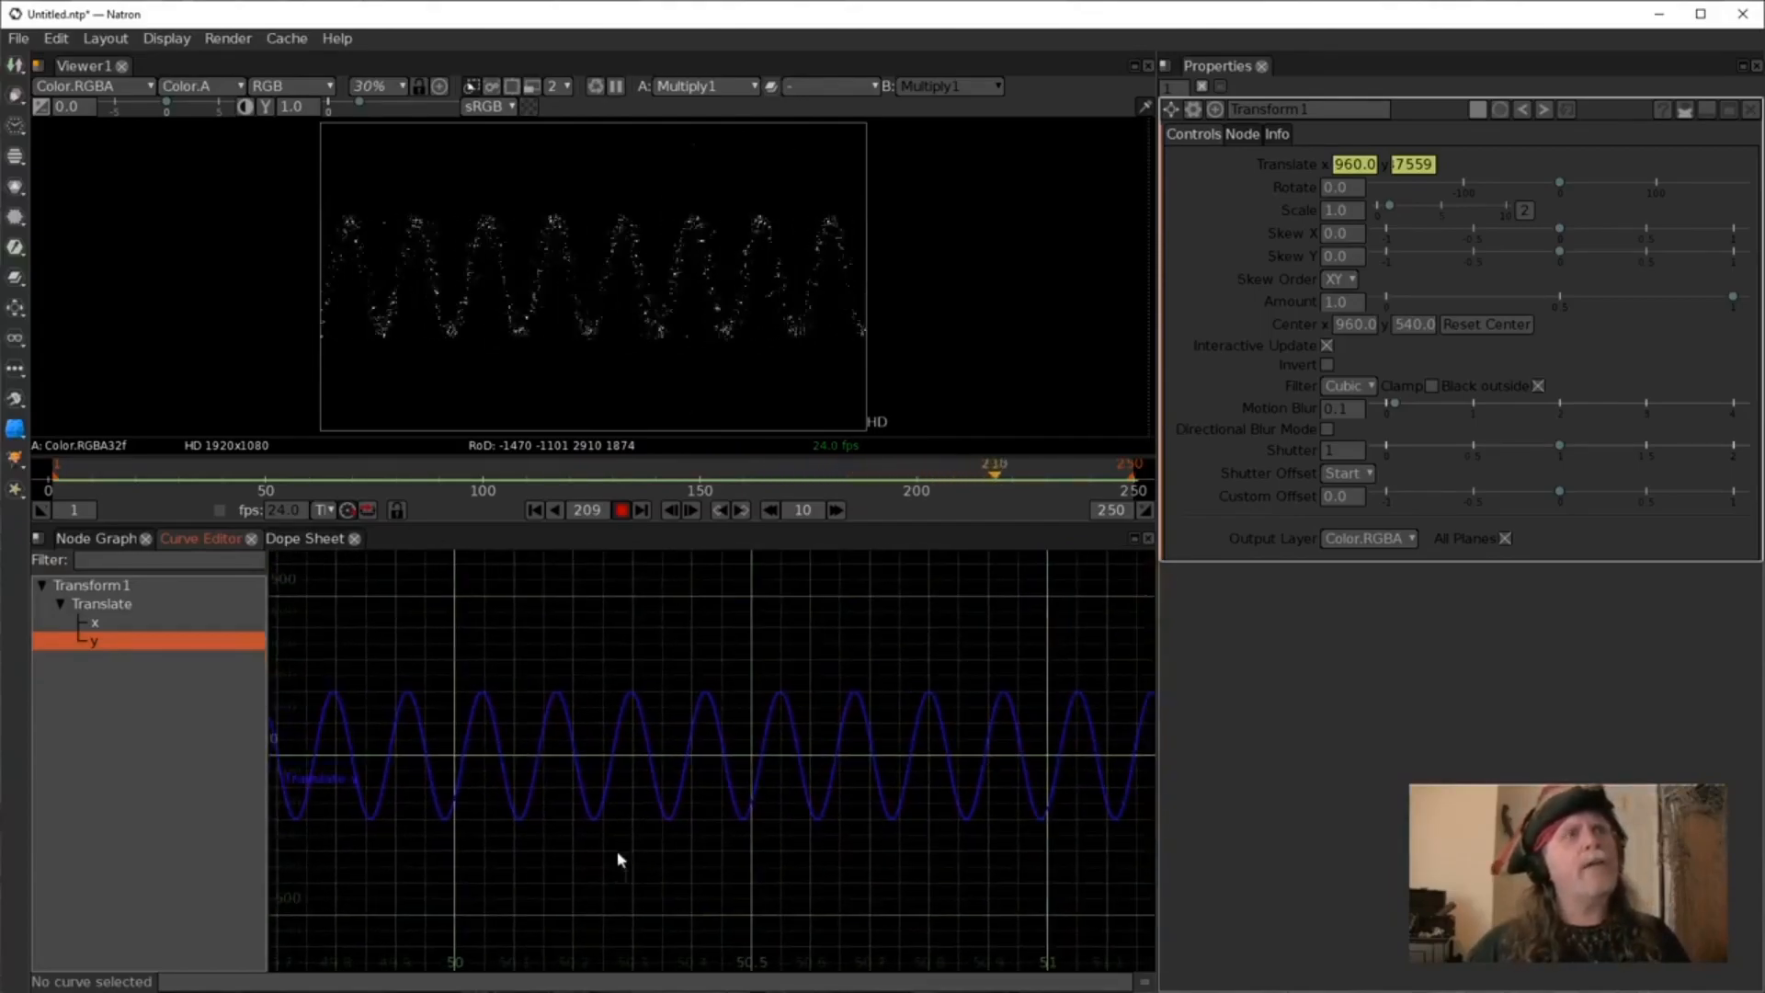
{"action": "scroll", "coordinate": [614, 864], "scroll_direction": "up", "scroll_amount": 3}
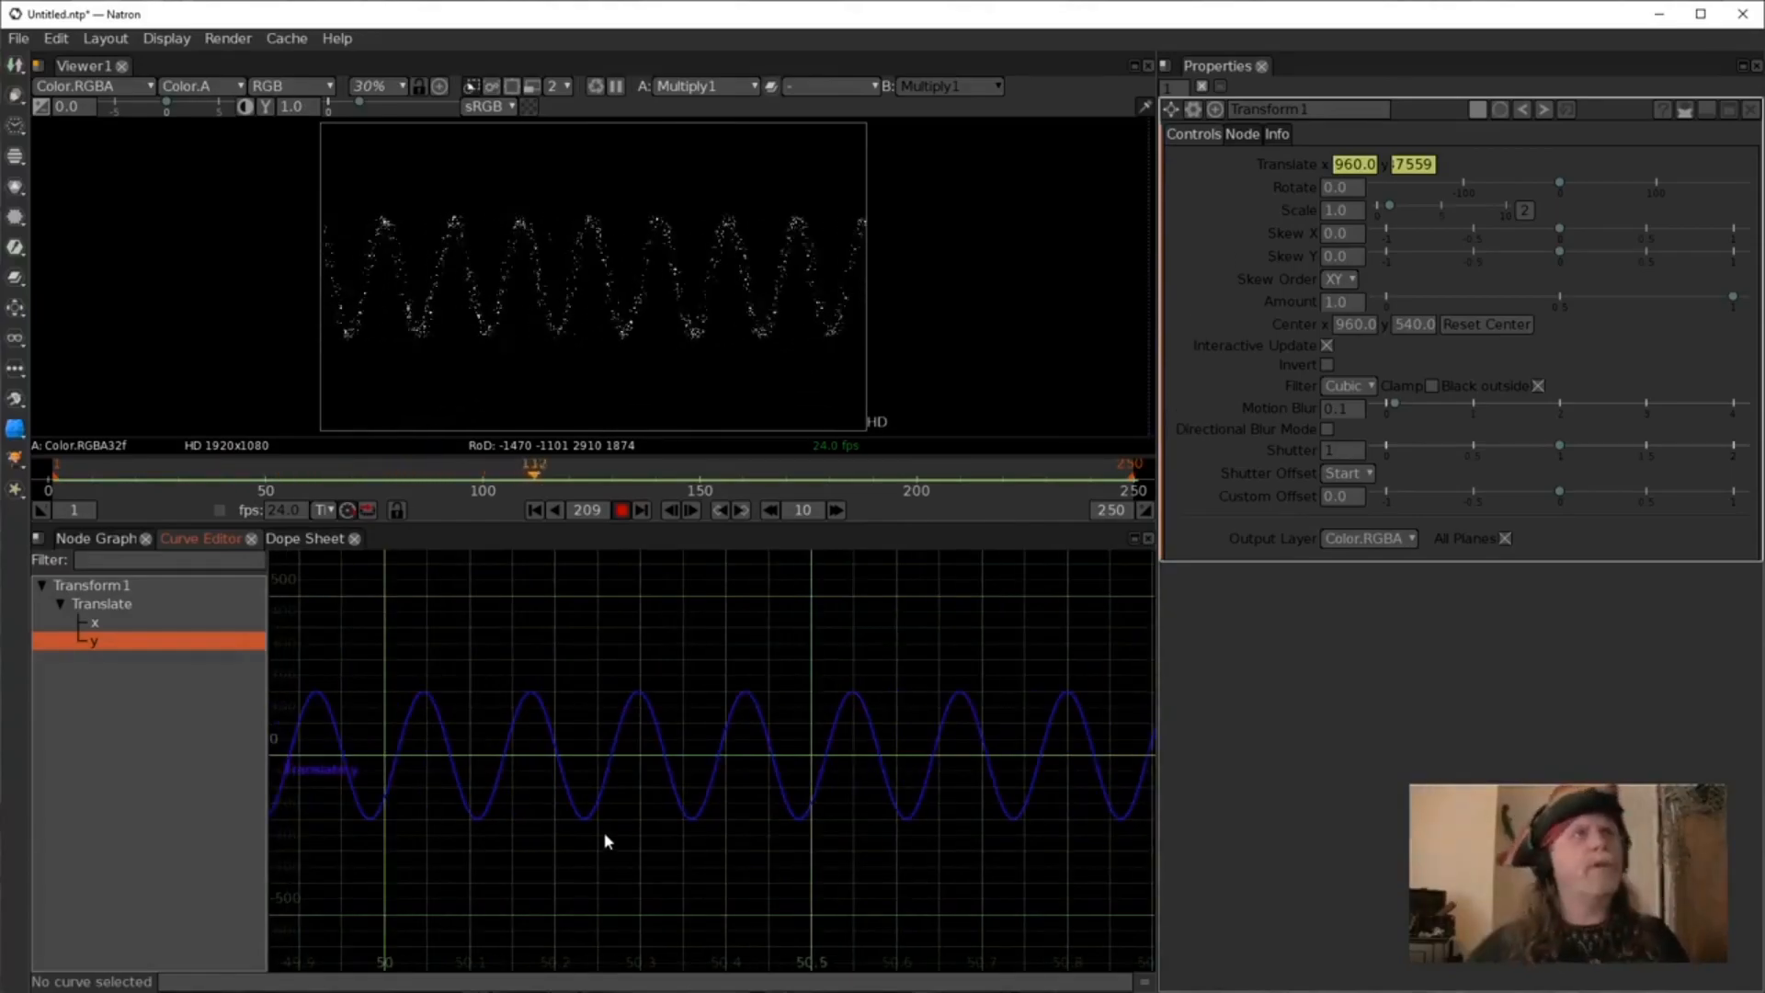
{"action": "scroll", "coordinate": [516, 818], "scroll_direction": "down", "scroll_amount": 1}
{"action": "left_click_drag", "start_coordinate": [817, 809], "coordinate": [871, 838]}
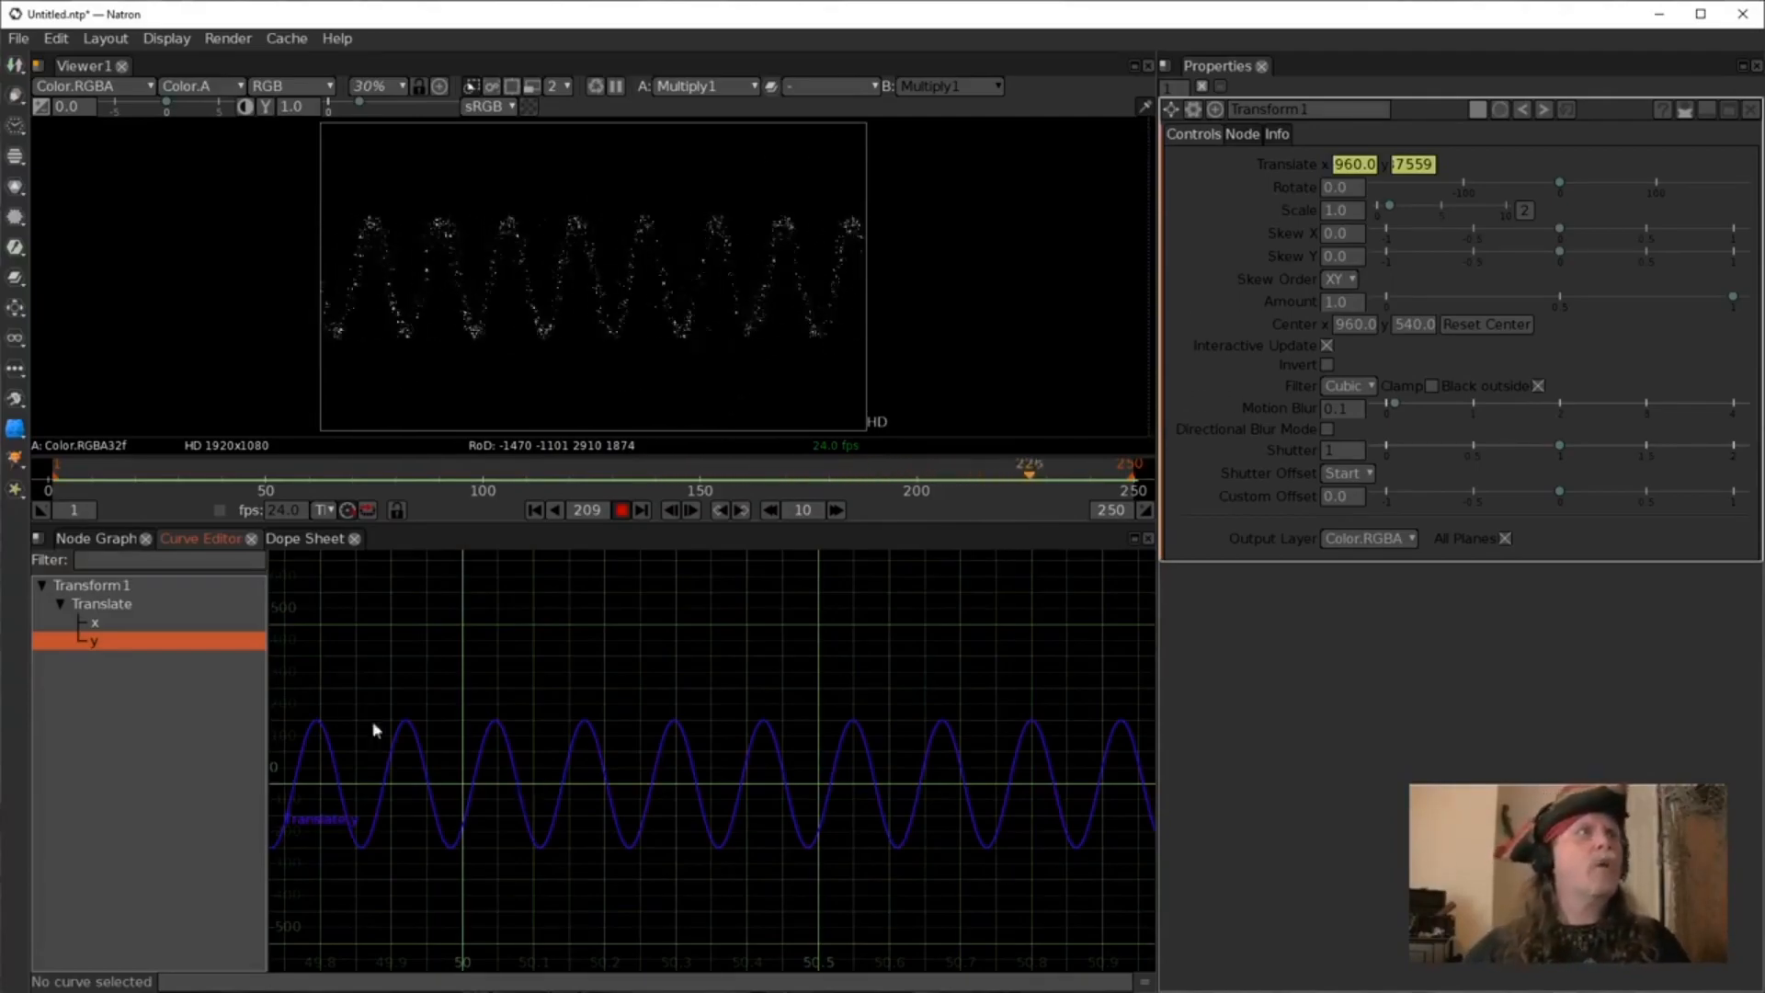
{"action": "left_click", "coordinate": [97, 539]}
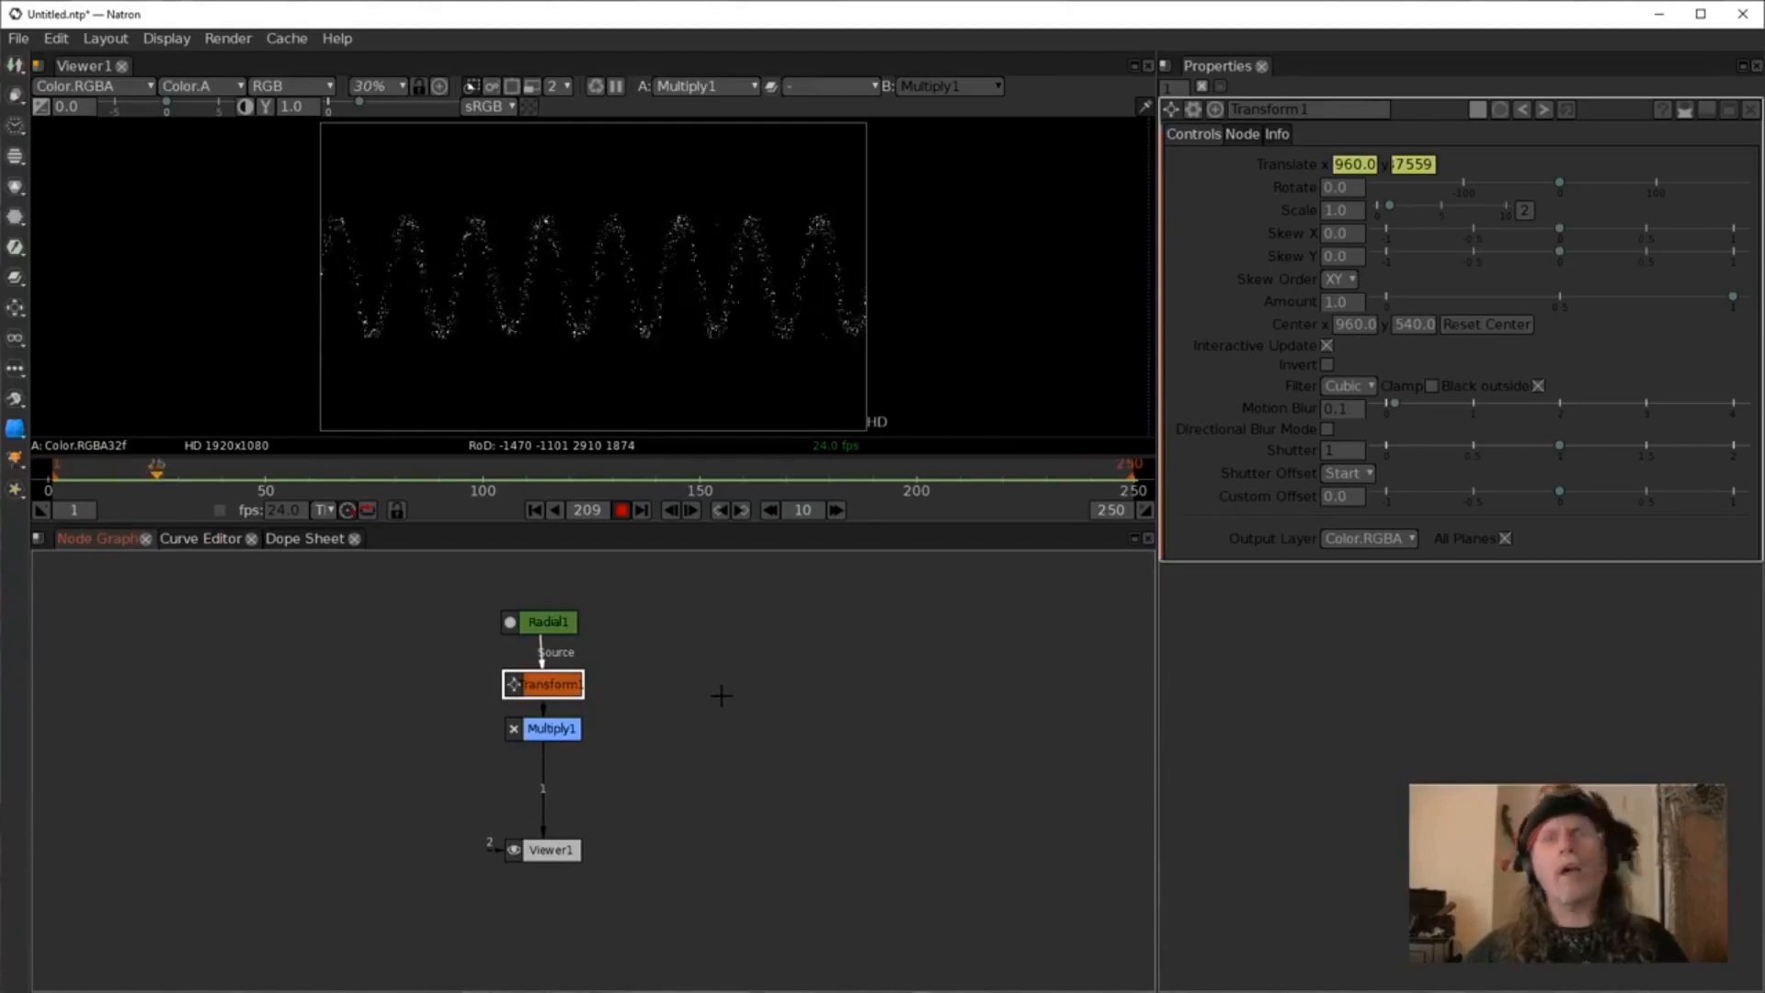